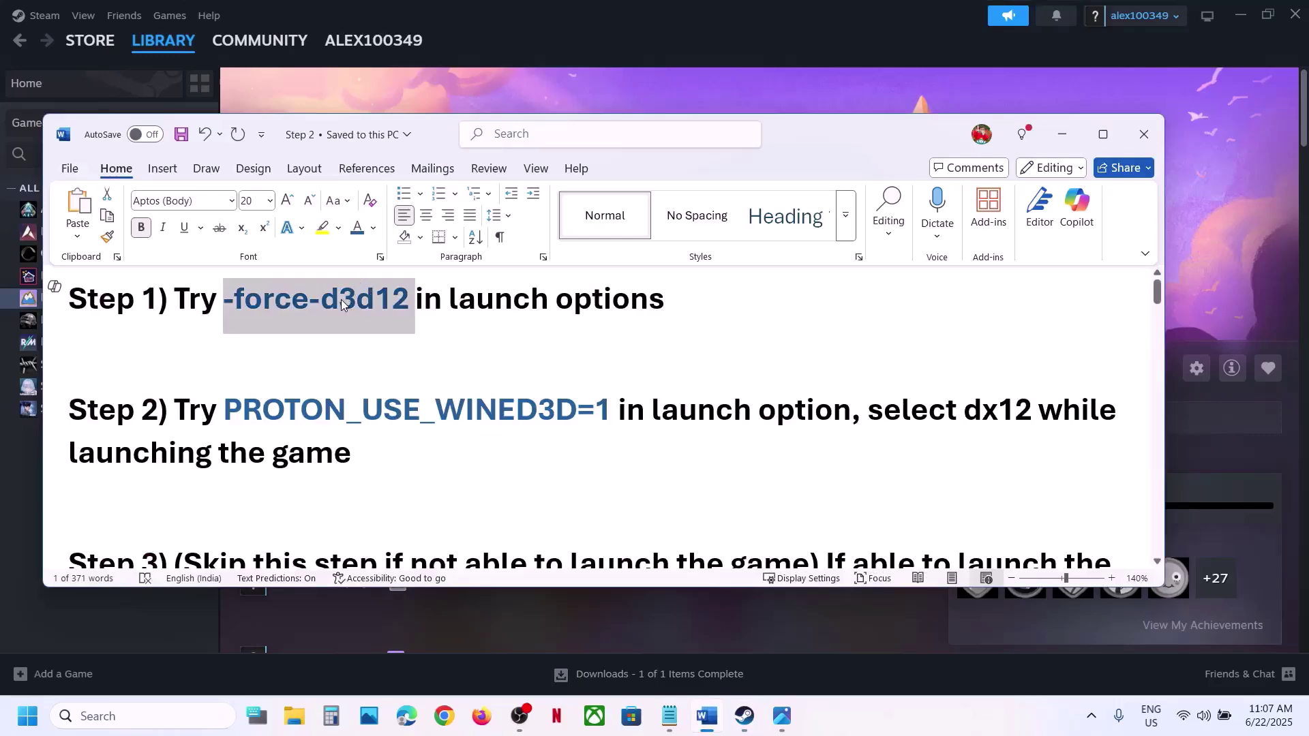
# - Copy -force-d3d12 from the Word document and set it as PEAK's launch option in the game's Steam properties
pyautogui.rightClick(341, 300)
pyautogui.click(385, 392)
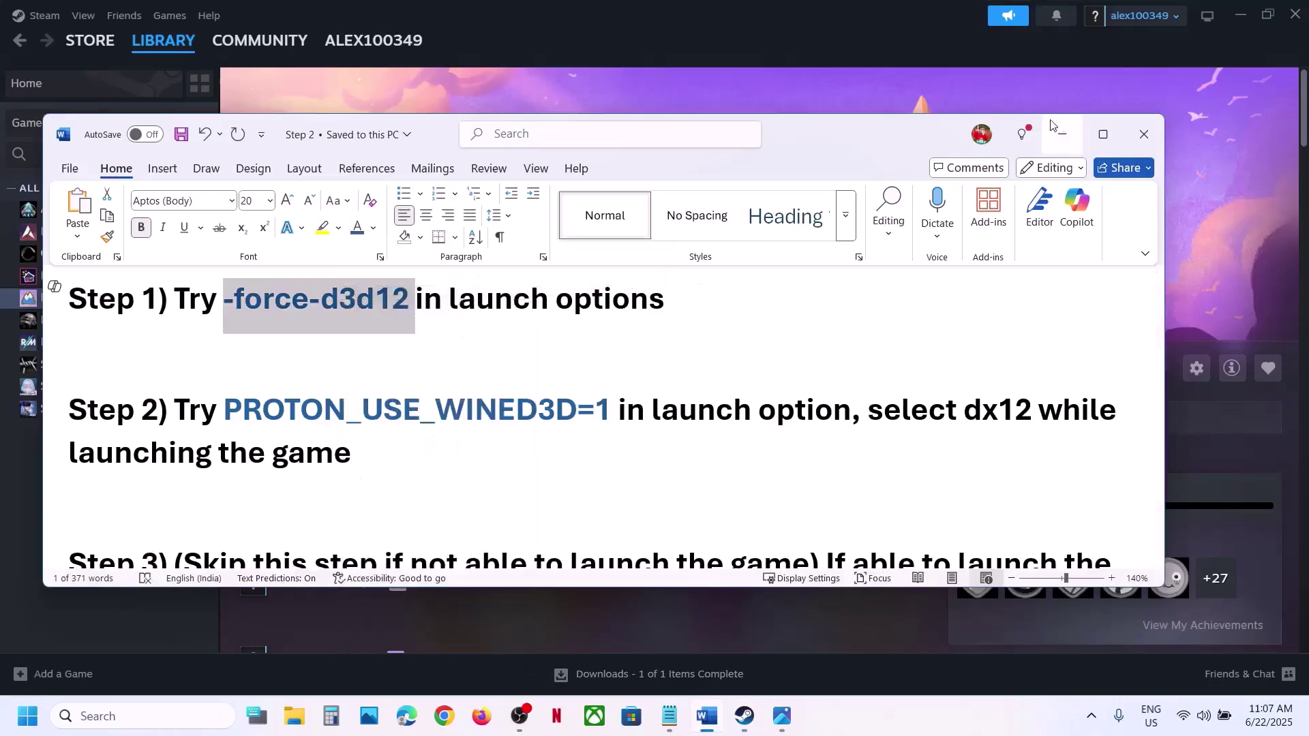
pyautogui.click(1062, 134)
pyautogui.rightClick(126, 308)
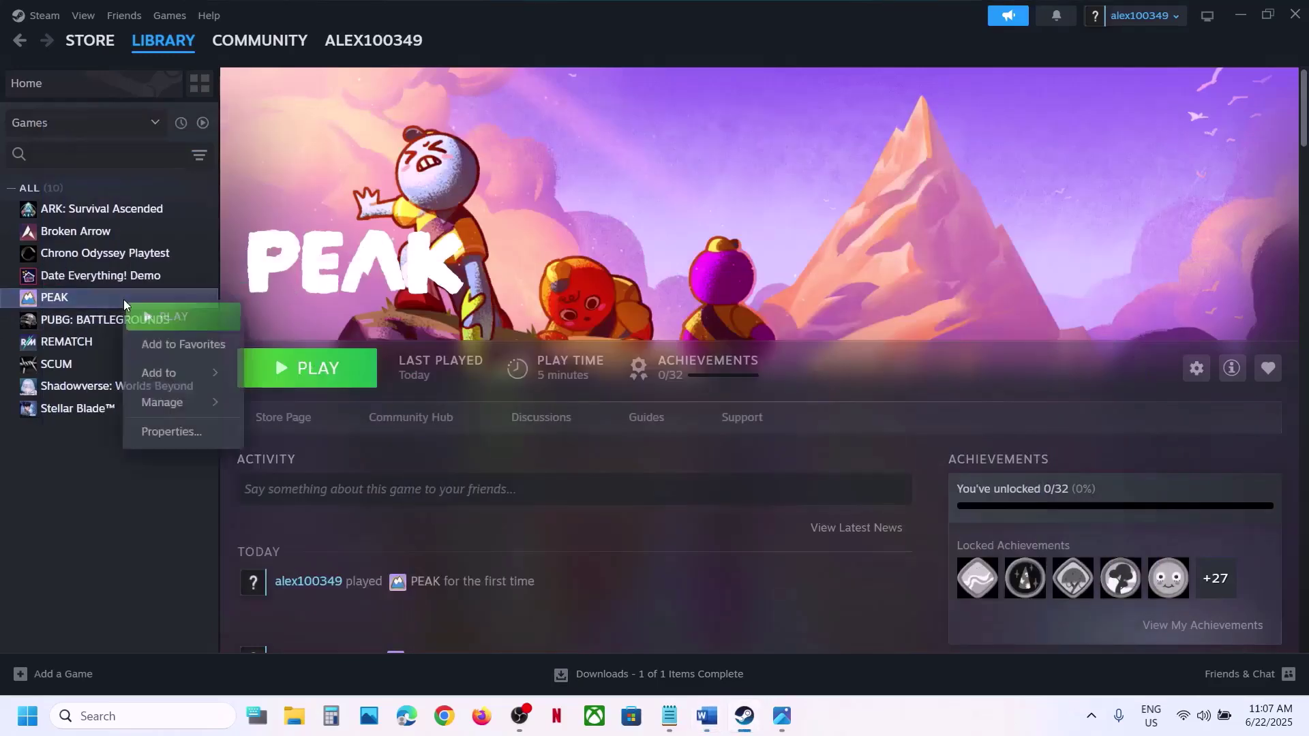
pyautogui.click(185, 431)
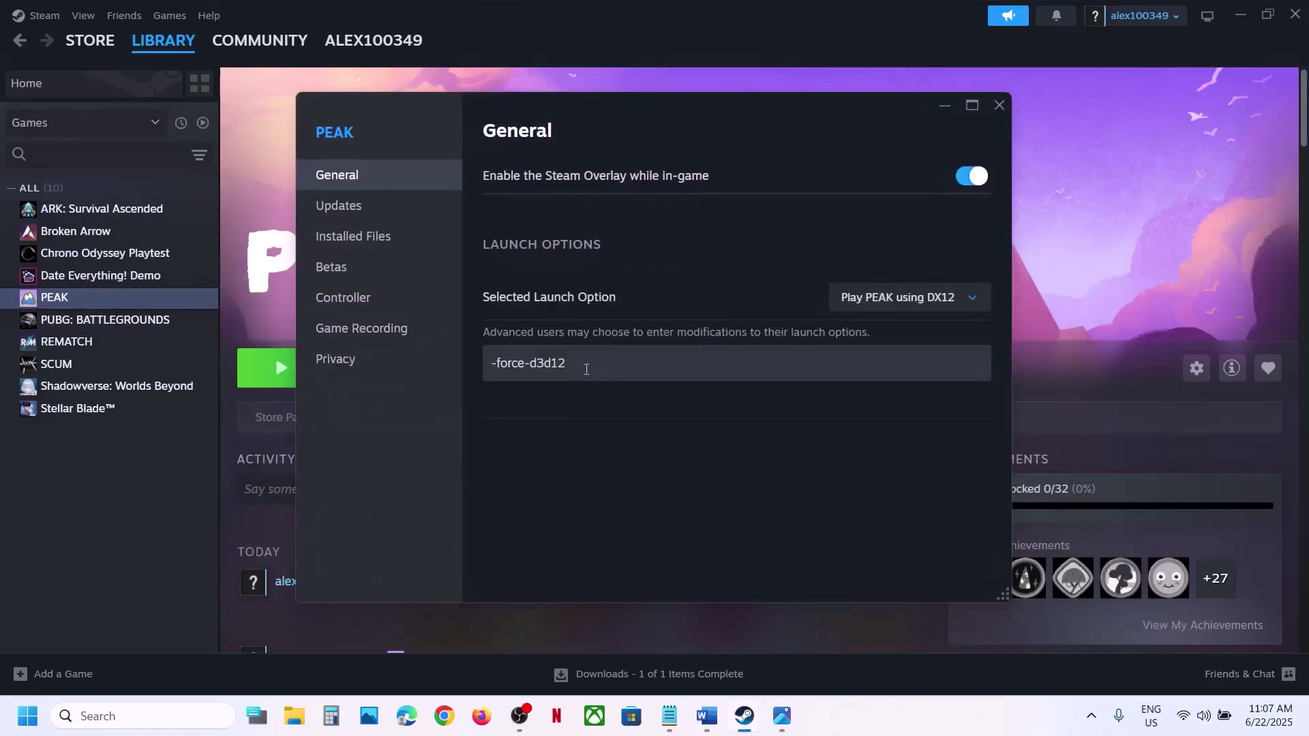
pyautogui.moveTo(587, 368); pyautogui.dragTo(418, 371)
pyautogui.hotkey('ctrl', 'v')
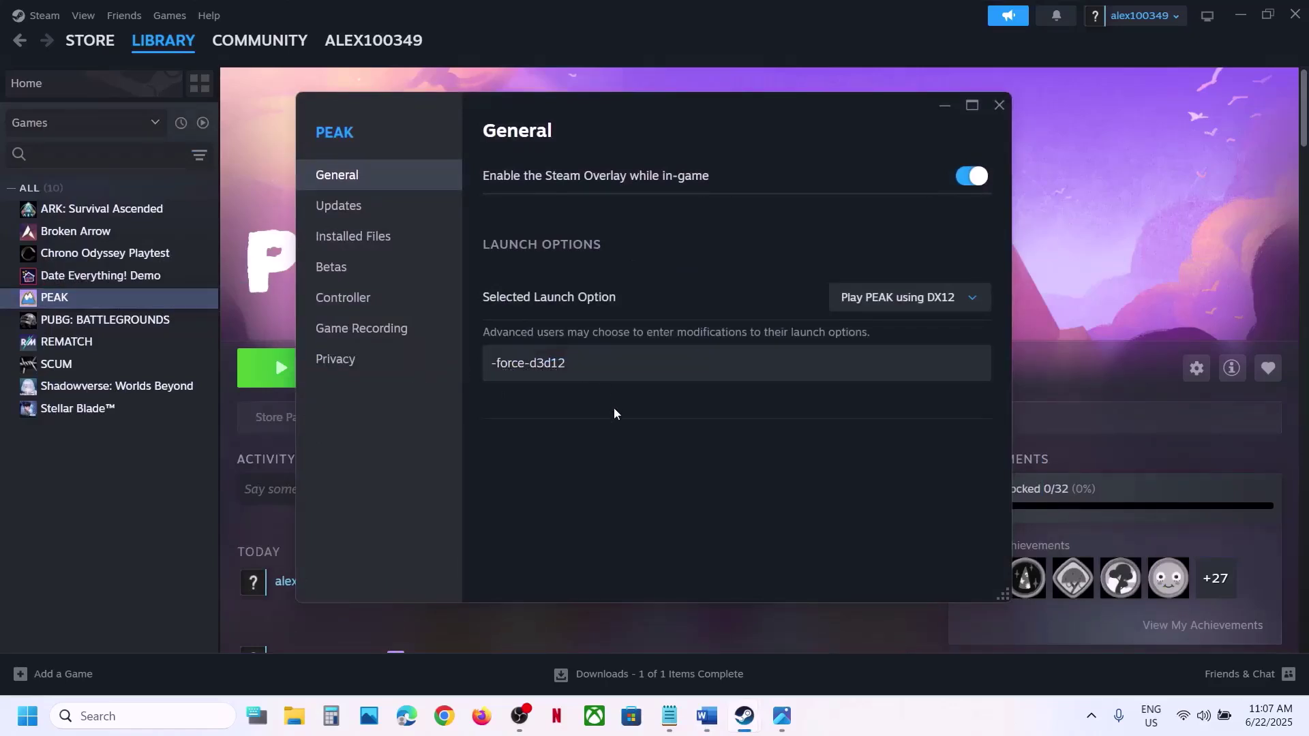
pyautogui.click(1000, 104)
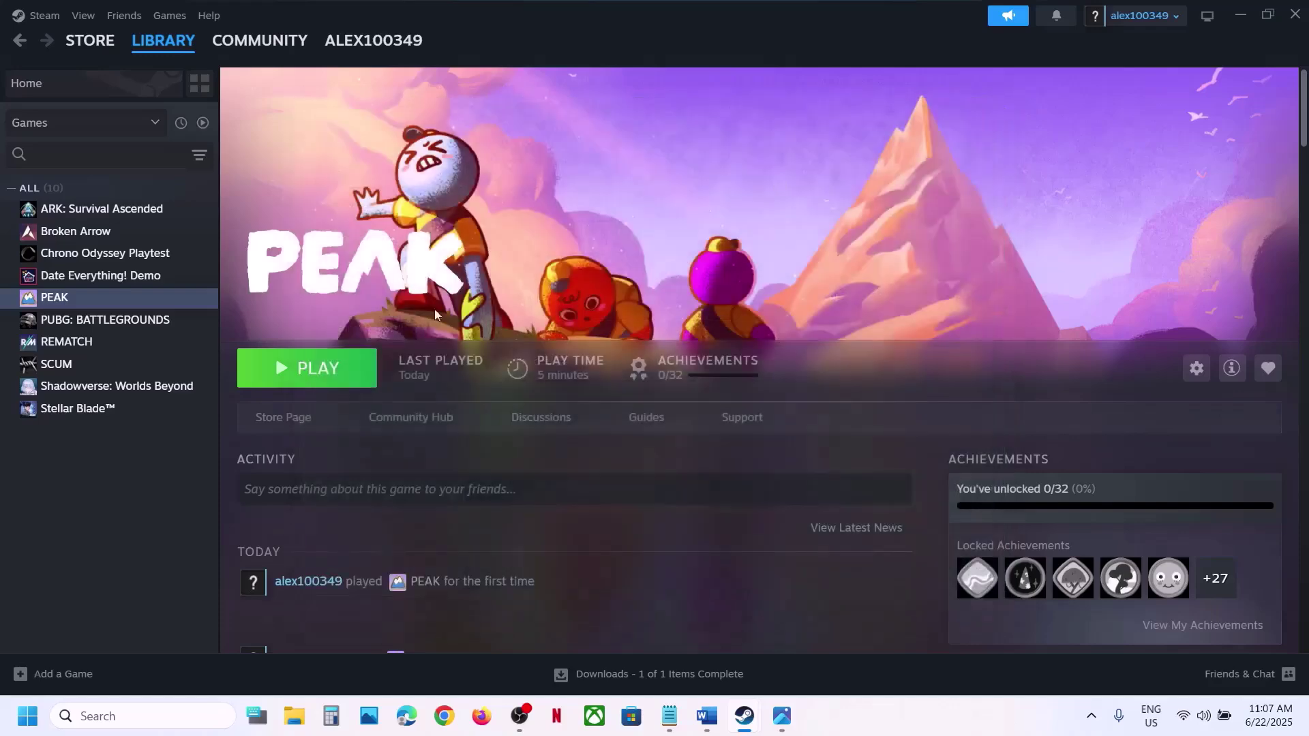
# - Reopen PEAK's properties and examine the choices for its selected launch option
pyautogui.rightClick(148, 300)
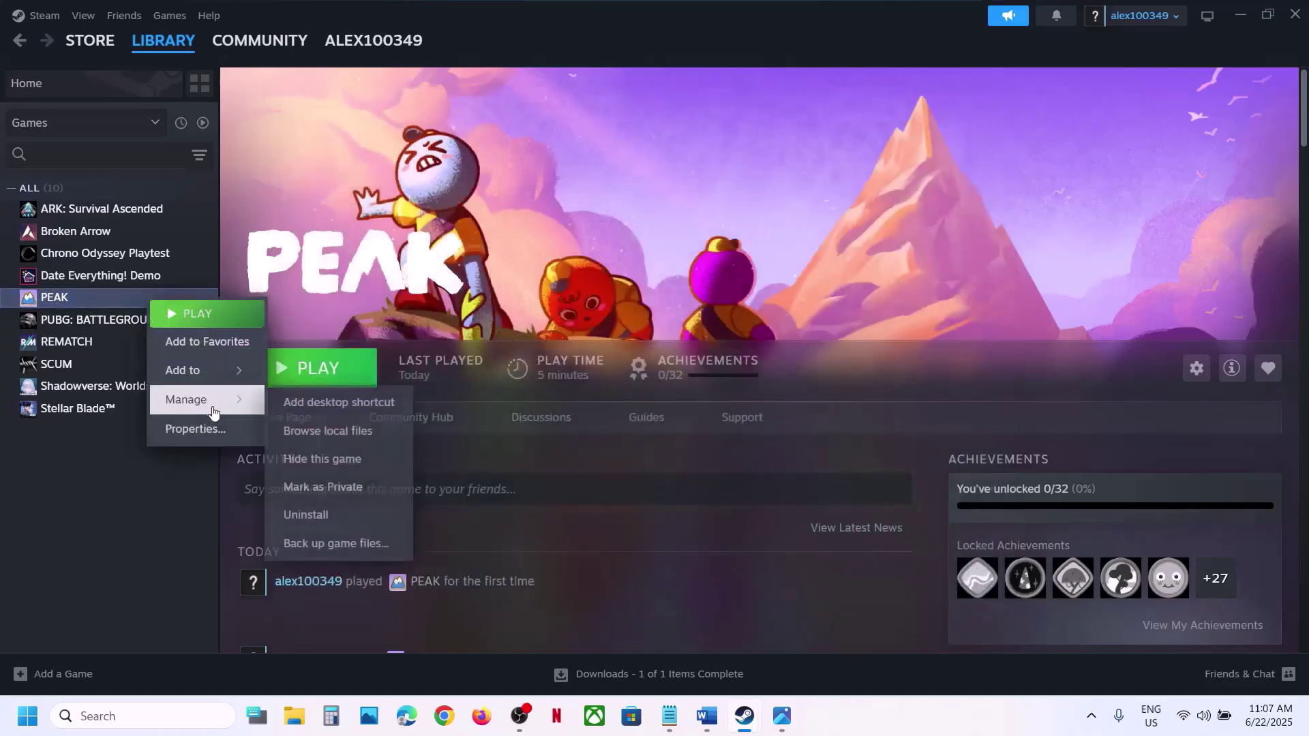
pyautogui.click(202, 427)
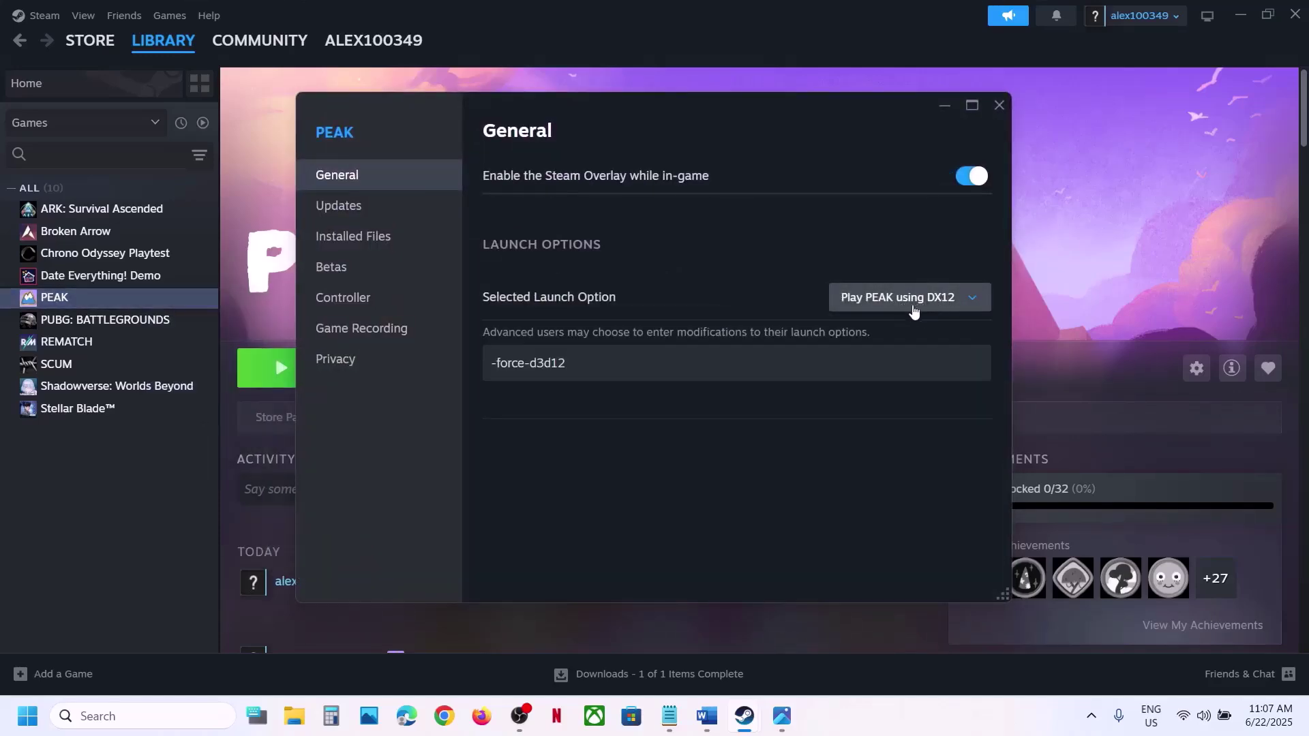
pyautogui.click(913, 308)
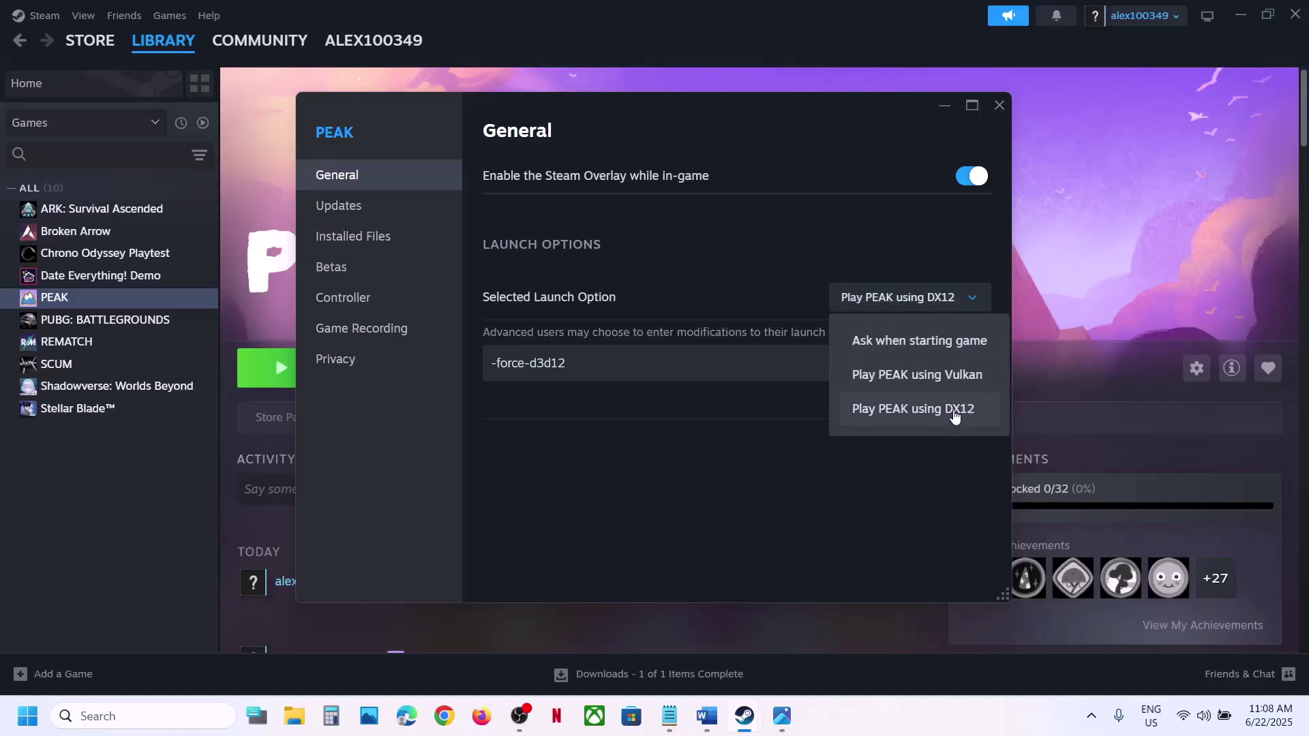
pyautogui.click(744, 312)
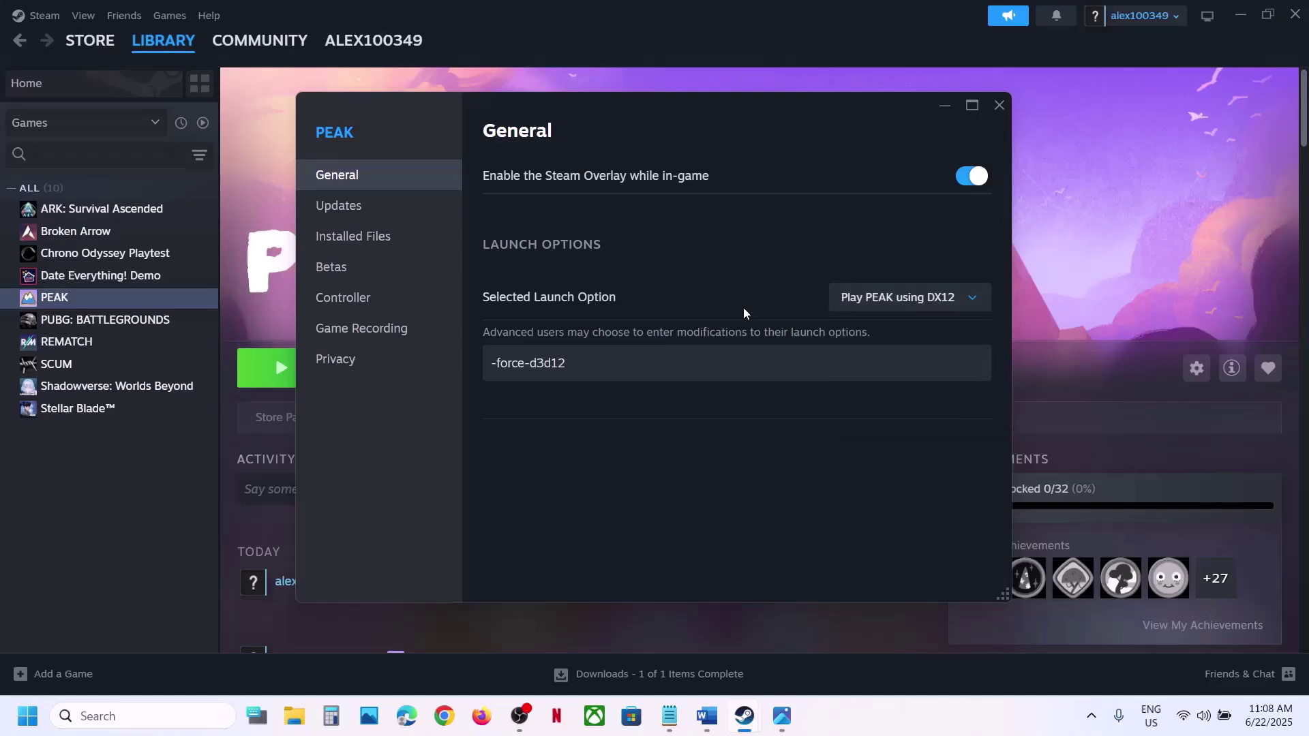
pyautogui.click(999, 107)
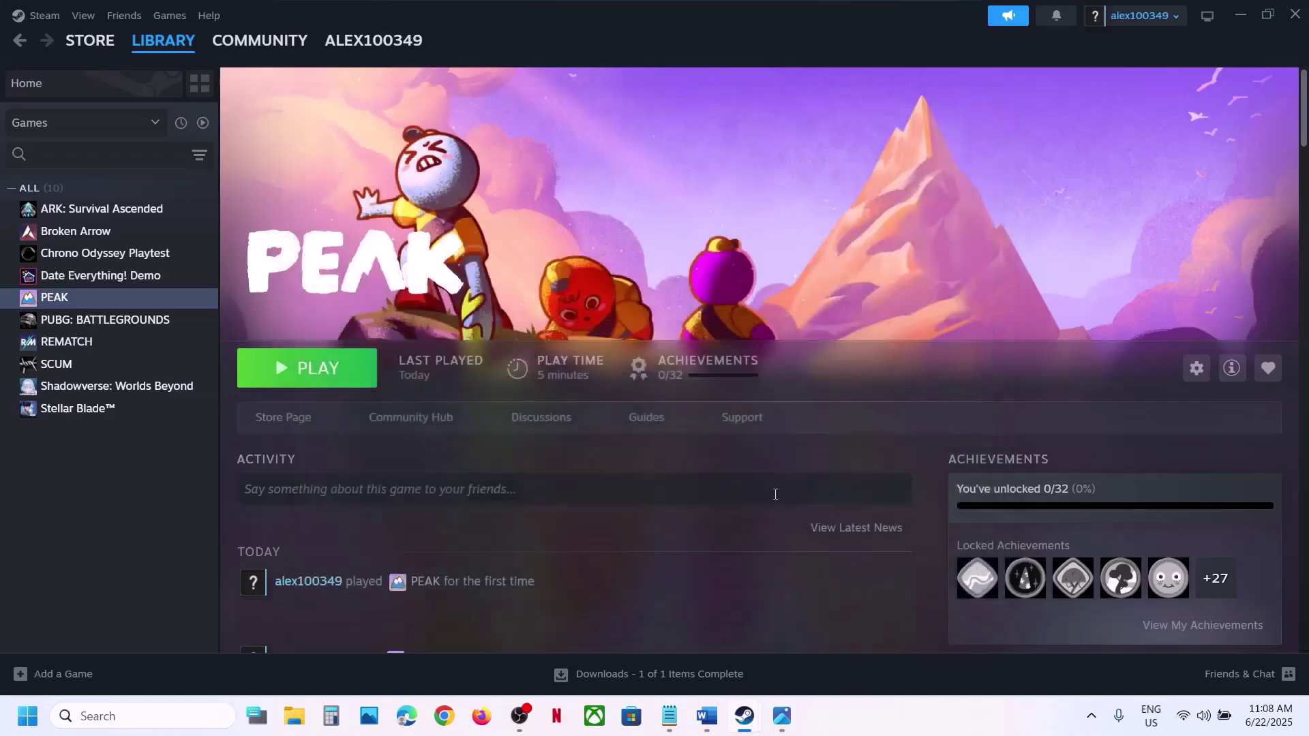
# - Copy PROTON_USE_WINED3D=1 from step 2 of the Word document and replace PEAK's Steam launch option text with it
pyautogui.click(712, 715)
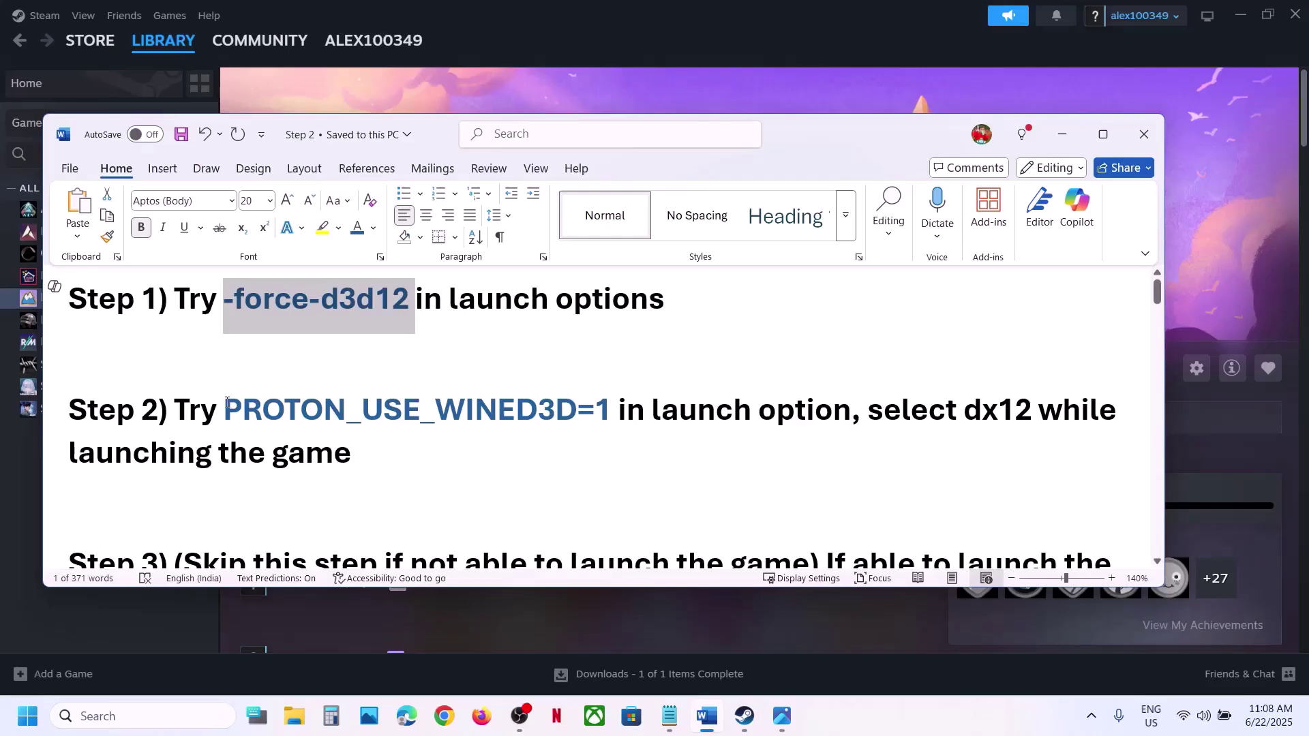
pyautogui.moveTo(226, 402); pyautogui.dragTo(610, 417)
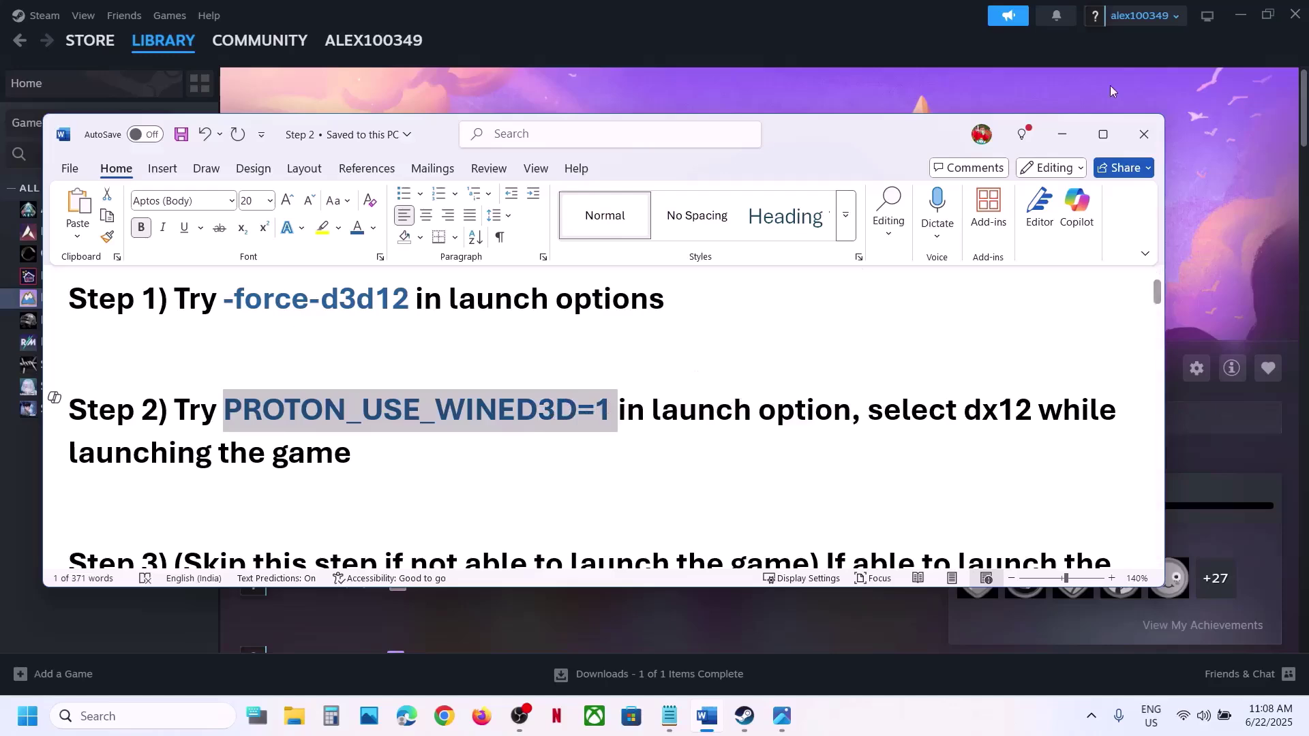
pyautogui.click(850, 89)
pyautogui.rightClick(140, 303)
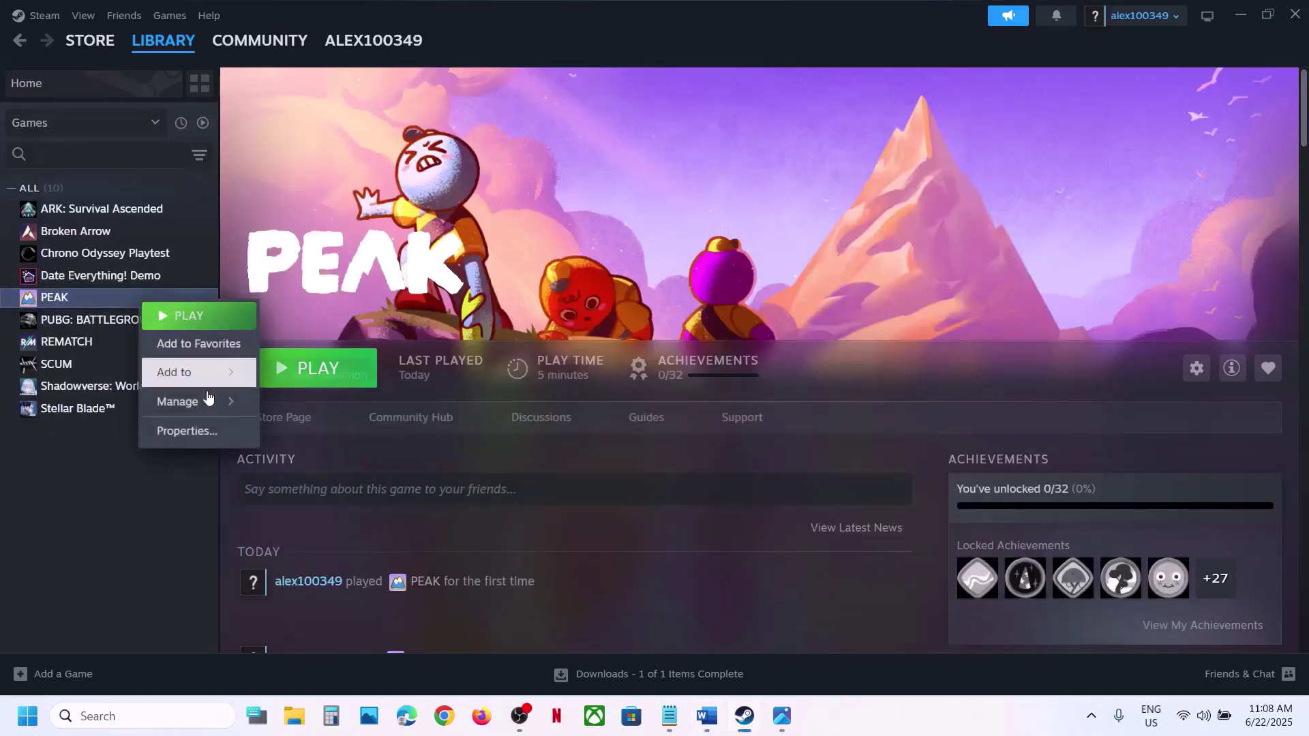
pyautogui.click(184, 429)
pyautogui.moveTo(620, 362); pyautogui.dragTo(392, 362)
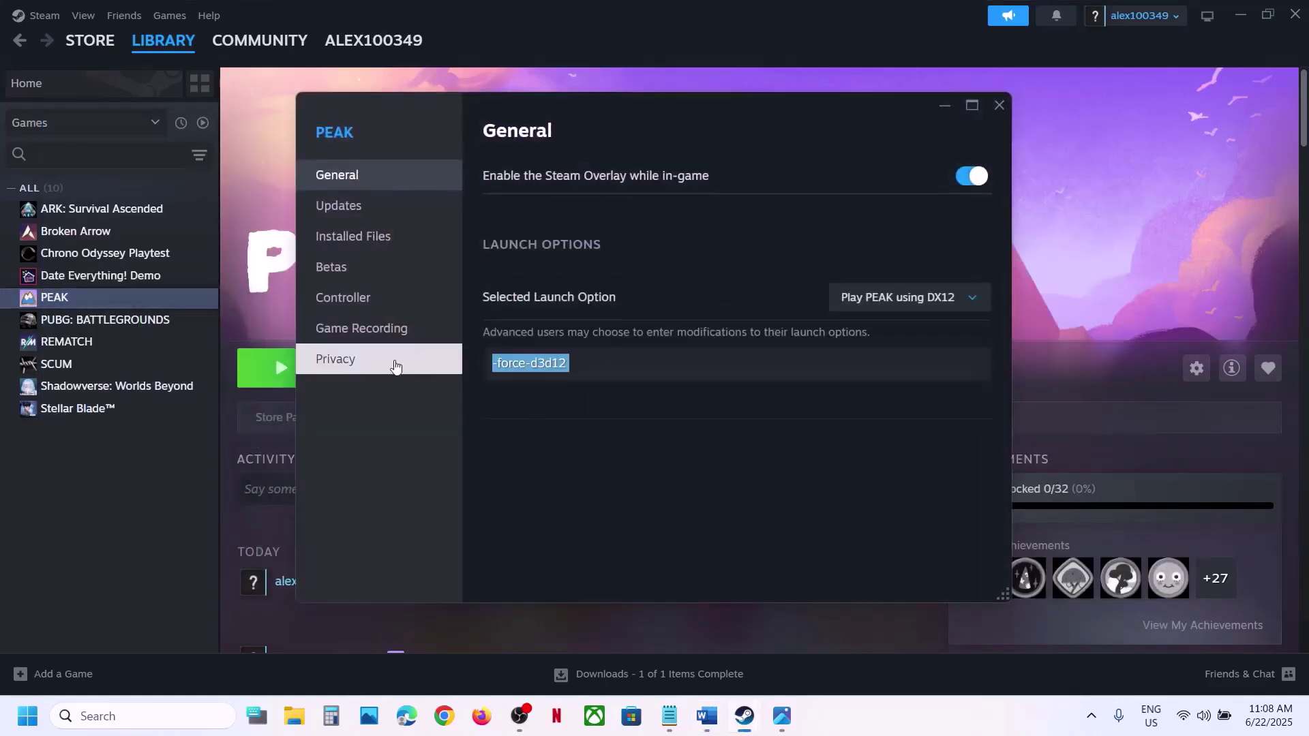
pyautogui.hotkey('ctrl', 'v')
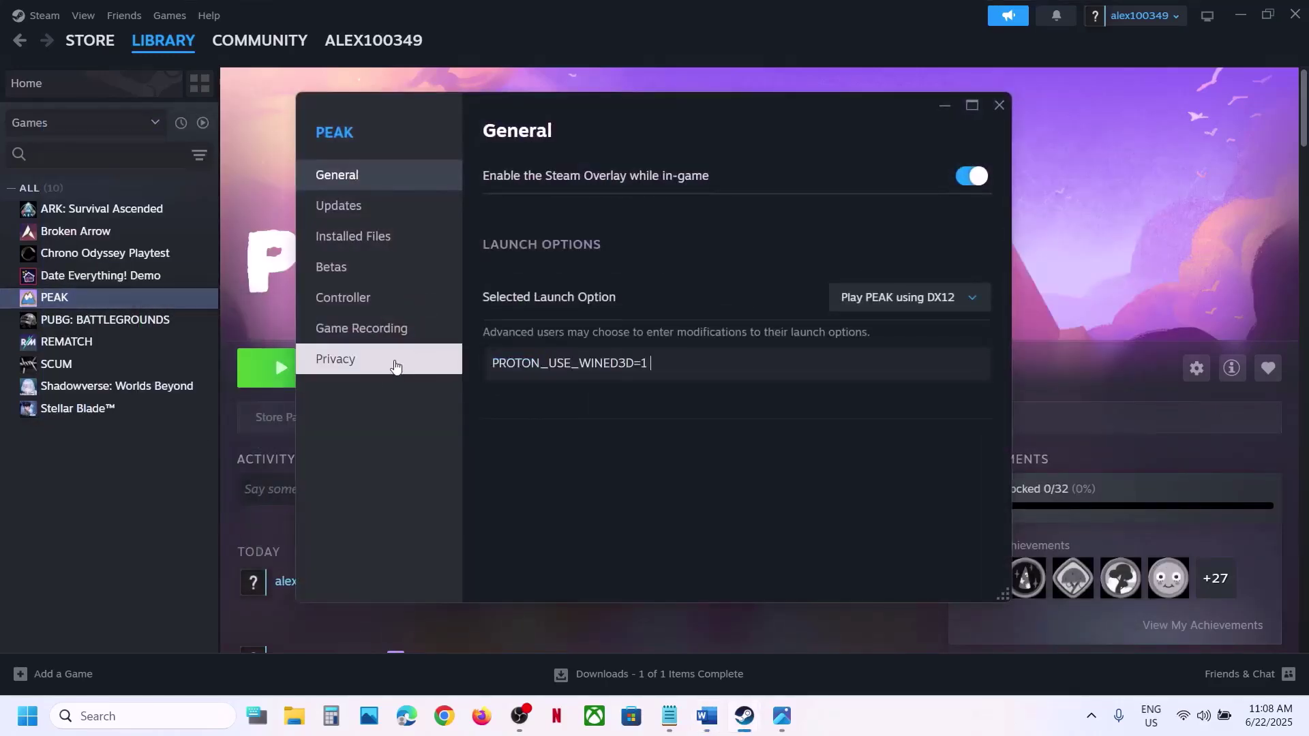
# - Choose Play PEAK using DX12 as the selected launch option, close the properties and launch the game
pyautogui.click(888, 305)
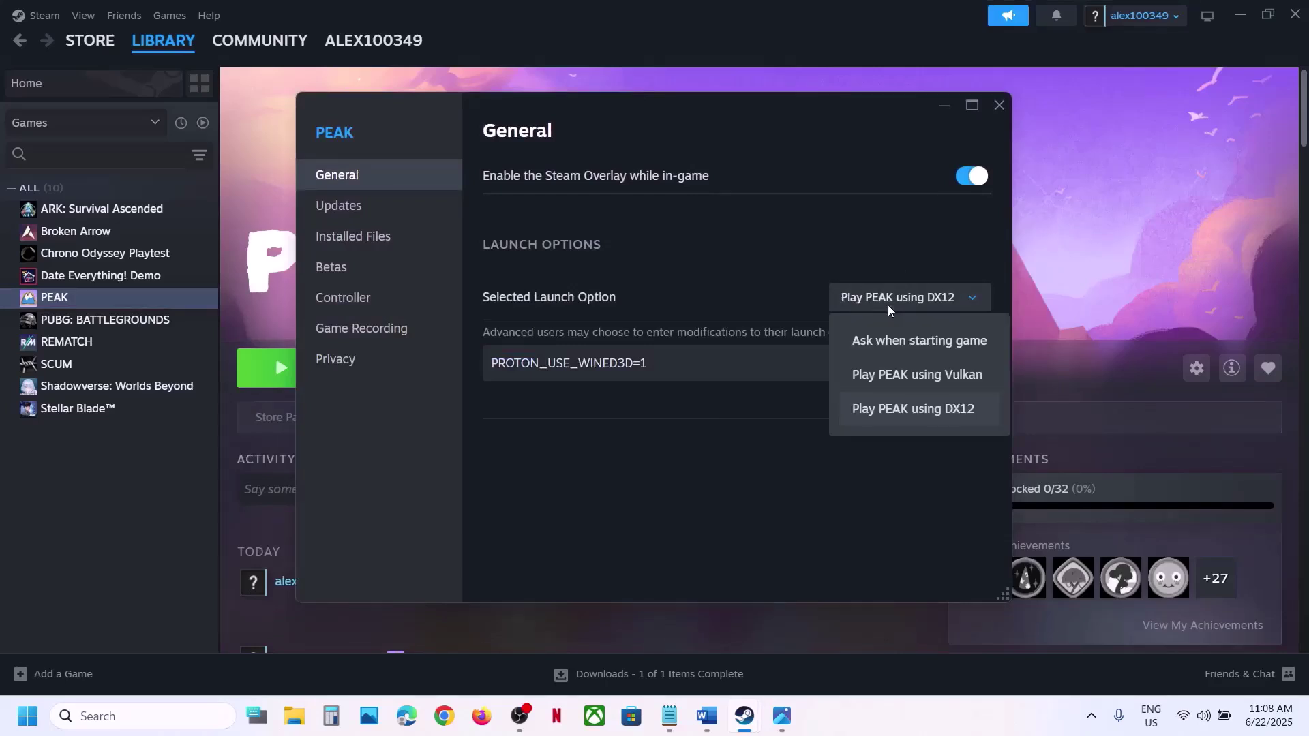
pyautogui.click(913, 410)
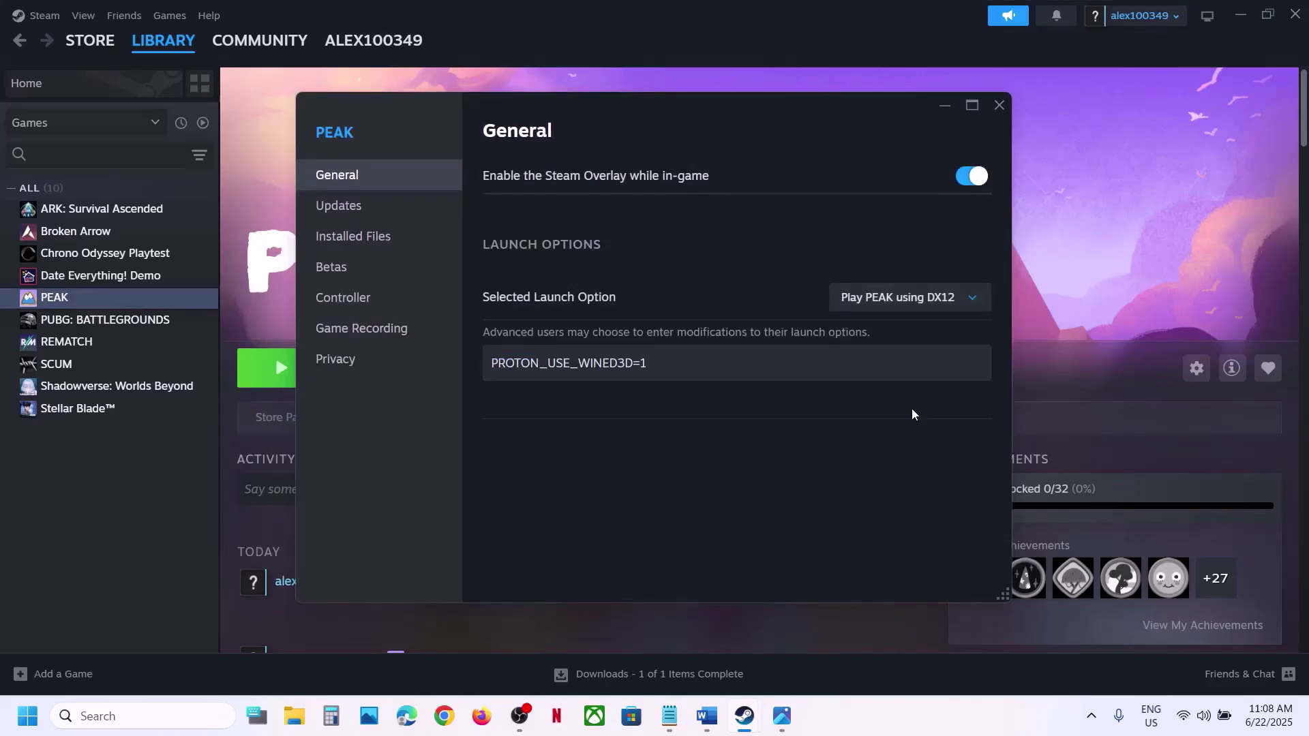
pyautogui.click(998, 106)
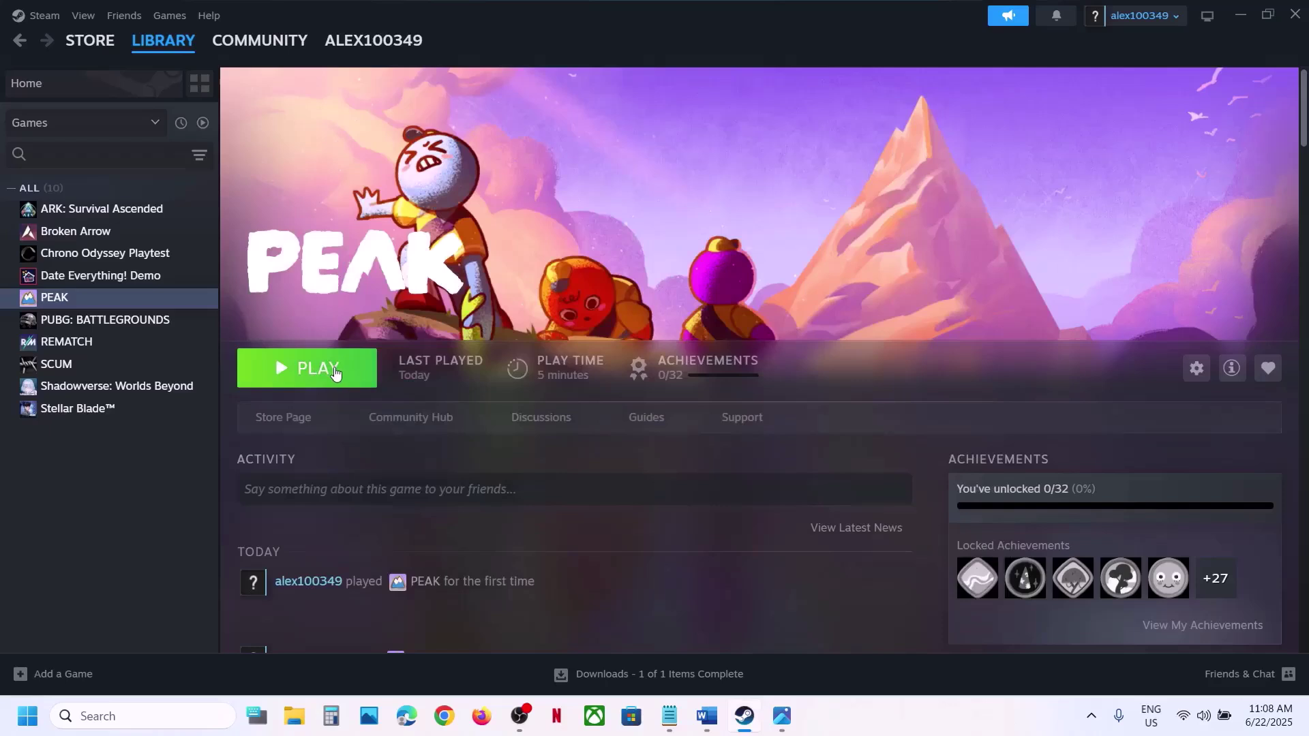
pyautogui.click(334, 373)
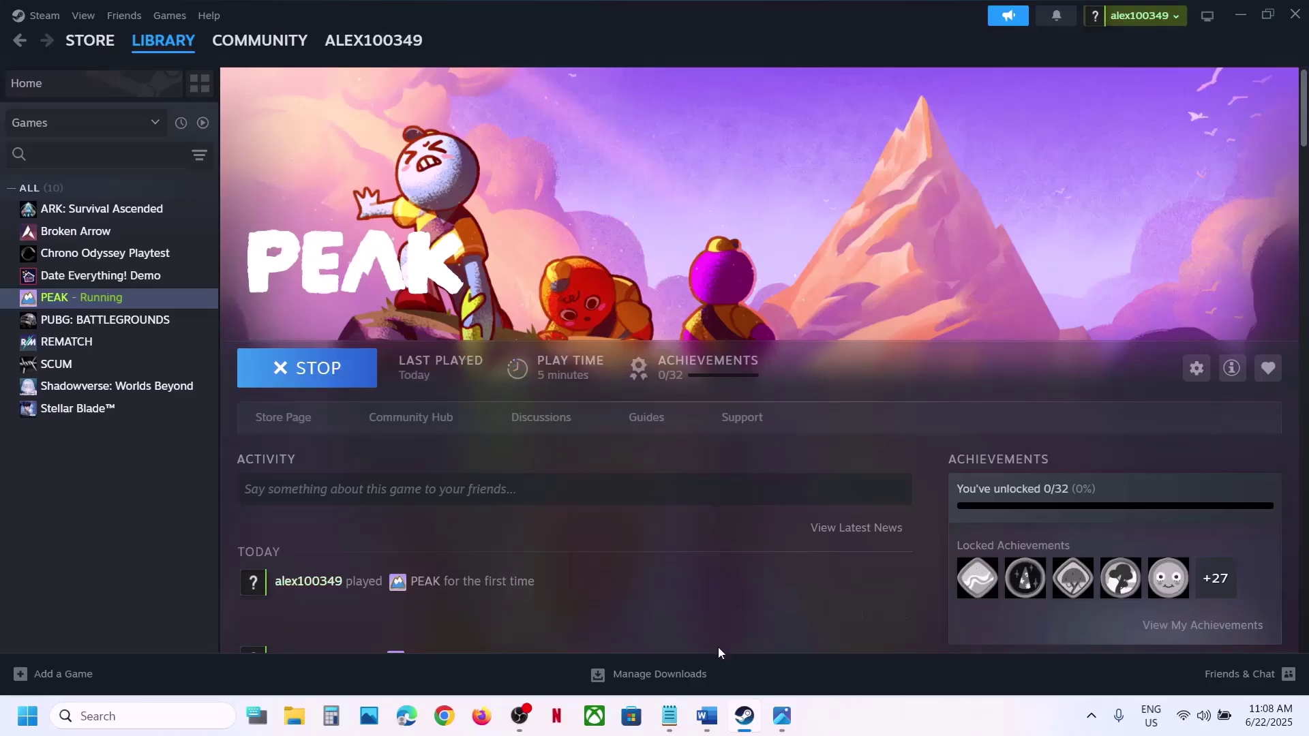
# - Switch to the Word document to read the campfire crash advice in step 3, and close the running PEAK game
pyautogui.click(706, 719)
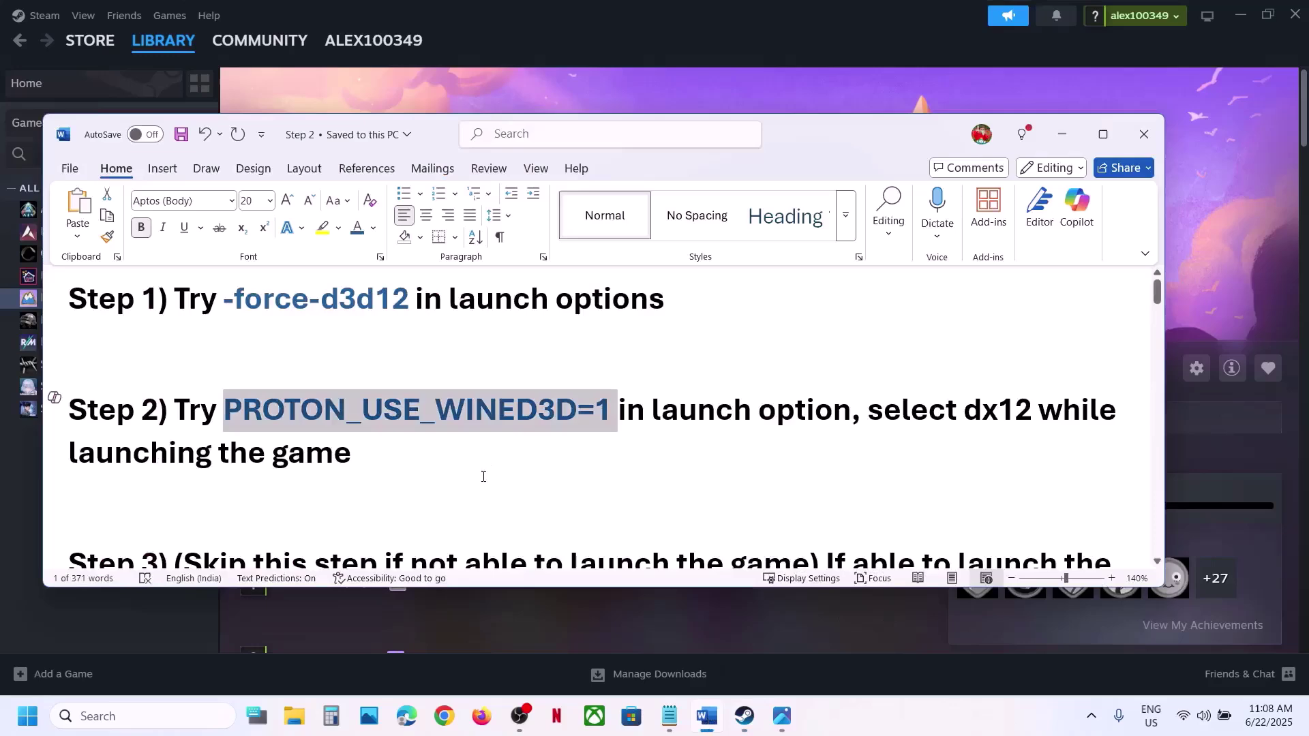
pyautogui.scroll(-5, 484, 476)
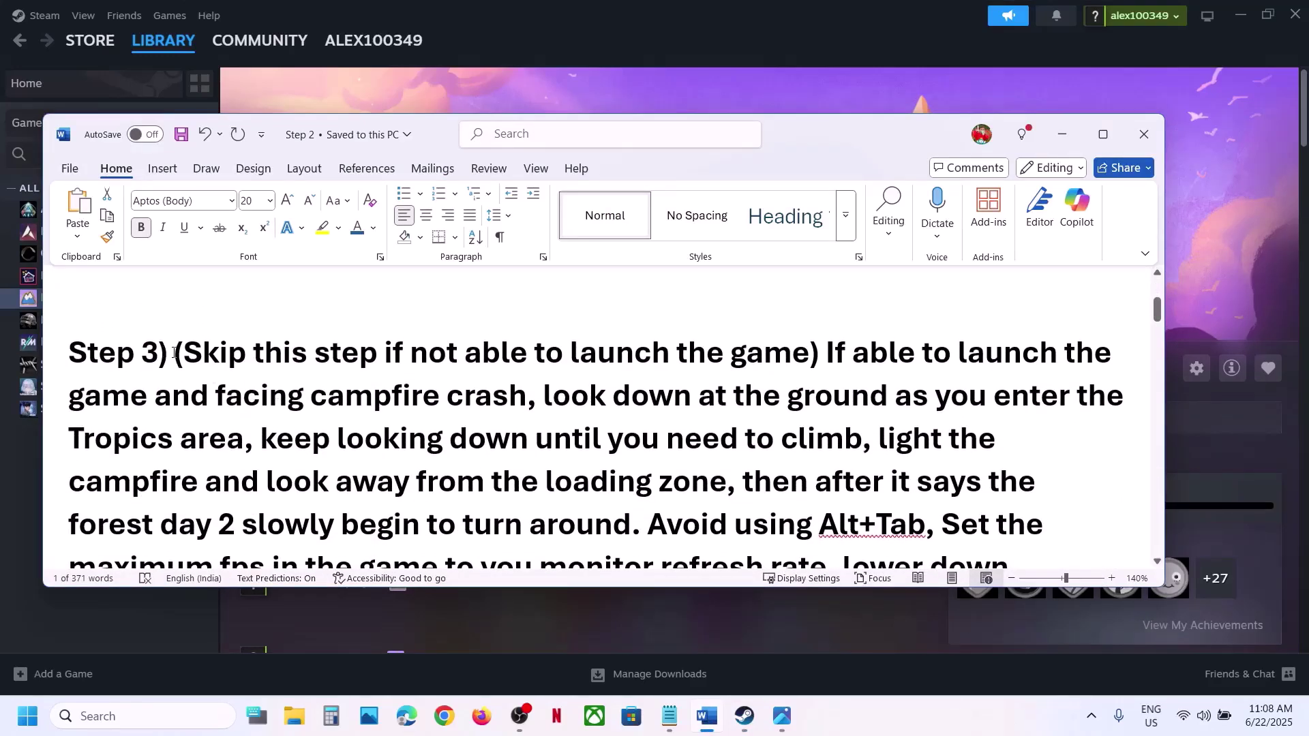
pyautogui.moveTo(174, 353); pyautogui.dragTo(472, 394)
pyautogui.click(474, 394)
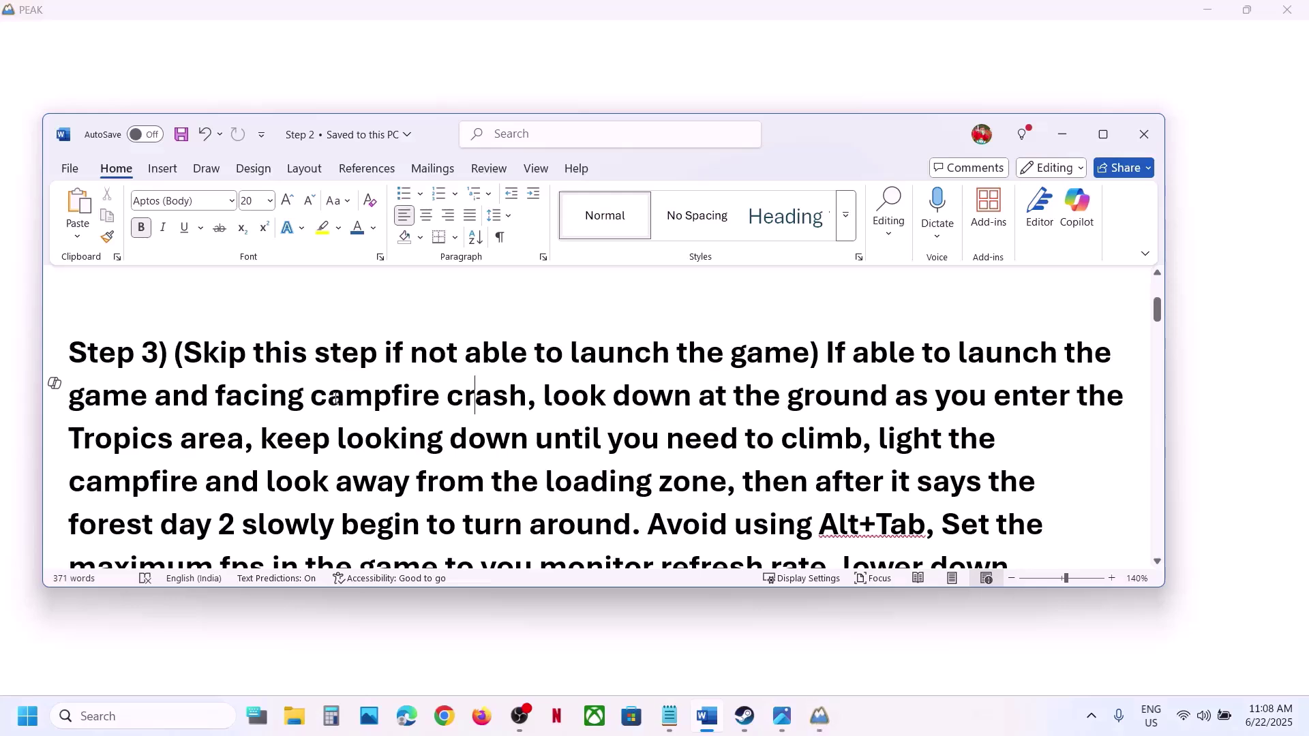
pyautogui.moveTo(305, 400); pyautogui.dragTo(525, 396)
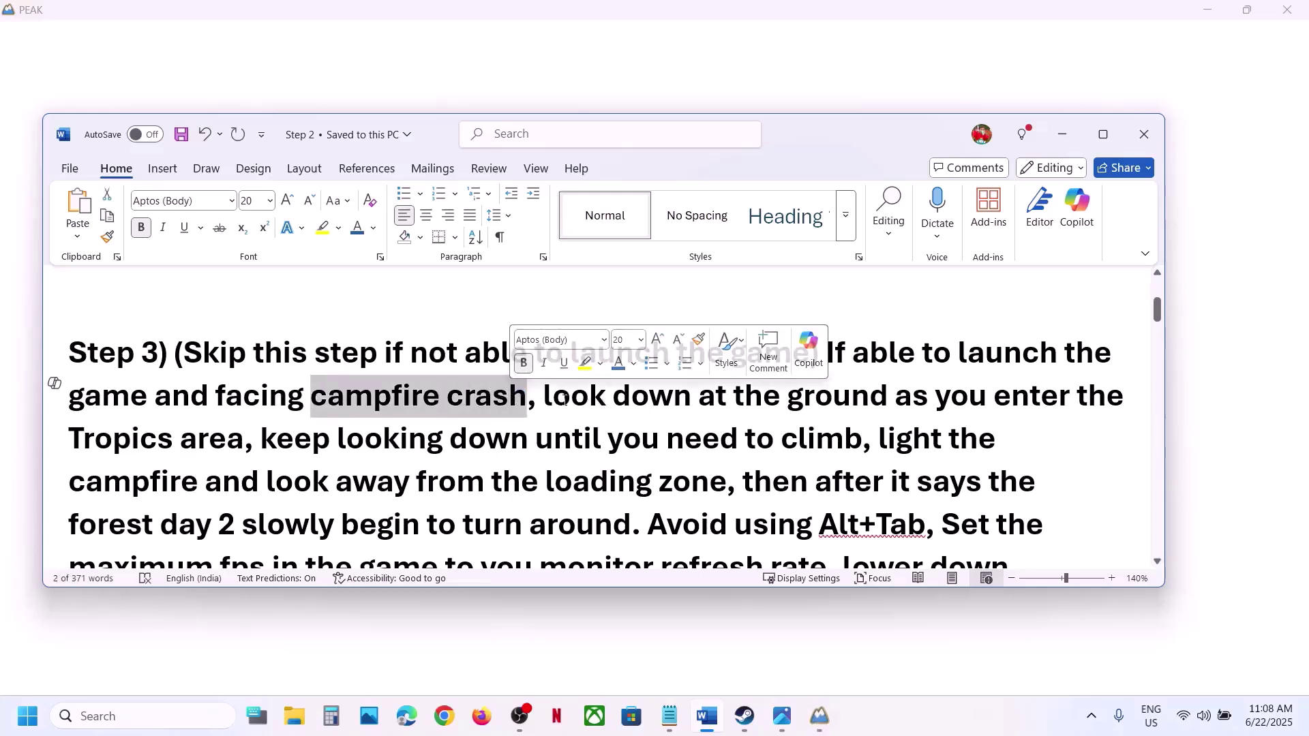
pyautogui.scroll(-1, 565, 400)
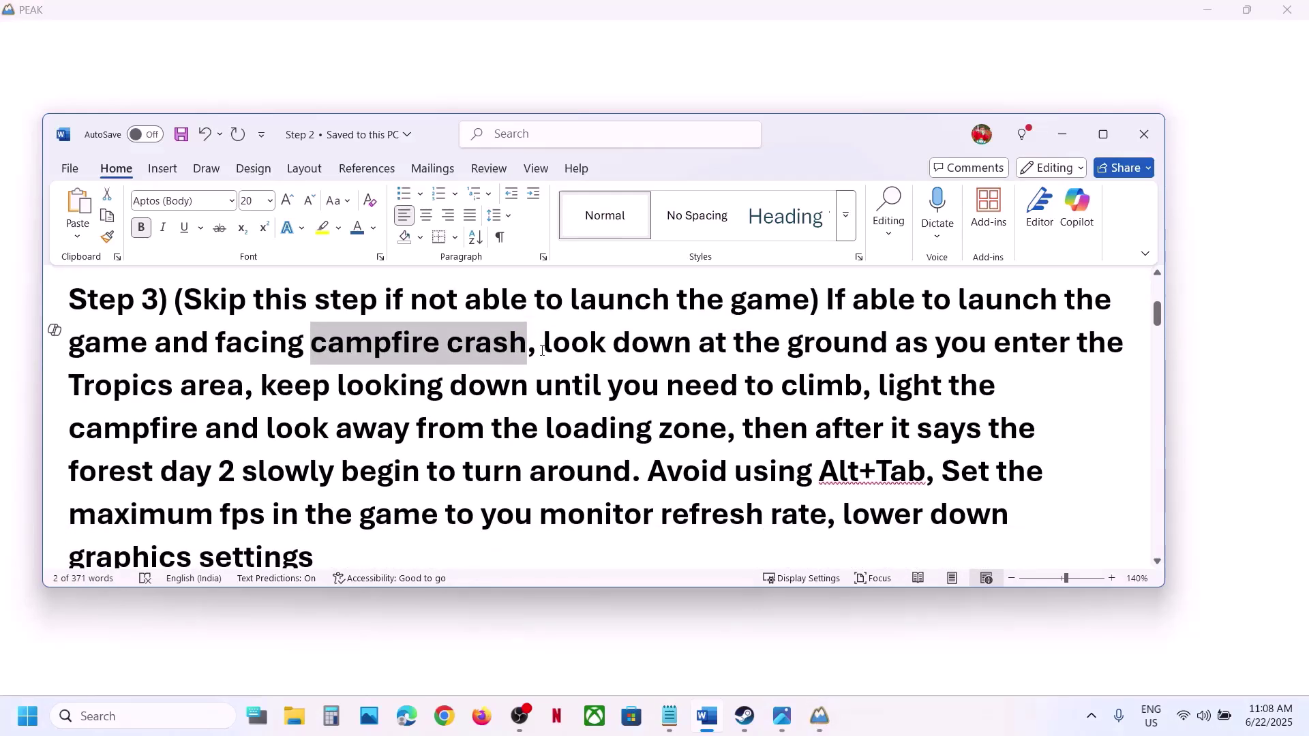
pyautogui.moveTo(543, 351); pyautogui.dragTo(250, 386)
pyautogui.click(244, 386)
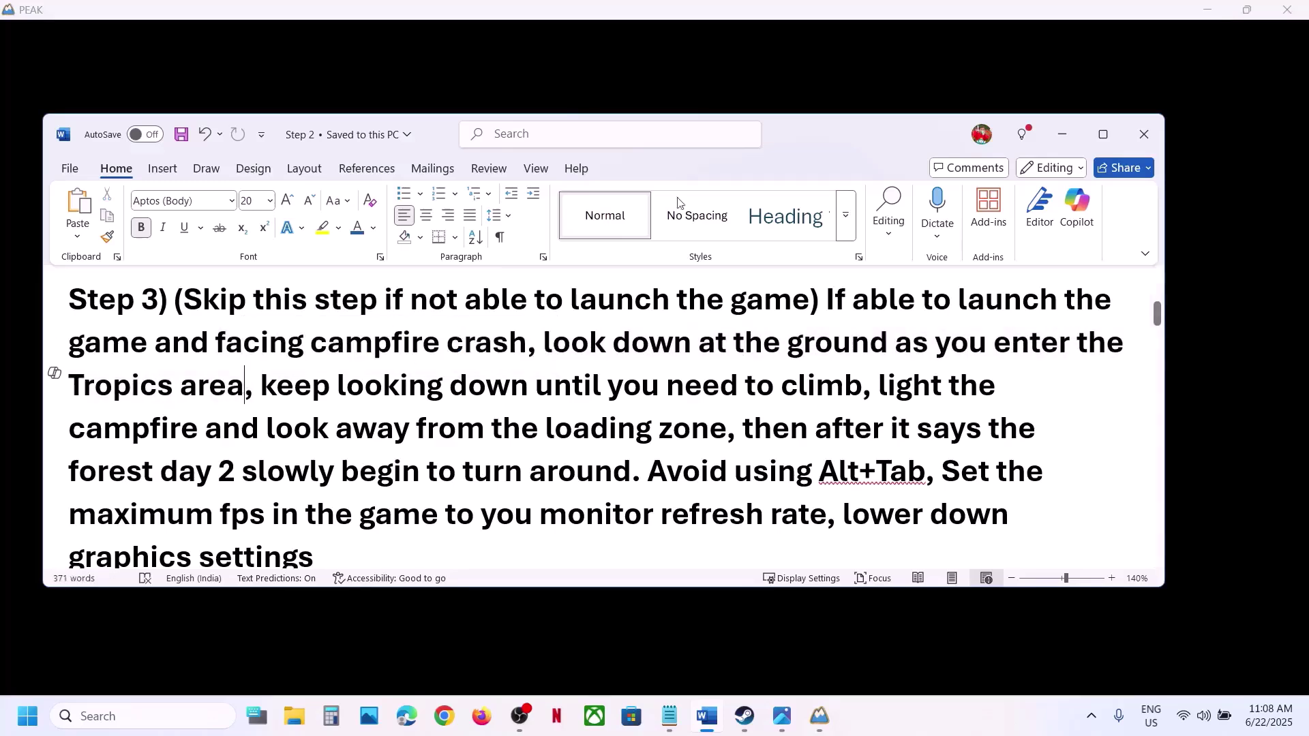
pyautogui.click(1297, 14)
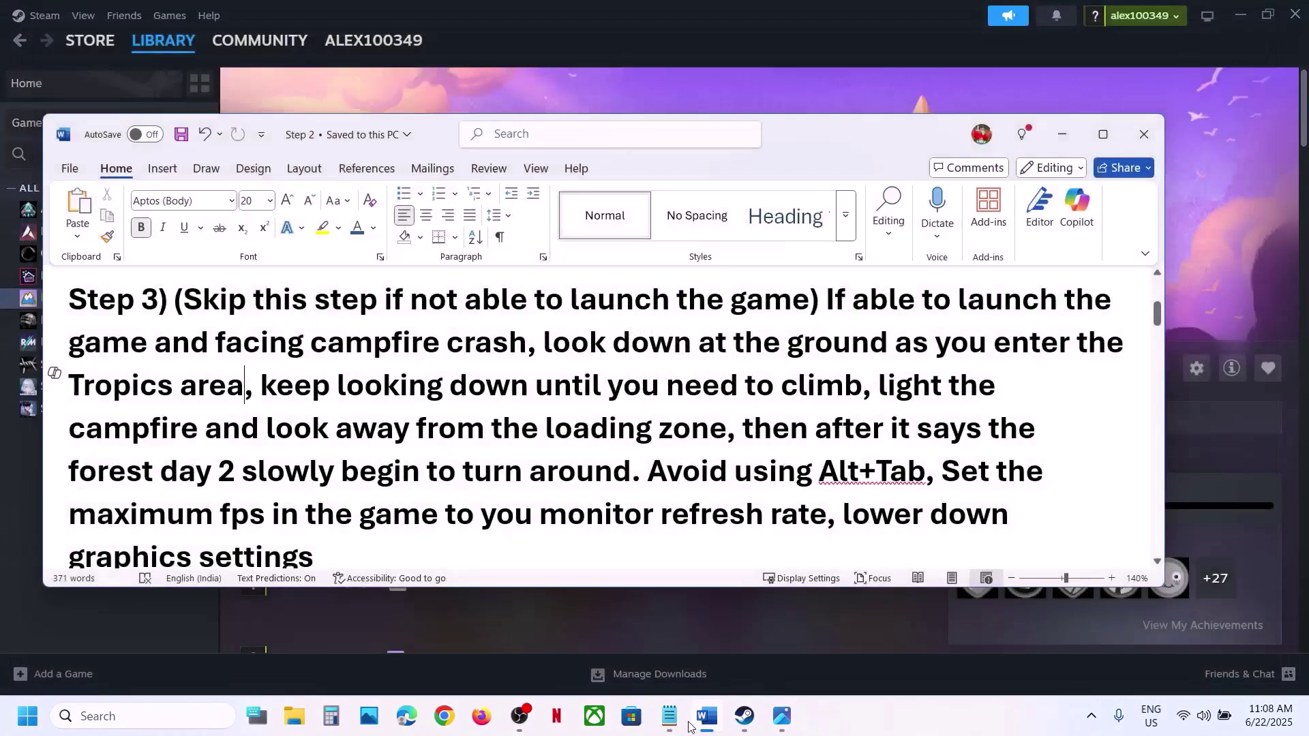
# - Read the rest of step 3 on looking down, avoiding Alt+Tab and setting maximum fps, and return to Steam
pyautogui.click(508, 337)
pyautogui.moveTo(603, 333); pyautogui.dragTo(620, 485)
pyautogui.click(890, 390)
pyautogui.click(621, 485)
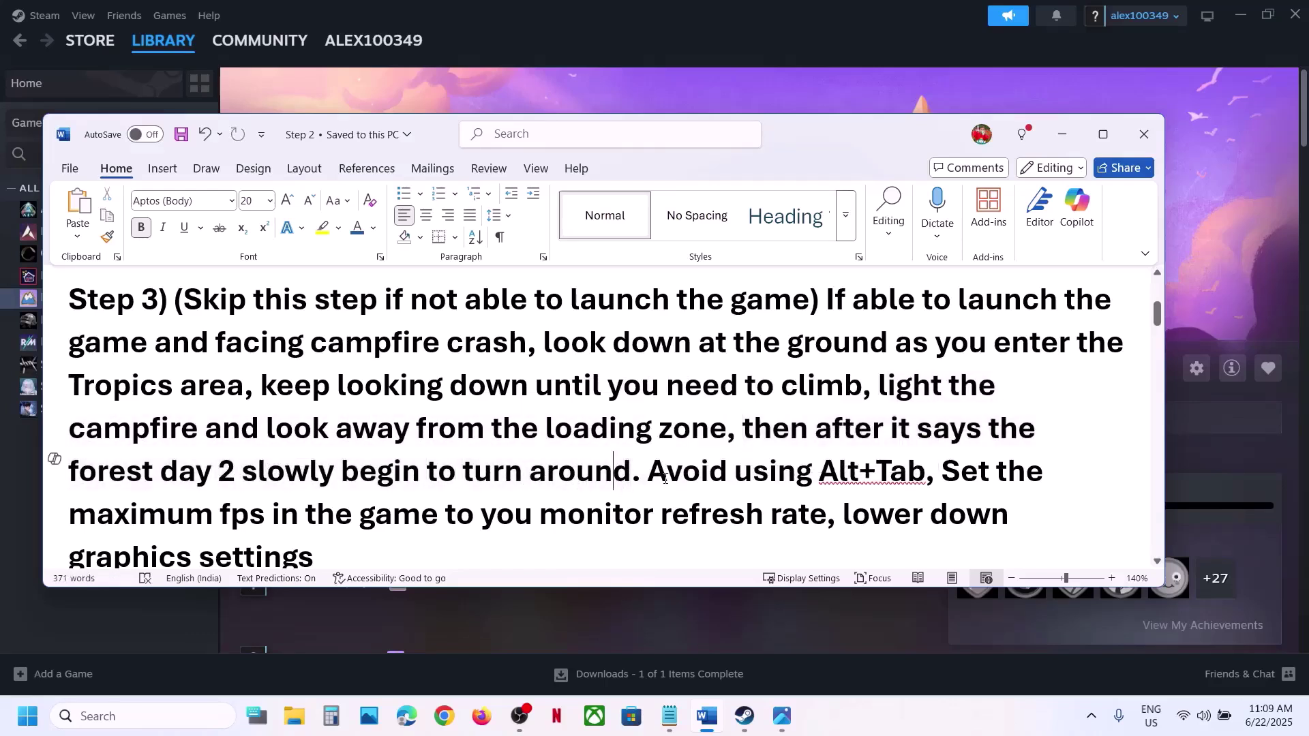
pyautogui.scroll(-1, 655, 475)
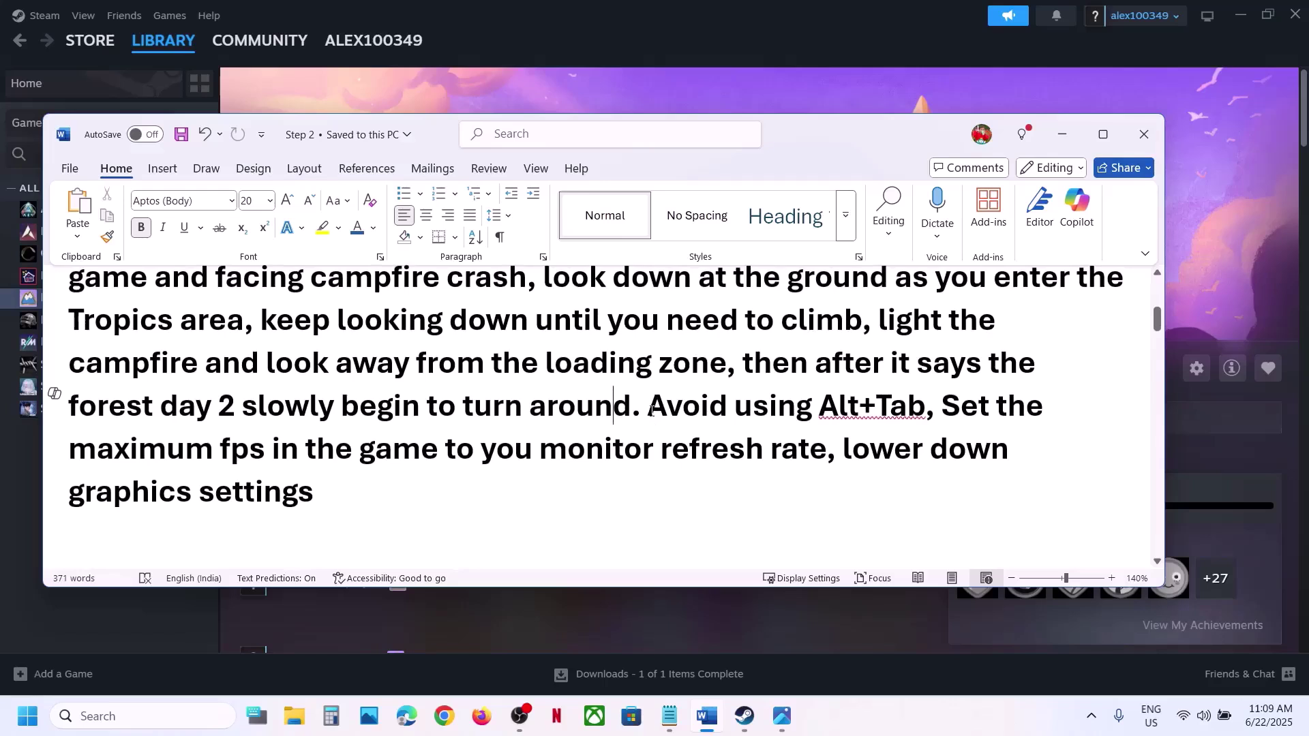
pyautogui.moveTo(651, 411); pyautogui.dragTo(905, 408)
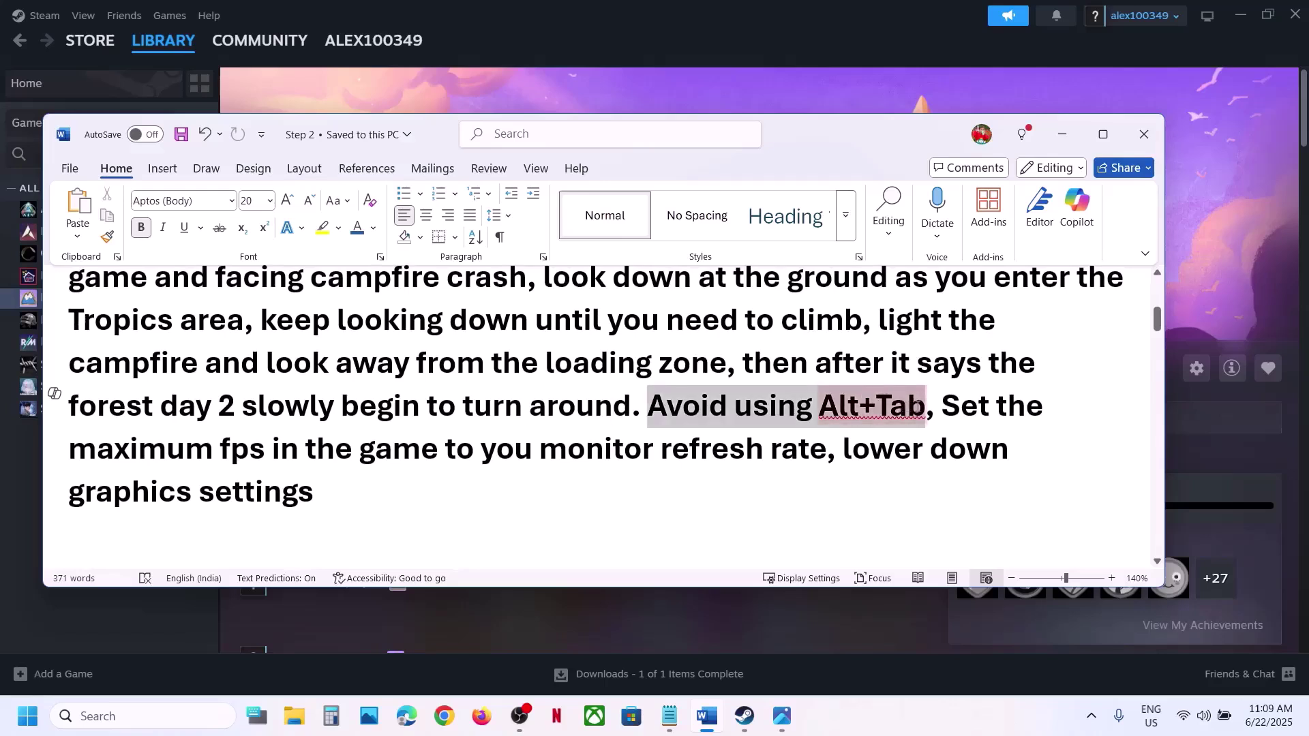
pyautogui.moveTo(917, 406); pyautogui.dragTo(917, 407)
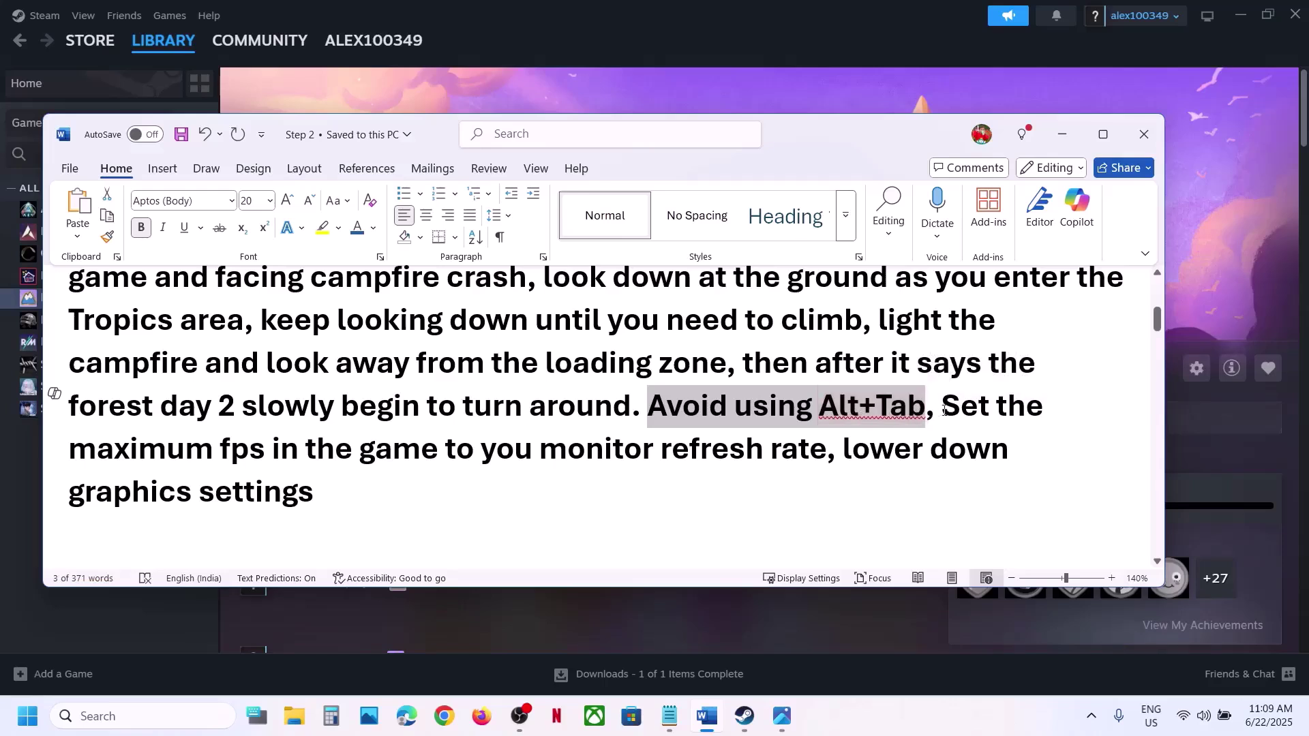
pyautogui.moveTo(942, 408); pyautogui.dragTo(768, 454)
pyautogui.click(734, 94)
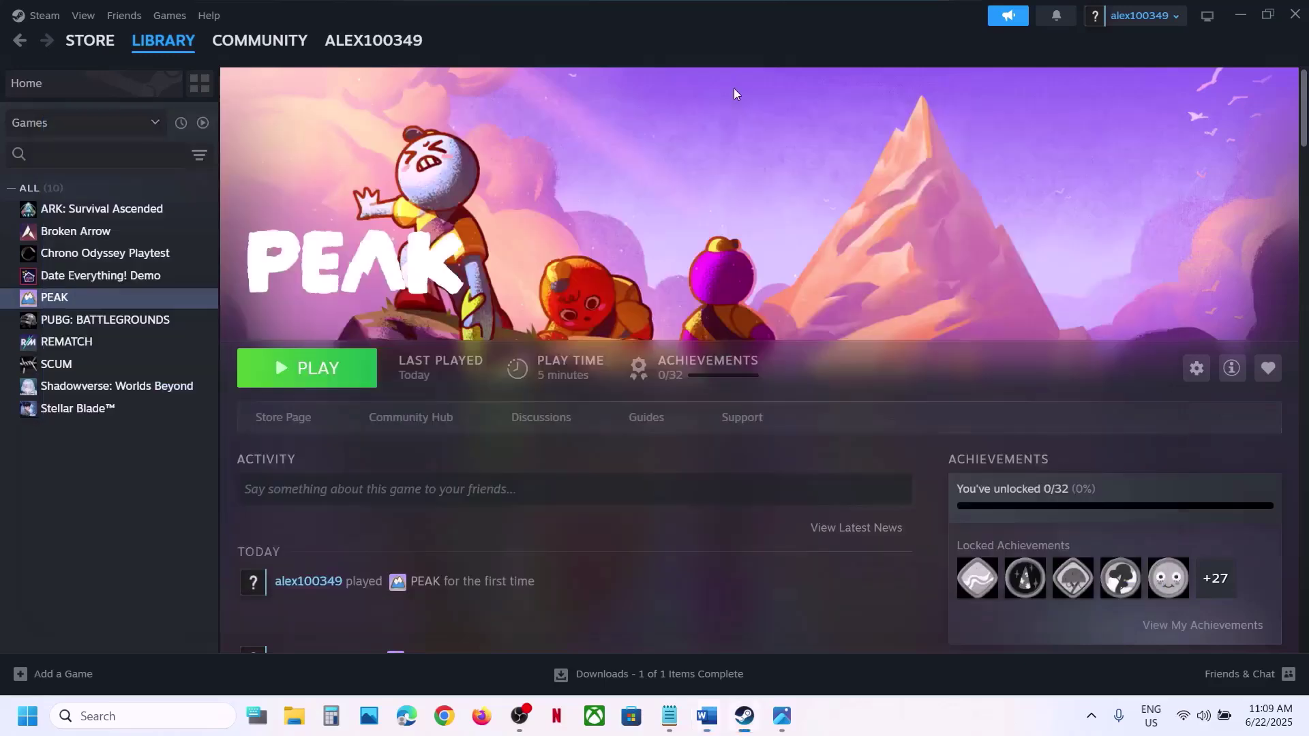
# - Open the advanced display page in Windows Settings to check the monitor's refresh rate
pyautogui.press('super+i')
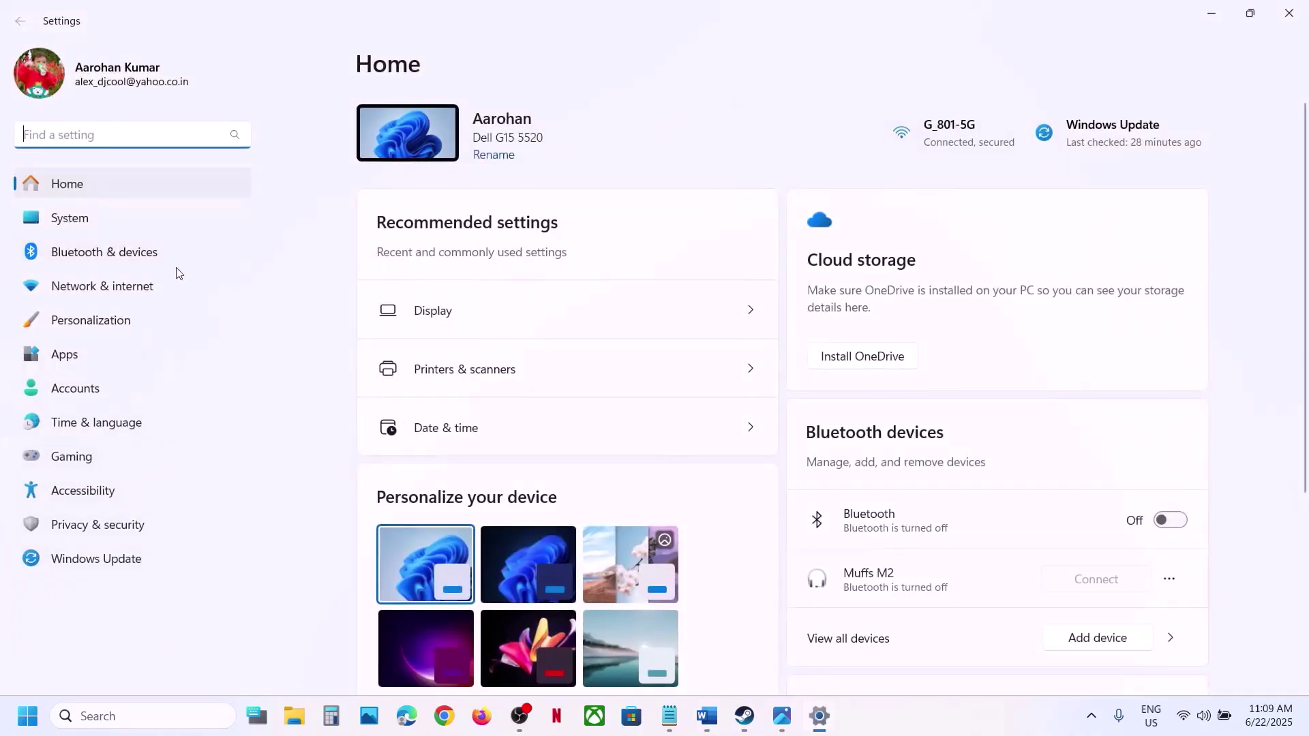
pyautogui.click(105, 229)
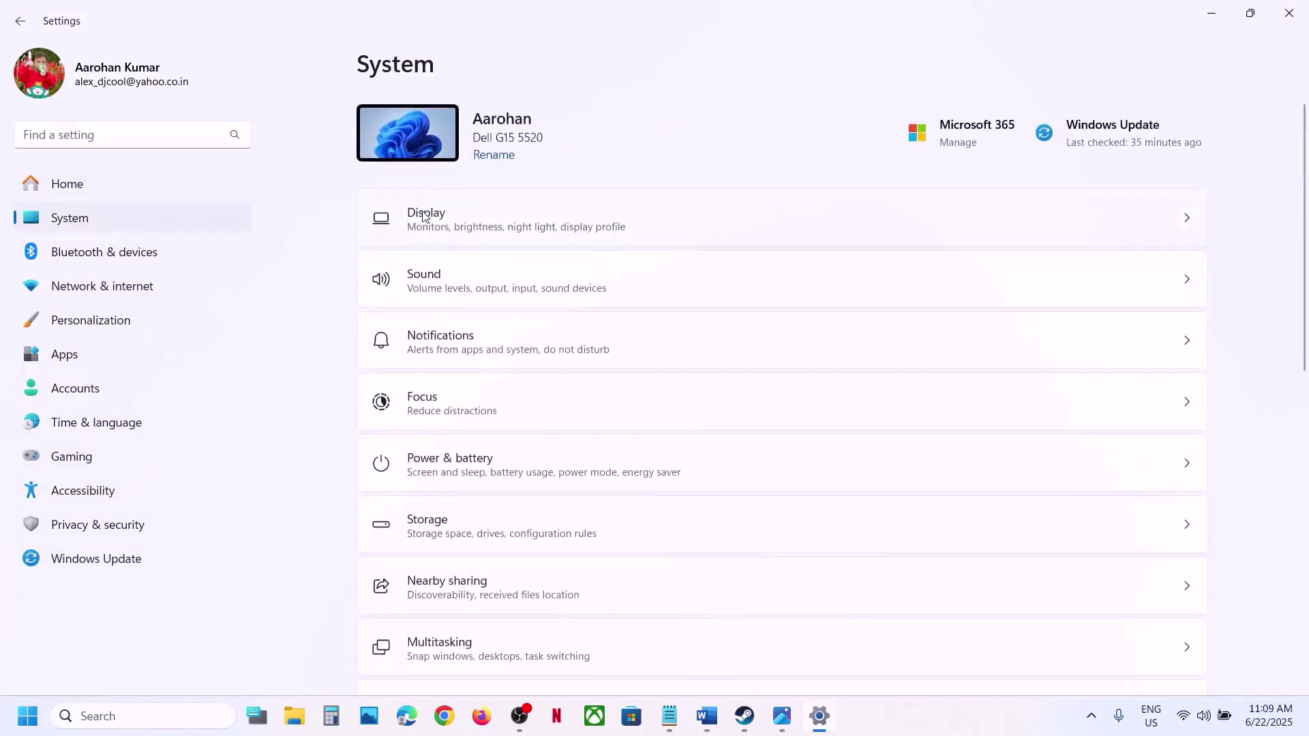
pyautogui.click(617, 235)
pyautogui.scroll(-5, 583, 388)
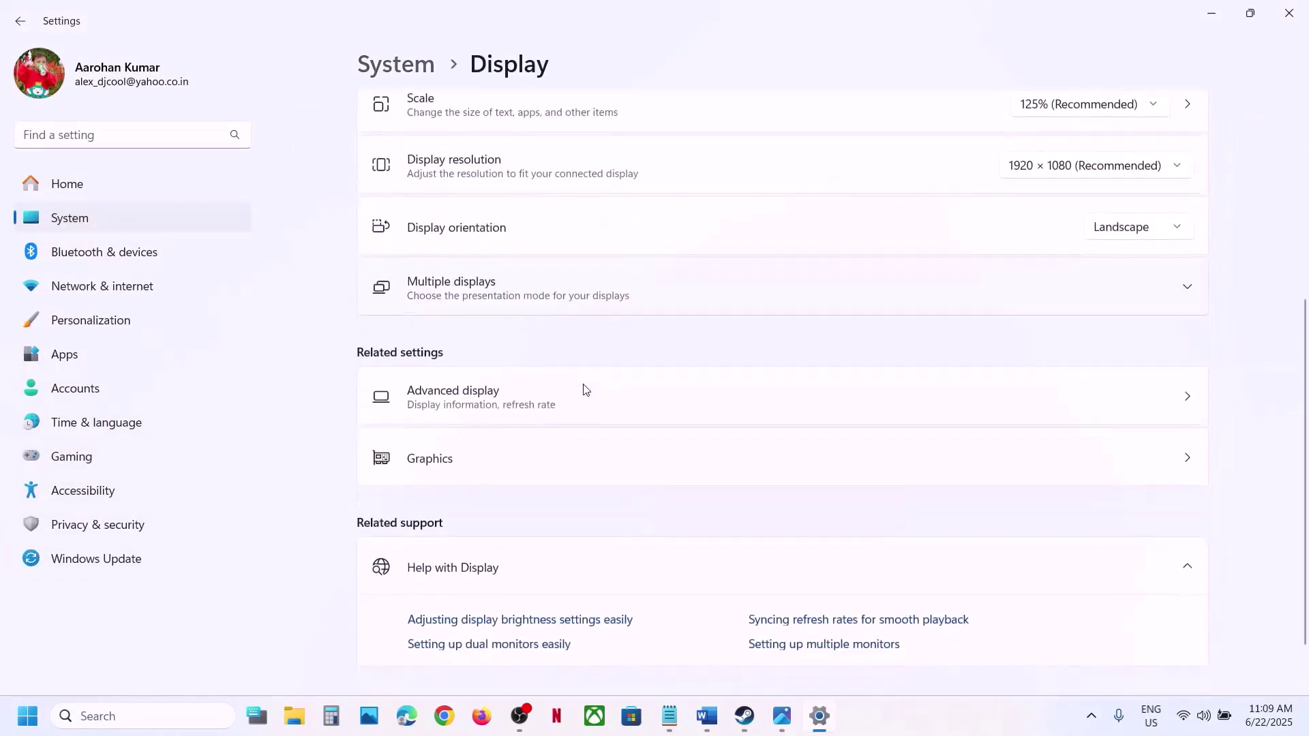
pyautogui.click(473, 403)
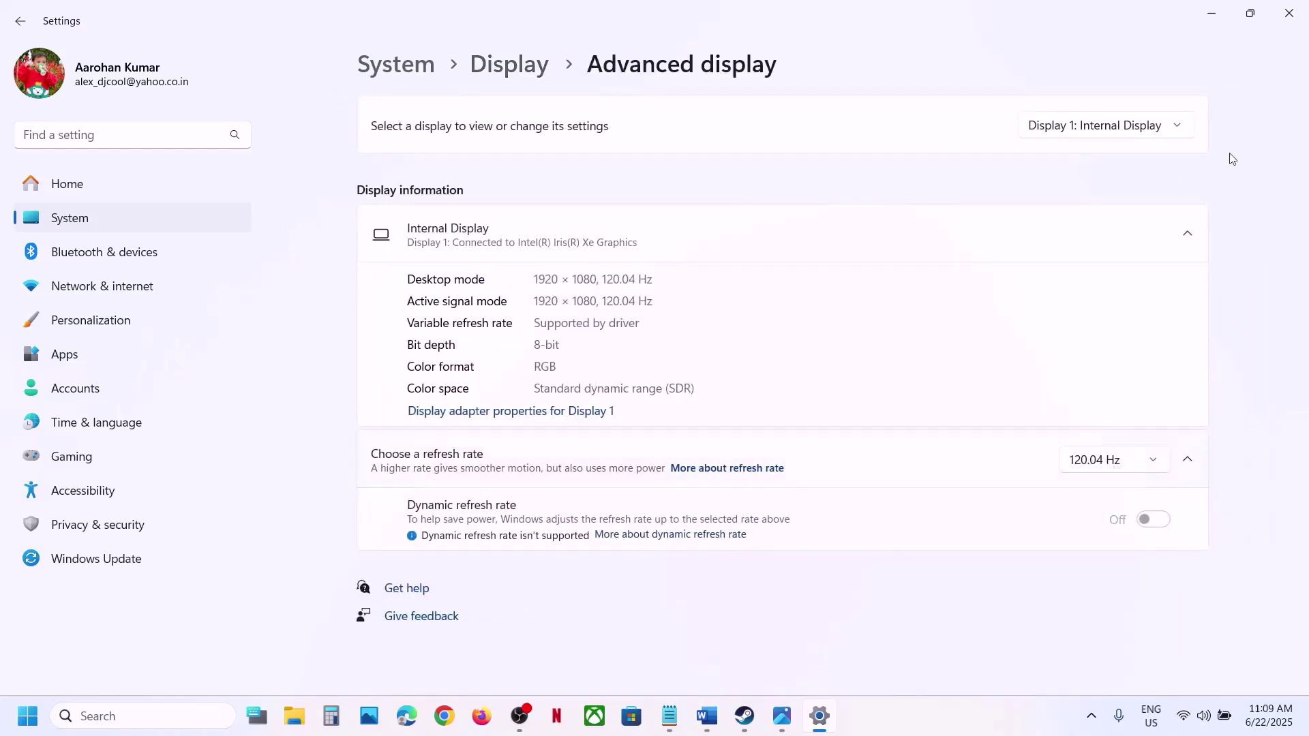
# - Minimize the display settings and view the PEAK graphics settings screenshot to check Max Framerate
pyautogui.click(1212, 14)
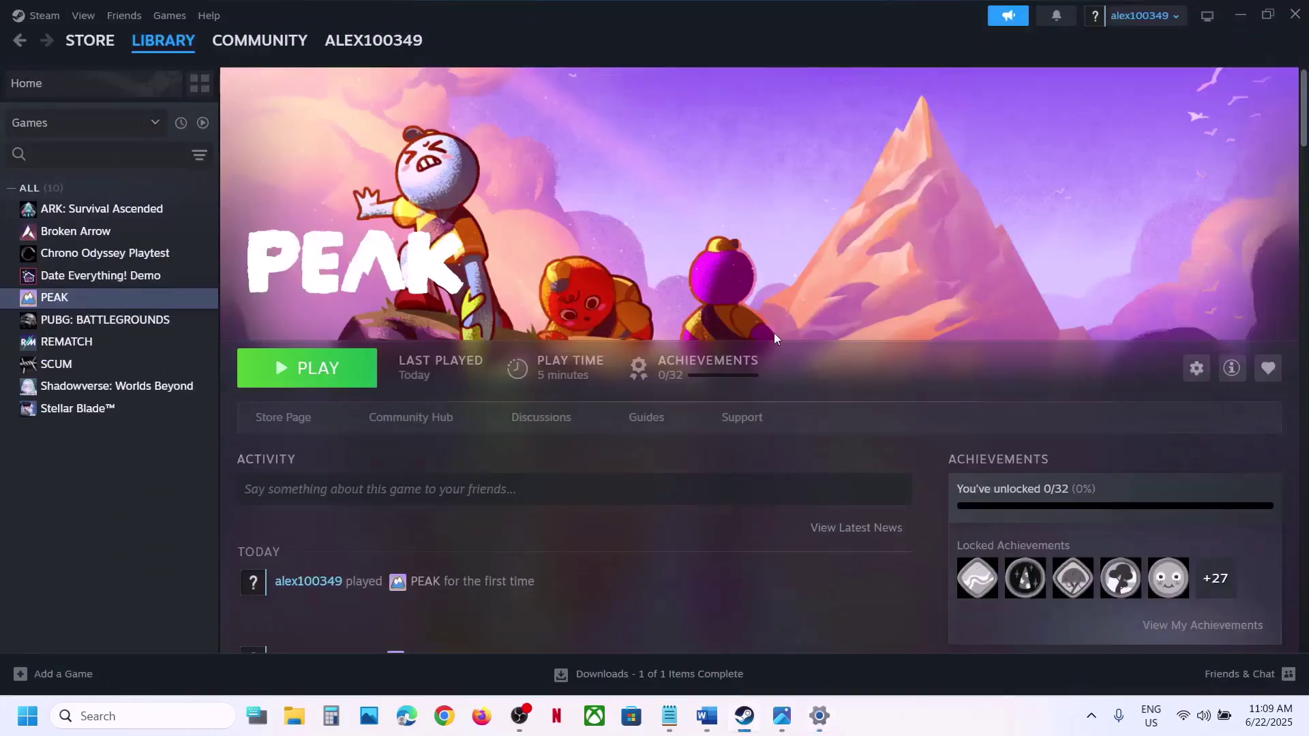
pyautogui.click(782, 715)
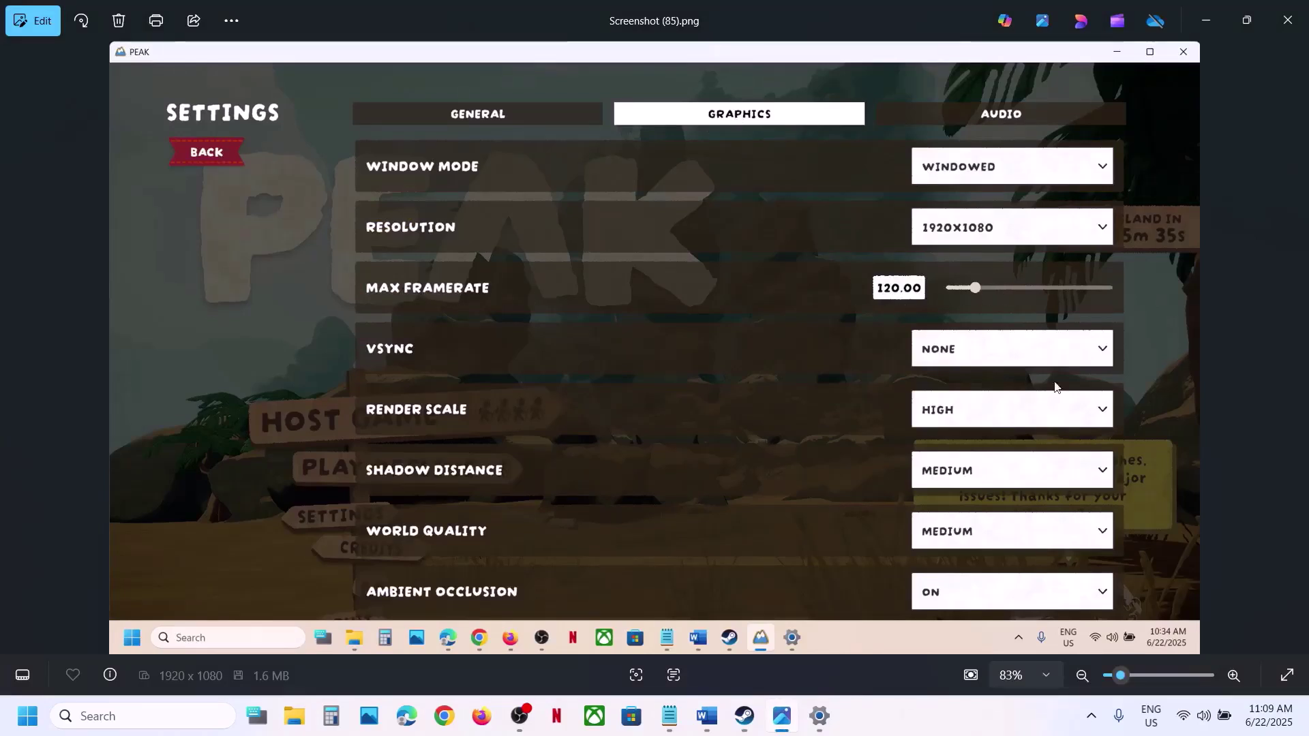
pyautogui.click(1208, 22)
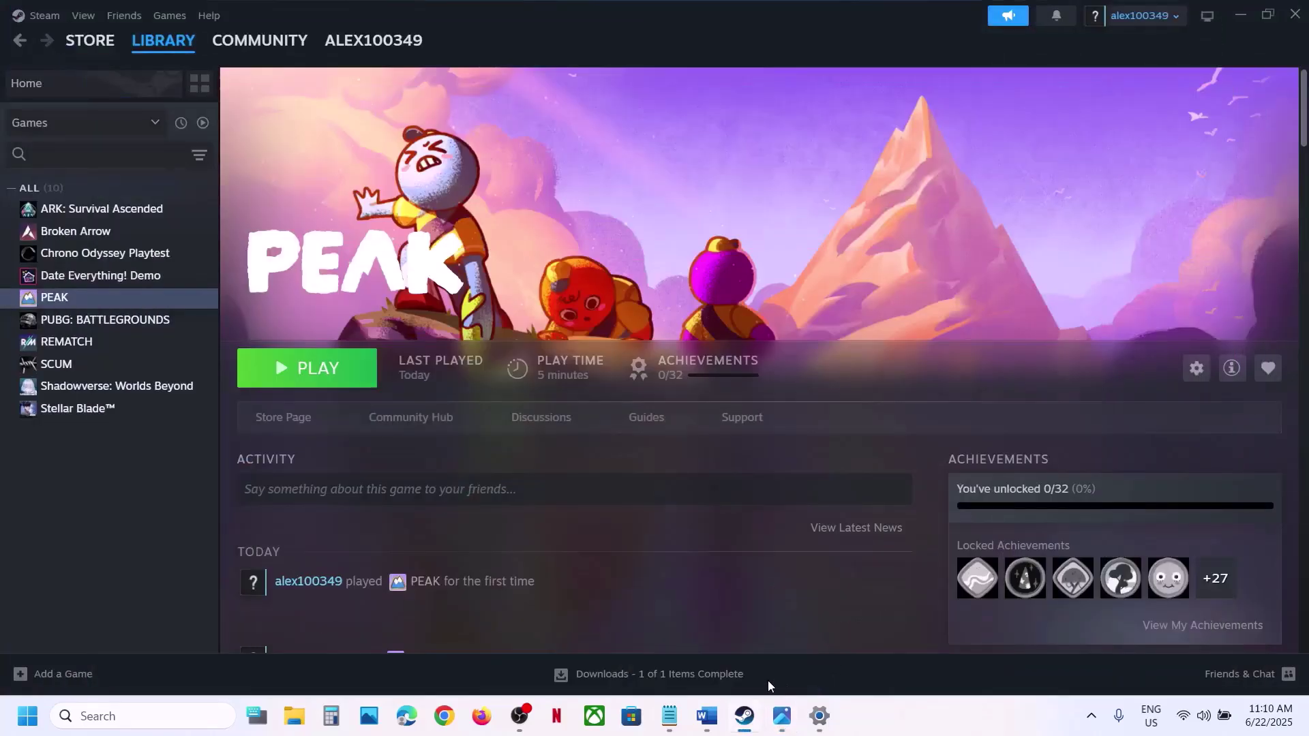
# - Read the Word document's advice on lowering graphics settings, and compare it with the PEAK graphics settings screenshot
pyautogui.click(709, 717)
pyautogui.click(446, 501)
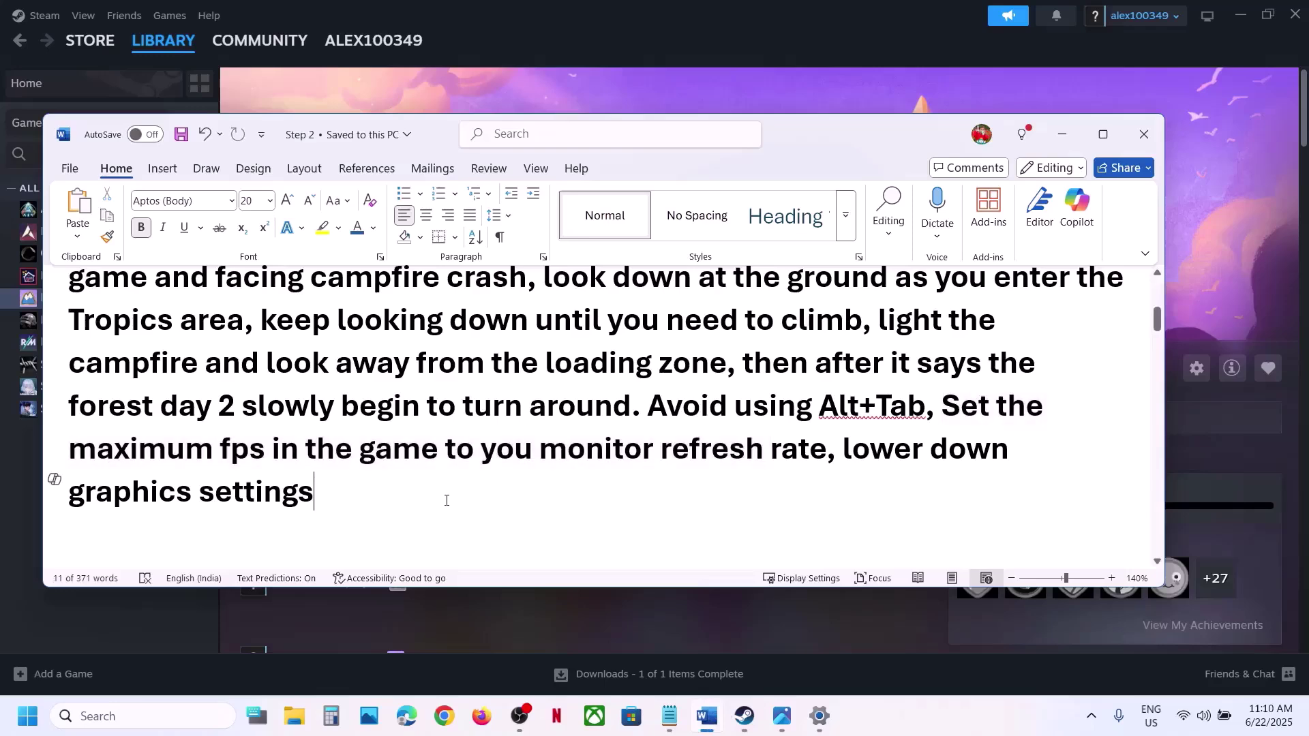
pyautogui.moveTo(426, 497); pyautogui.dragTo(849, 458)
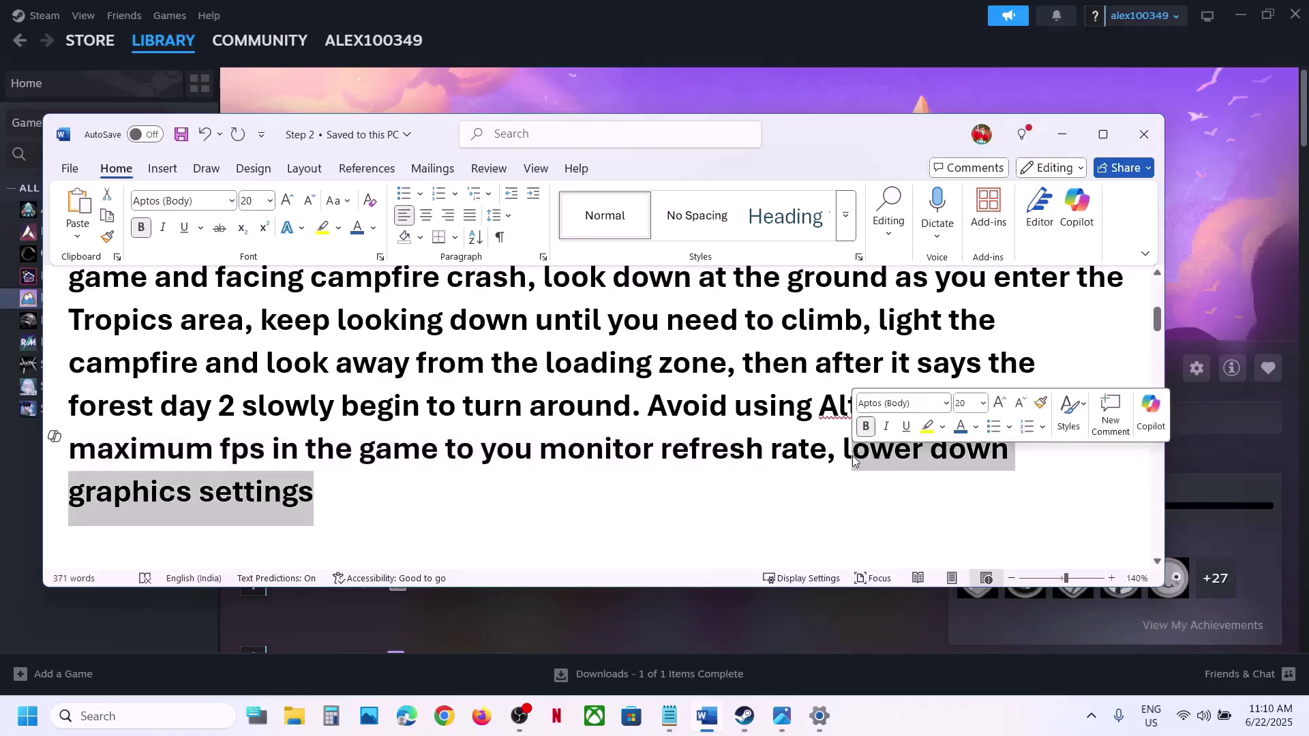
pyautogui.click(781, 717)
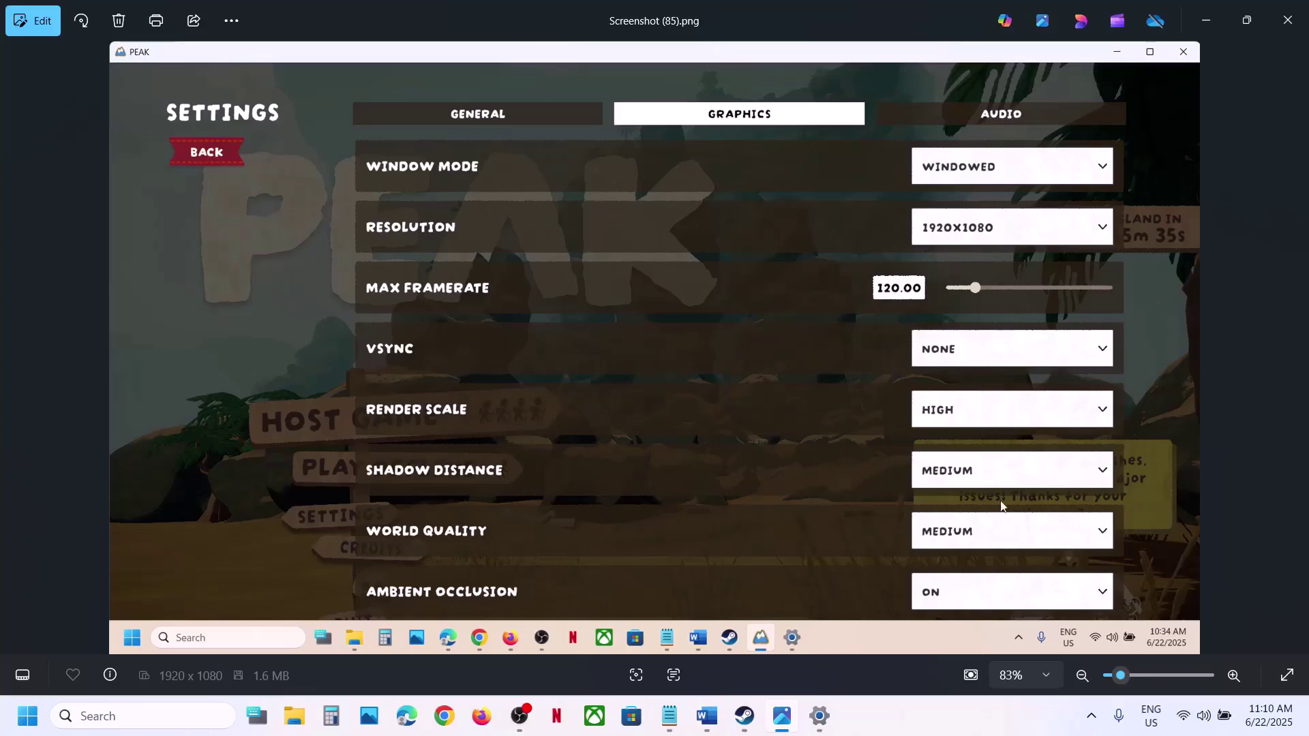
pyautogui.click(1271, 34)
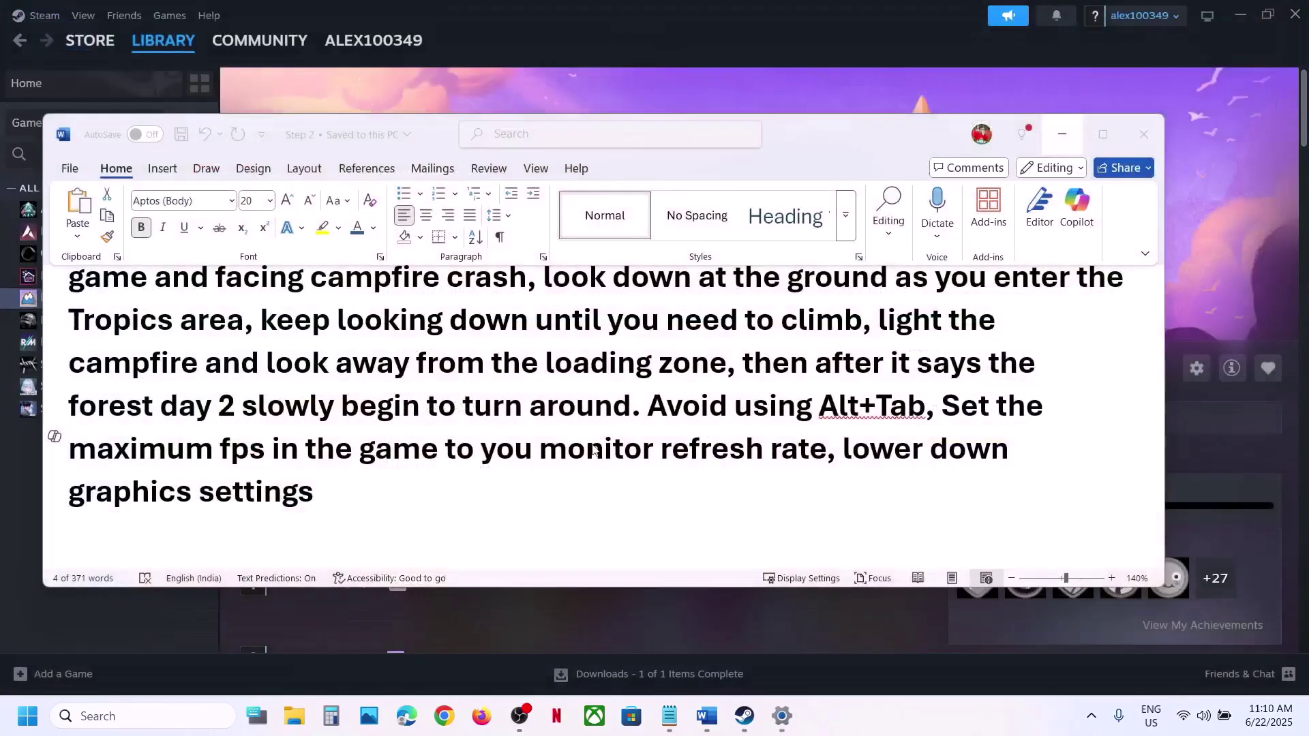
# - Correct "you" to "your" before "monitor" in the step 4 text of the document
pyautogui.scroll(-3, 591, 447)
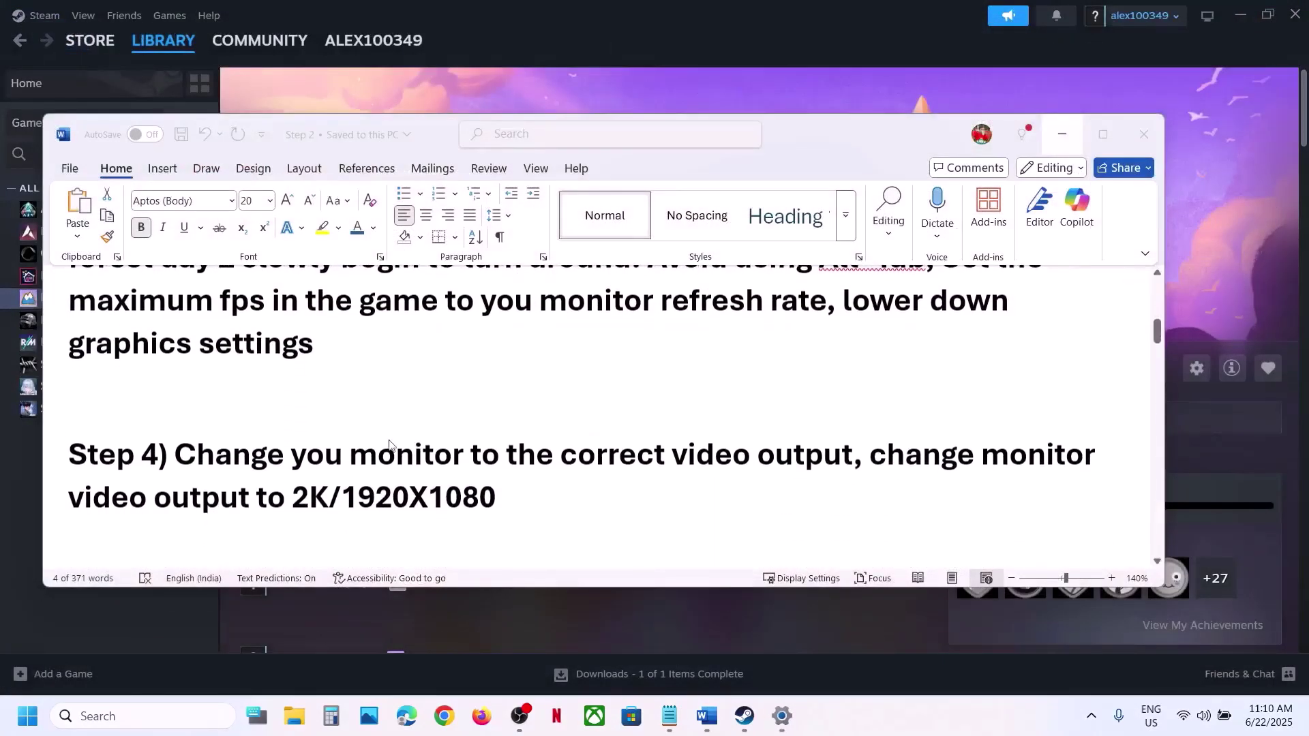
pyautogui.click(190, 455)
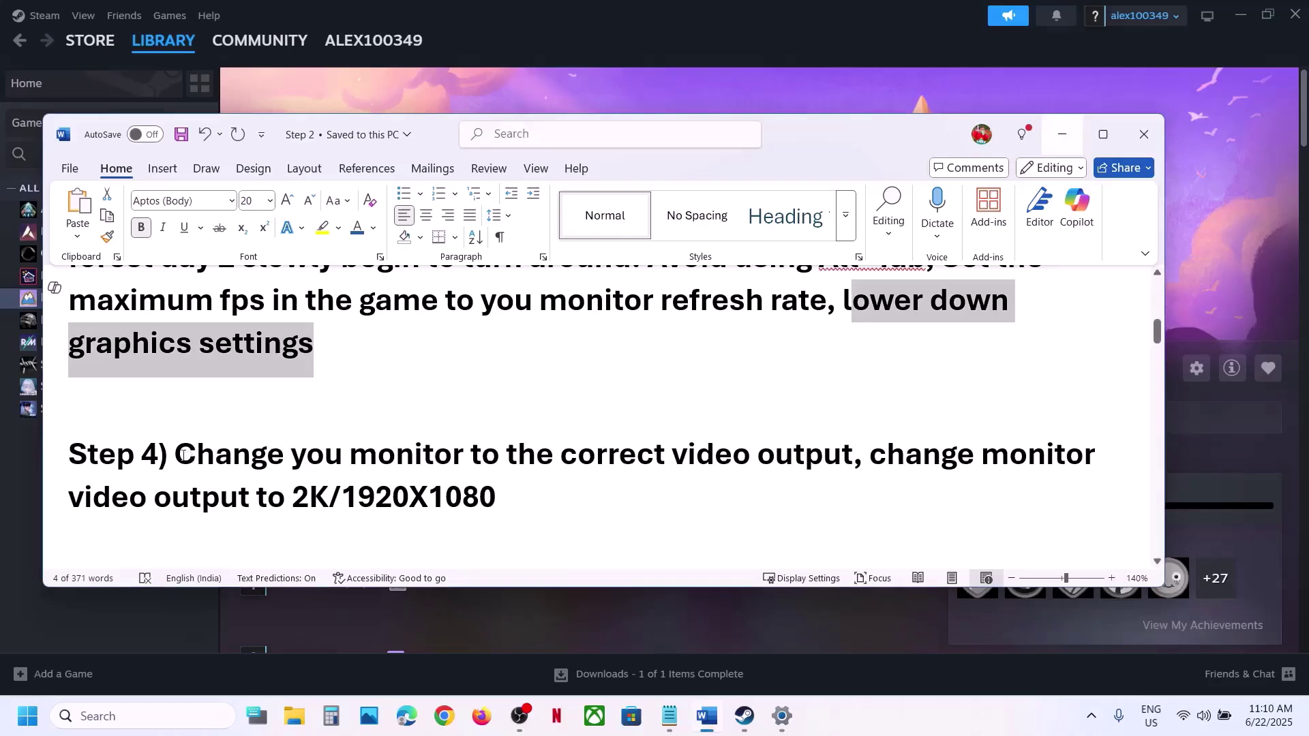
pyautogui.click(178, 455)
pyautogui.moveTo(217, 458); pyautogui.dragTo(343, 465)
pyautogui.click(345, 468)
pyautogui.write('r')
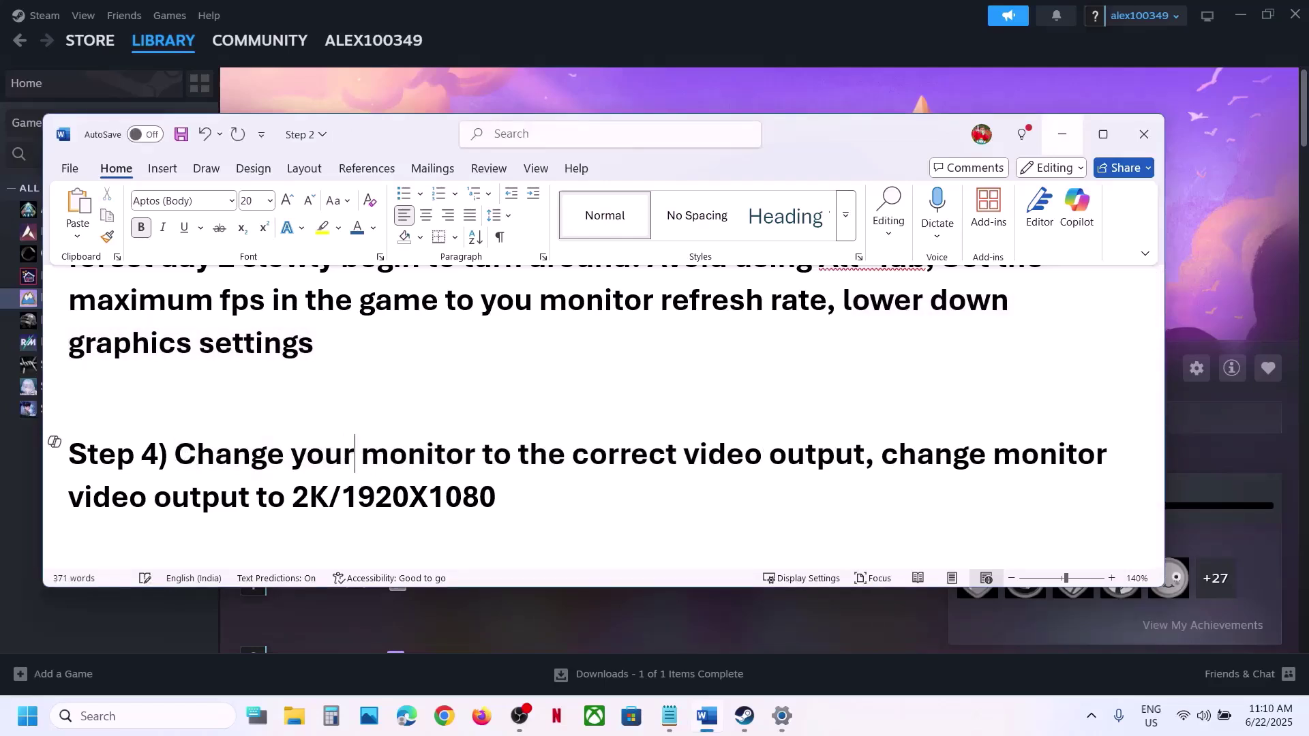
# - Read step 4 on choosing the correct monitor video output and changing it to 2K/1920X1080
pyautogui.moveTo(655, 467); pyautogui.dragTo(851, 467)
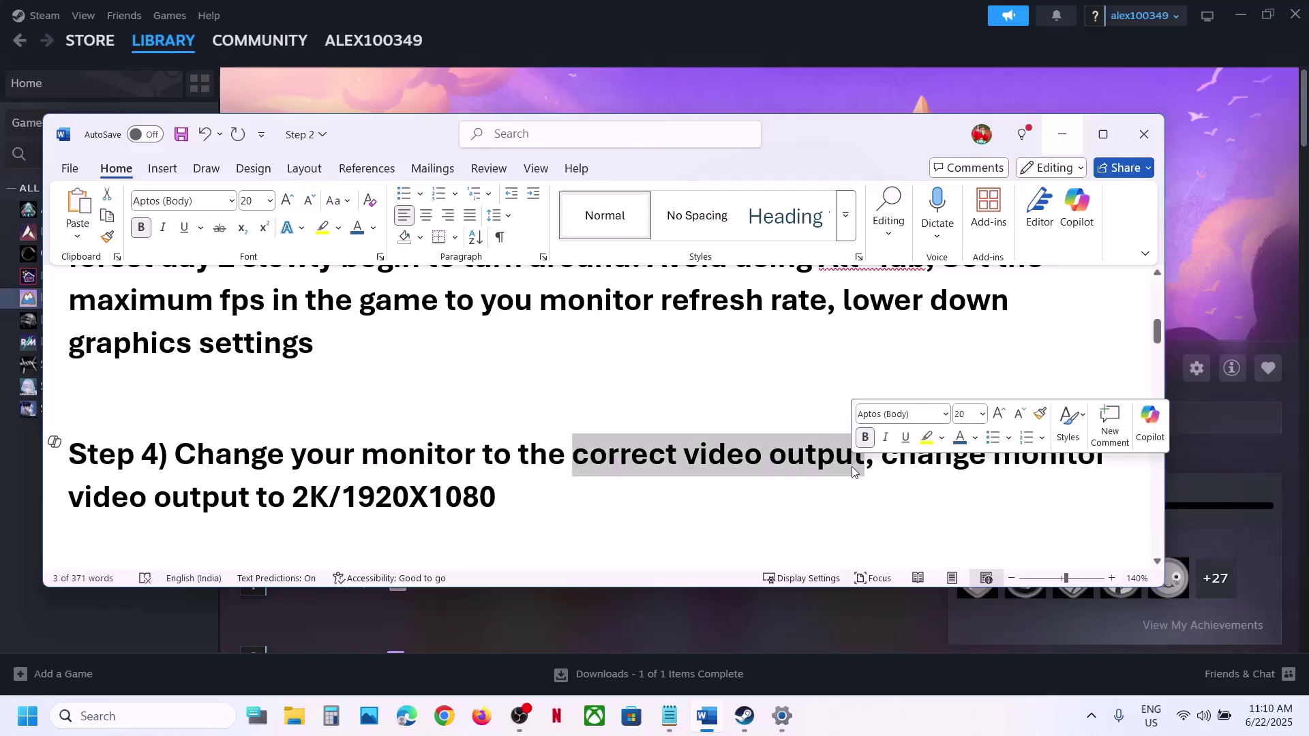
pyautogui.click(791, 487)
pyautogui.moveTo(888, 455); pyautogui.dragTo(326, 497)
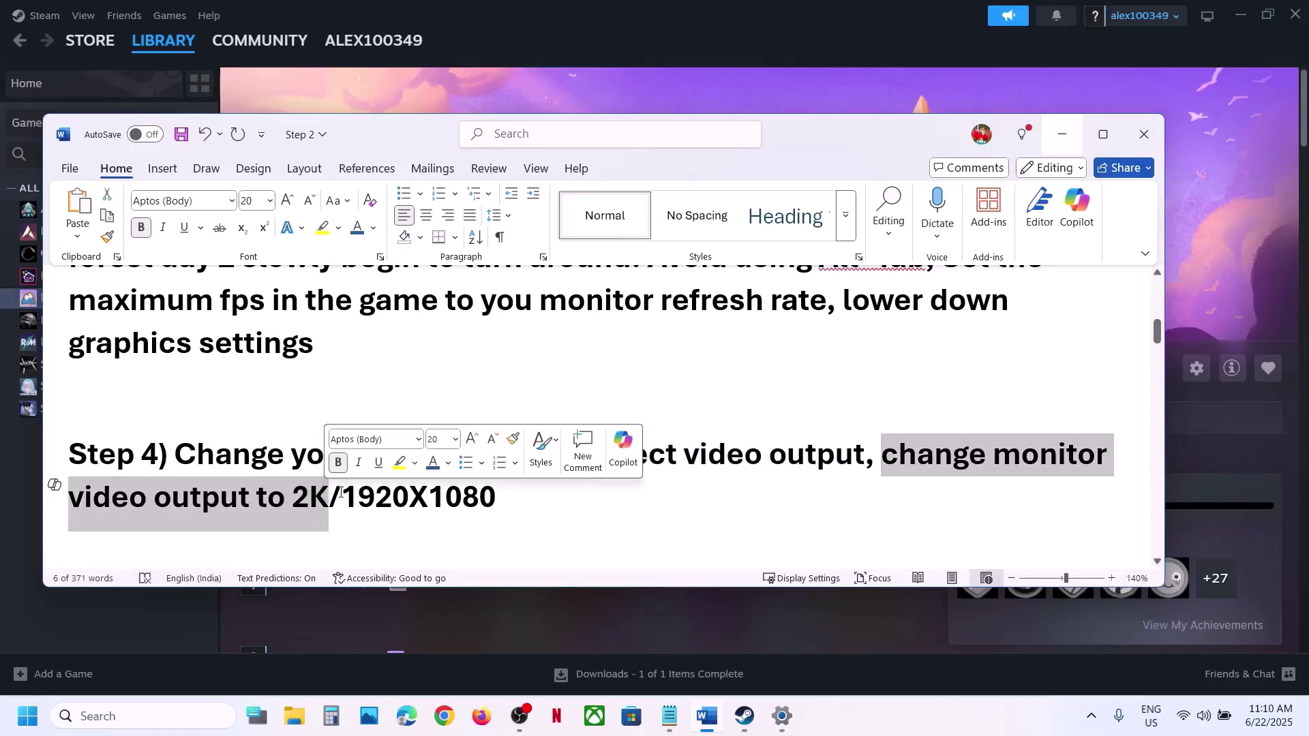
pyautogui.moveTo(343, 496); pyautogui.dragTo(497, 498)
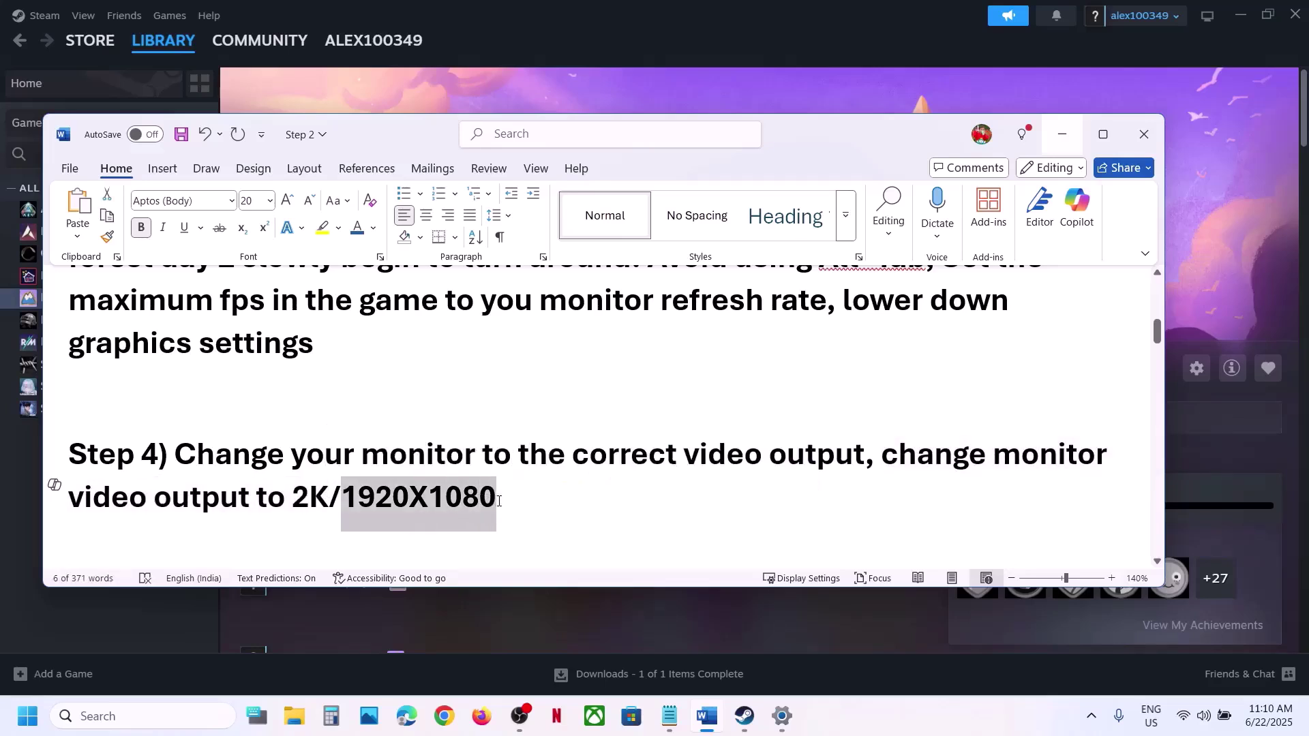
pyautogui.click(498, 501)
# - Copy the step 5 launch option "-screen-fullscreen 0 -screen-width 1920 -screen-height 1080" from the document and return to Steam
pyautogui.scroll(-1, 498, 501)
pyautogui.scroll(-2, 498, 501)
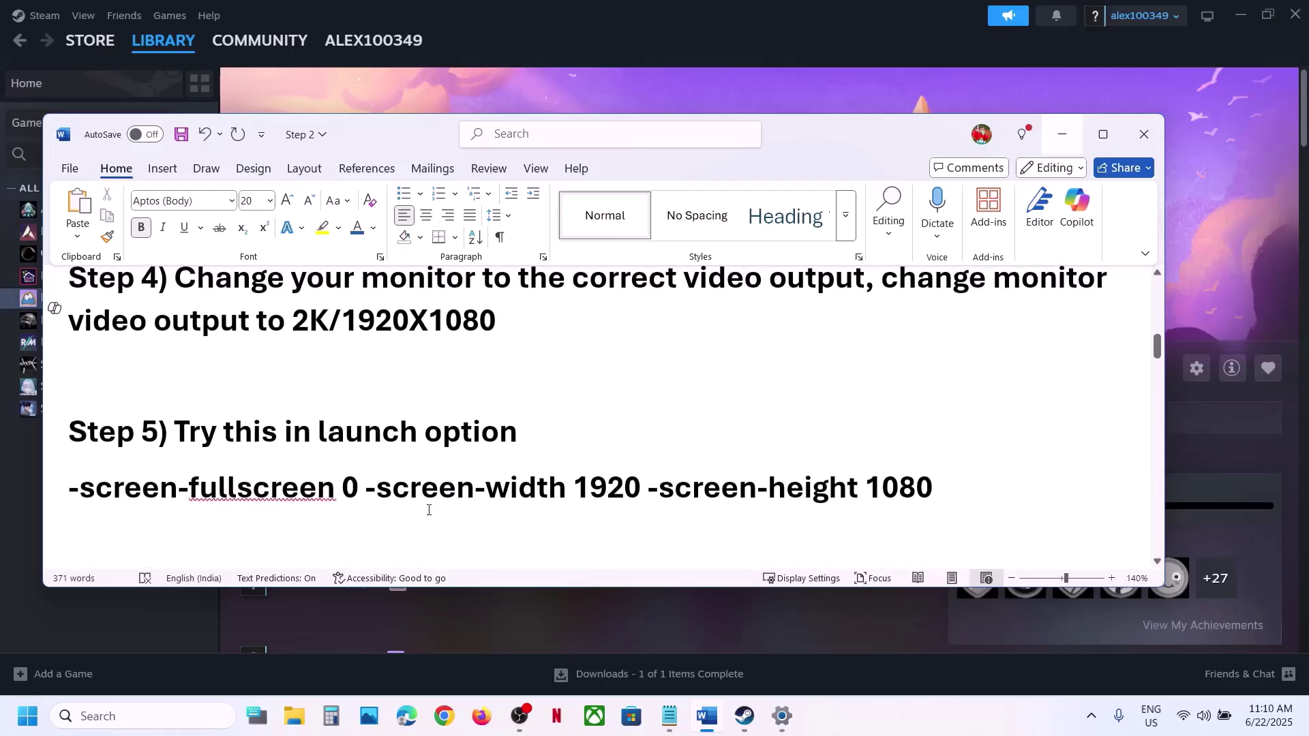
pyautogui.moveTo(945, 482); pyautogui.dragTo(95, 492)
pyautogui.rightClick(95, 492)
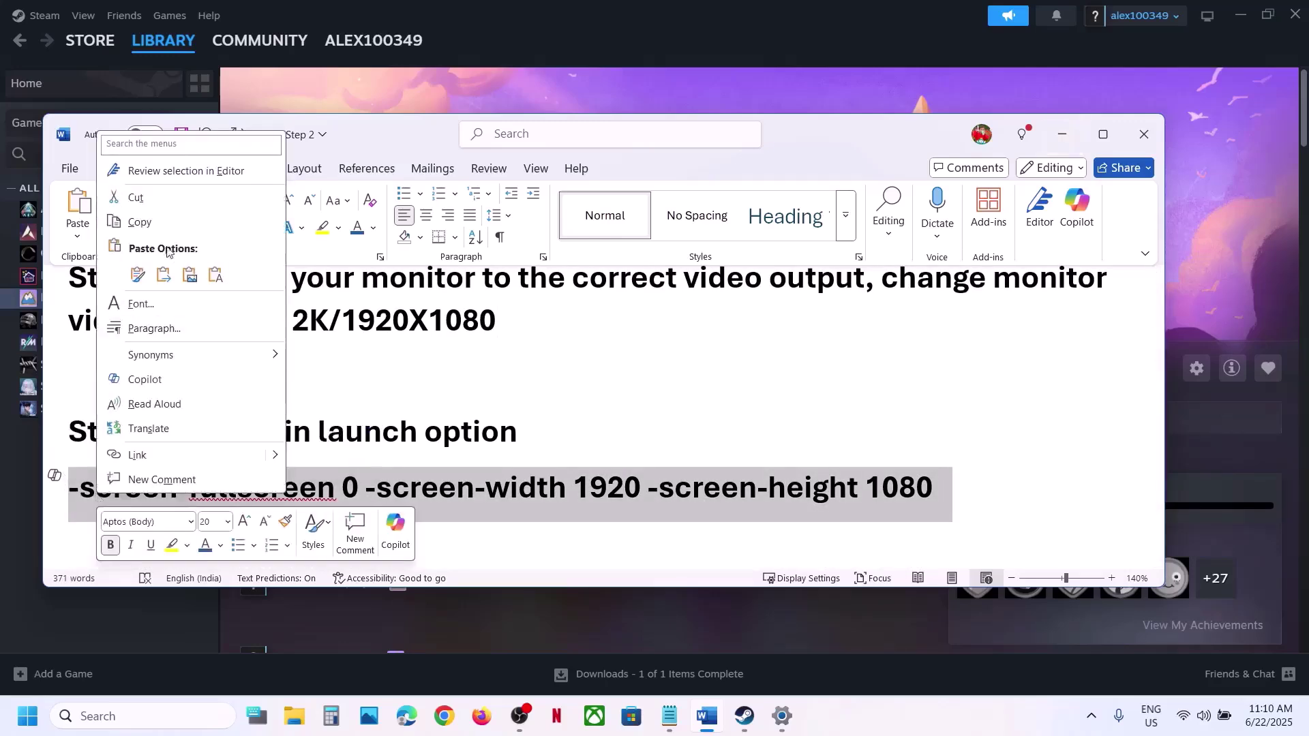
pyautogui.click(147, 231)
pyautogui.click(545, 14)
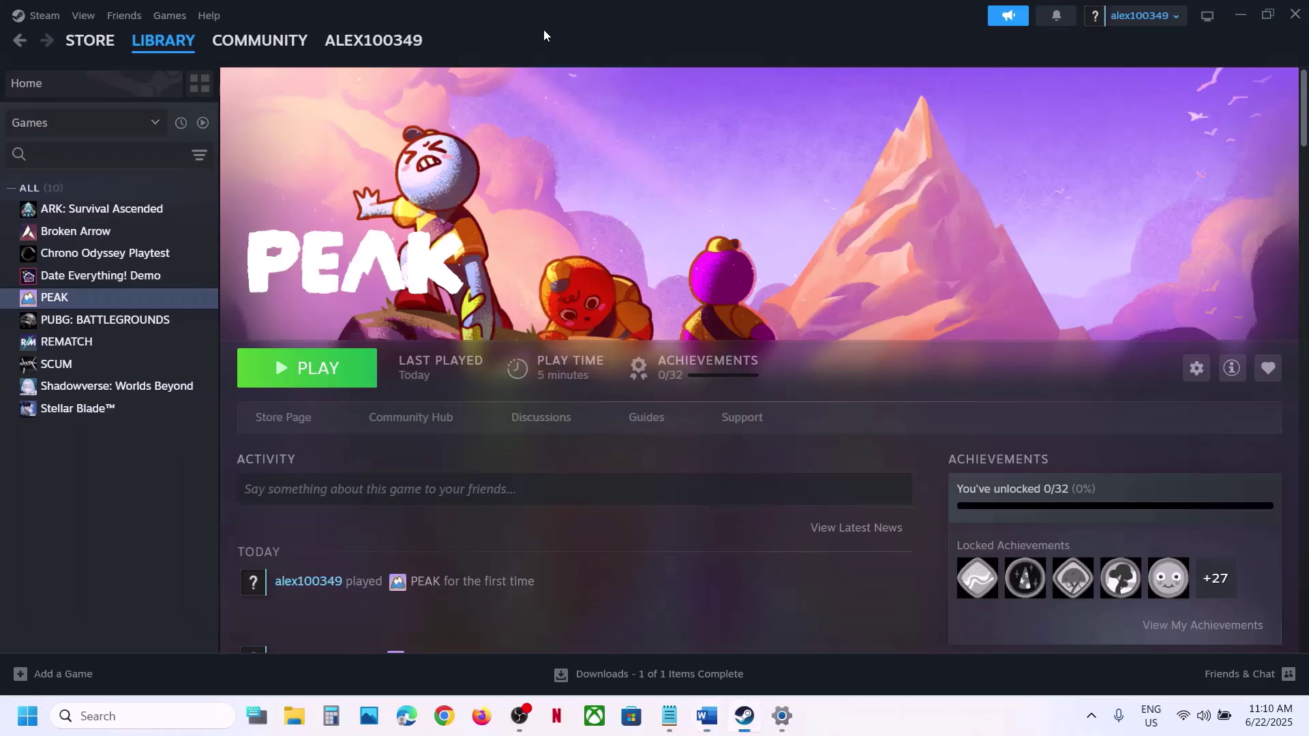
# - Replace PEAK's launch options with -screen-fullscreen 0 -screen-width 1920 -screen-height 1080, and test by launching and closing the game
pyautogui.rightClick(129, 298)
pyautogui.click(176, 427)
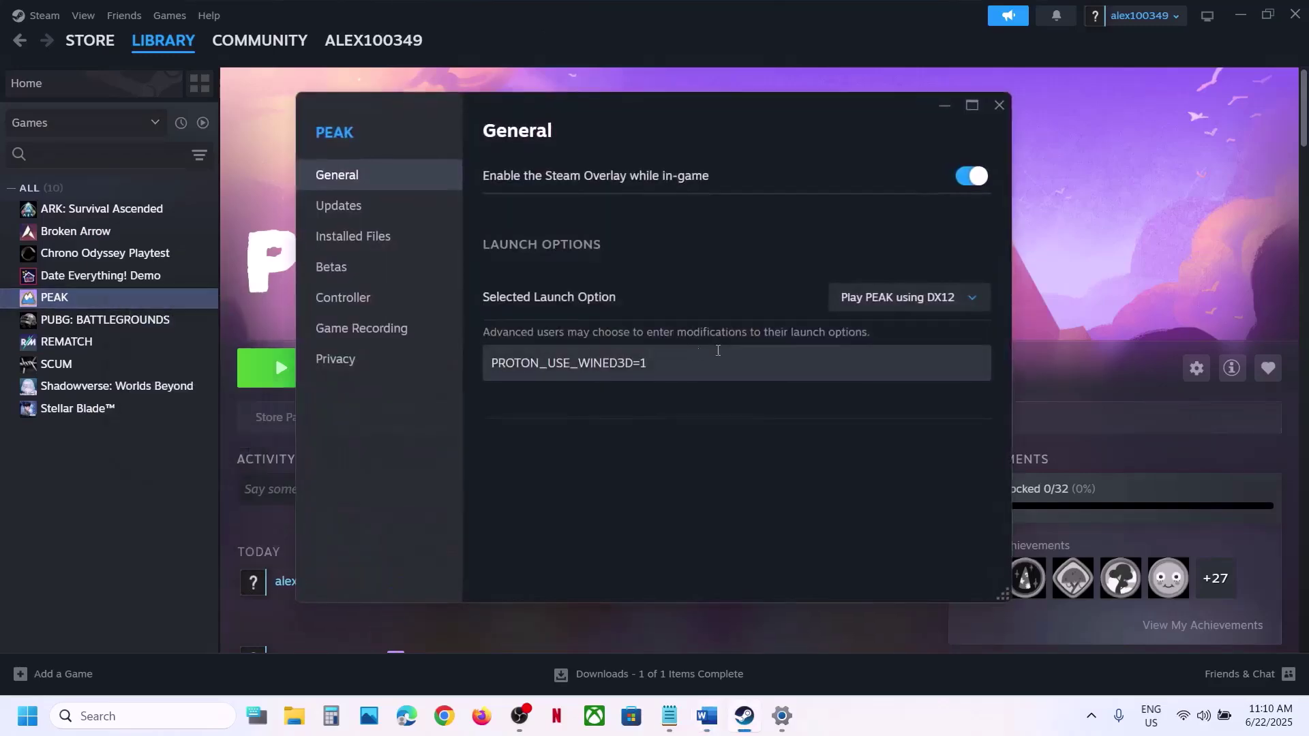
pyautogui.moveTo(687, 353); pyautogui.dragTo(501, 363)
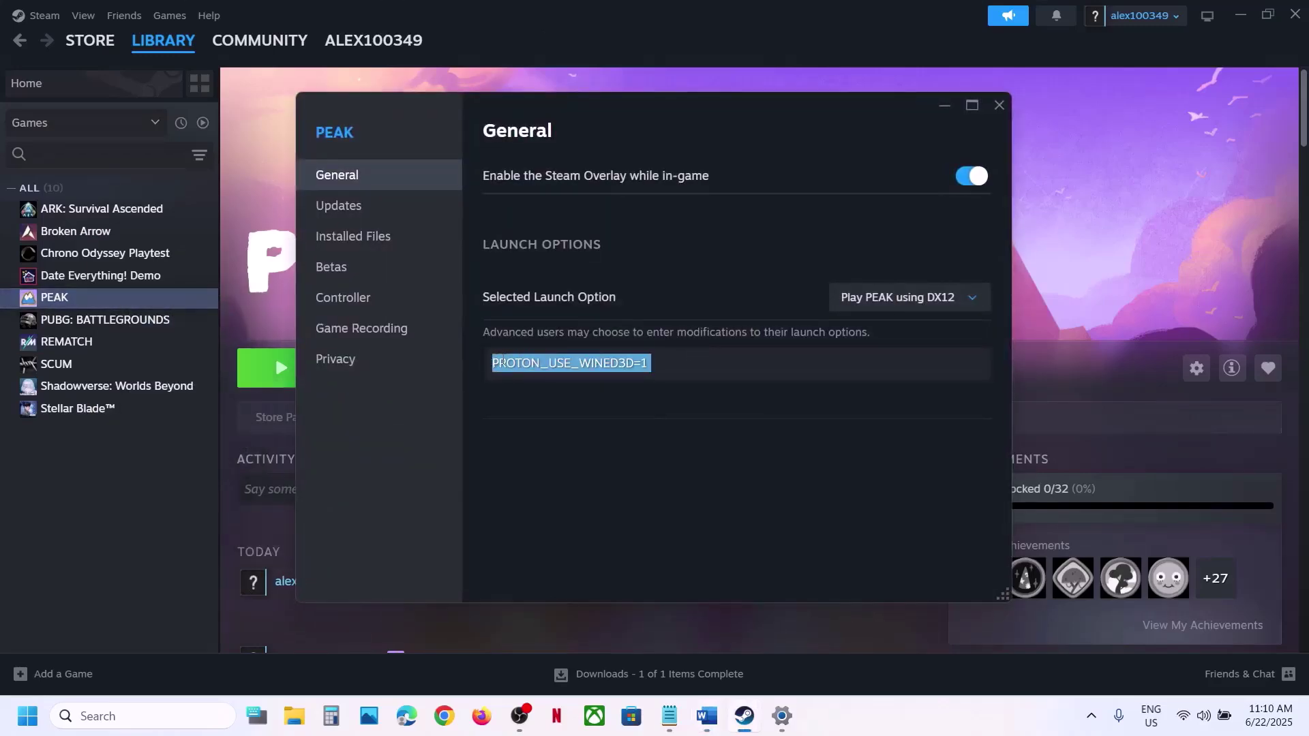
pyautogui.hotkey('ctrl', 'v')
pyautogui.click(648, 417)
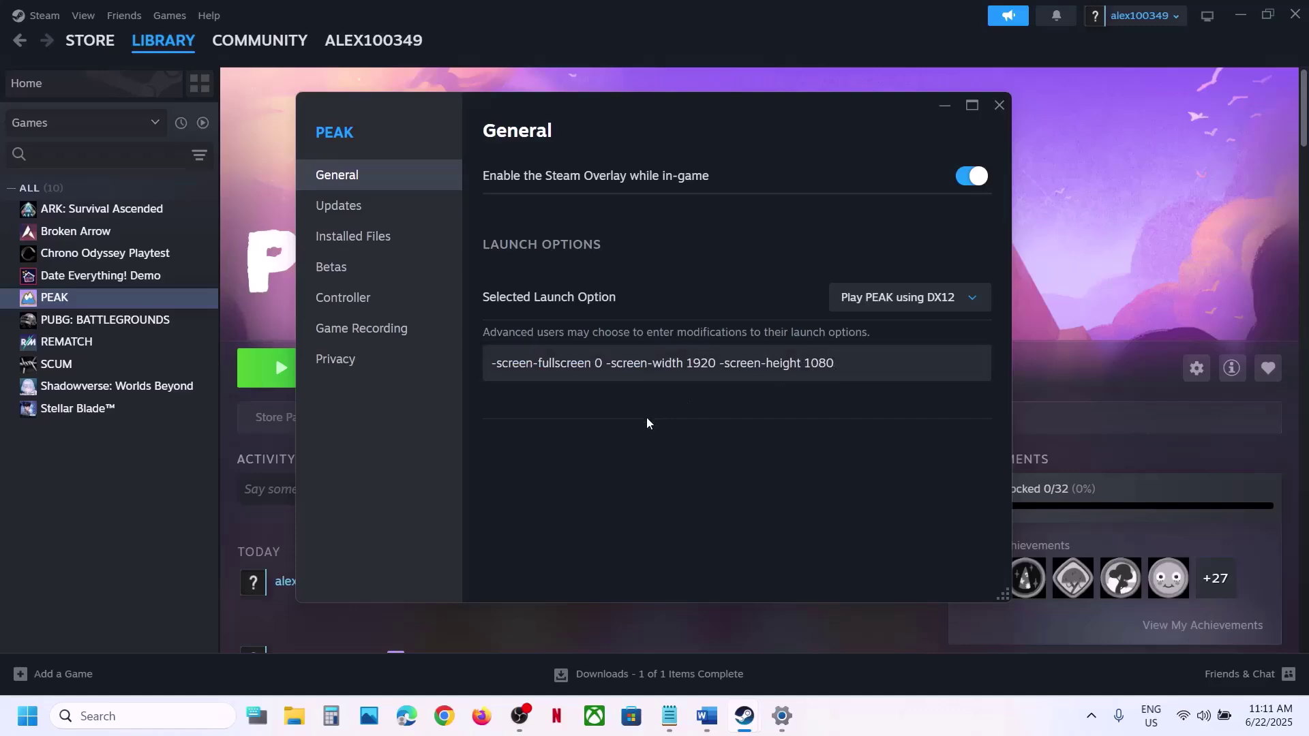
pyautogui.click(998, 107)
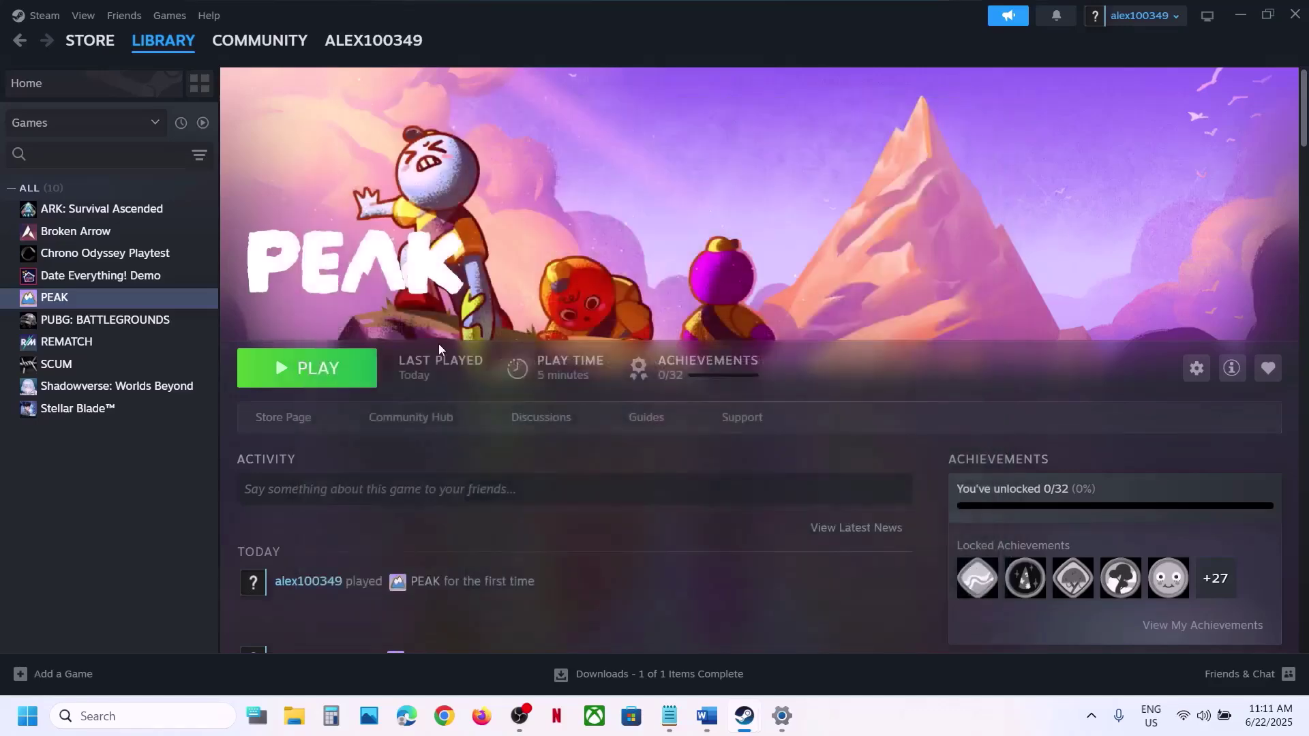
pyautogui.click(328, 384)
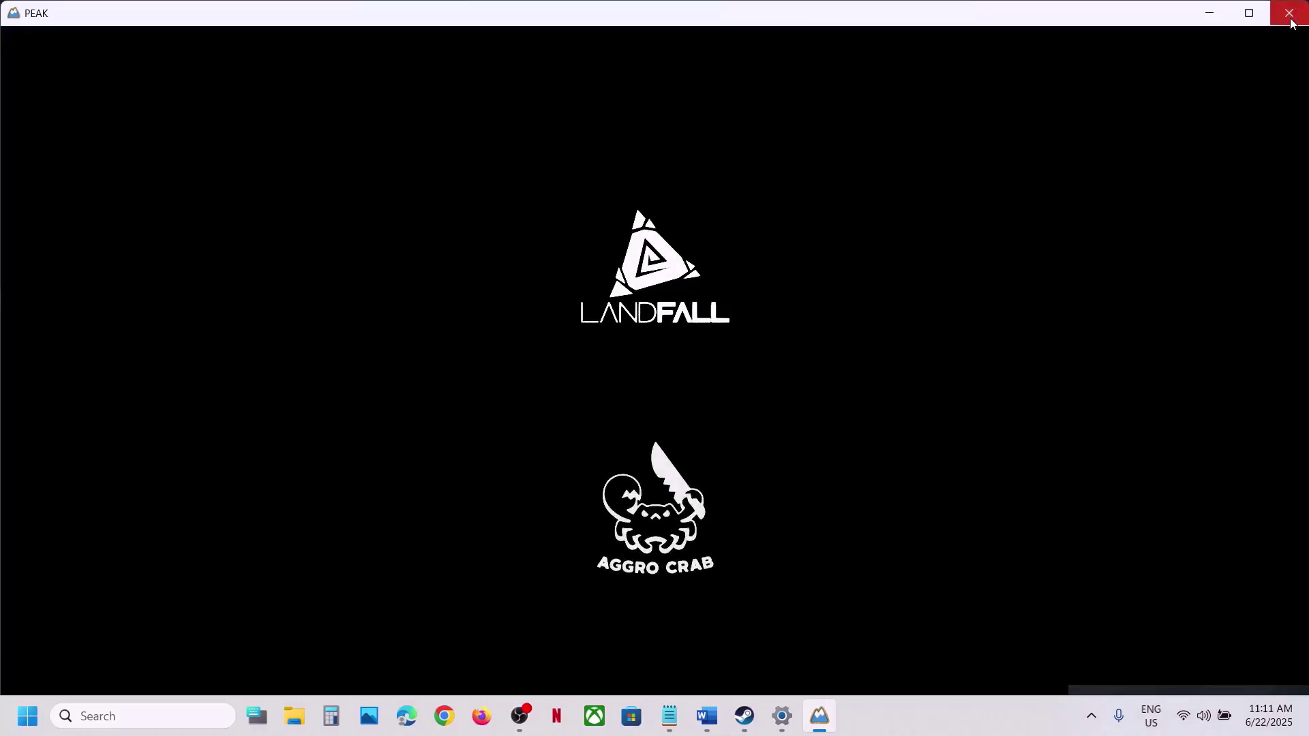
pyautogui.hotkey('alt', 'F4')
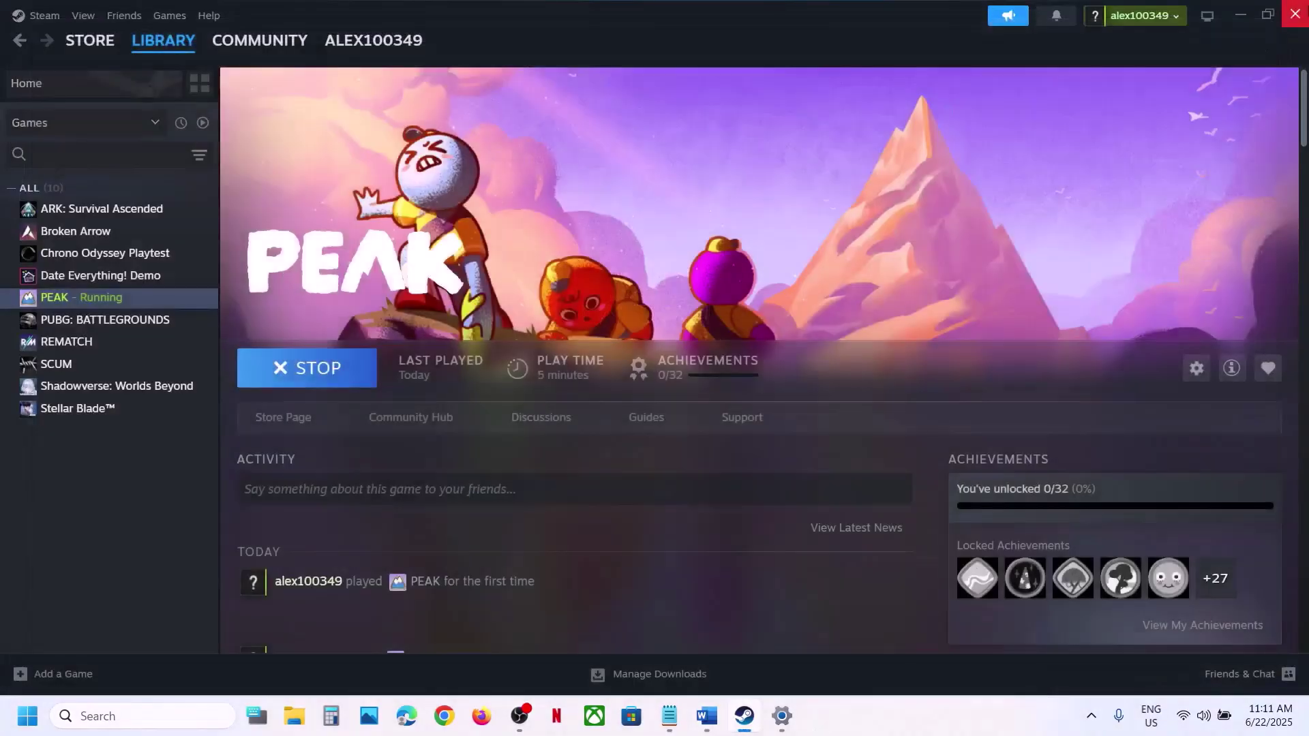
# - Reopen PEAK's properties to review the available launch option choices, and close them without a change
pyautogui.rightClick(57, 298)
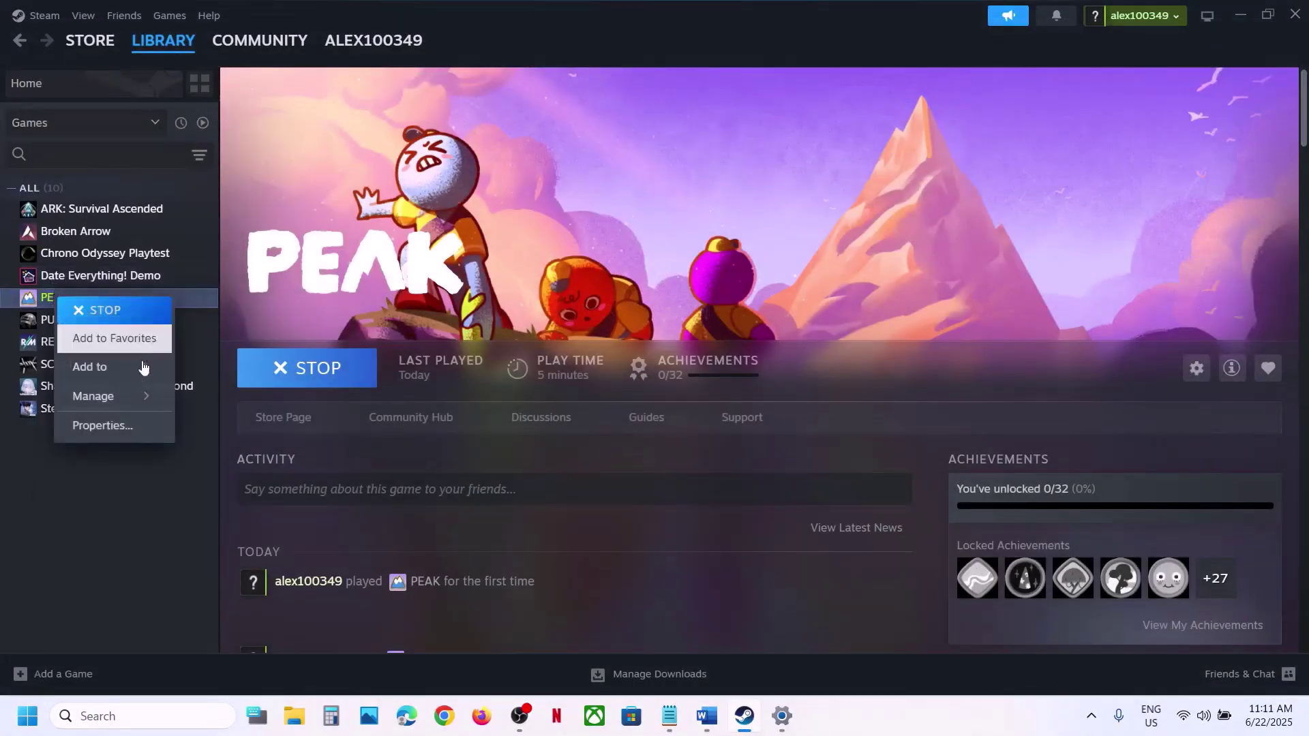
pyautogui.click(101, 424)
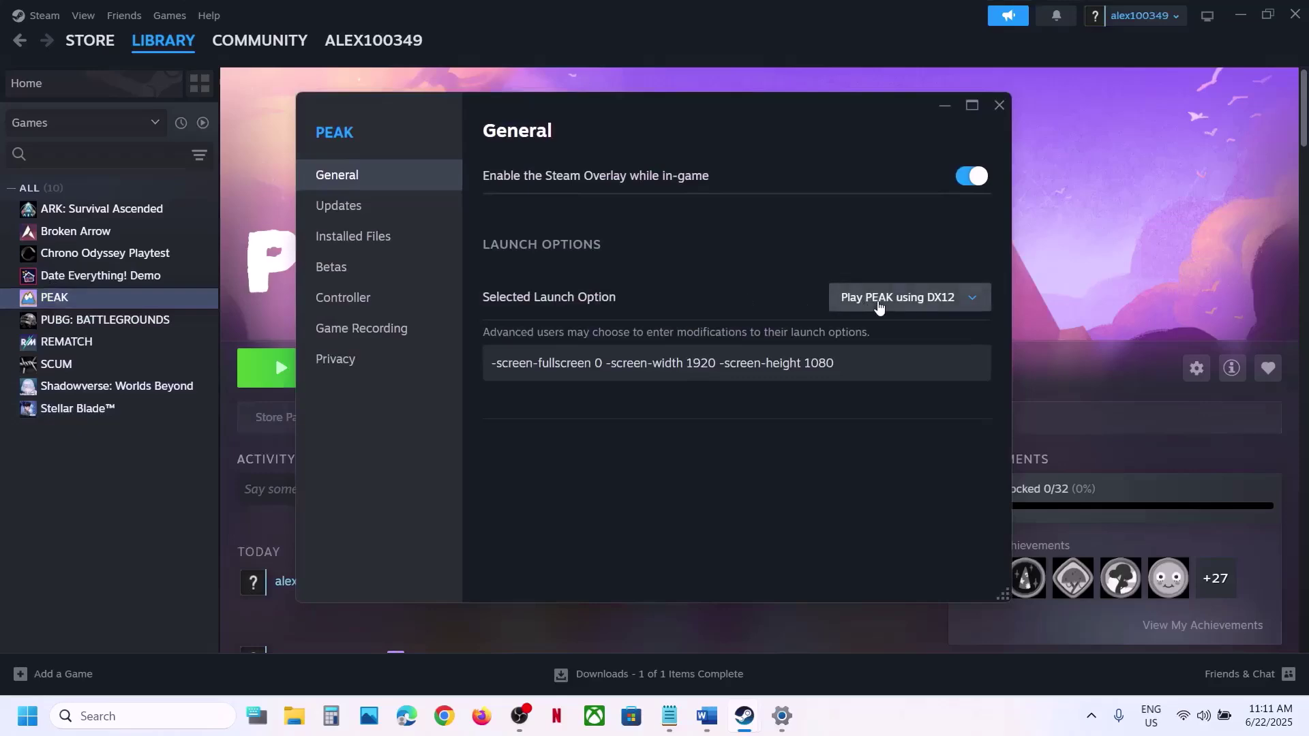
pyautogui.click(878, 305)
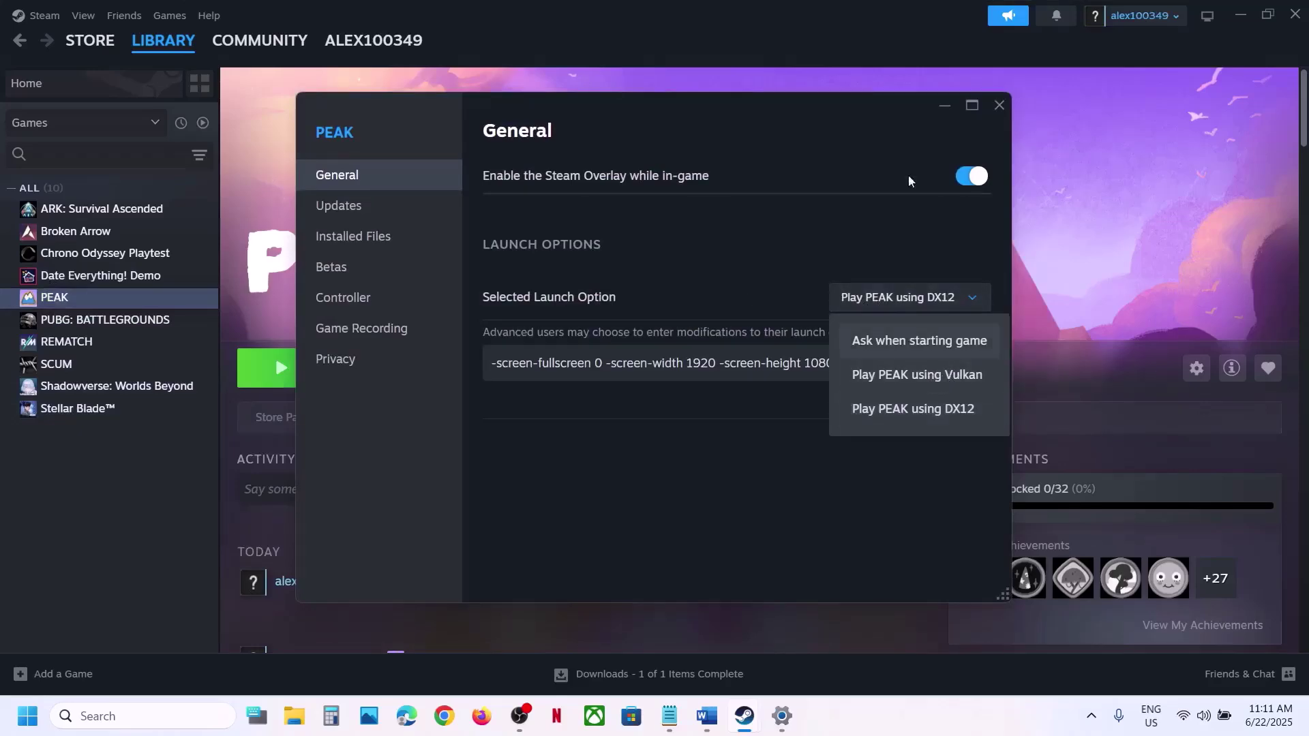
pyautogui.click(852, 178)
pyautogui.click(1000, 106)
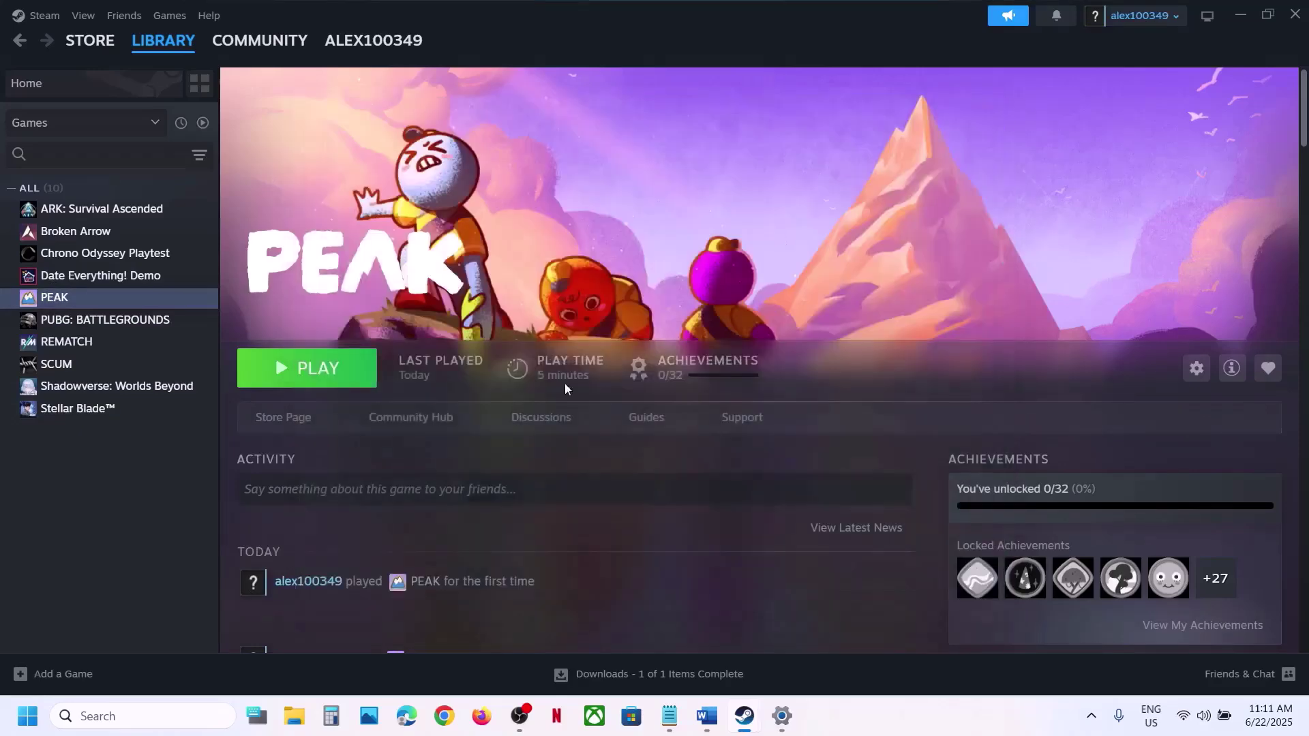
# - Clear PEAK's custom launch options text and set the selected launch option to Ask when starting game
pyautogui.rightClick(131, 301)
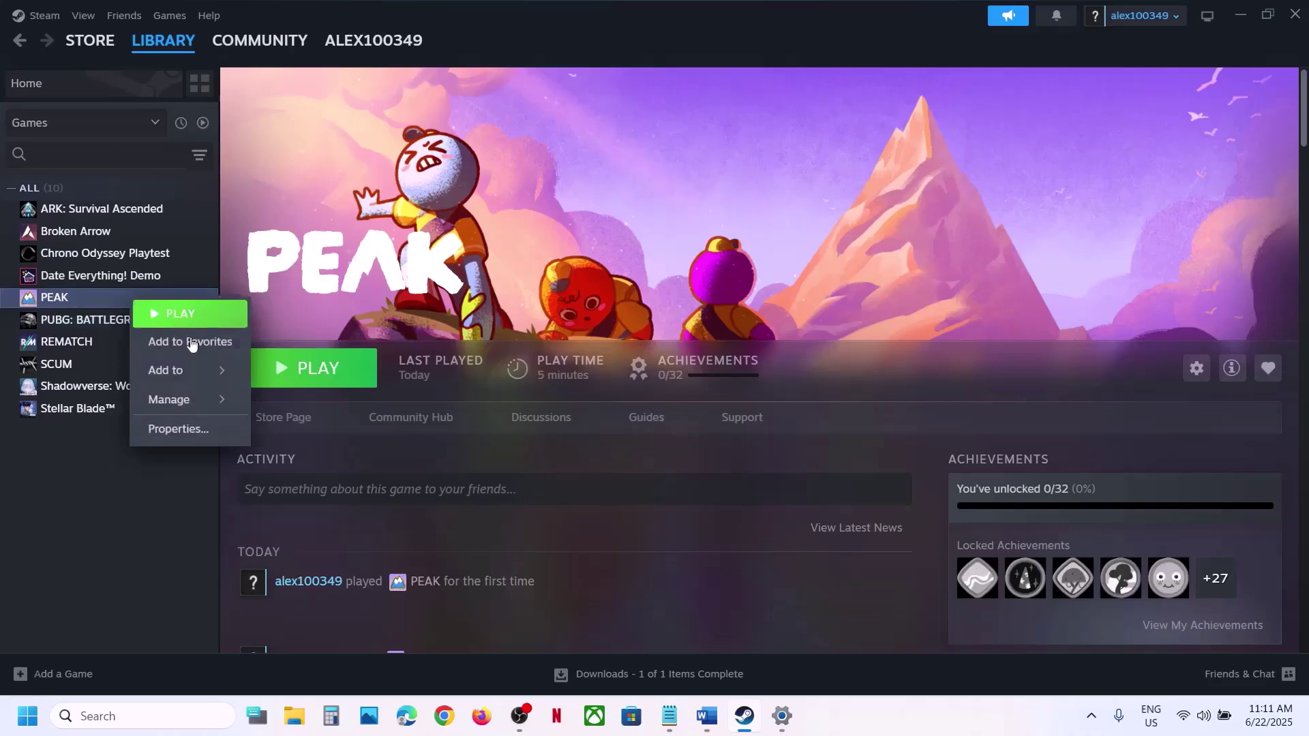
pyautogui.click(175, 430)
pyautogui.moveTo(836, 363); pyautogui.dragTo(443, 365)
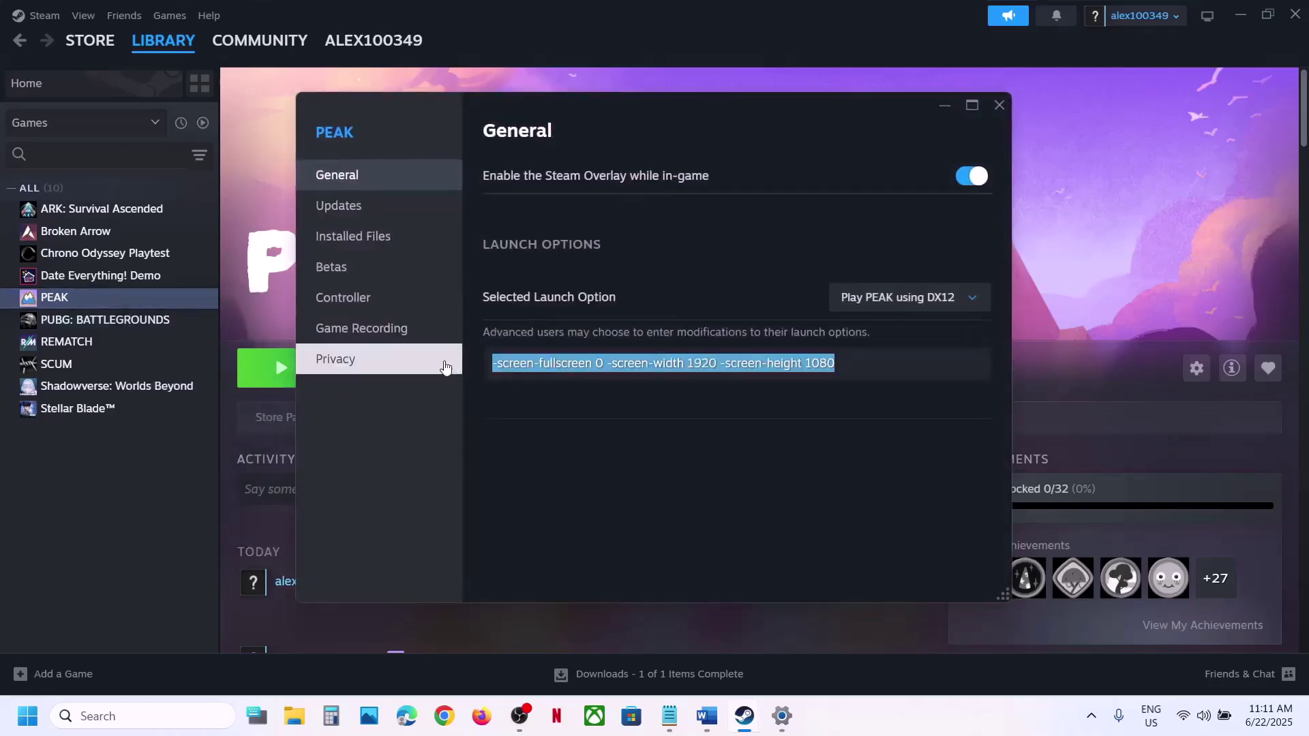
pyautogui.press('BackSpace')
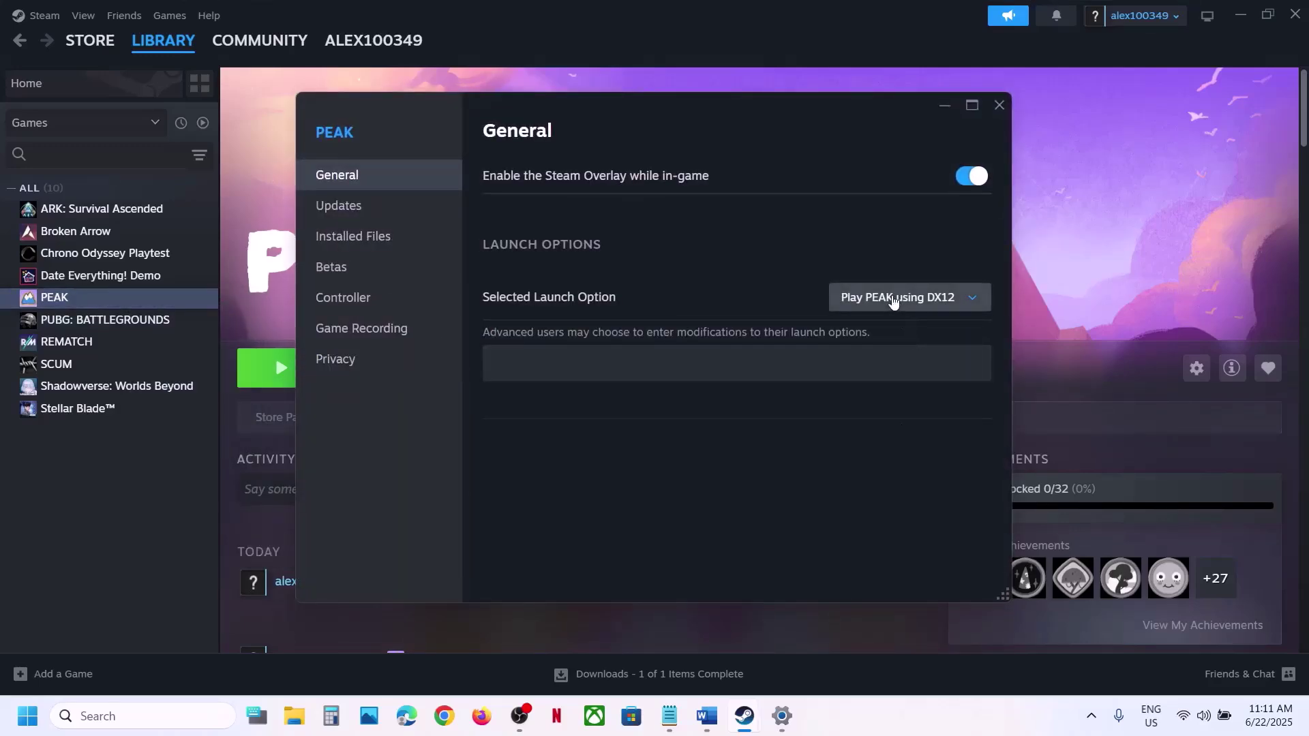
pyautogui.click(857, 297)
pyautogui.click(885, 341)
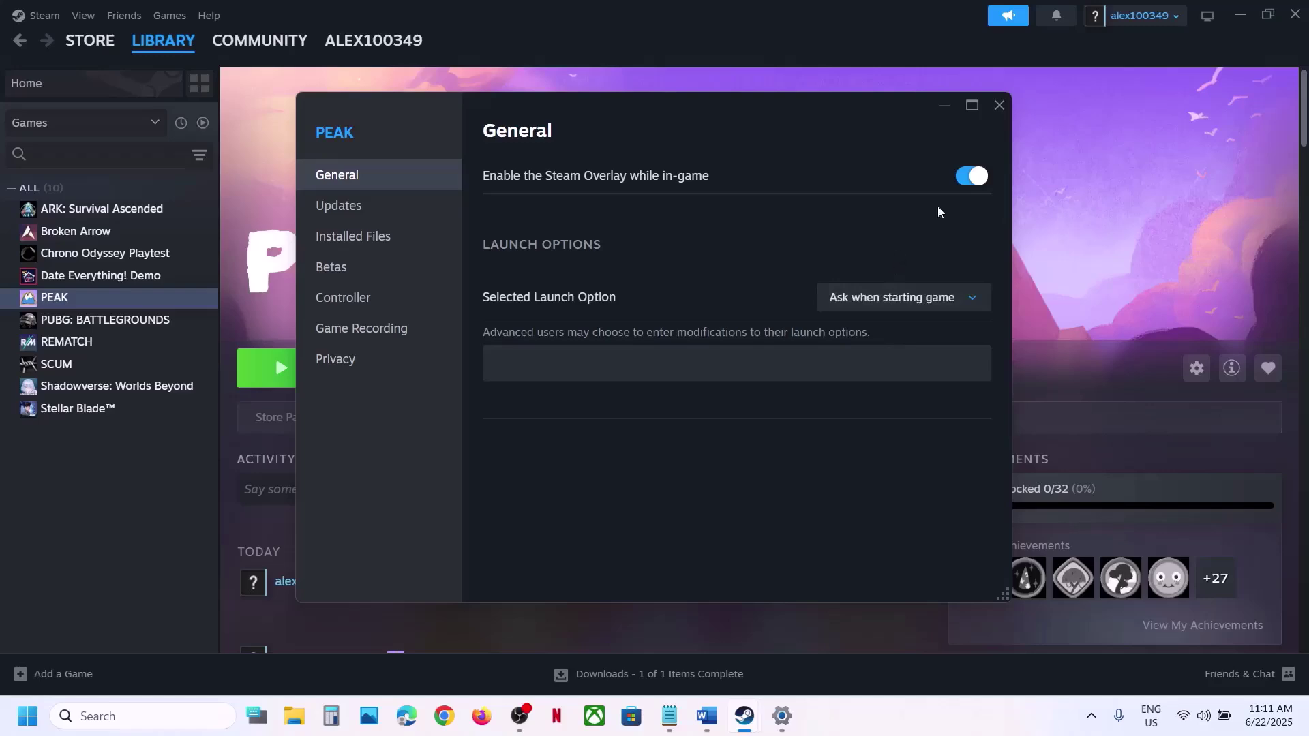
pyautogui.click(999, 104)
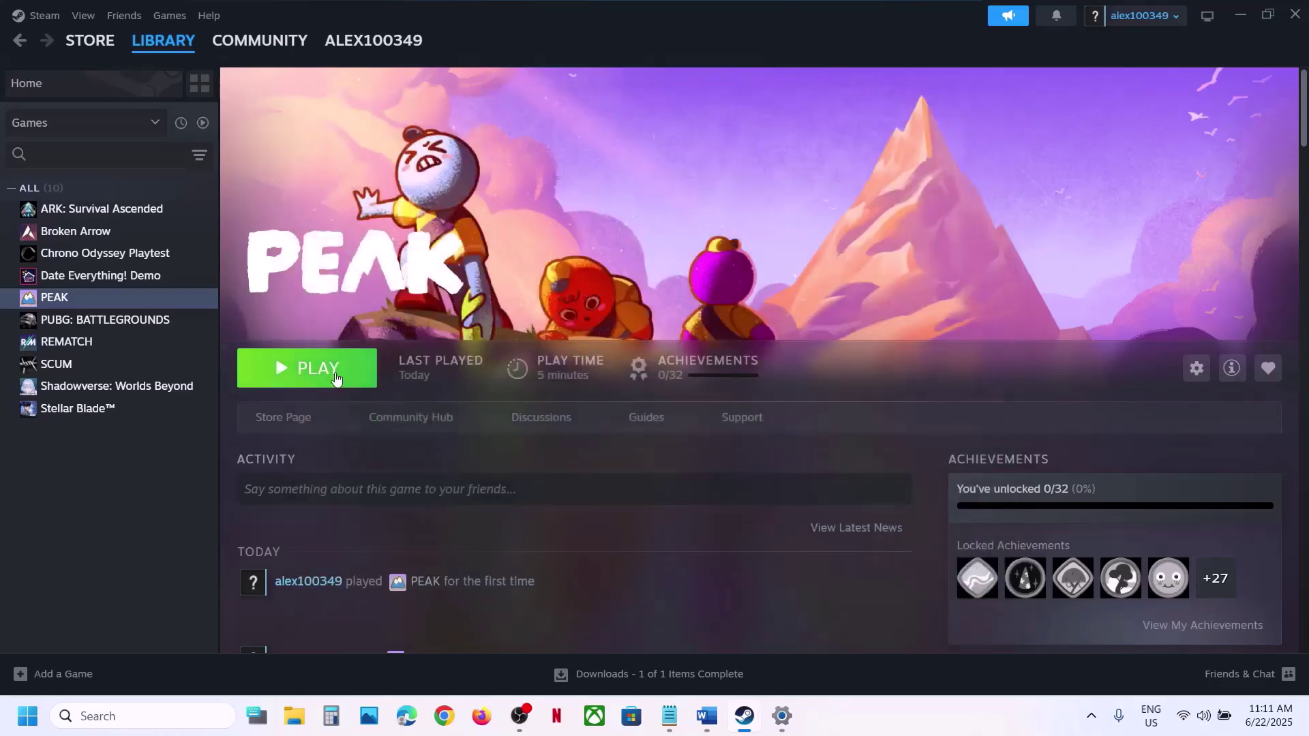
# - Start PEAK and cancel its launch option prompt, and switch to the Word document to read step 6
pyautogui.click(335, 379)
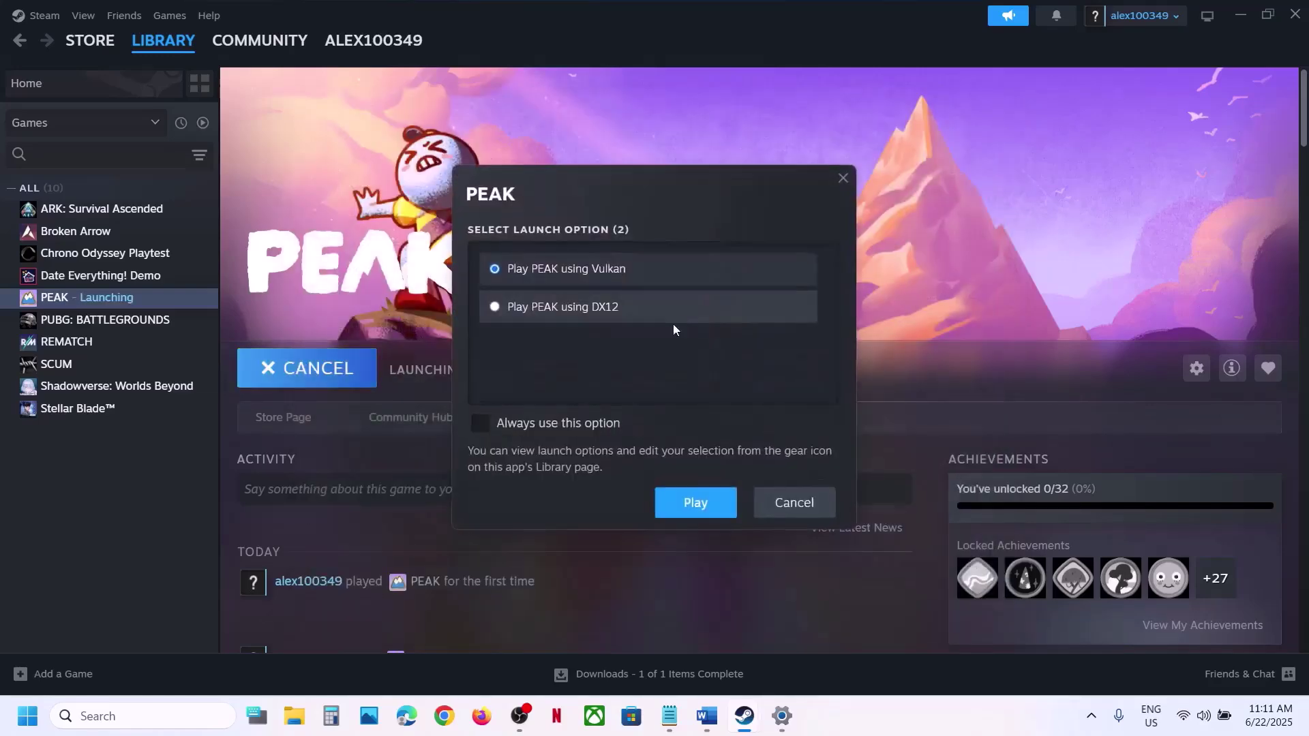
pyautogui.click(761, 502)
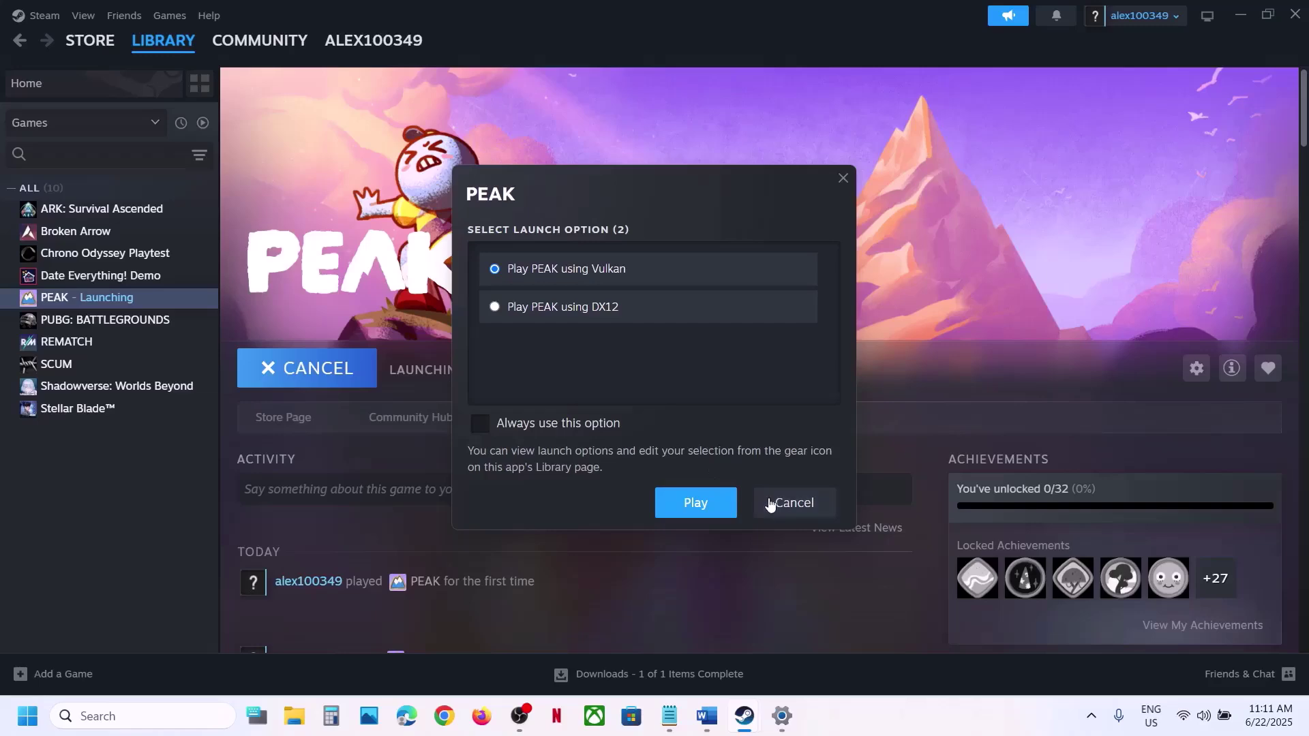
pyautogui.click(707, 717)
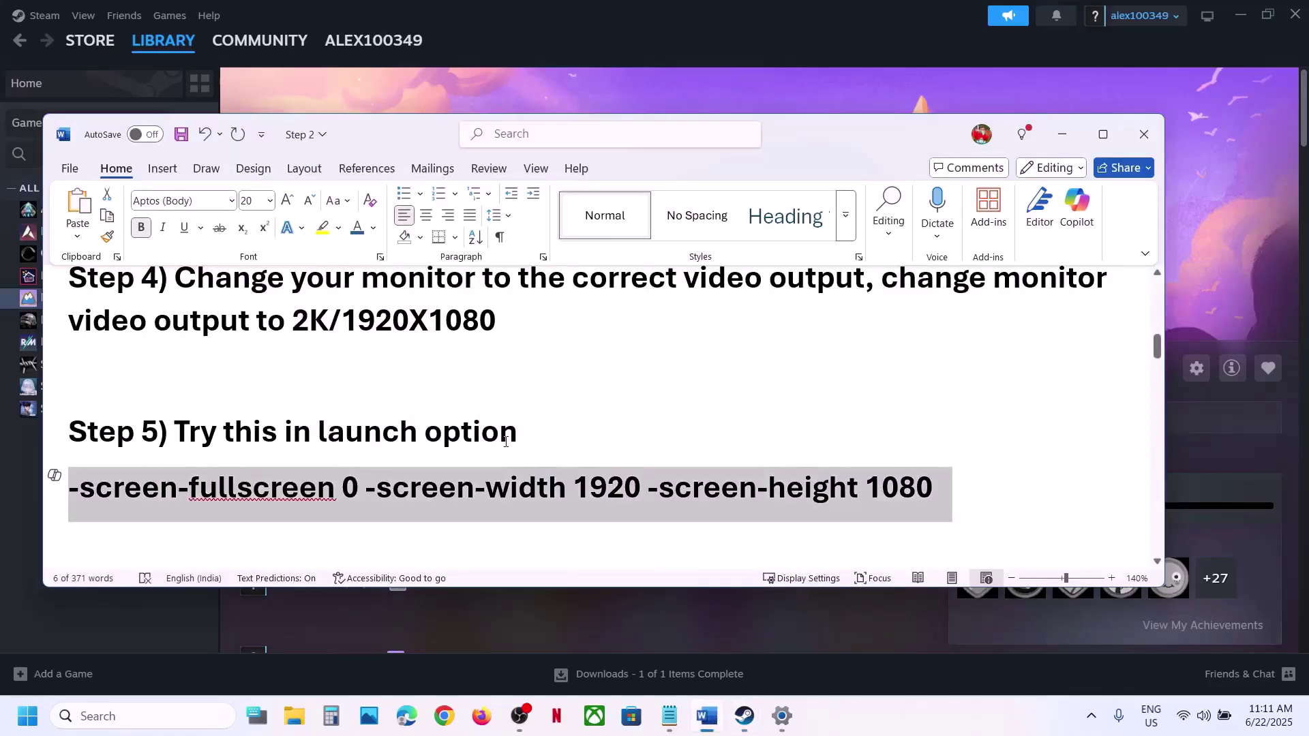
pyautogui.scroll(-5, 506, 441)
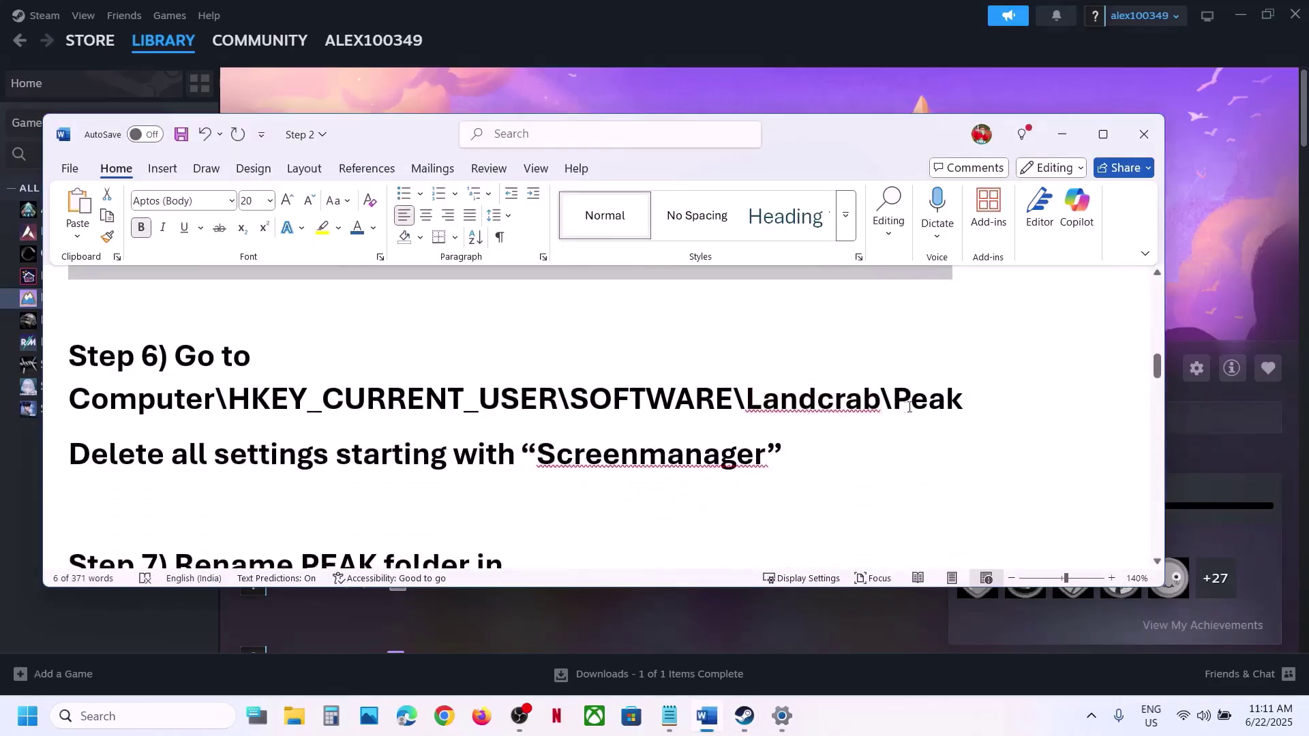
# - Review step 6's registry path and Screenmanager instruction in the document, and open Registry Editor with permission granted
pyautogui.moveTo(978, 396); pyautogui.dragTo(69, 398)
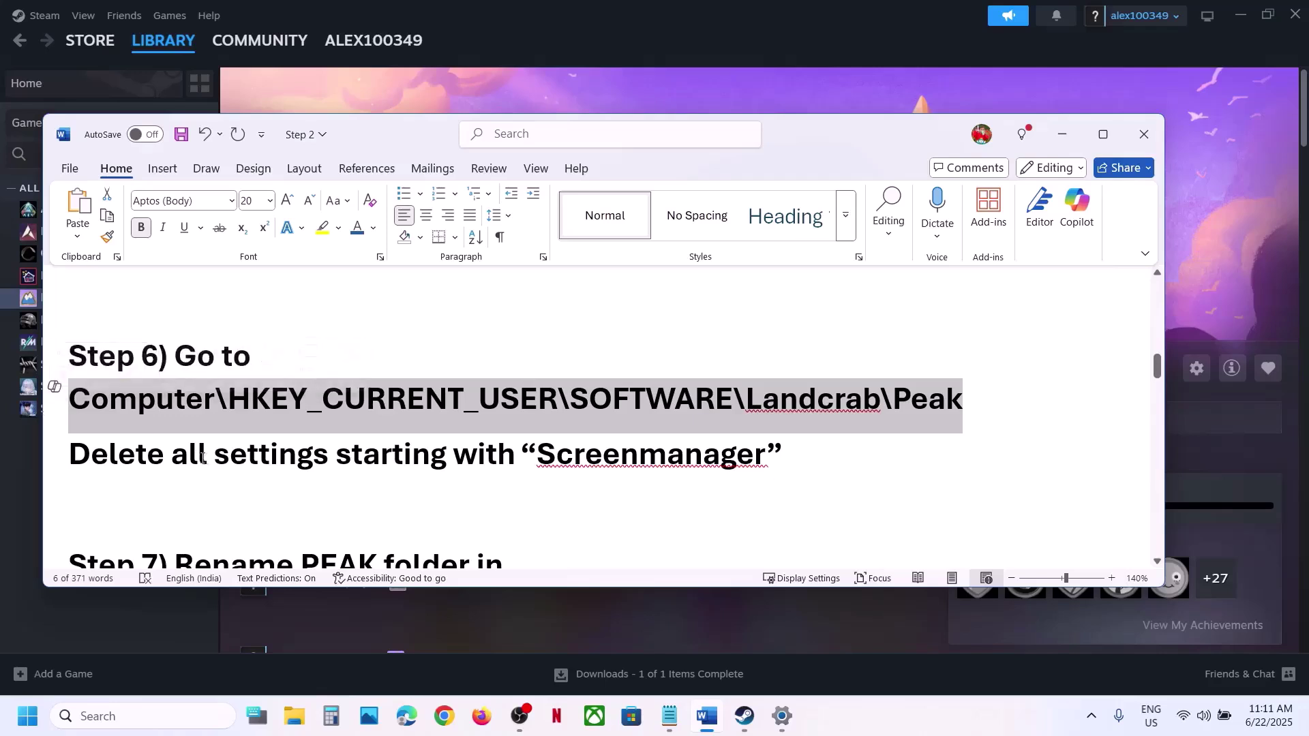
pyautogui.moveTo(165, 464); pyautogui.dragTo(738, 440)
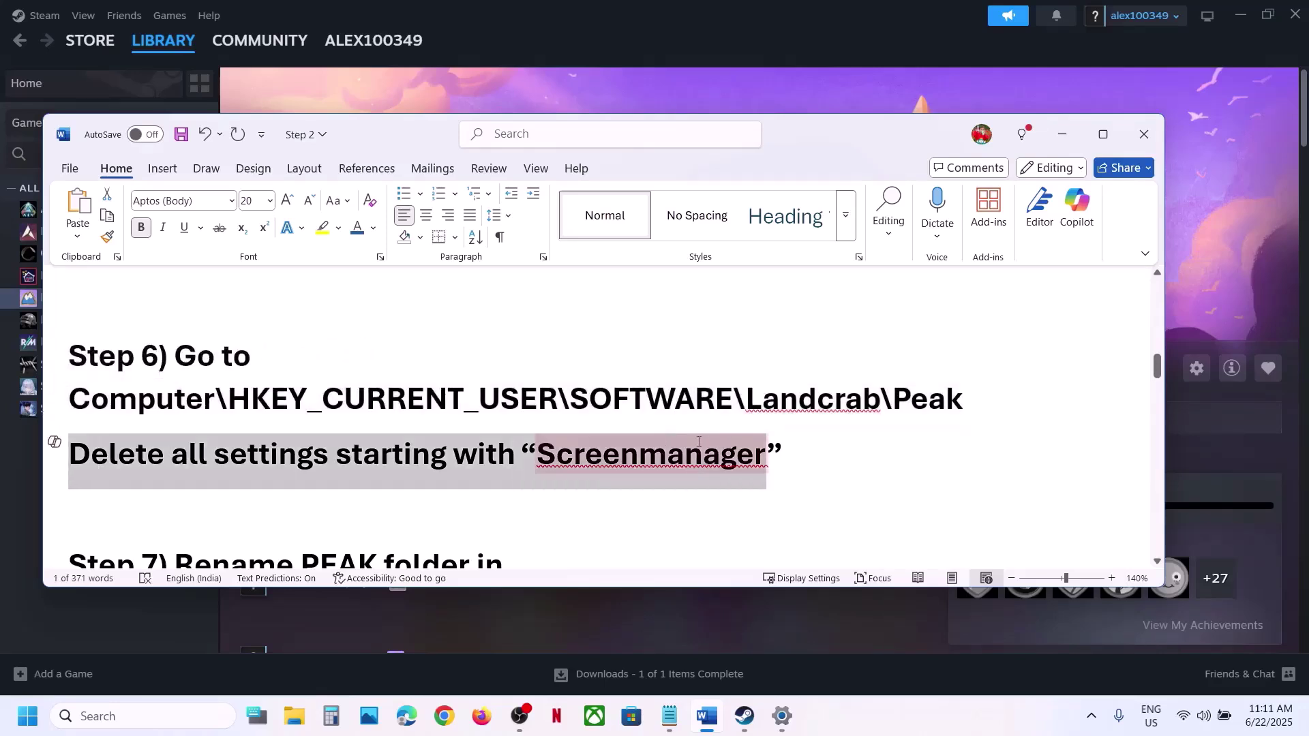
pyautogui.click(523, 379)
pyautogui.click(191, 713)
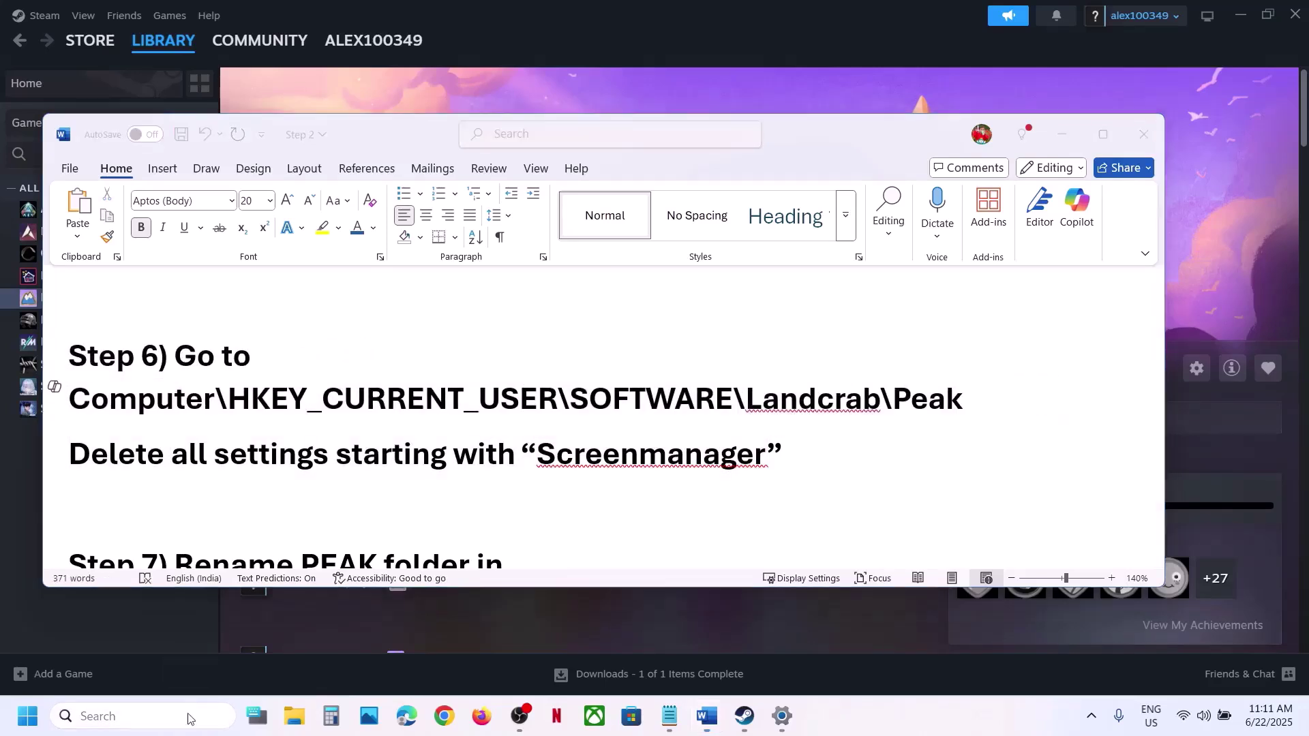
pyautogui.write('regis')
pyautogui.press('Return')
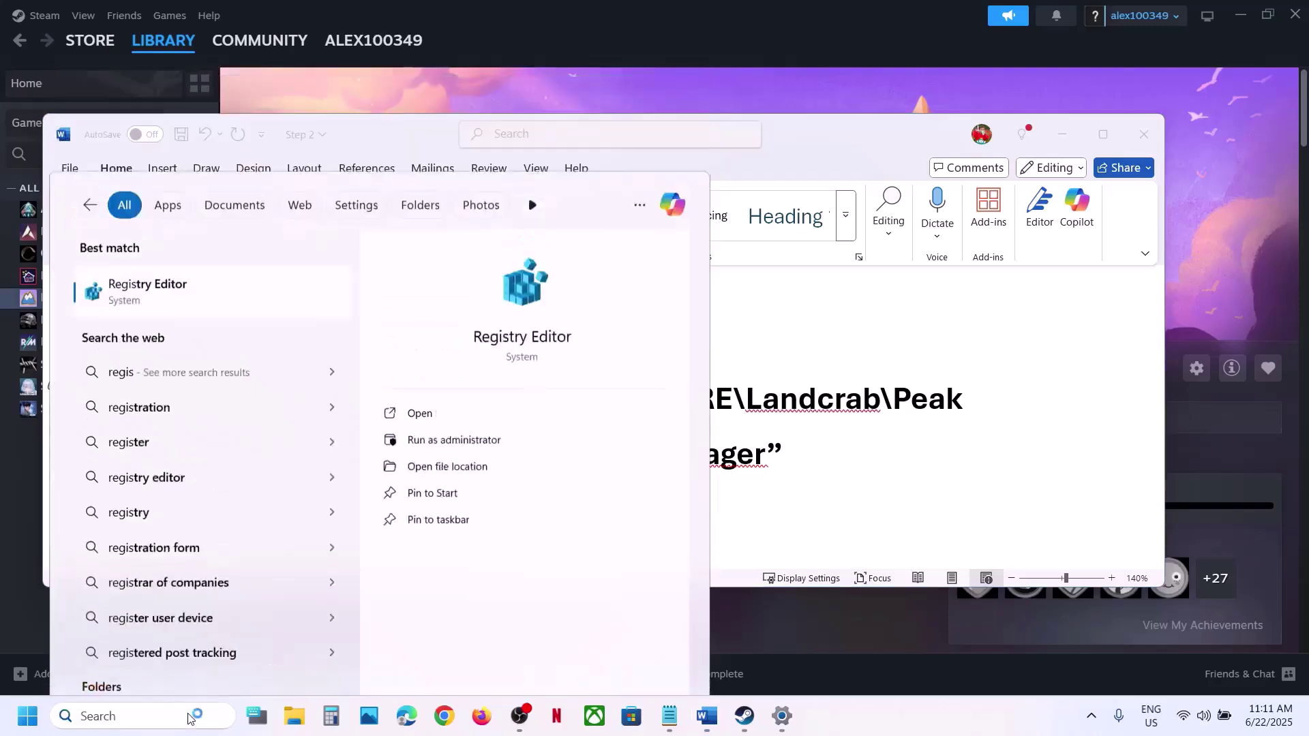
pyautogui.click(616, 491)
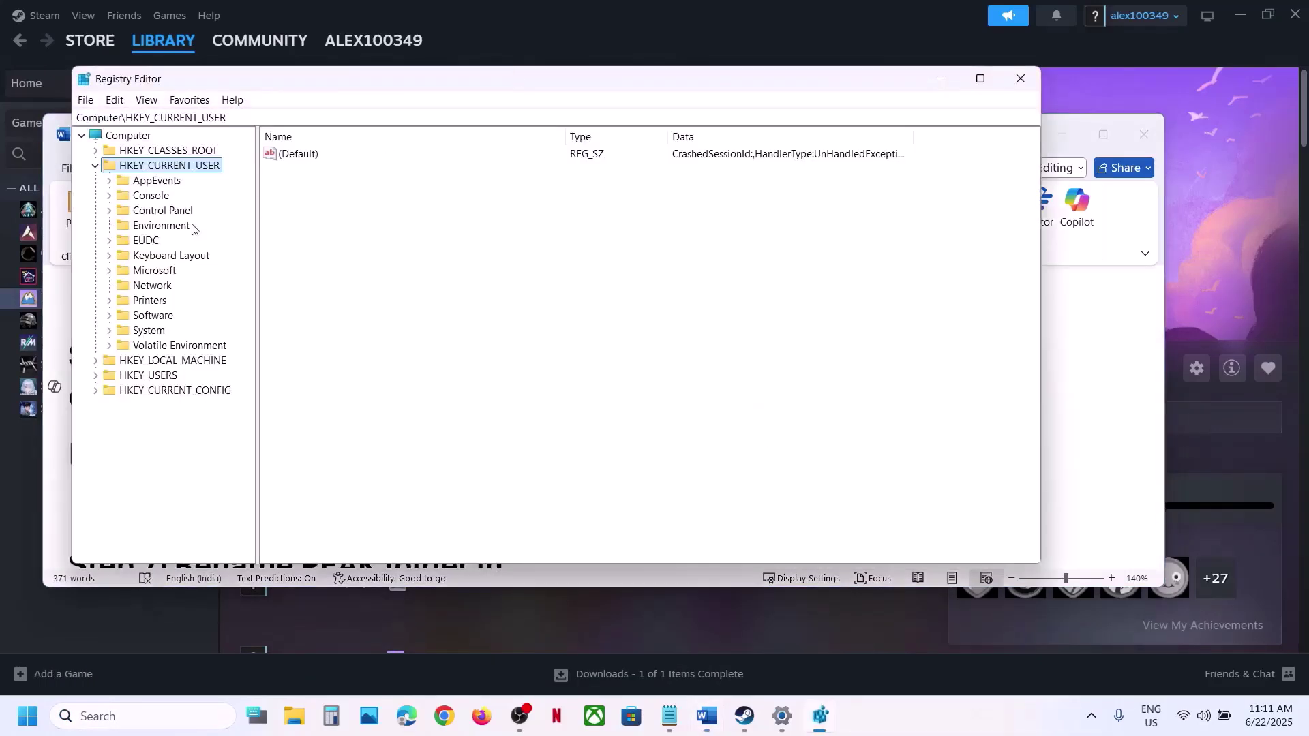
# - Navigate to the registry key HKEY_CURRENT_USER\Software\LandCrab\PEAK
pyautogui.click(94, 167)
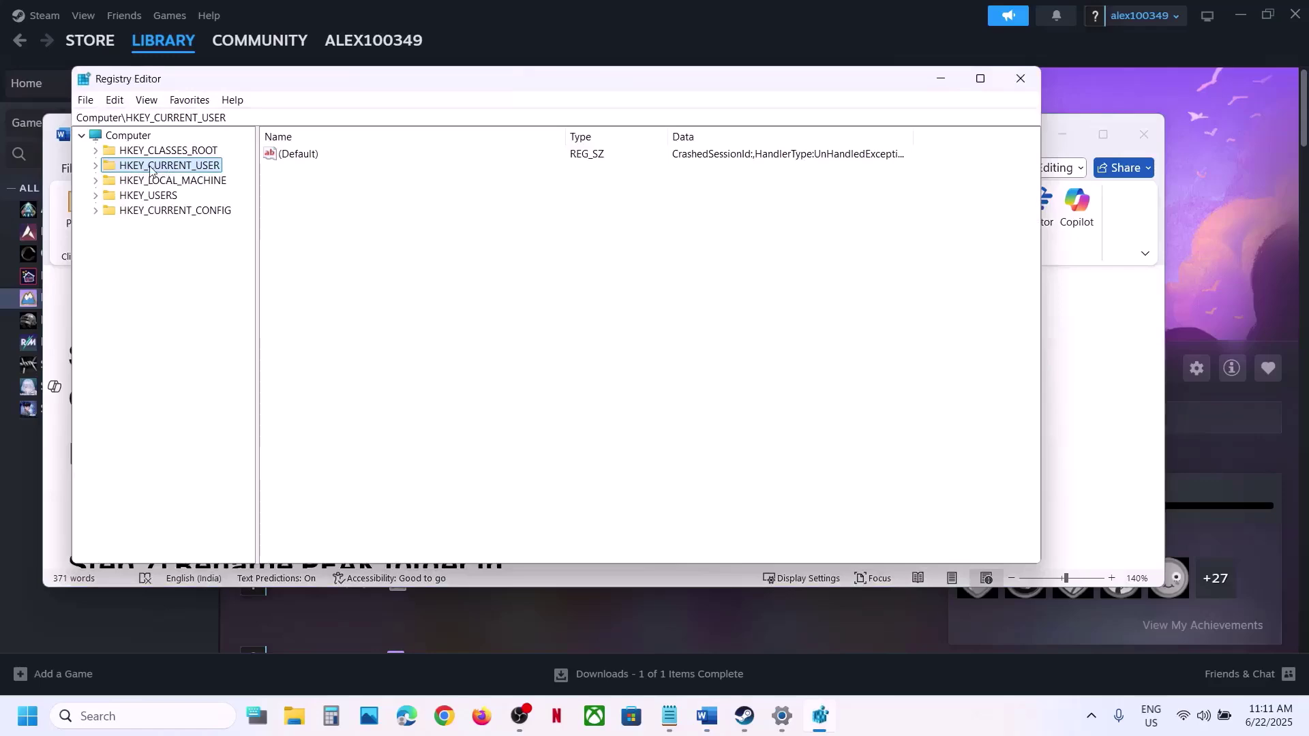
pyautogui.click(98, 167)
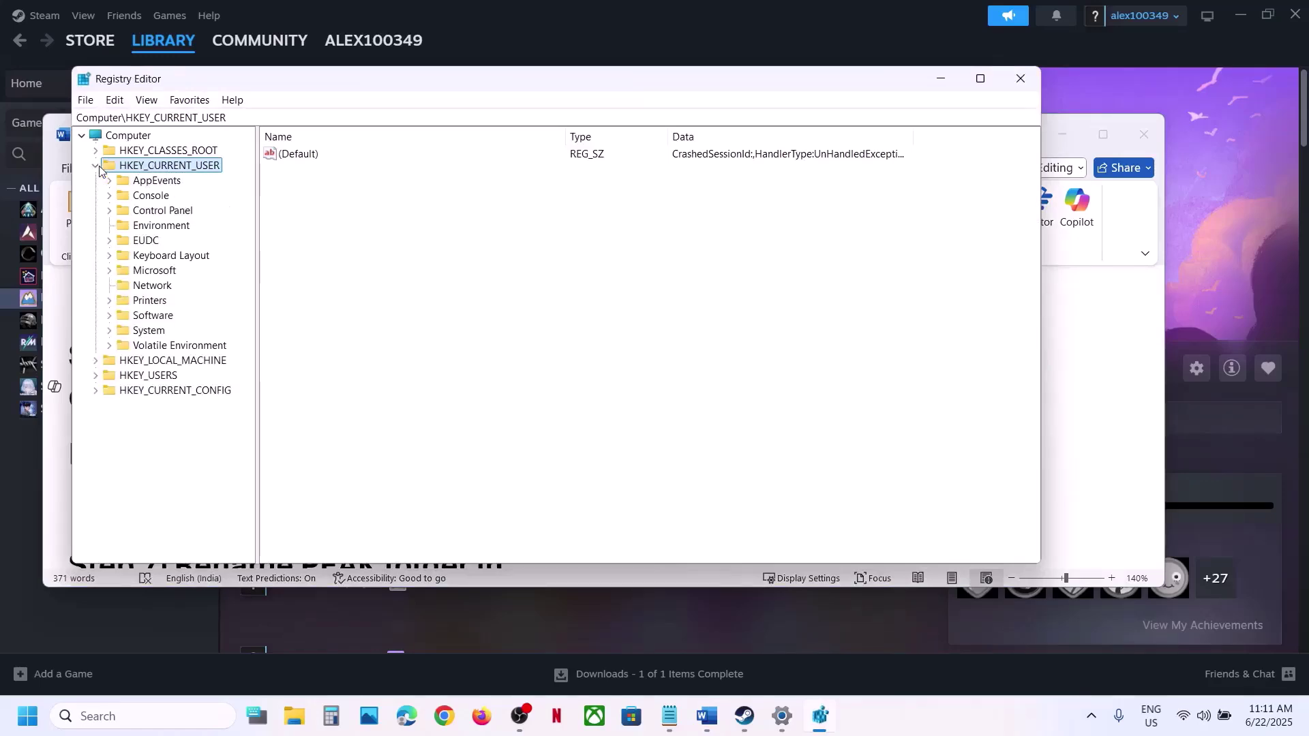
pyautogui.click(1080, 357)
pyautogui.hotkey('alt', 'Tab')
pyautogui.click(147, 317)
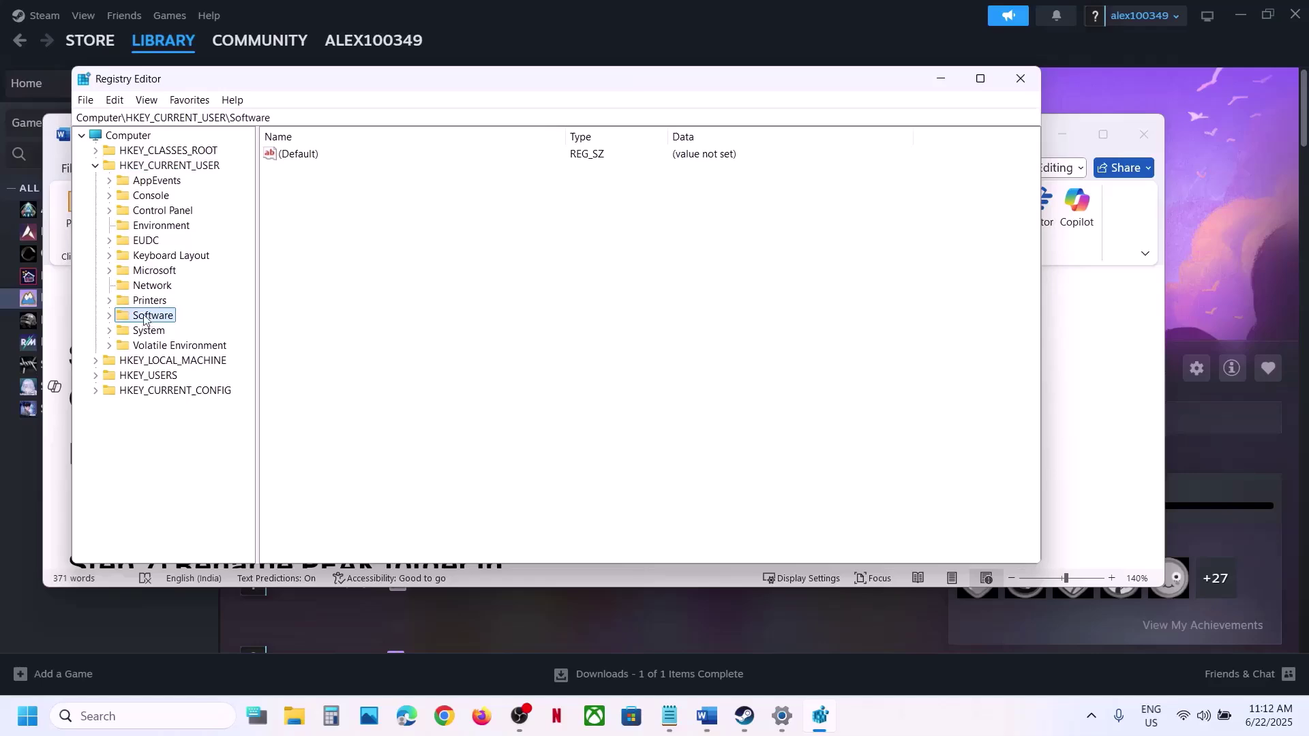
pyautogui.click(109, 316)
pyautogui.click(176, 439)
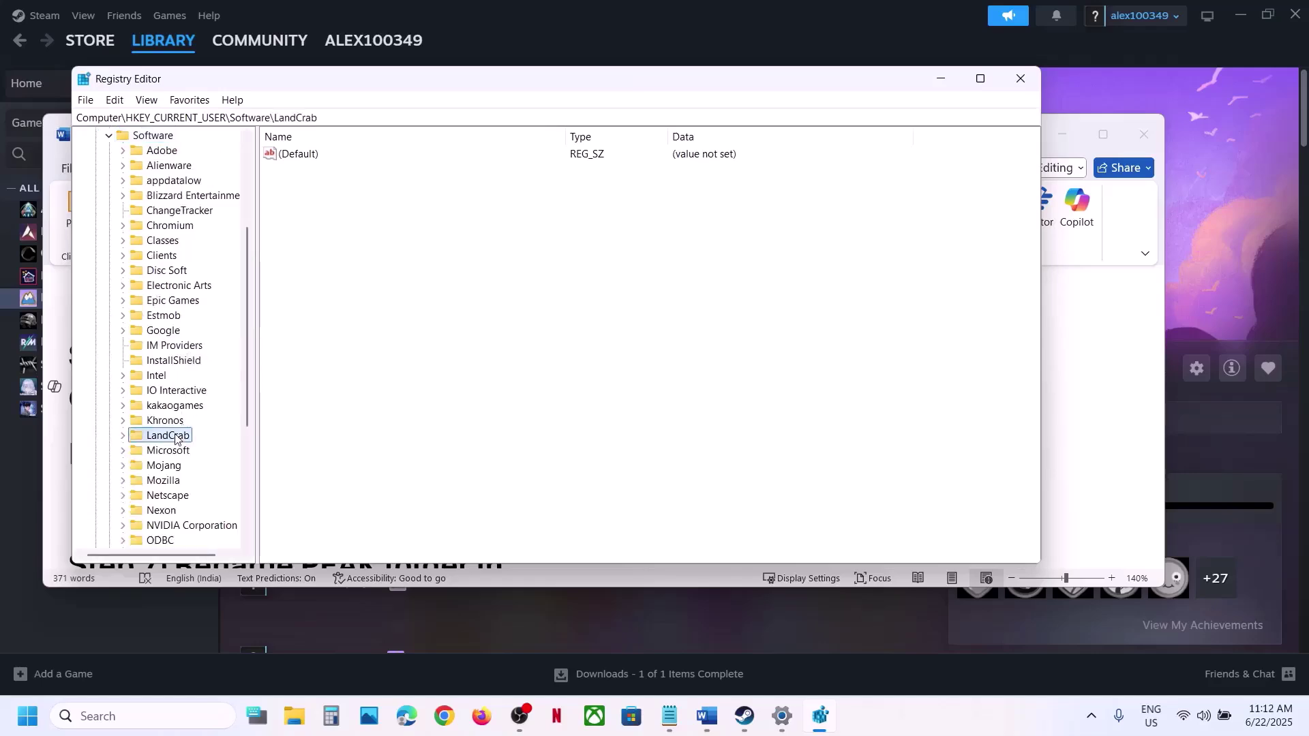
pyautogui.click(124, 436)
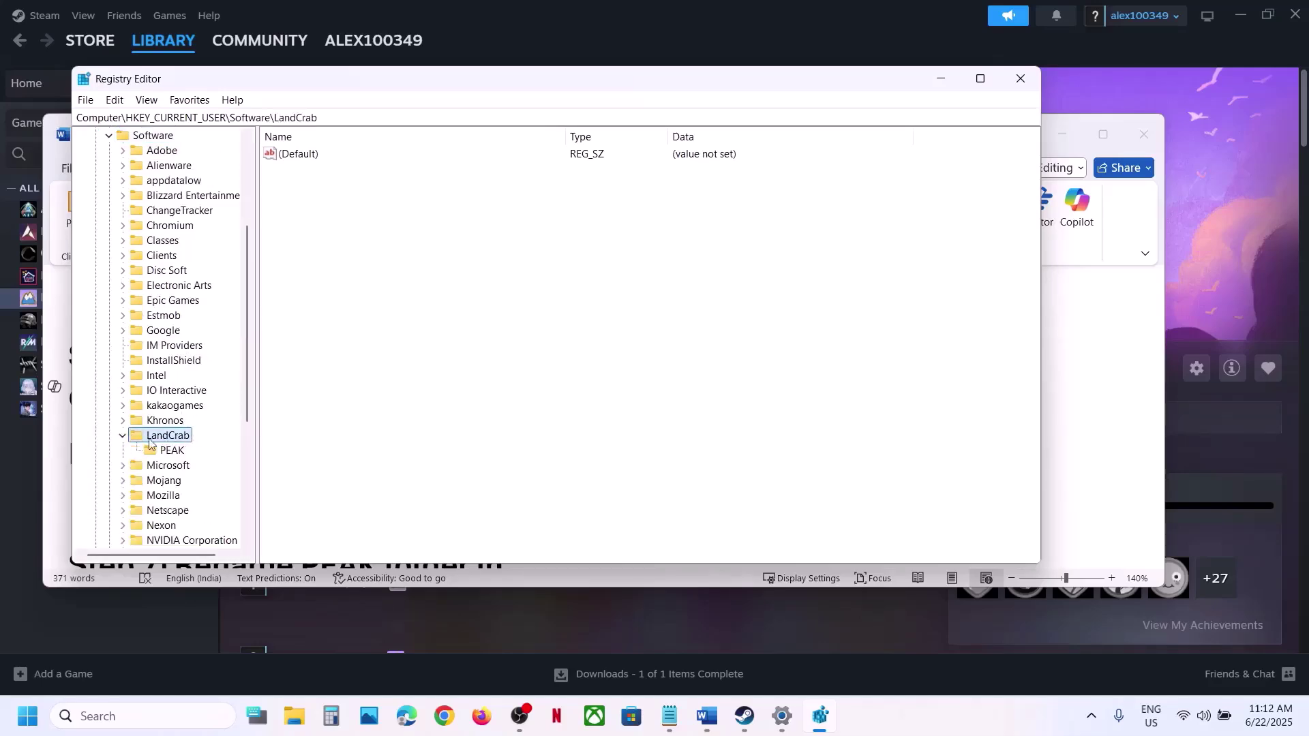
pyautogui.click(167, 451)
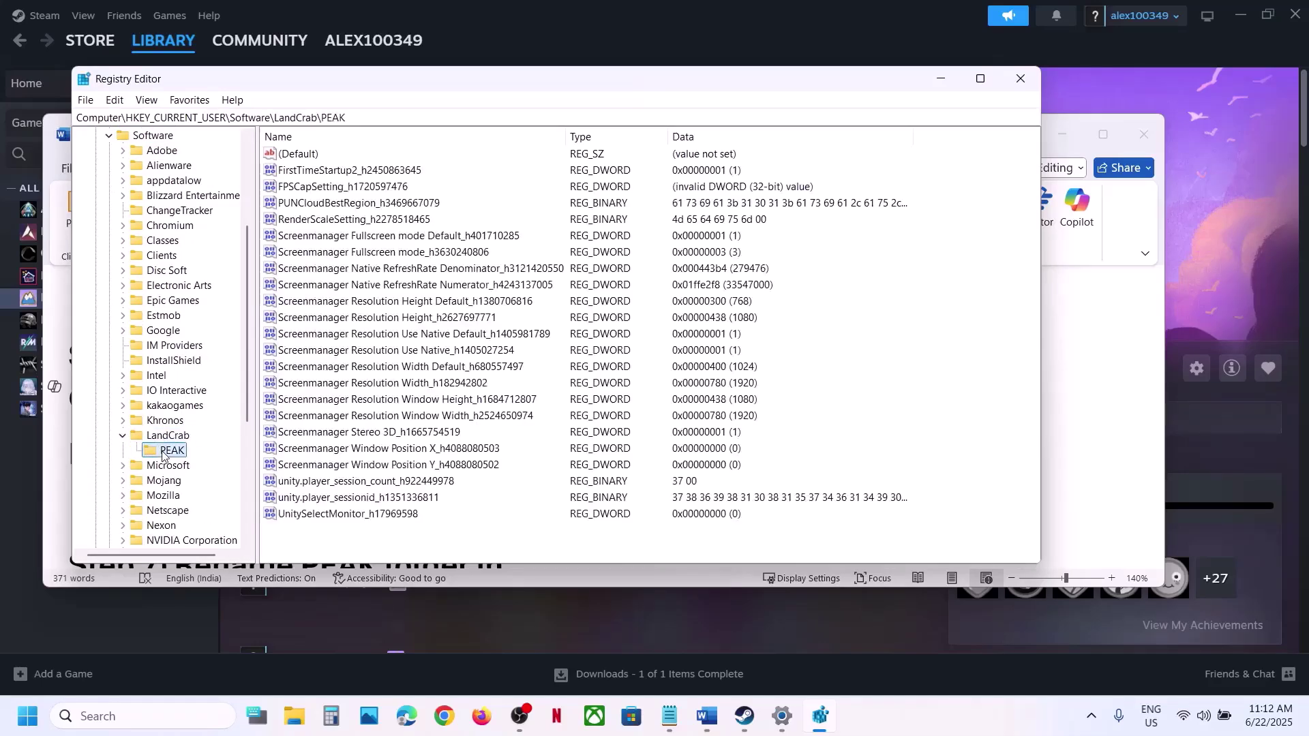
# - Delete all values starting with Screenmanager from the PEAK registry key, and close Registry Editor
pyautogui.click(324, 240)
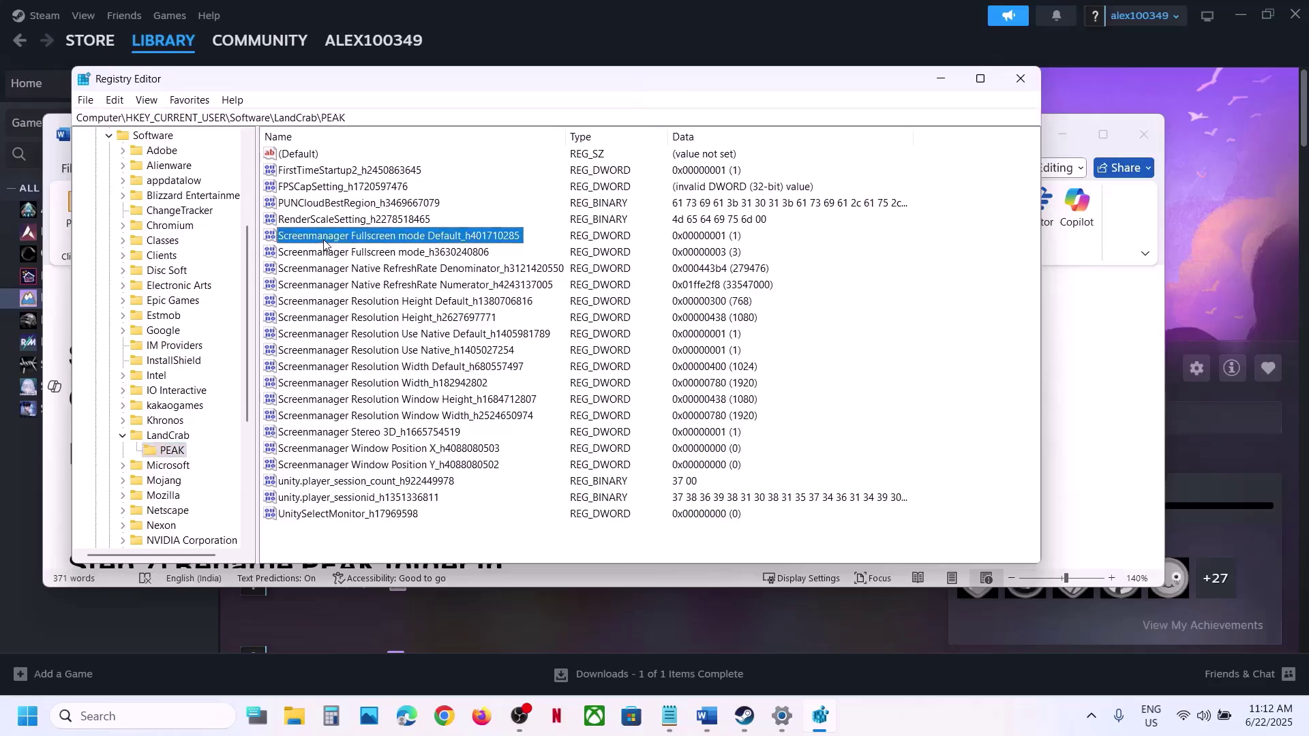
pyautogui.keyDown('shift'); pyautogui.click(317, 468); pyautogui.keyUp('shift')
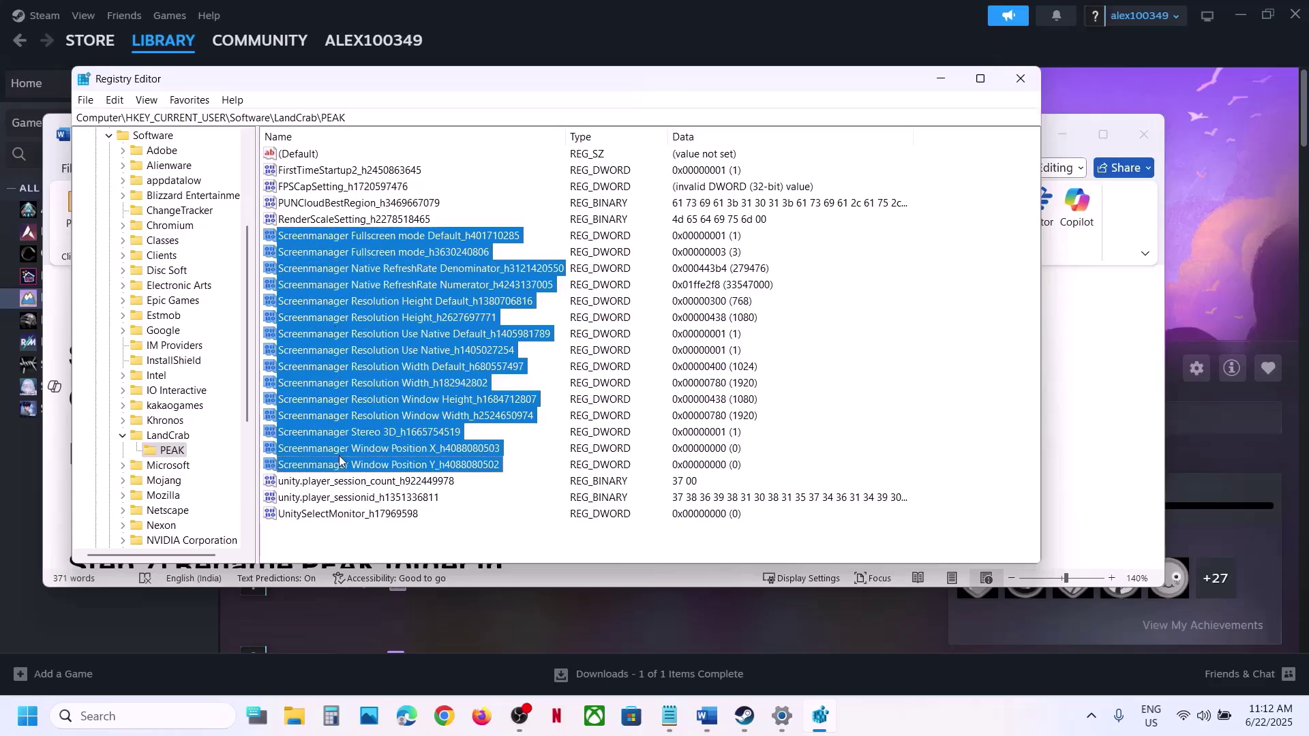
pyautogui.rightClick(324, 292)
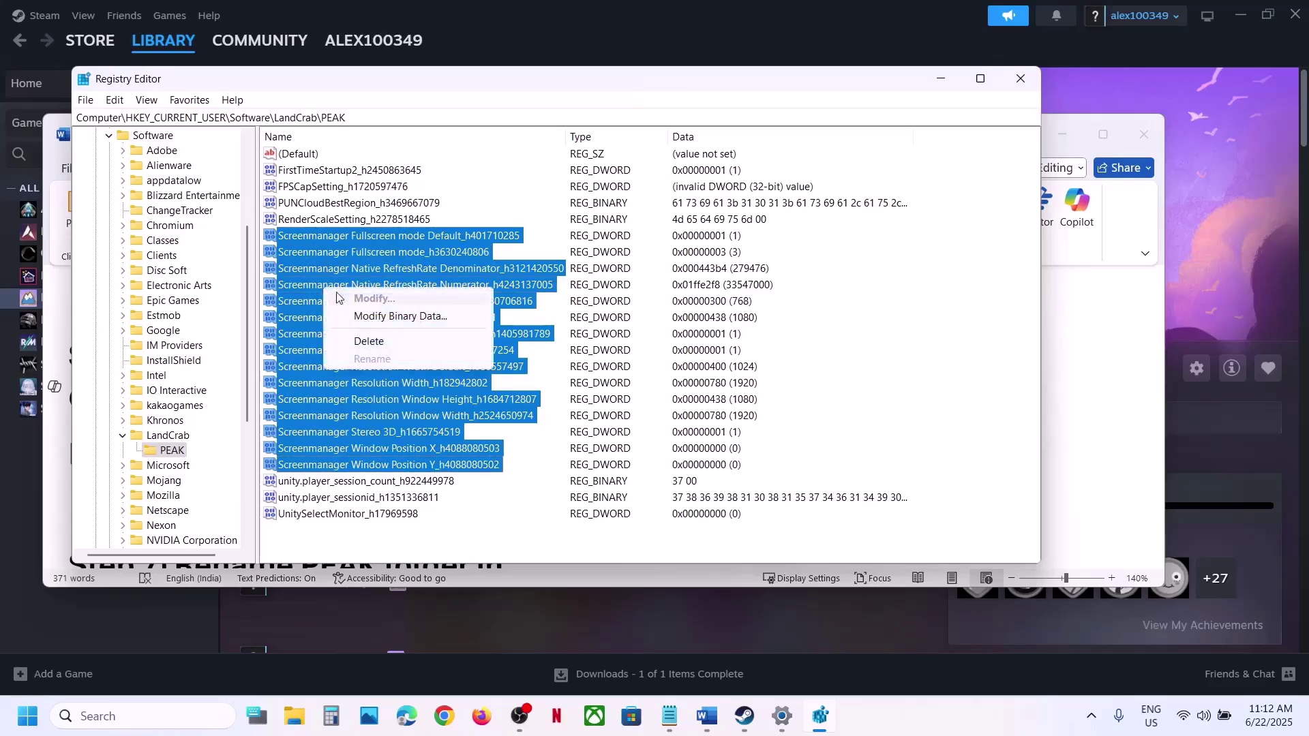
pyautogui.click(390, 343)
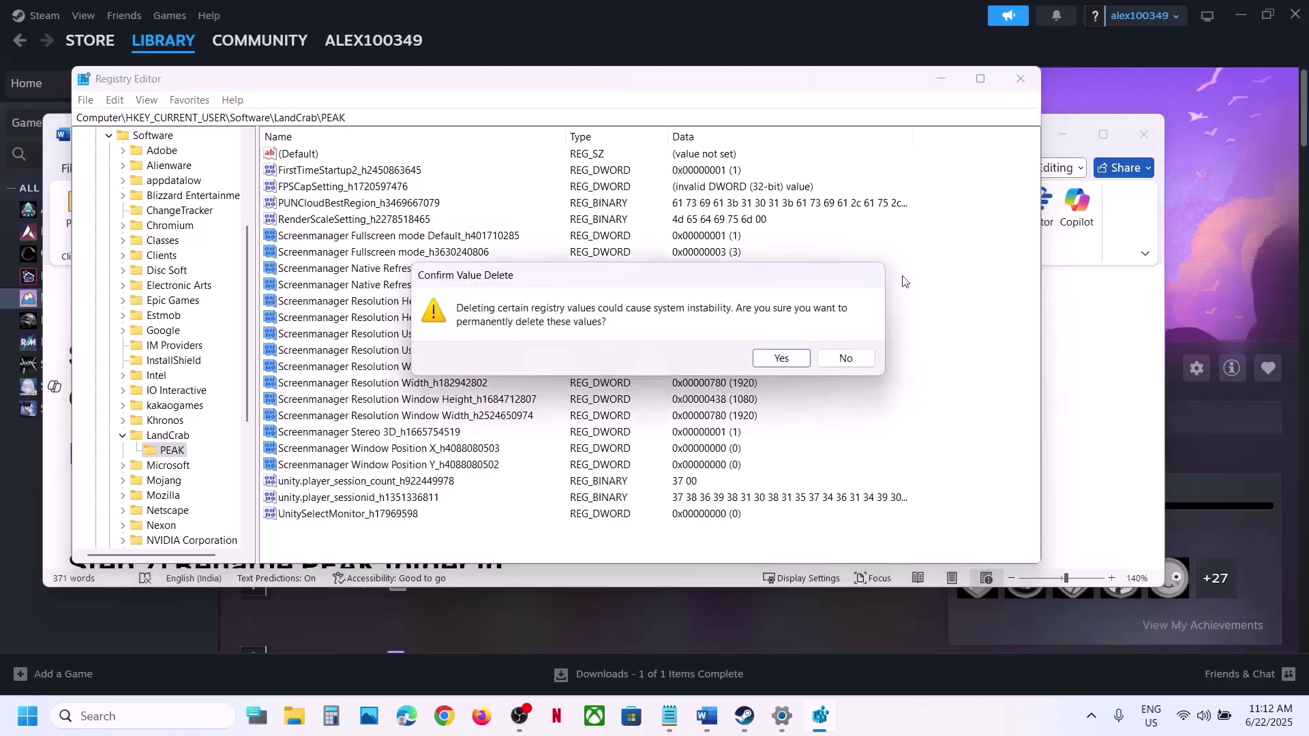
pyautogui.click(782, 359)
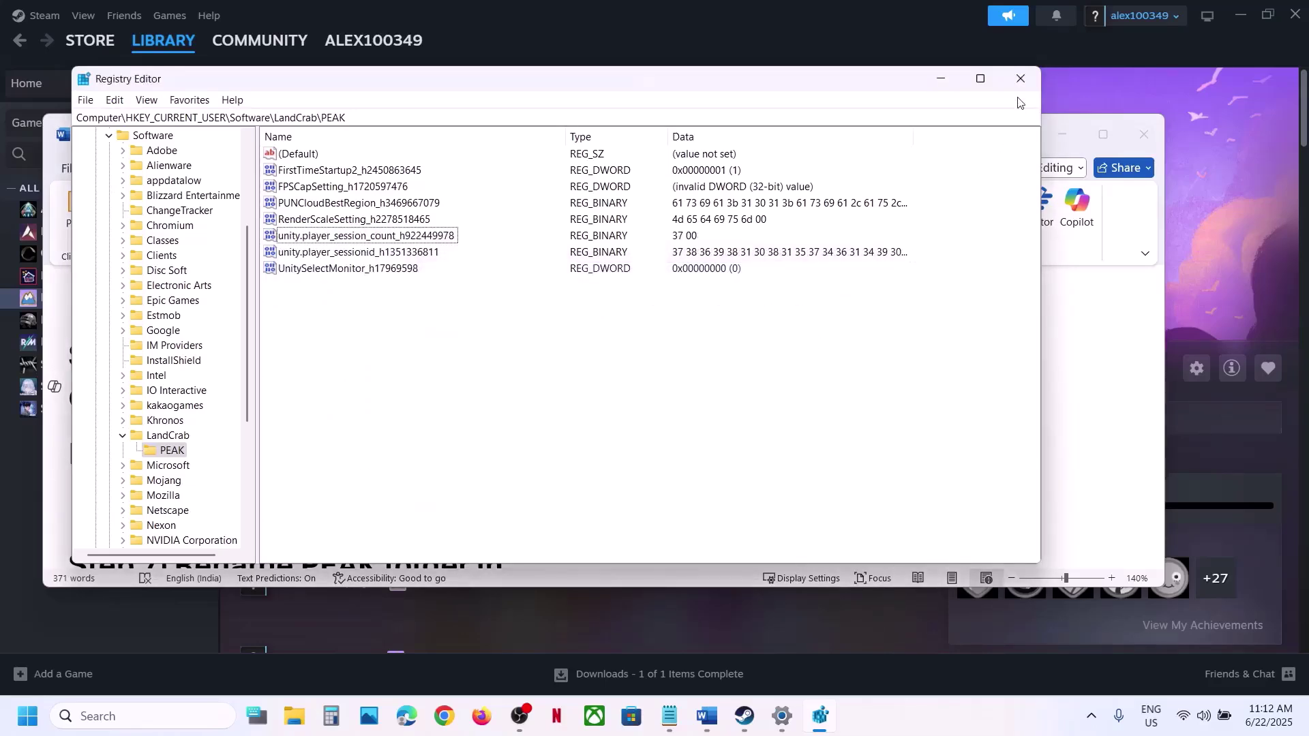
pyautogui.click(1020, 79)
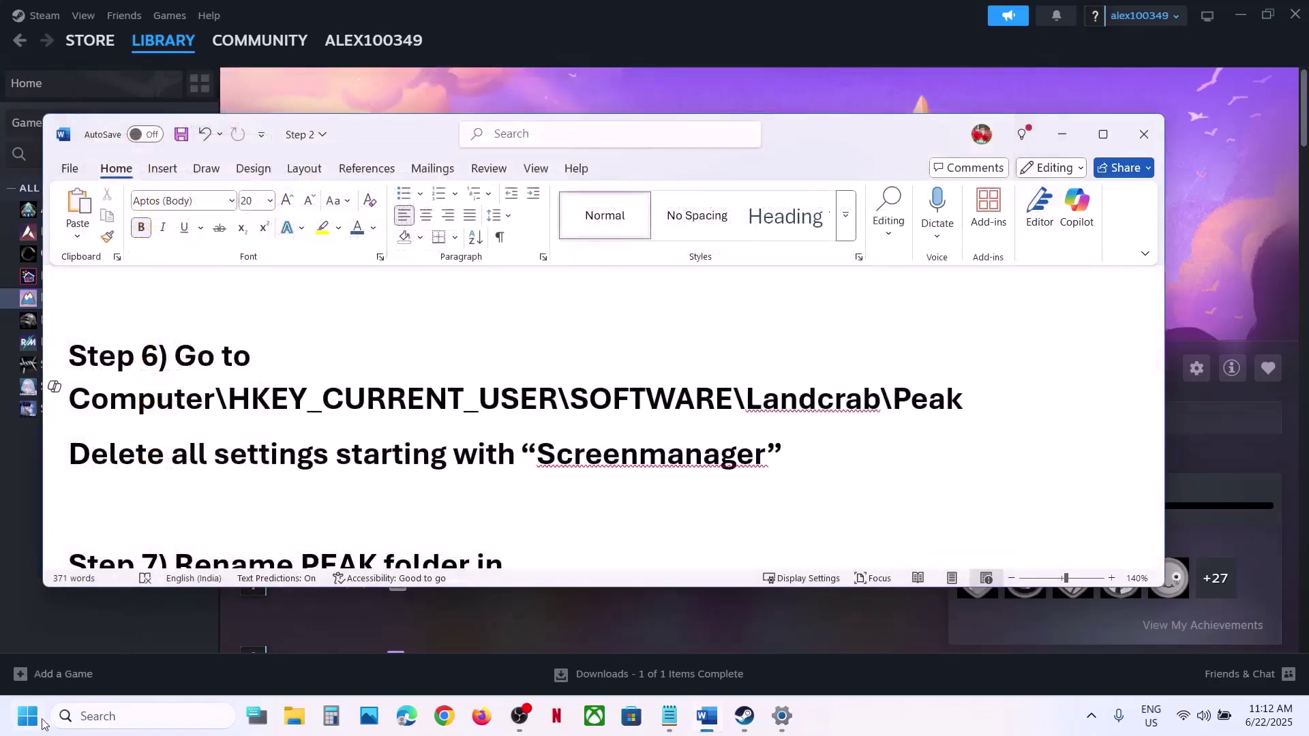
# - Read step 7 in the Word document about renaming the PEAK folder and backing it up first
pyautogui.click(34, 719)
pyautogui.click(782, 387)
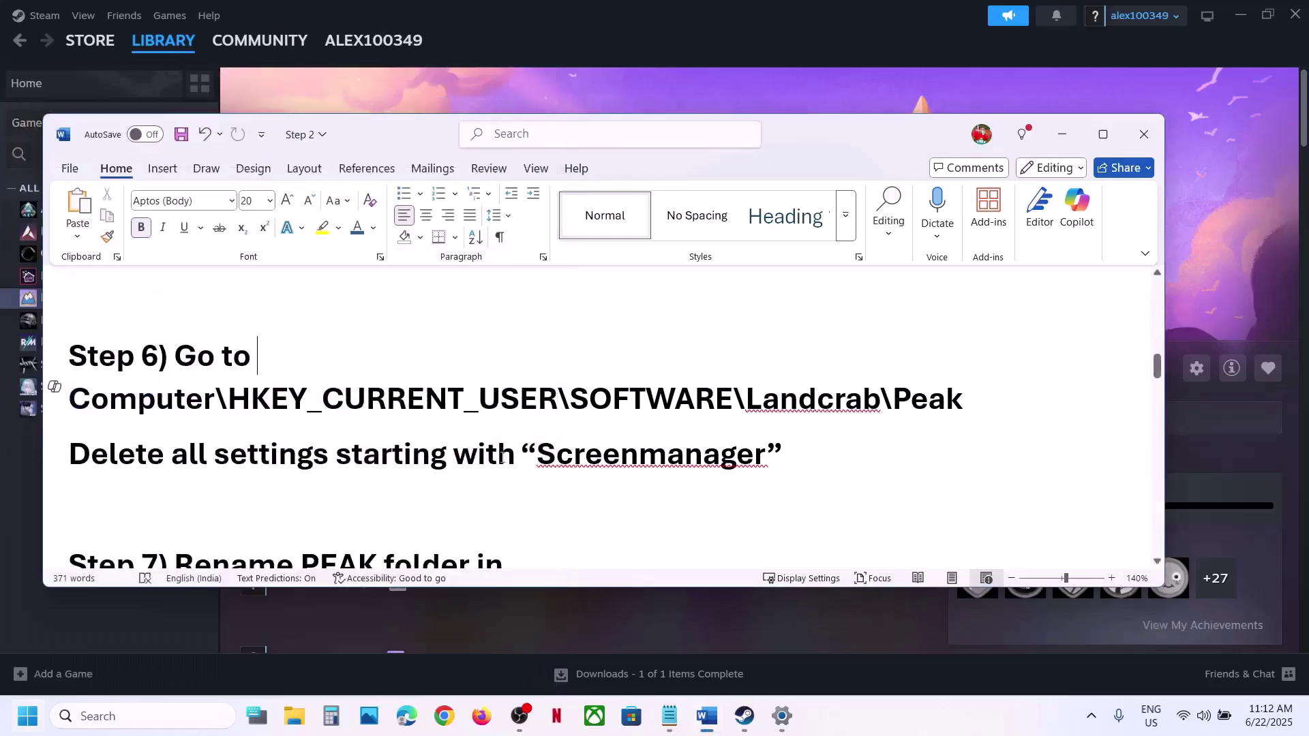
pyautogui.scroll(-4, 419, 475)
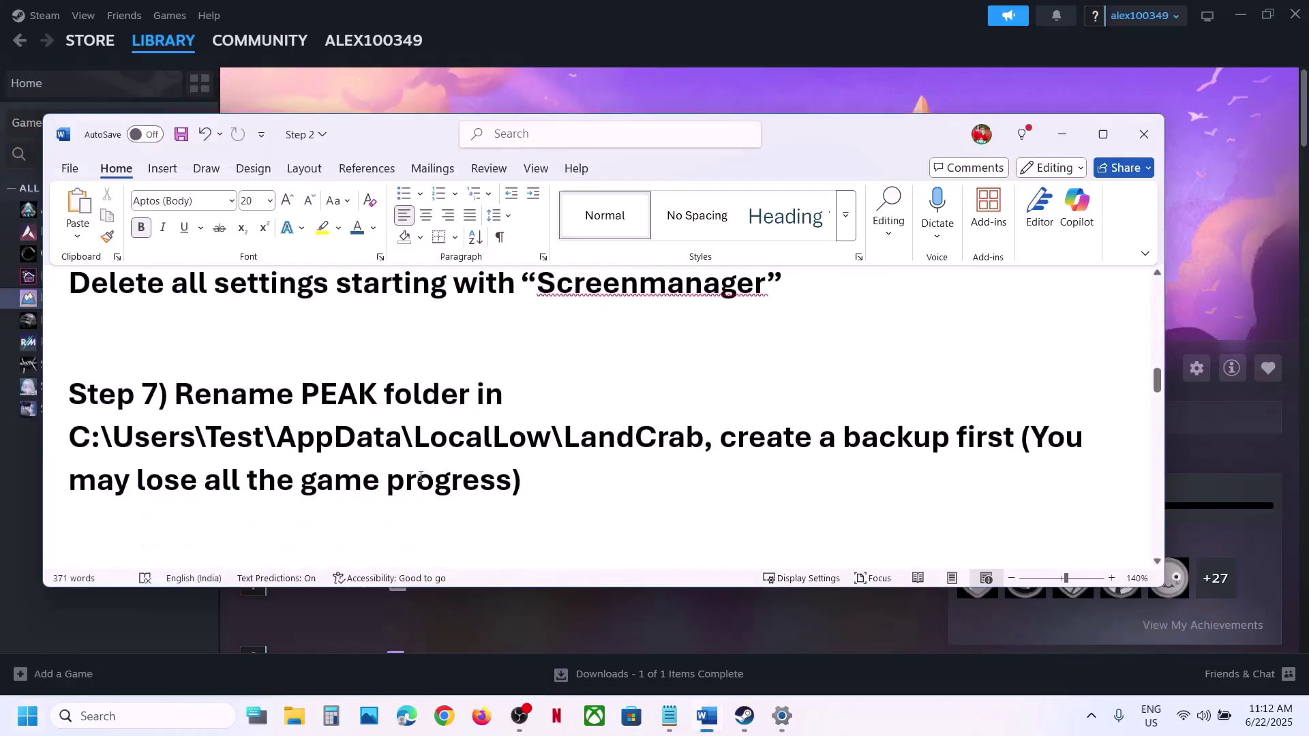
pyautogui.moveTo(319, 391); pyautogui.dragTo(691, 443)
pyautogui.click(686, 440)
# - Switch to File Explorer and open the folder C:\Users\Test
pyautogui.click(299, 722)
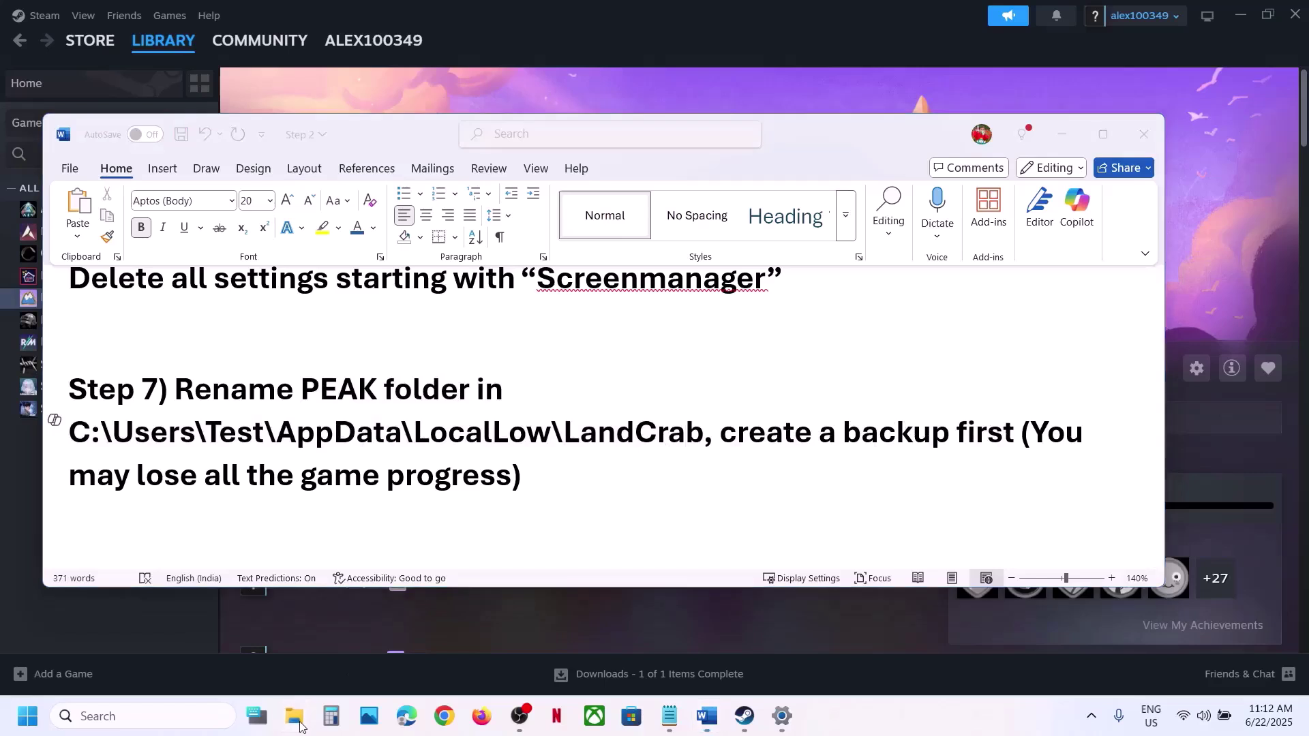
pyautogui.click(63, 428)
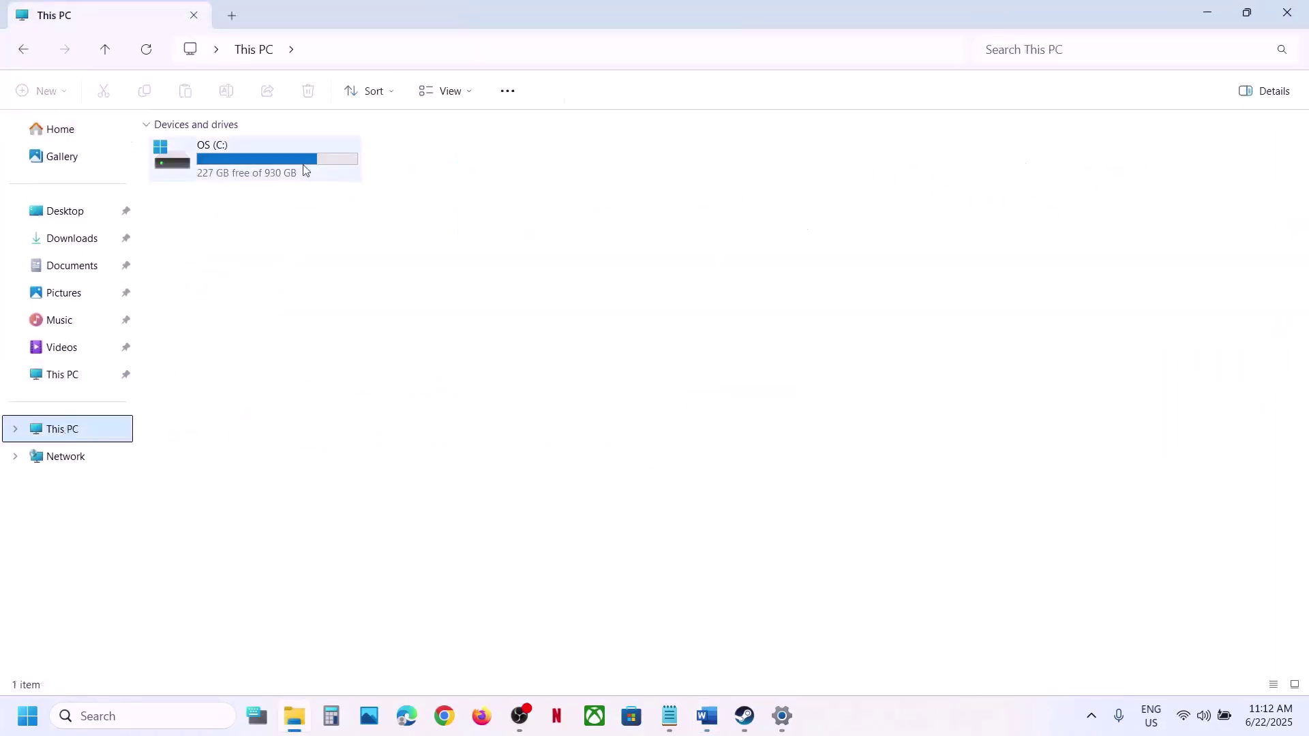
pyautogui.doubleClick(279, 161)
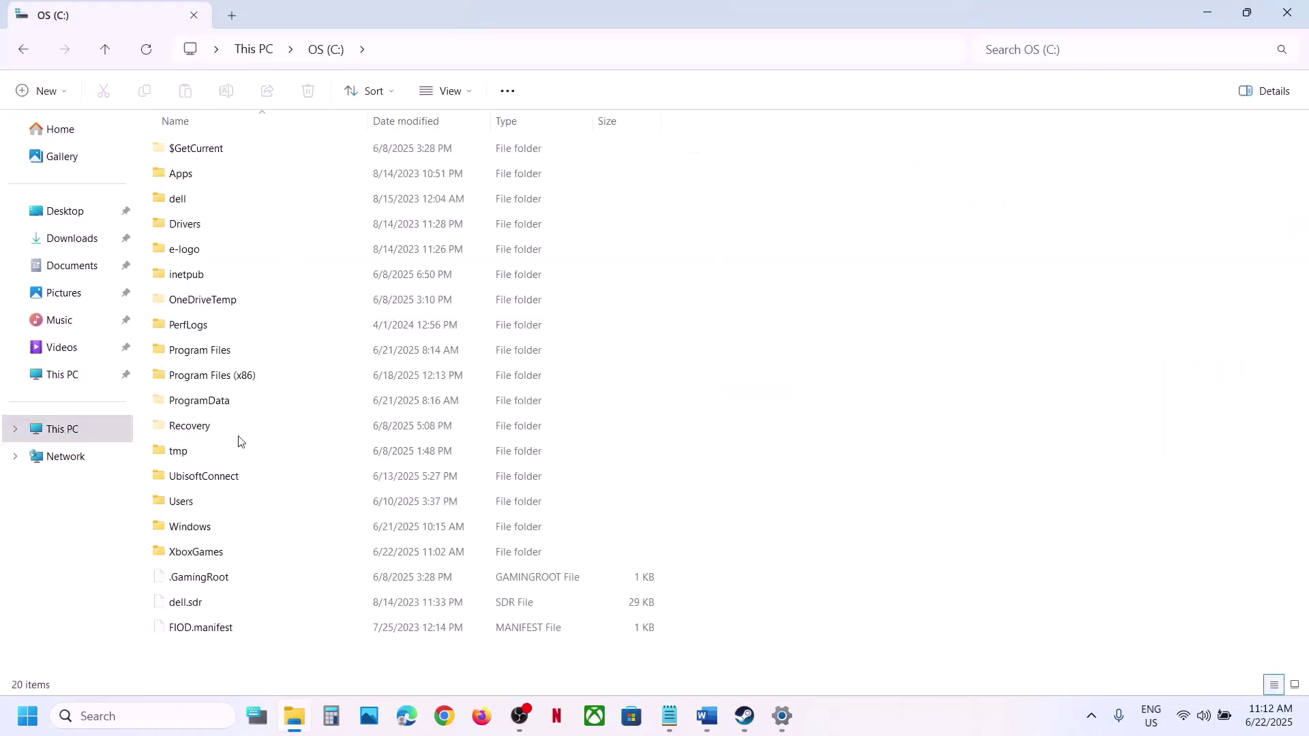
pyautogui.doubleClick(195, 508)
pyautogui.doubleClick(222, 149)
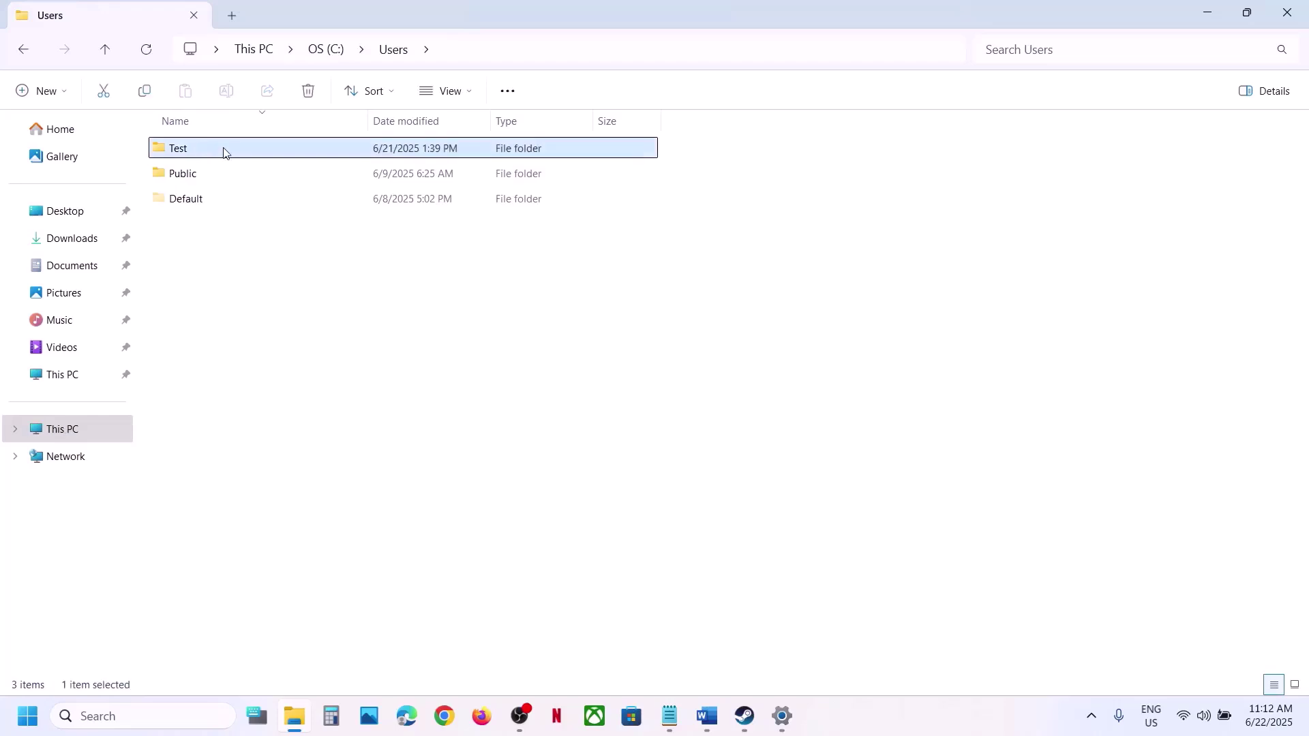
# - Check the Hidden items display setting, and open the AppData\LocalLow folder
pyautogui.click(199, 179)
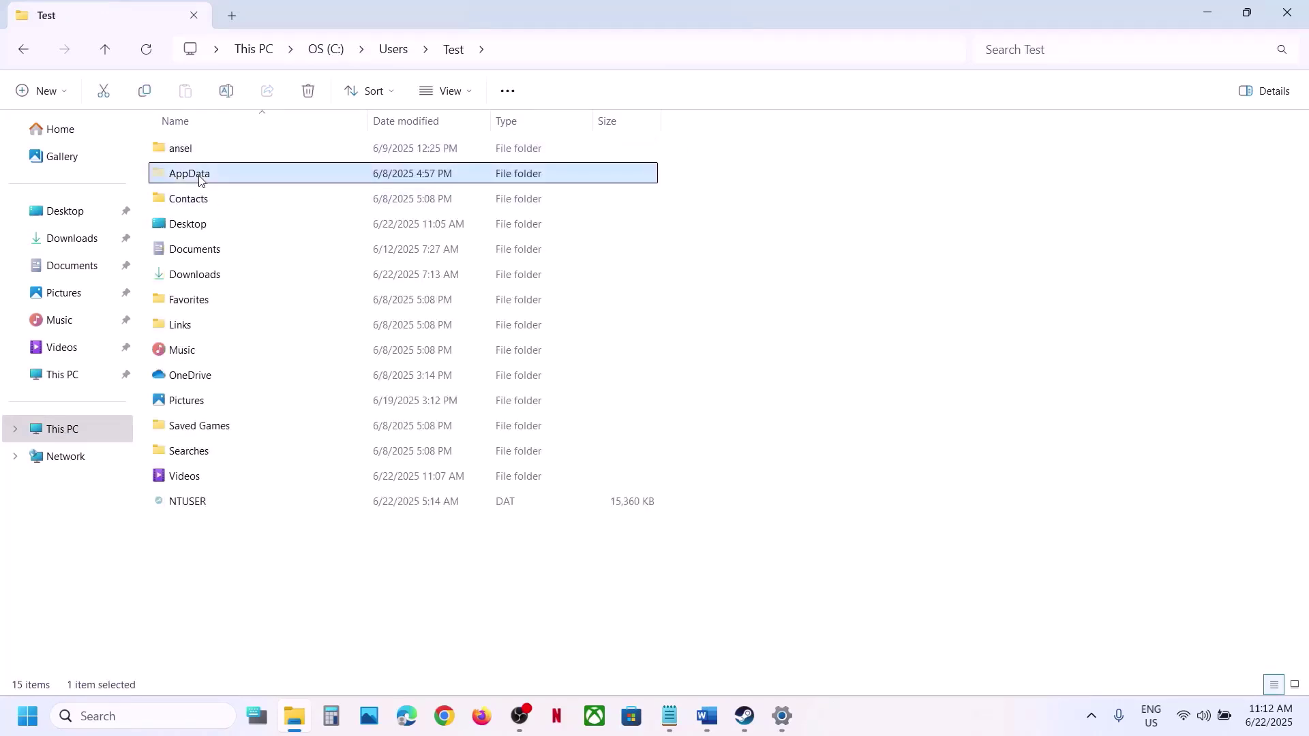
pyautogui.click(475, 100)
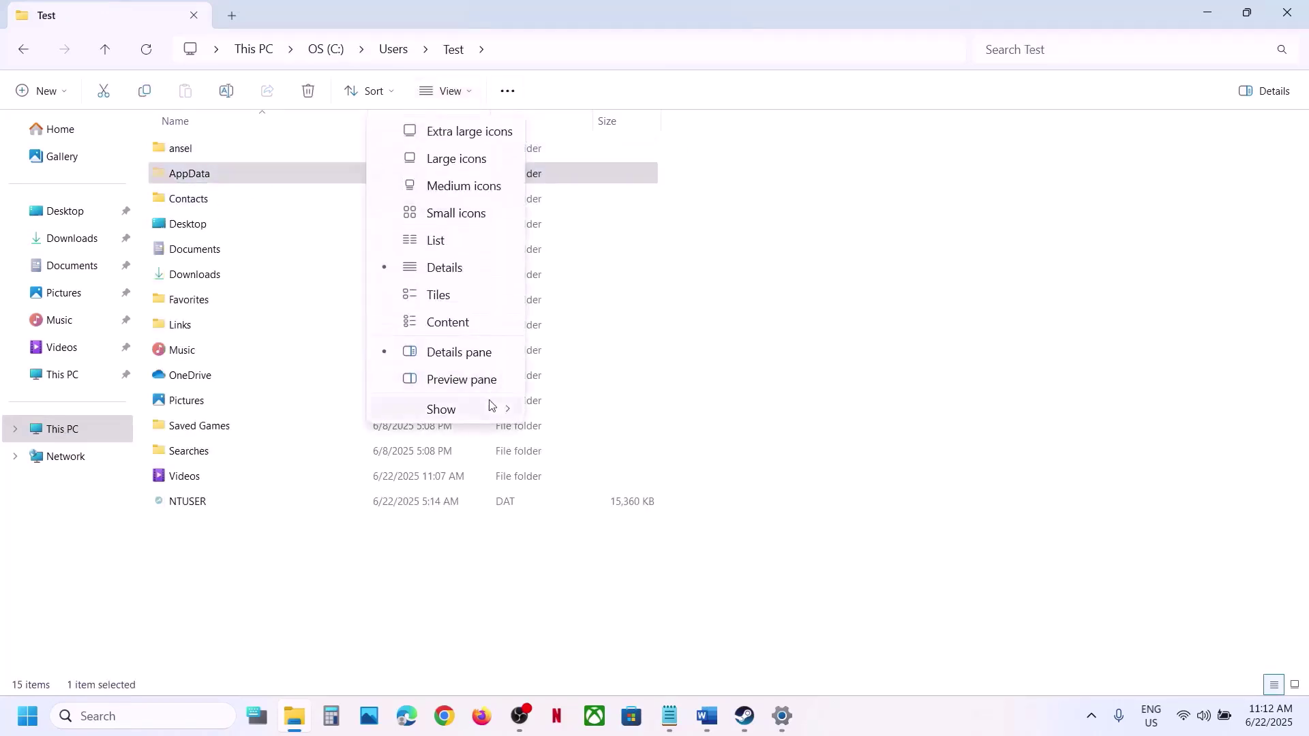
pyautogui.moveTo(475, 411)
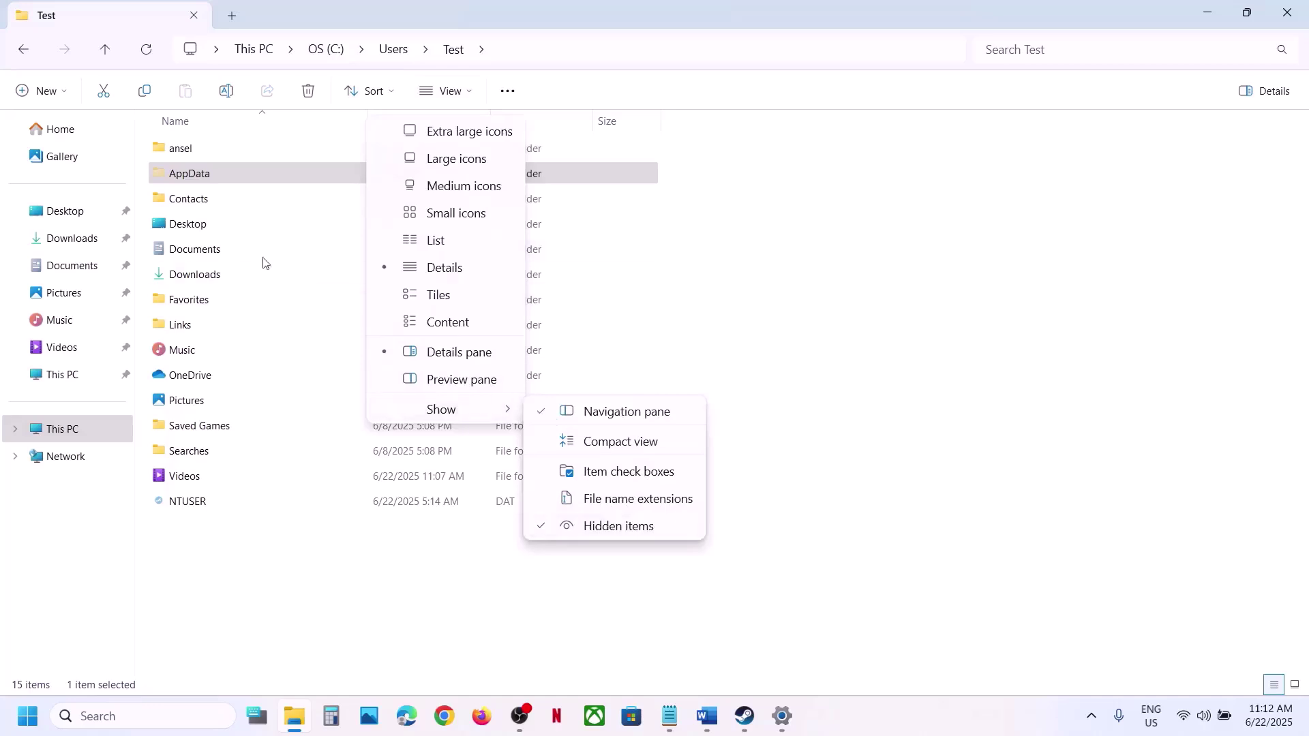
pyautogui.click(210, 180)
pyautogui.doubleClick(213, 181)
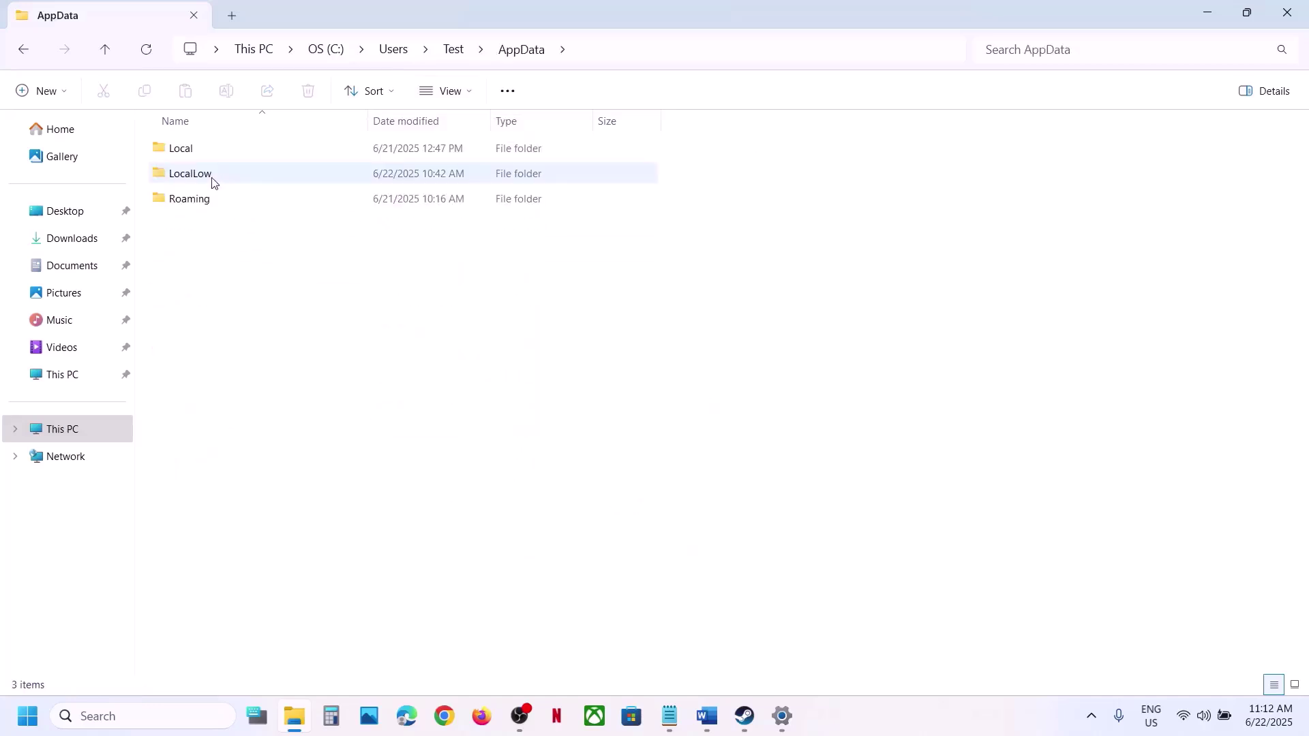
pyautogui.doubleClick(193, 178)
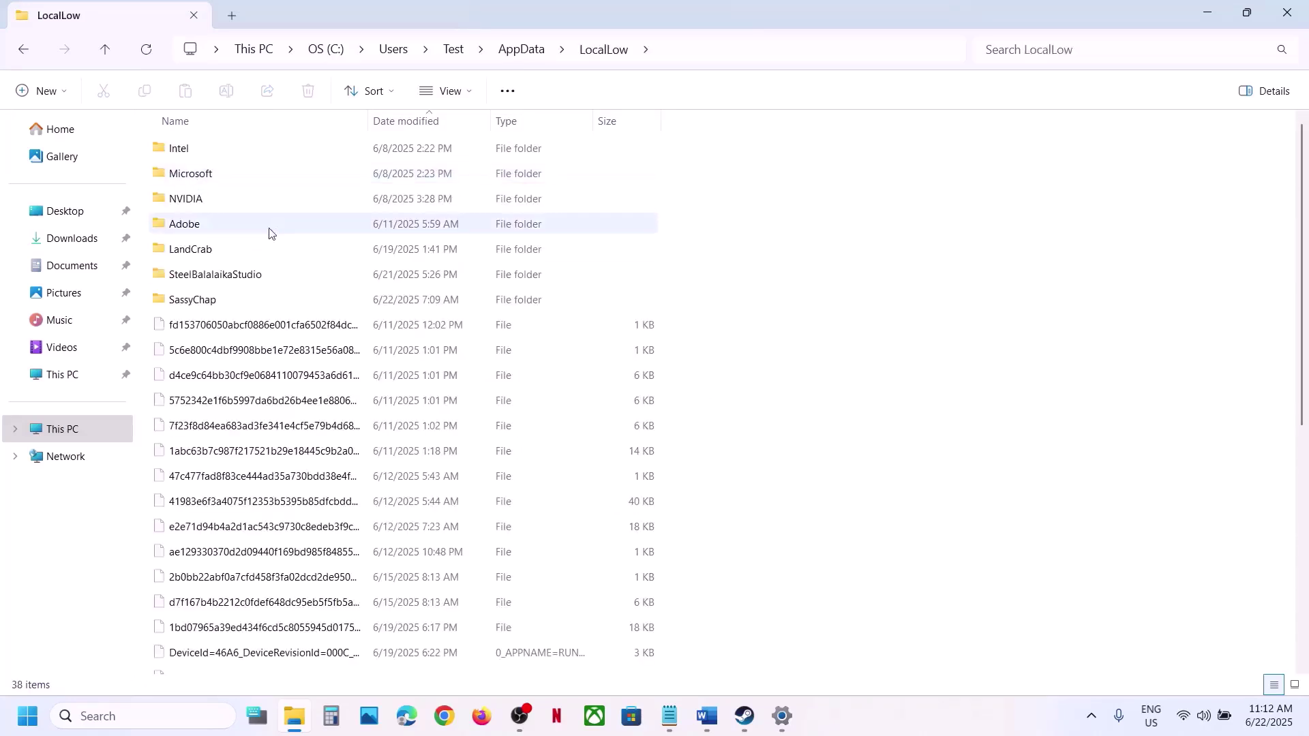
# - Back up the LandCrab folder by copying it to an empty area of the desktop, and return to LocalLow
pyautogui.click(197, 256)
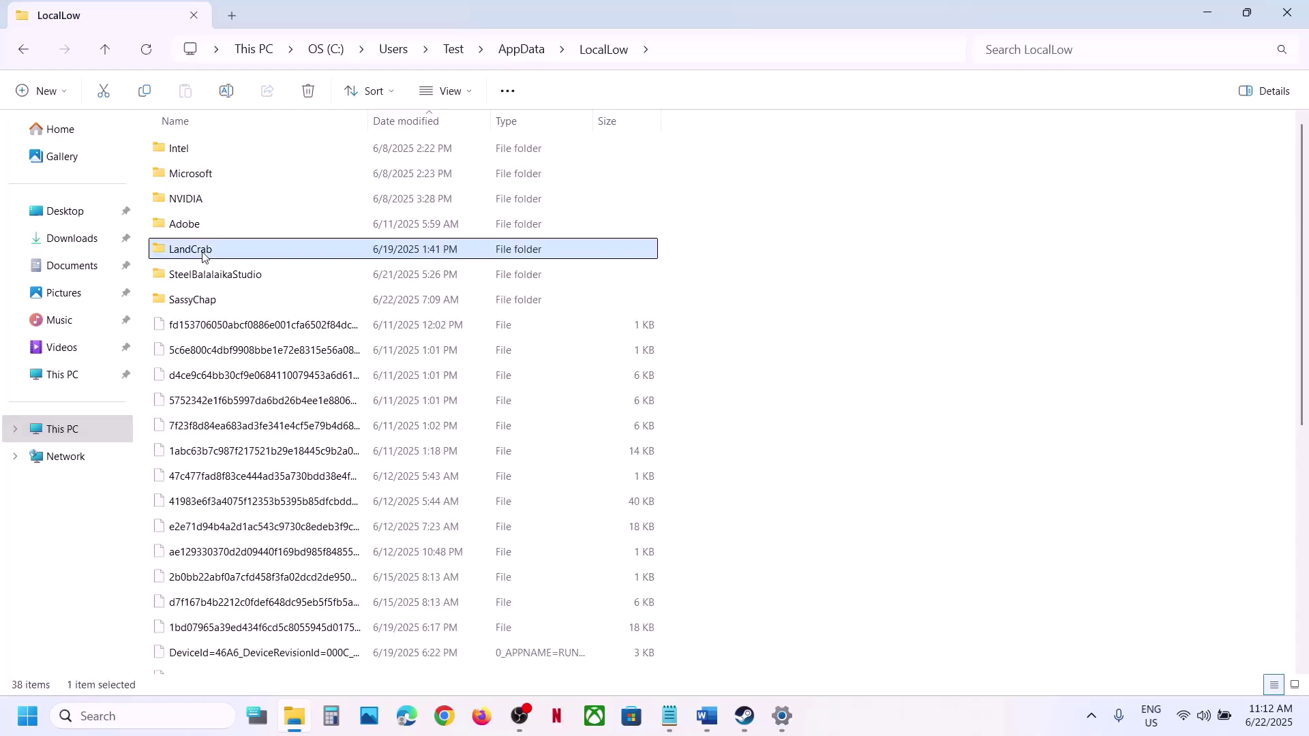
pyautogui.rightClick(203, 256)
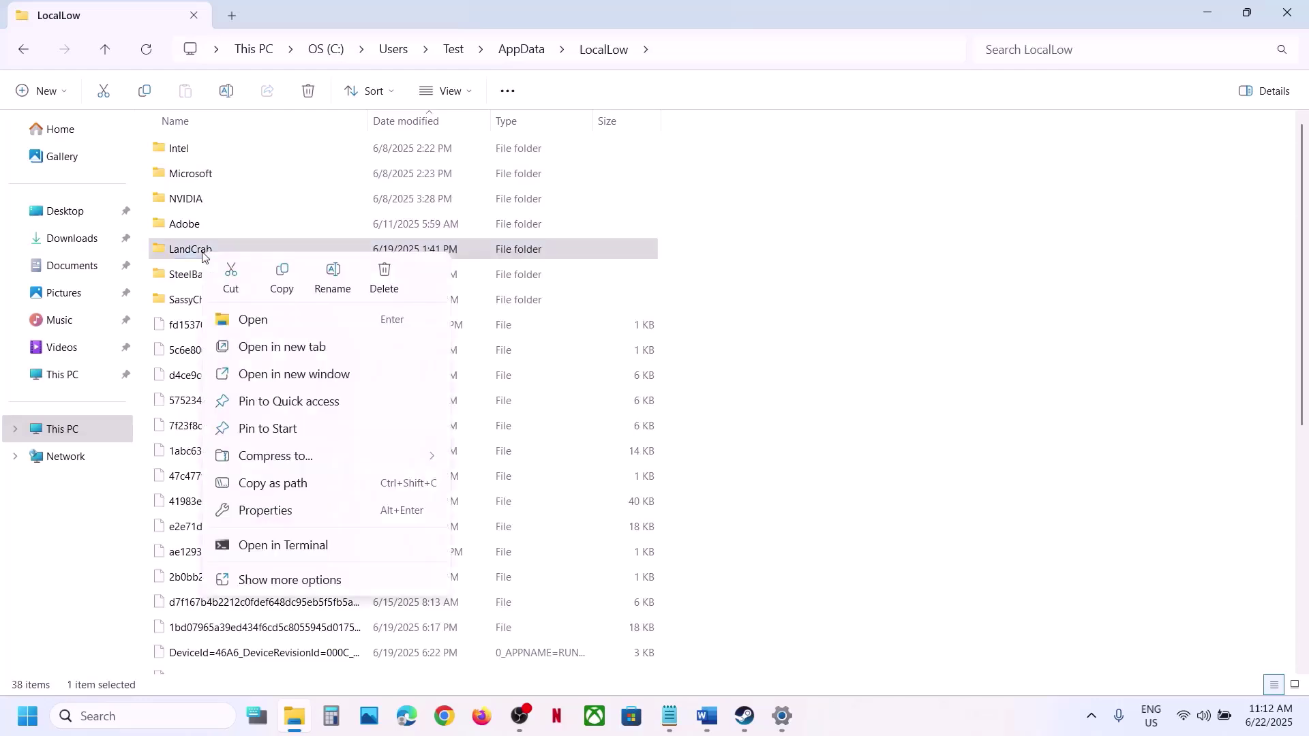
pyautogui.click(288, 278)
pyautogui.press('super+d')
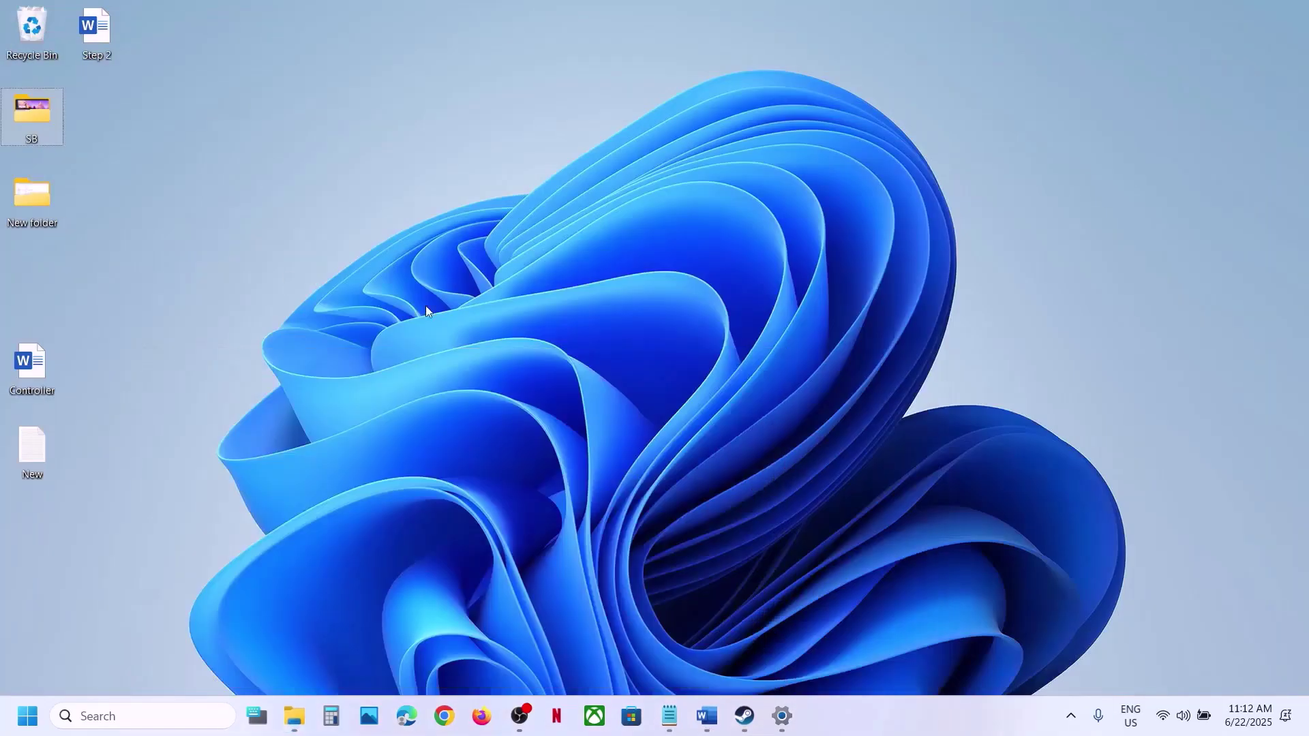
pyautogui.hotkey('ctrl', 'v')
pyautogui.moveTo(31, 289); pyautogui.dragTo(493, 258)
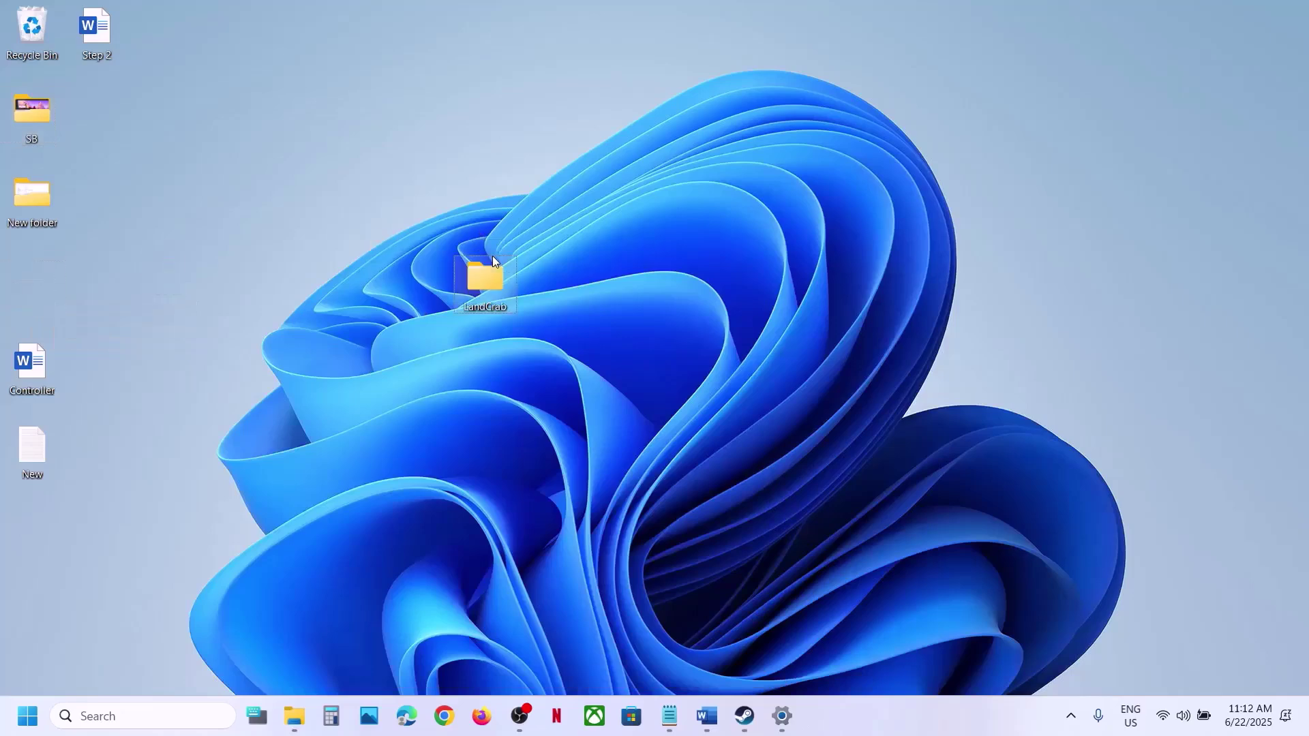
pyautogui.press('super+d')
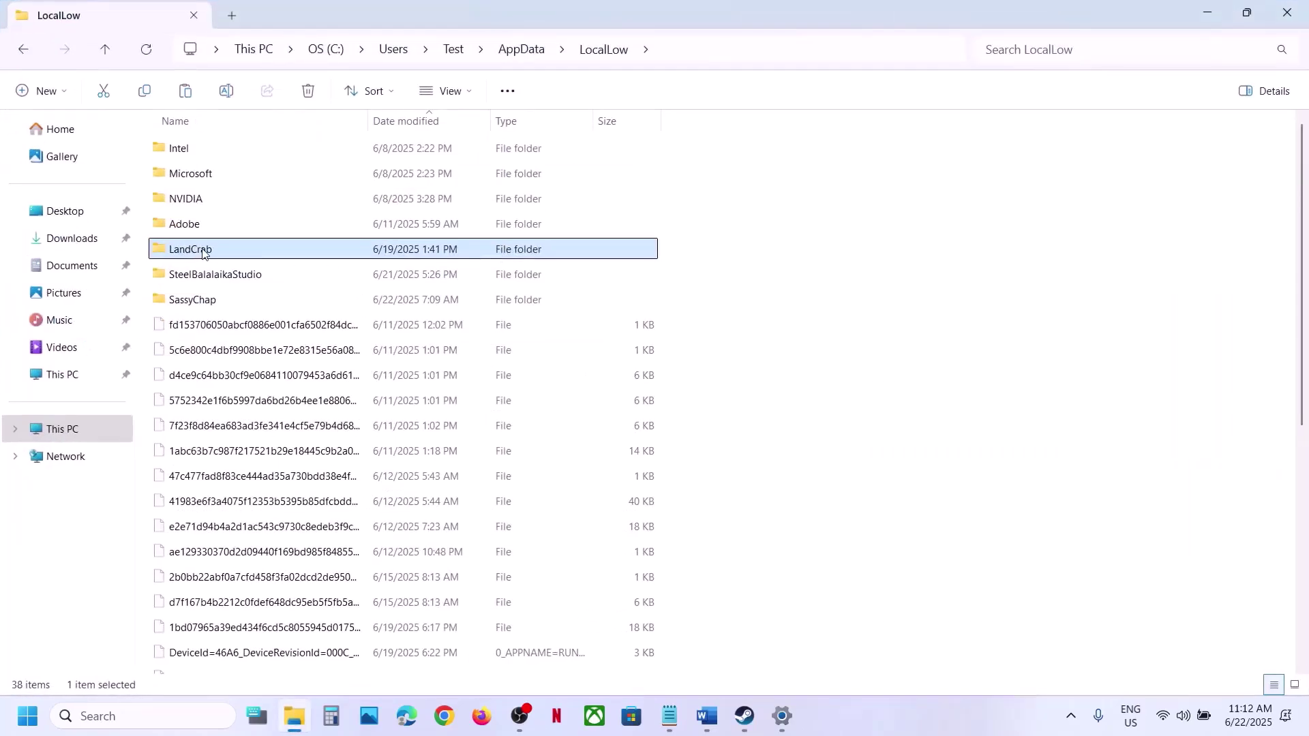
# - Open the LandCrab folder and rename its PEAK subfolder as PEAK.old
pyautogui.doubleClick(202, 251)
pyautogui.click(182, 150)
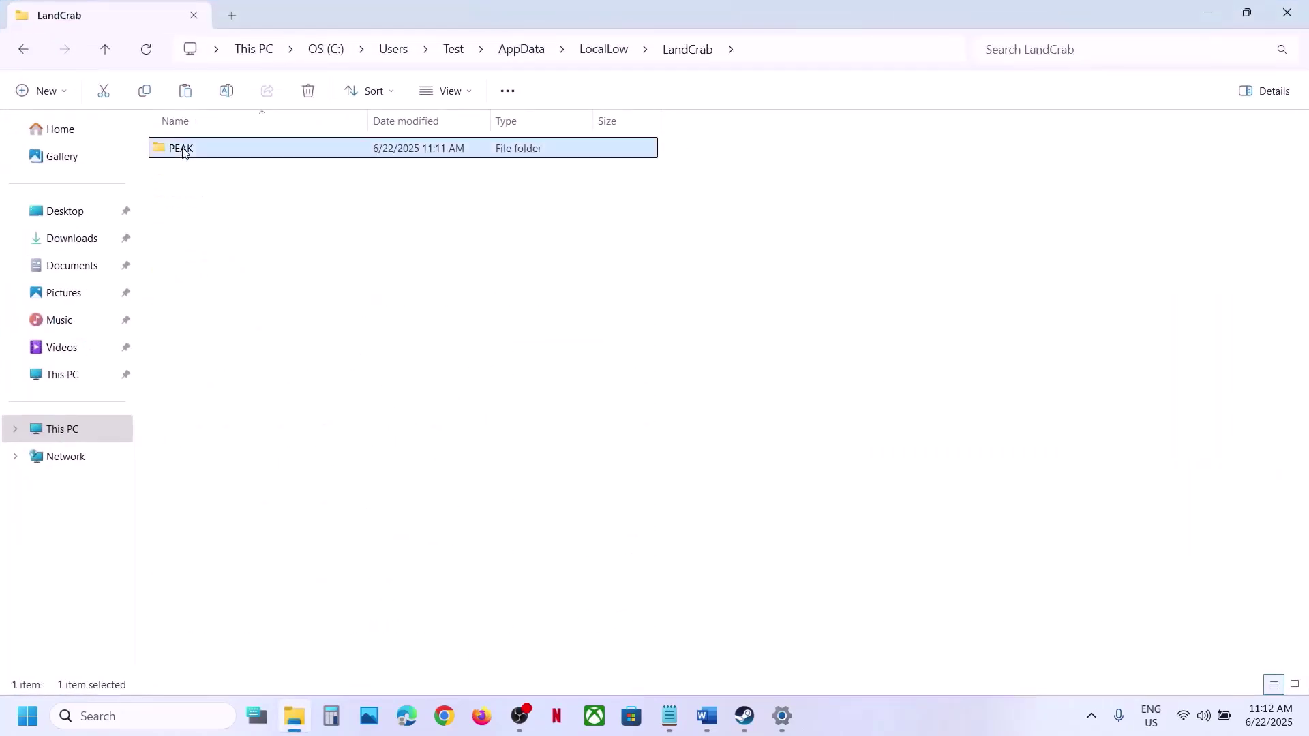
pyautogui.rightClick(183, 153)
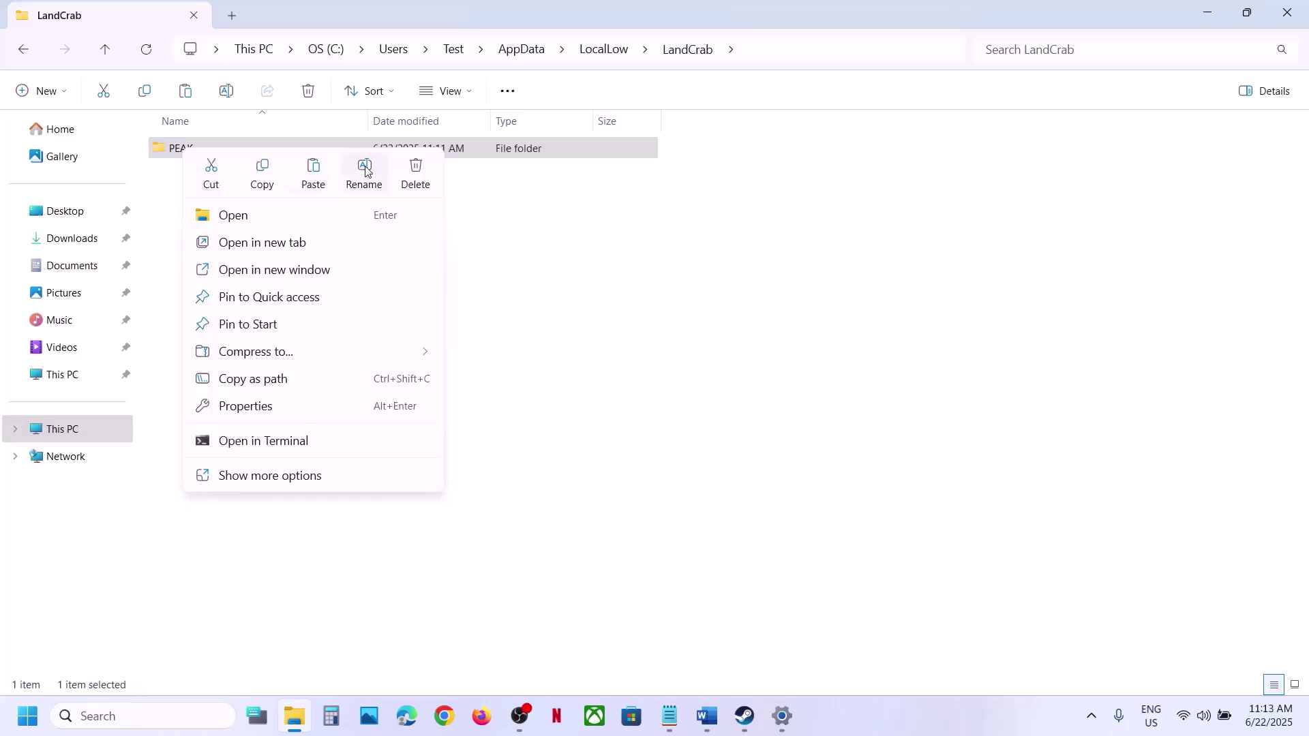
pyautogui.click(366, 171)
pyautogui.click(204, 146)
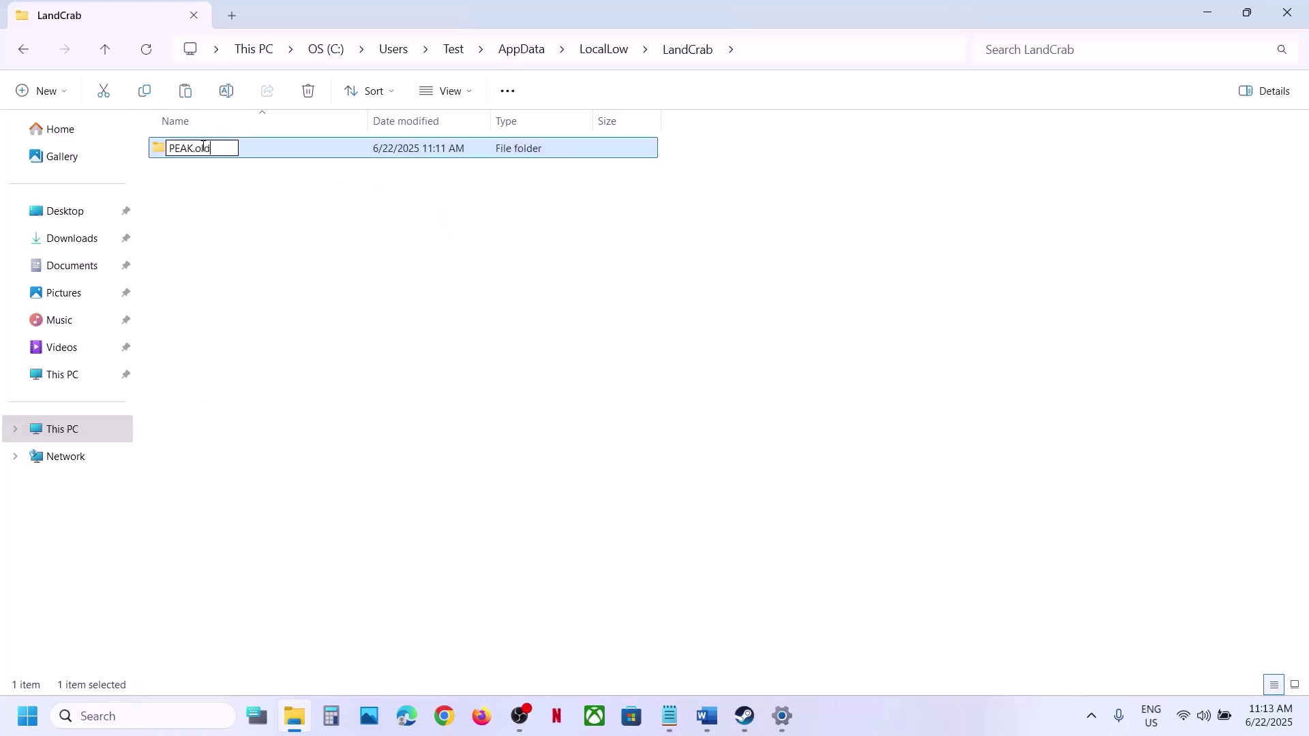
pyautogui.write('.old')
pyautogui.click(405, 266)
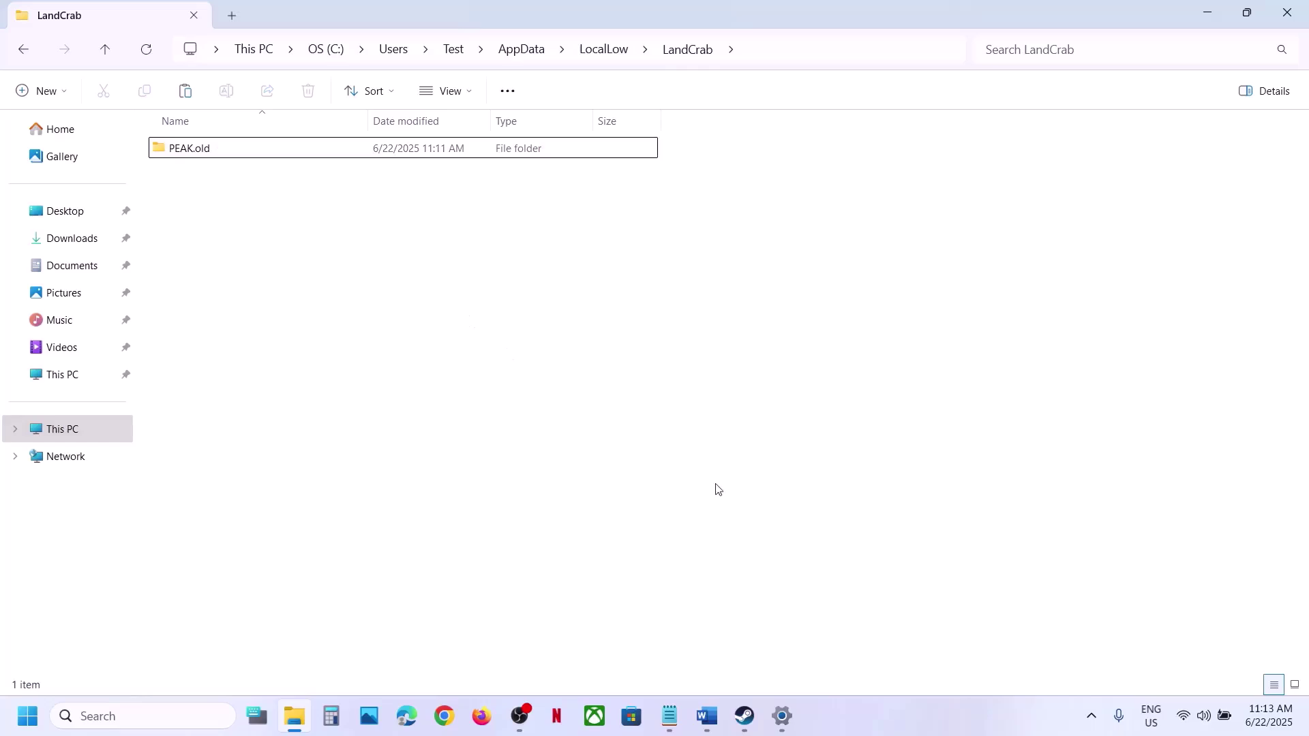
# - Switch to the Word document and read step 7's backup warning and step 8 on allowing the game exe through antivirus and firewall
pyautogui.click(707, 716)
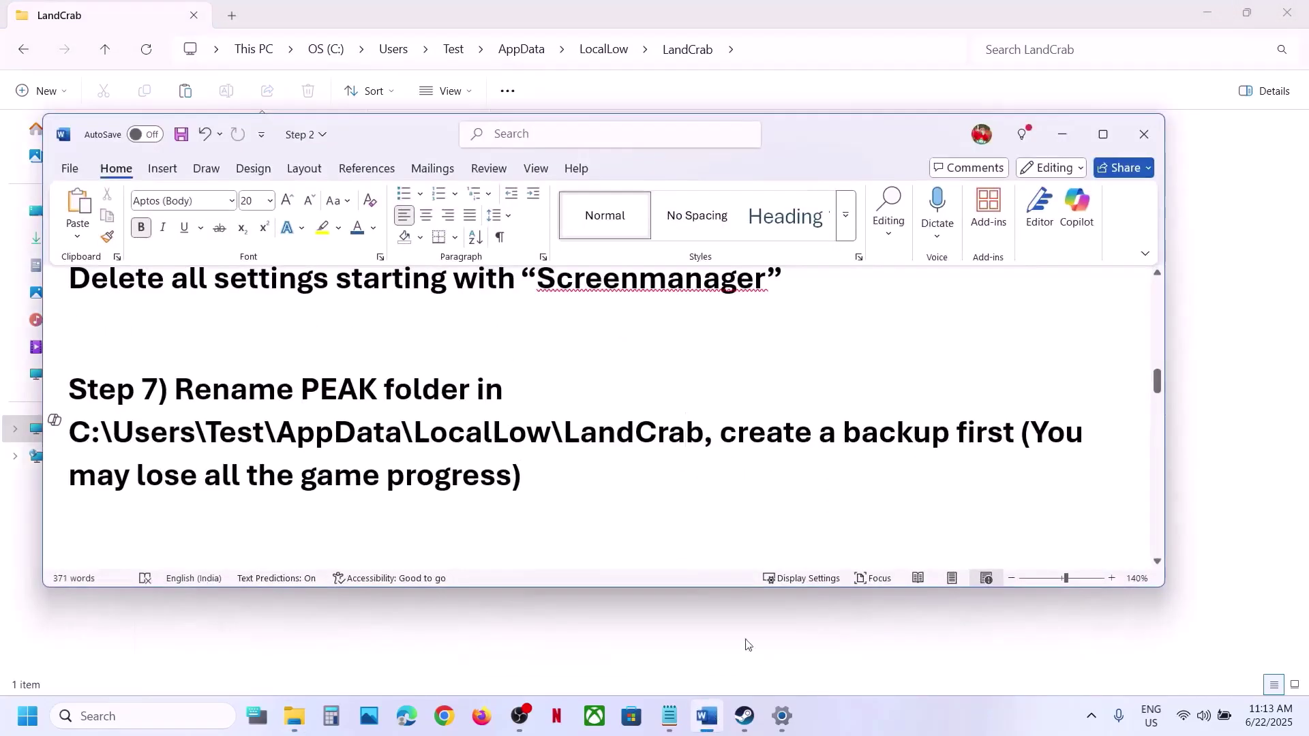
pyautogui.moveTo(739, 436); pyautogui.dragTo(1019, 436)
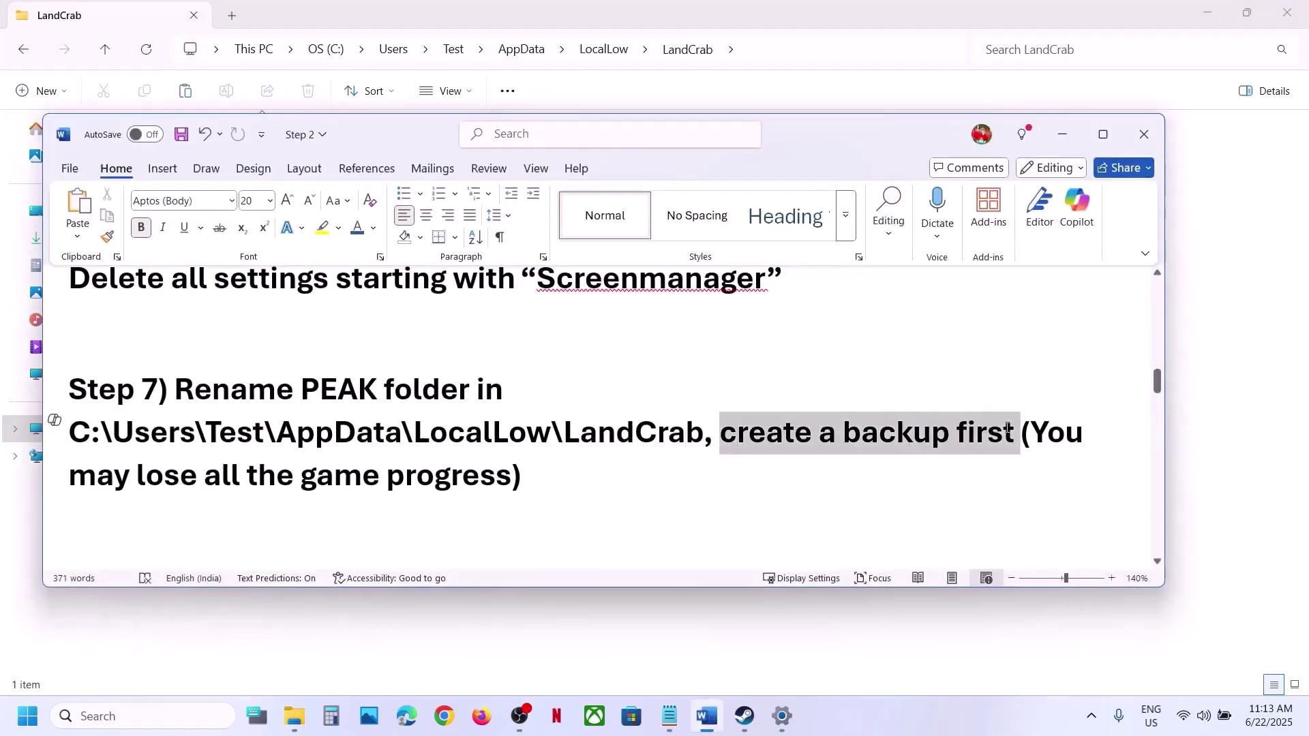
pyautogui.click(511, 463)
pyautogui.moveTo(510, 462); pyautogui.dragTo(553, 469)
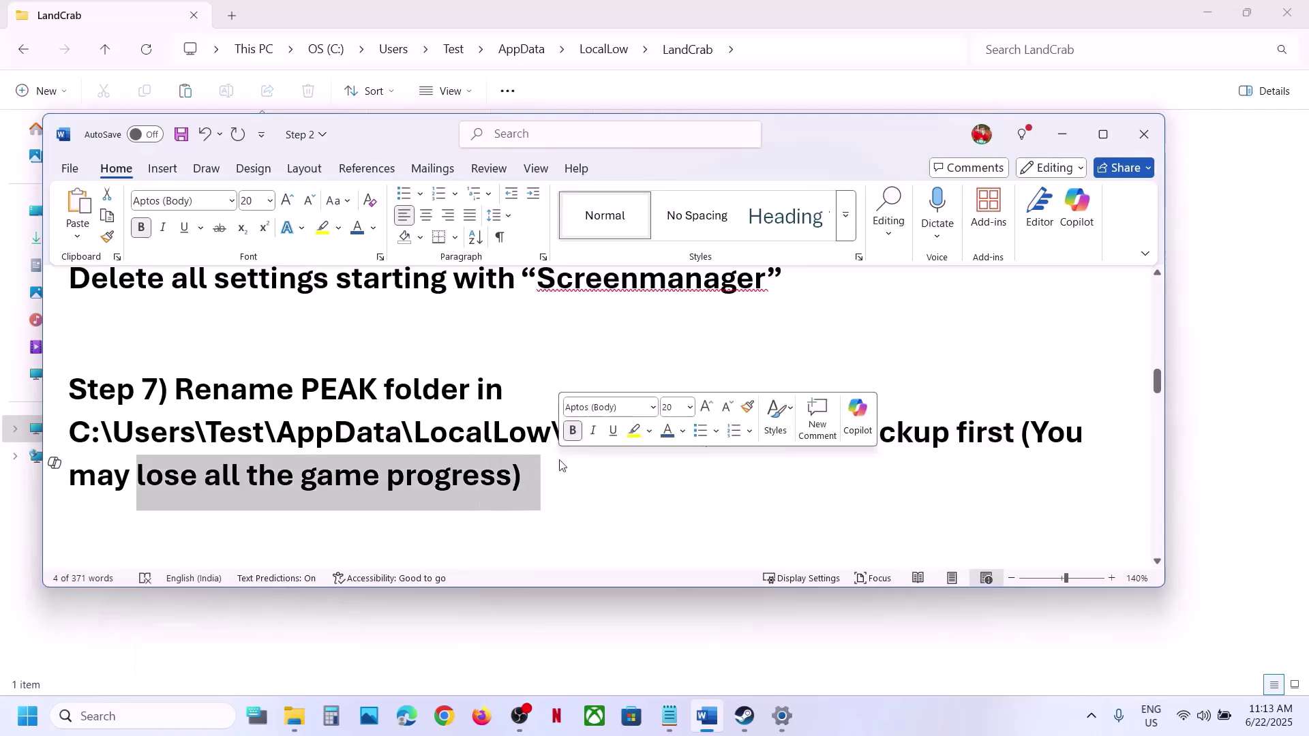
pyautogui.click(560, 465)
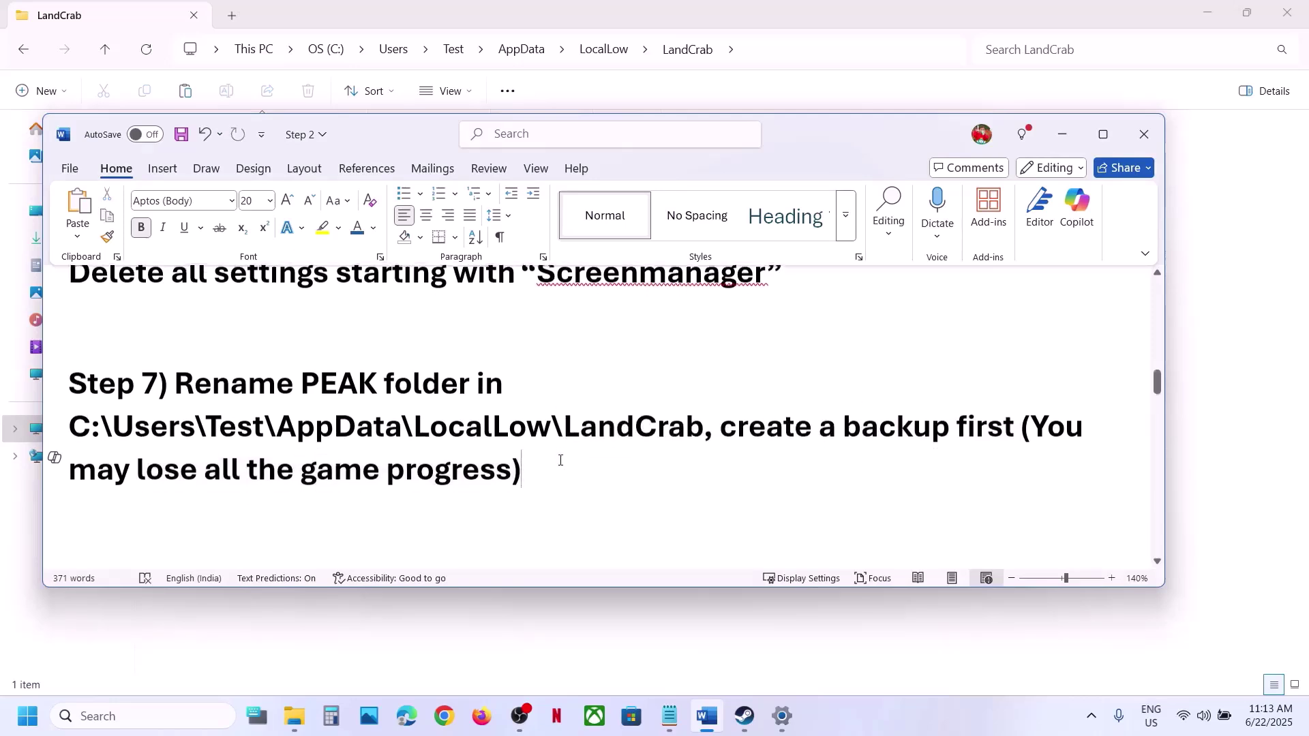
pyautogui.scroll(-3, 561, 465)
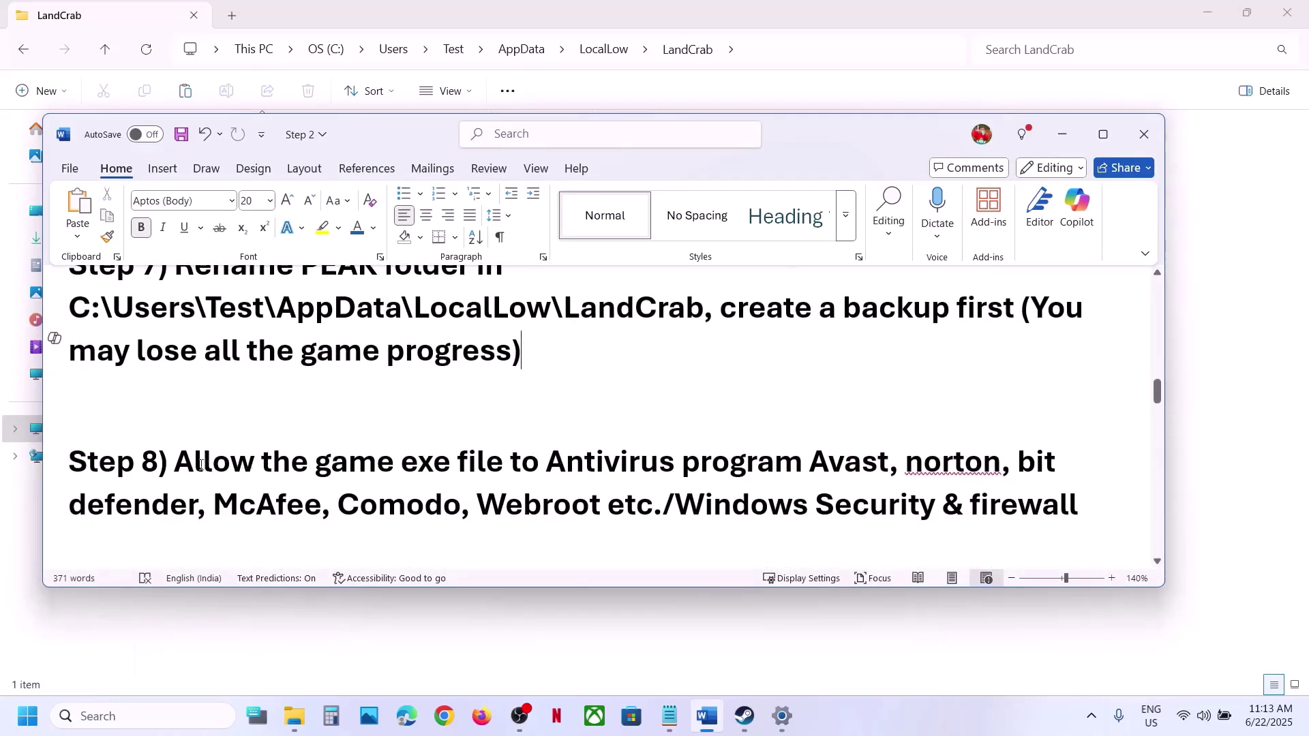
pyautogui.moveTo(178, 463); pyautogui.dragTo(798, 465)
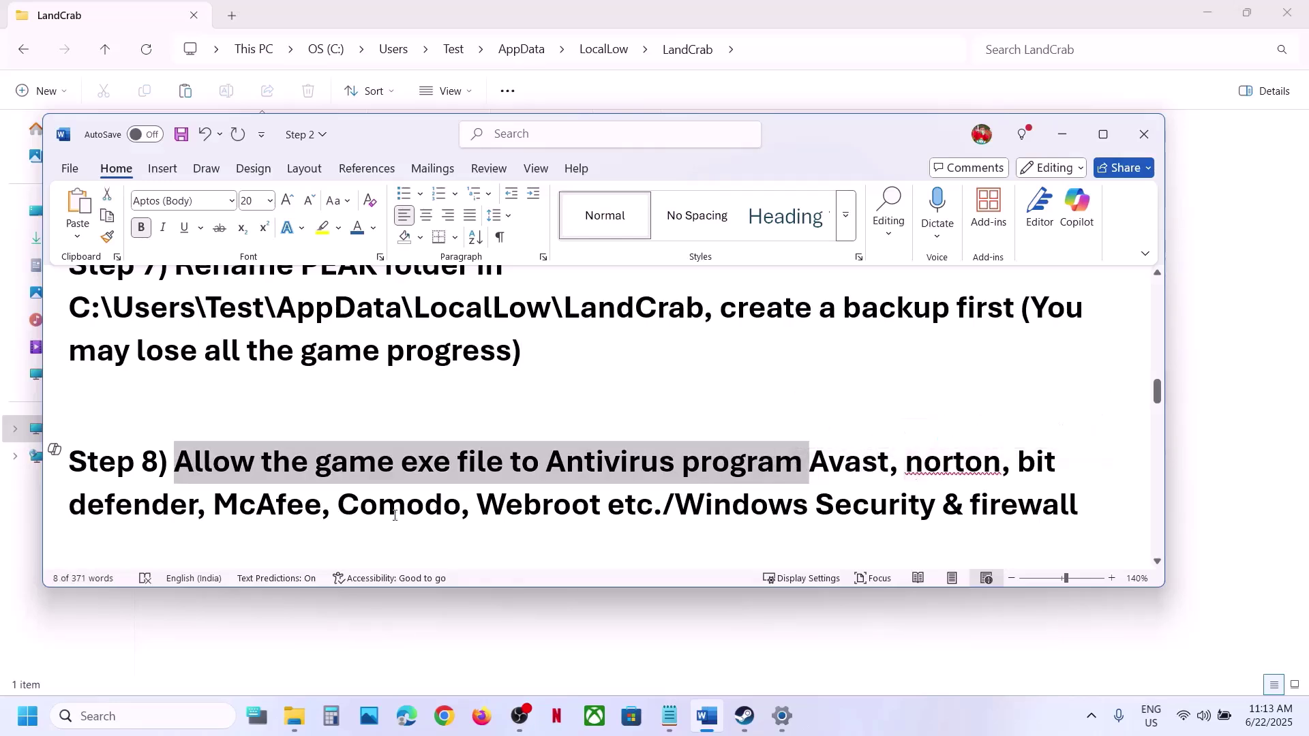
pyautogui.click(318, 507)
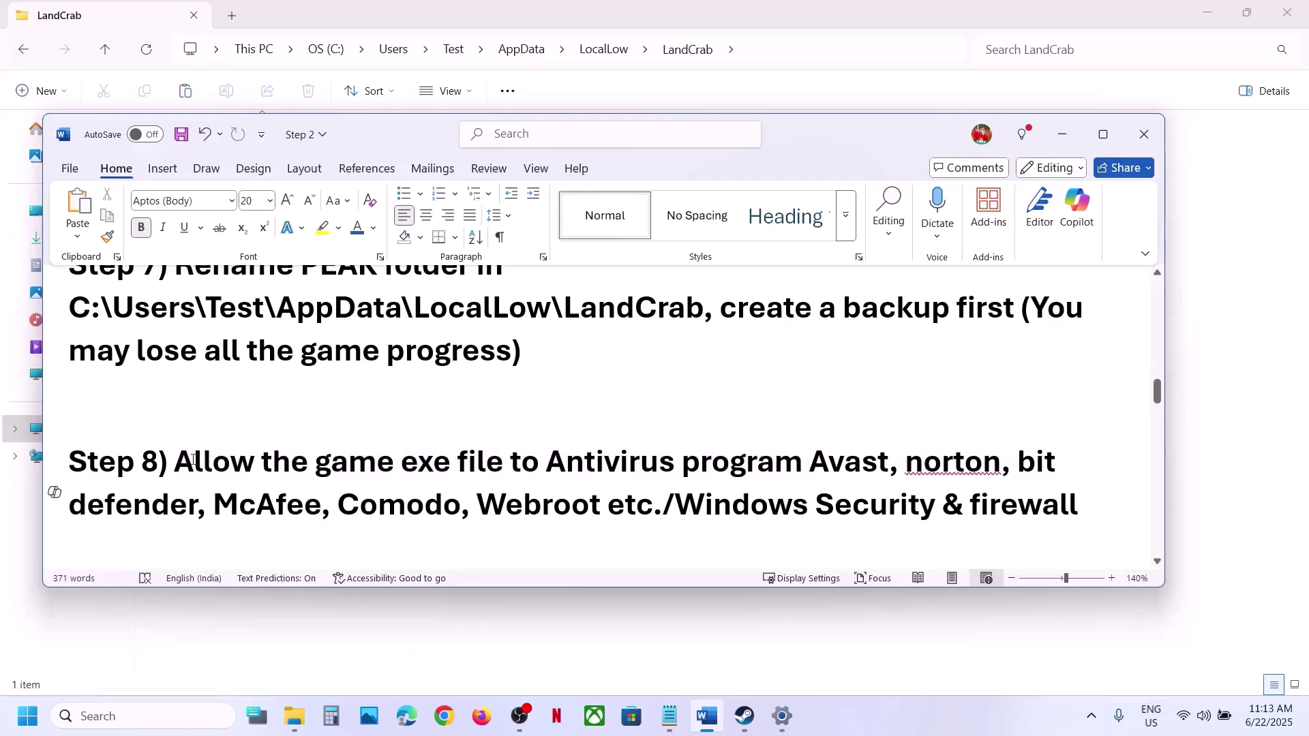
pyautogui.moveTo(175, 464); pyautogui.dragTo(659, 496)
pyautogui.click(1237, 513)
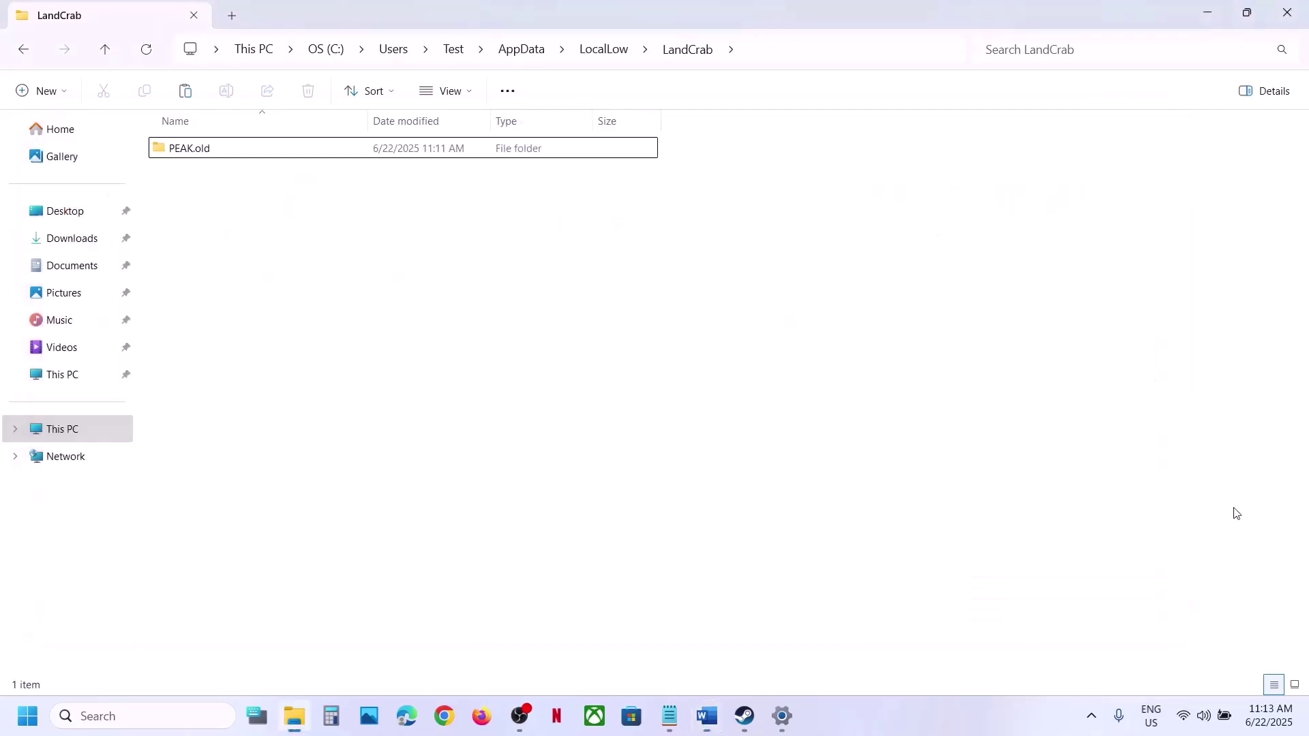
# - Switch to Settings, open Virus & threat protection in Windows Security, and show the apps allowed through Controlled folder access
pyautogui.hotkey('alt', 'Tab')
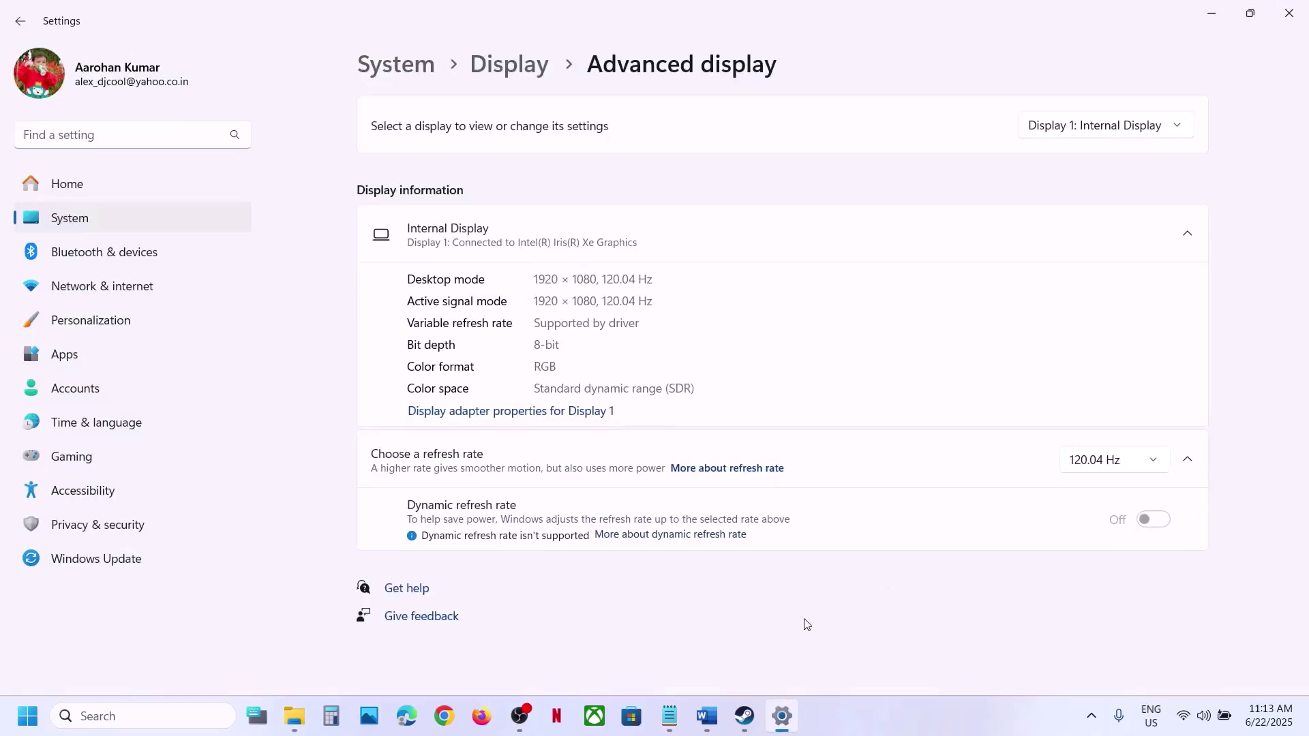
pyautogui.click(164, 526)
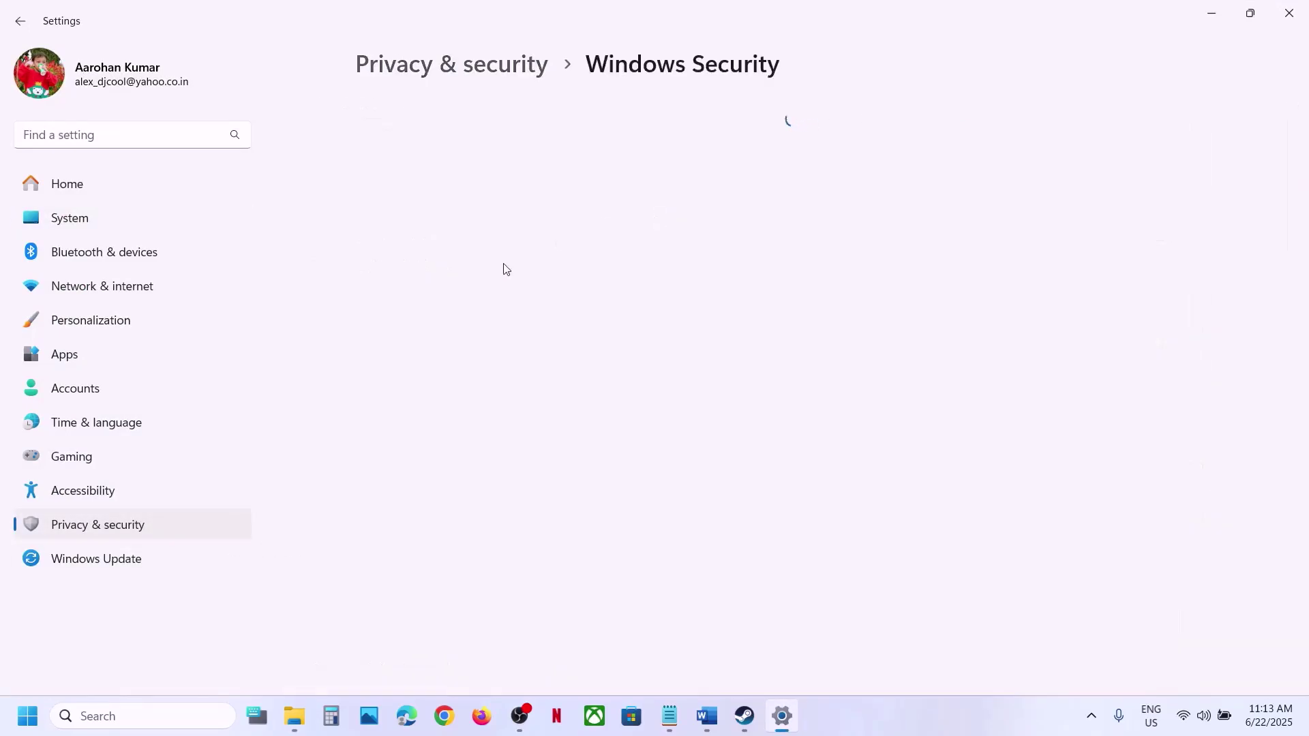
pyautogui.click(456, 263)
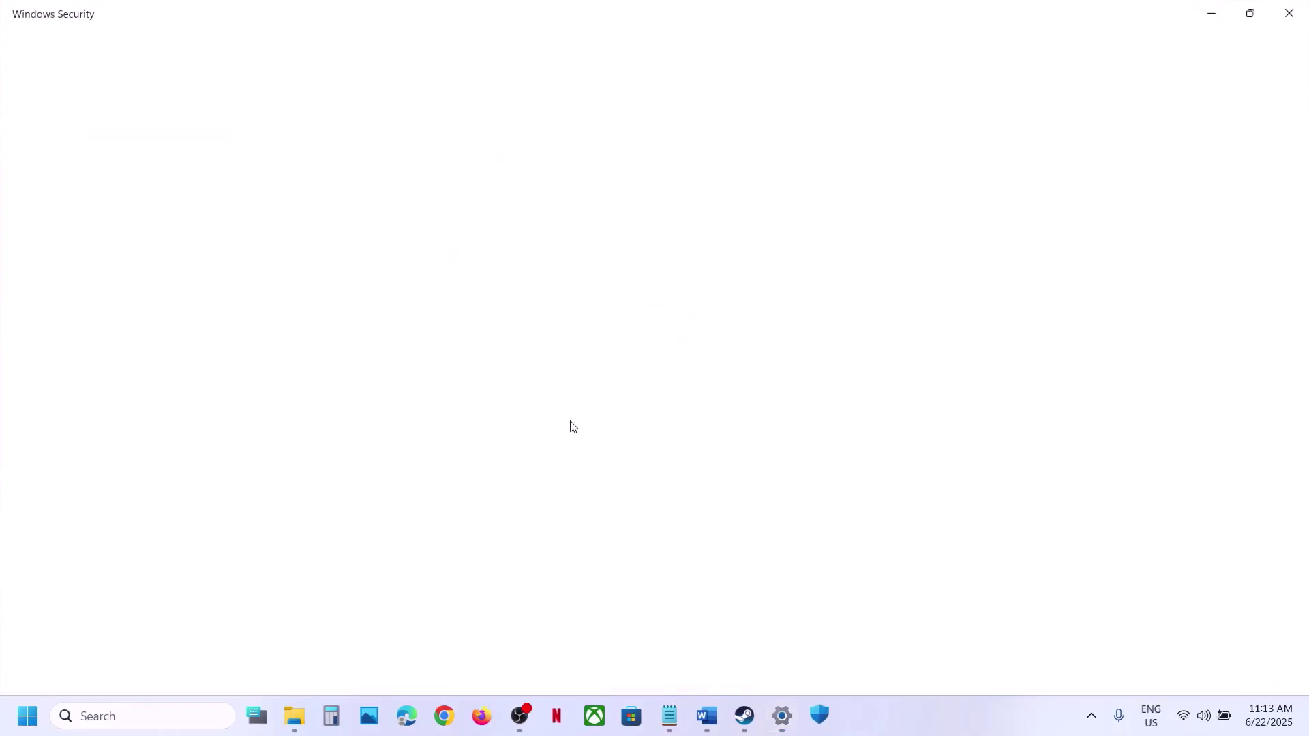
pyautogui.scroll(-3, 573, 426)
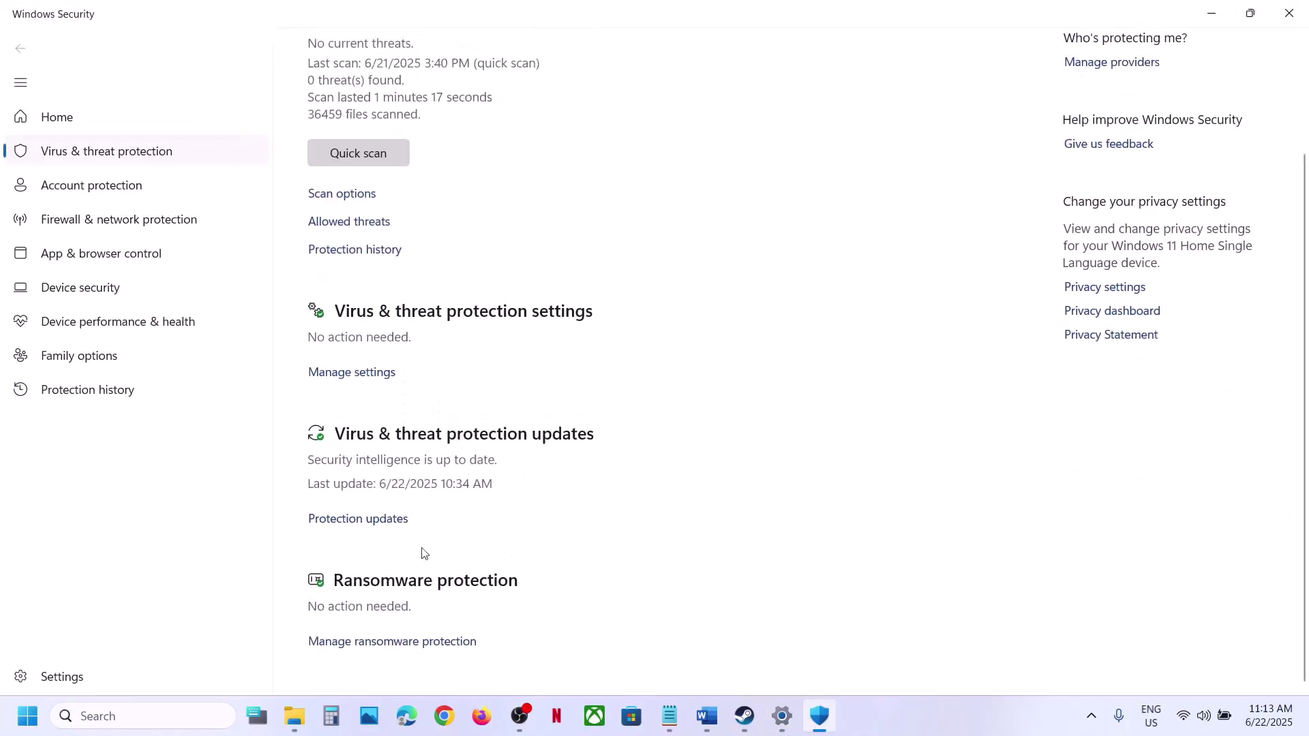
pyautogui.click(394, 642)
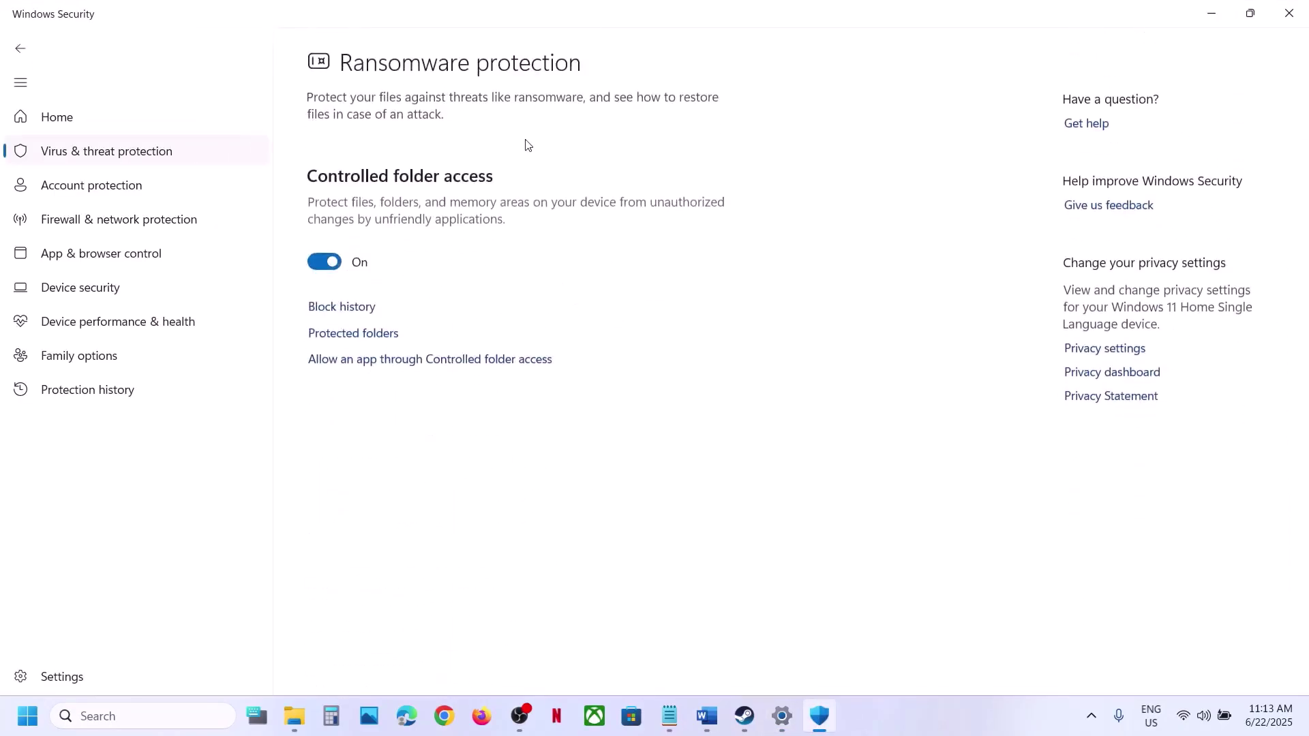
pyautogui.click(418, 367)
pyautogui.click(563, 491)
pyautogui.scroll(-2, 464, 234)
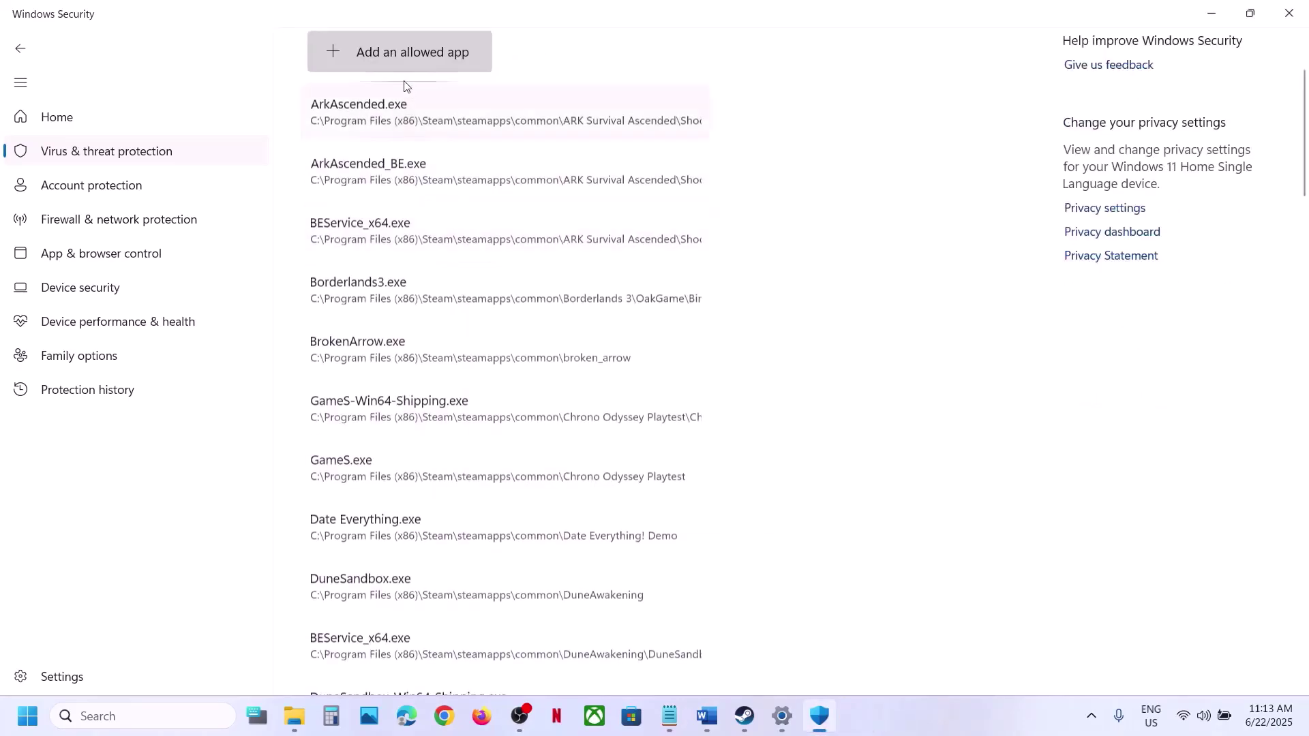
# - Allow the PEAK application from Steam\steamapps\common\PEAK through Controlled folder access
pyautogui.click(398, 64)
pyautogui.click(412, 121)
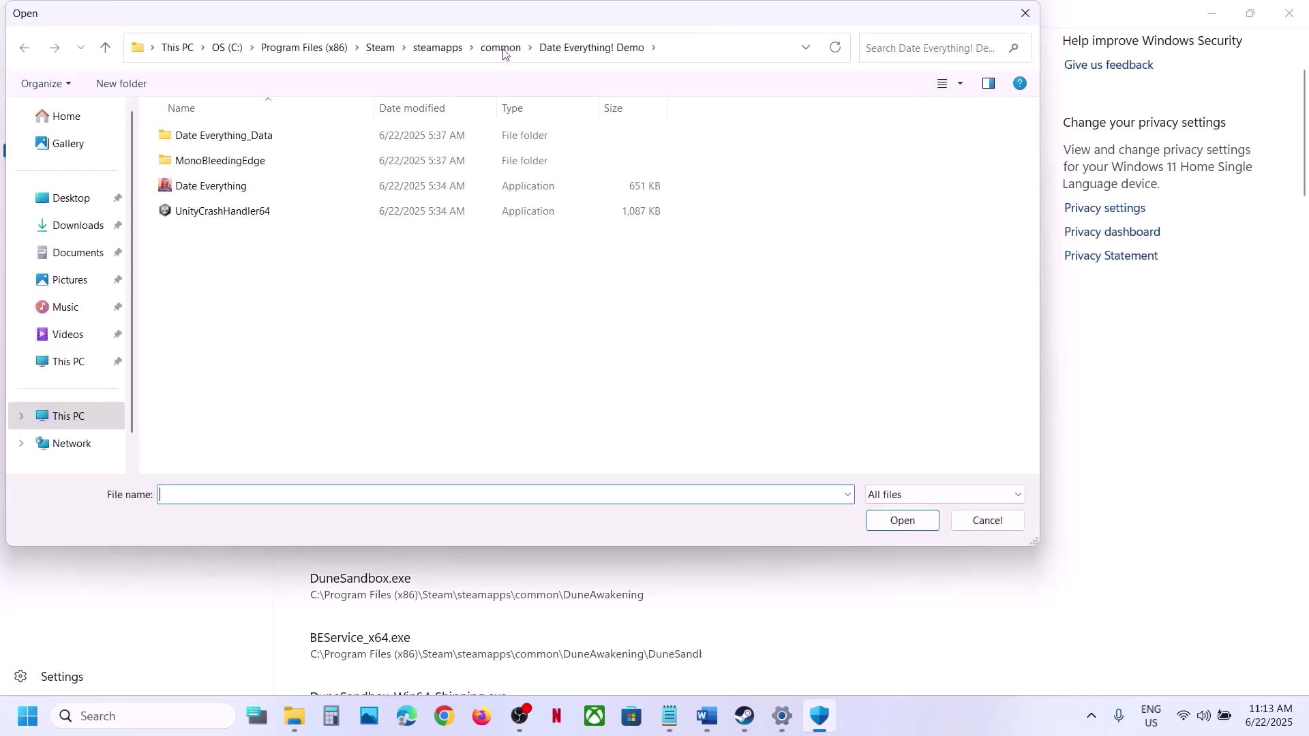
pyautogui.click(501, 49)
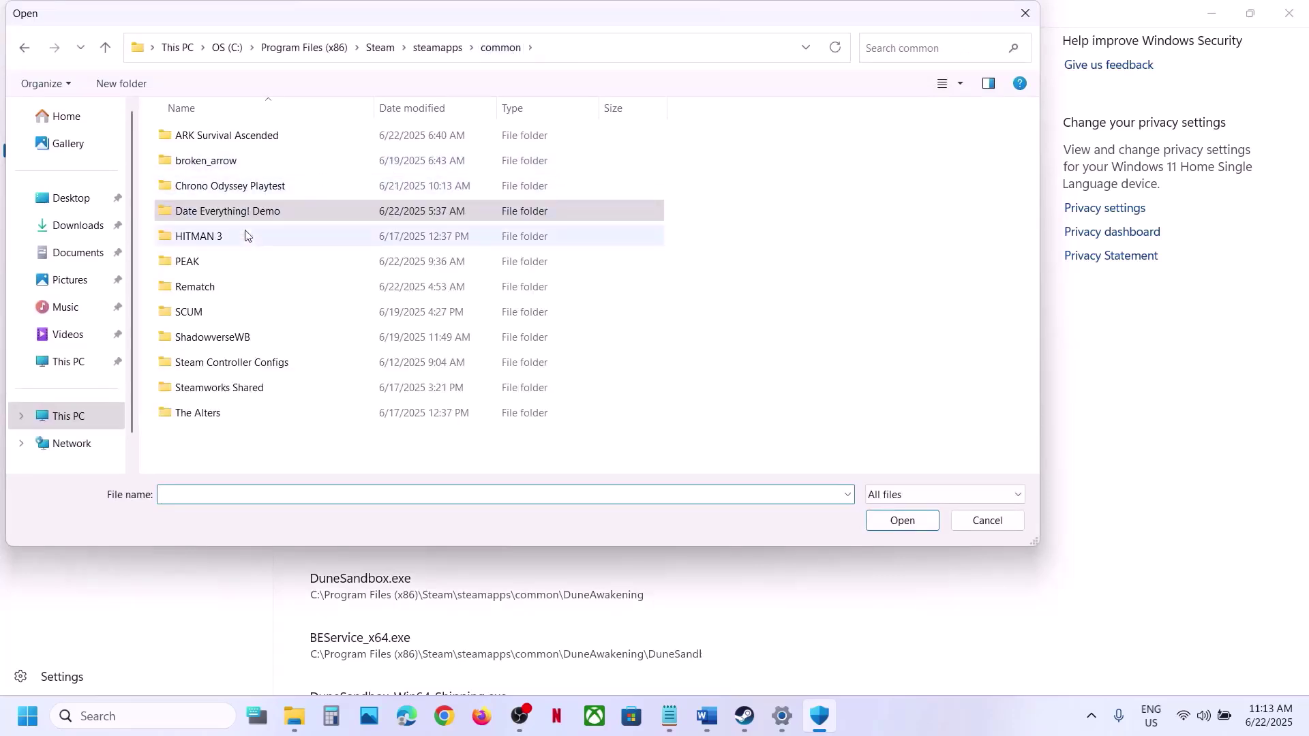
pyautogui.doubleClick(203, 265)
pyautogui.click(205, 212)
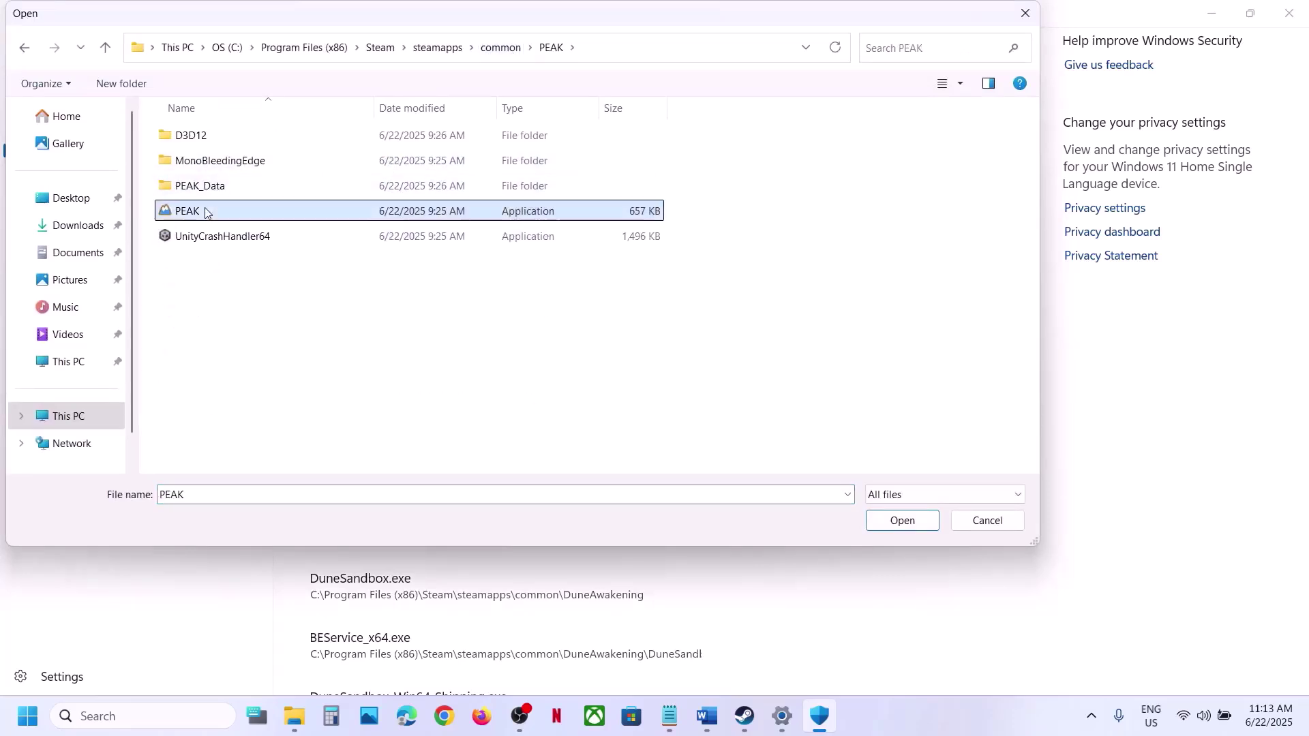
pyautogui.click(877, 522)
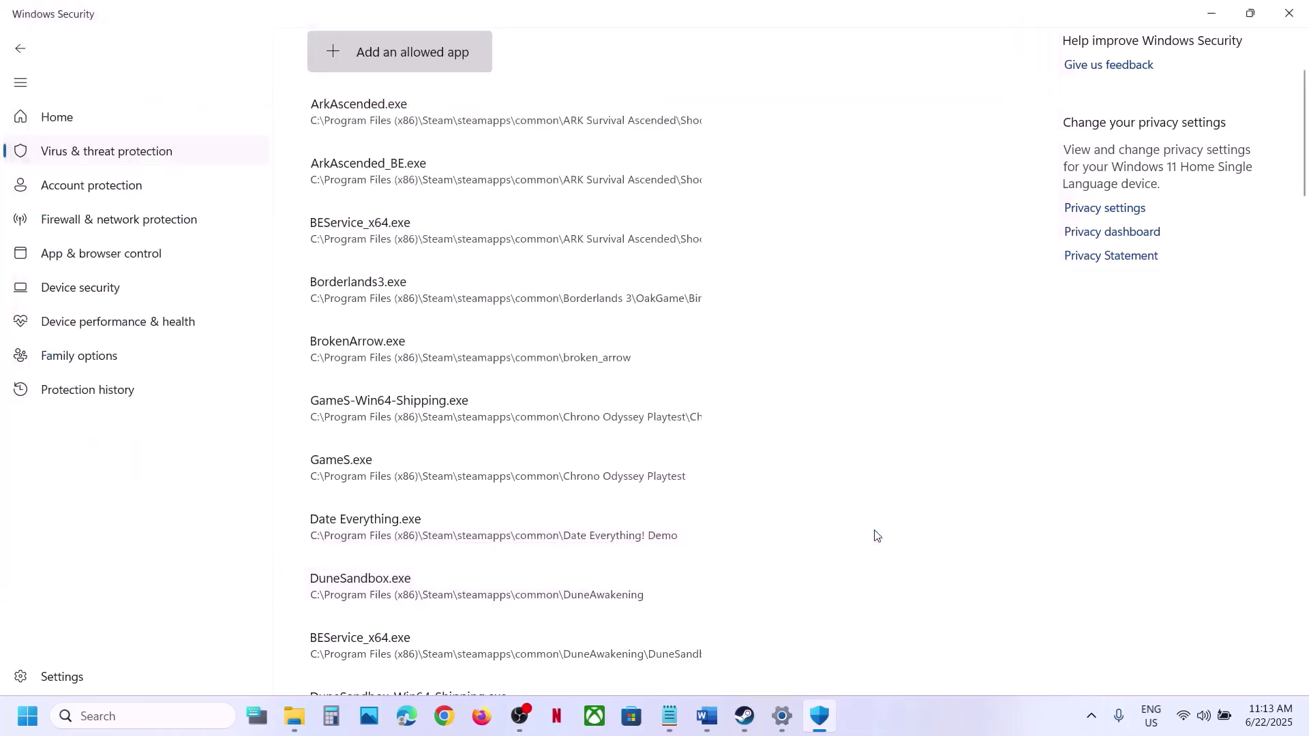
# - Open Control Panel and go to the list of apps allowed through Windows Defender Firewall
pyautogui.click(154, 726)
pyautogui.write('ontri')
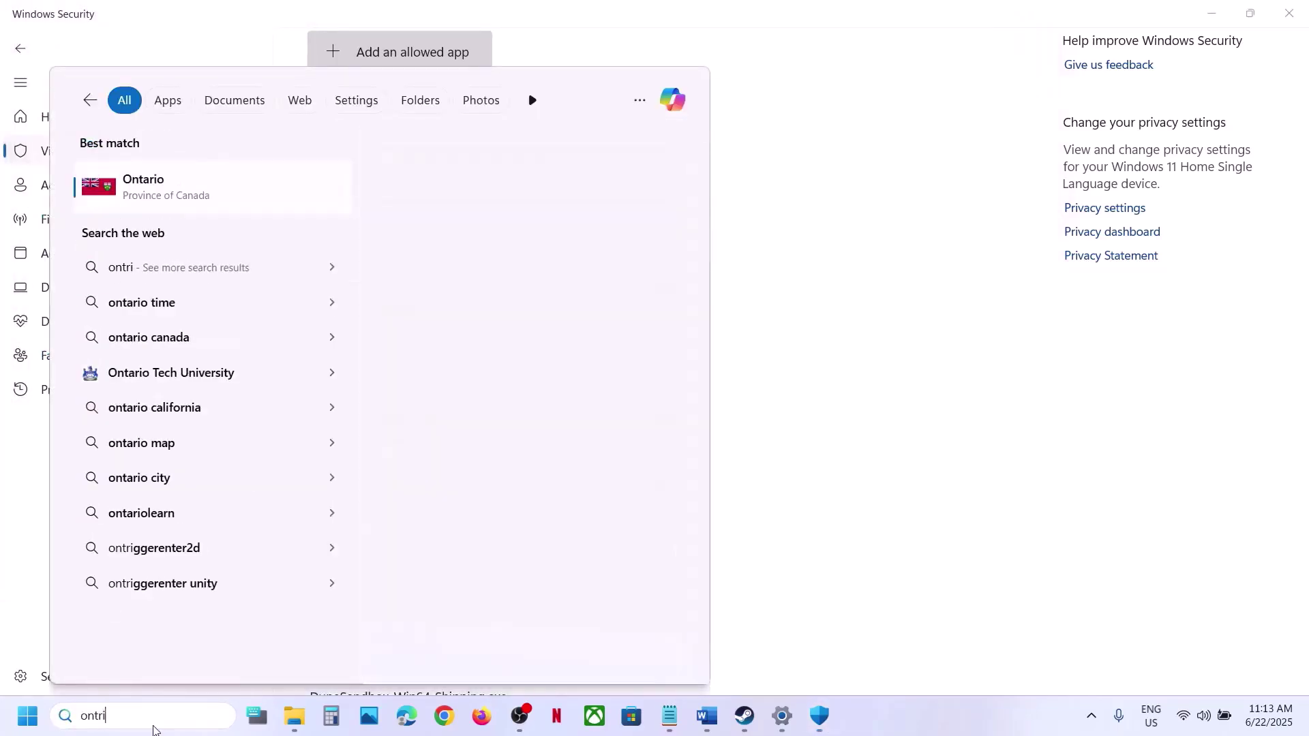
pyautogui.press('BackSpace')
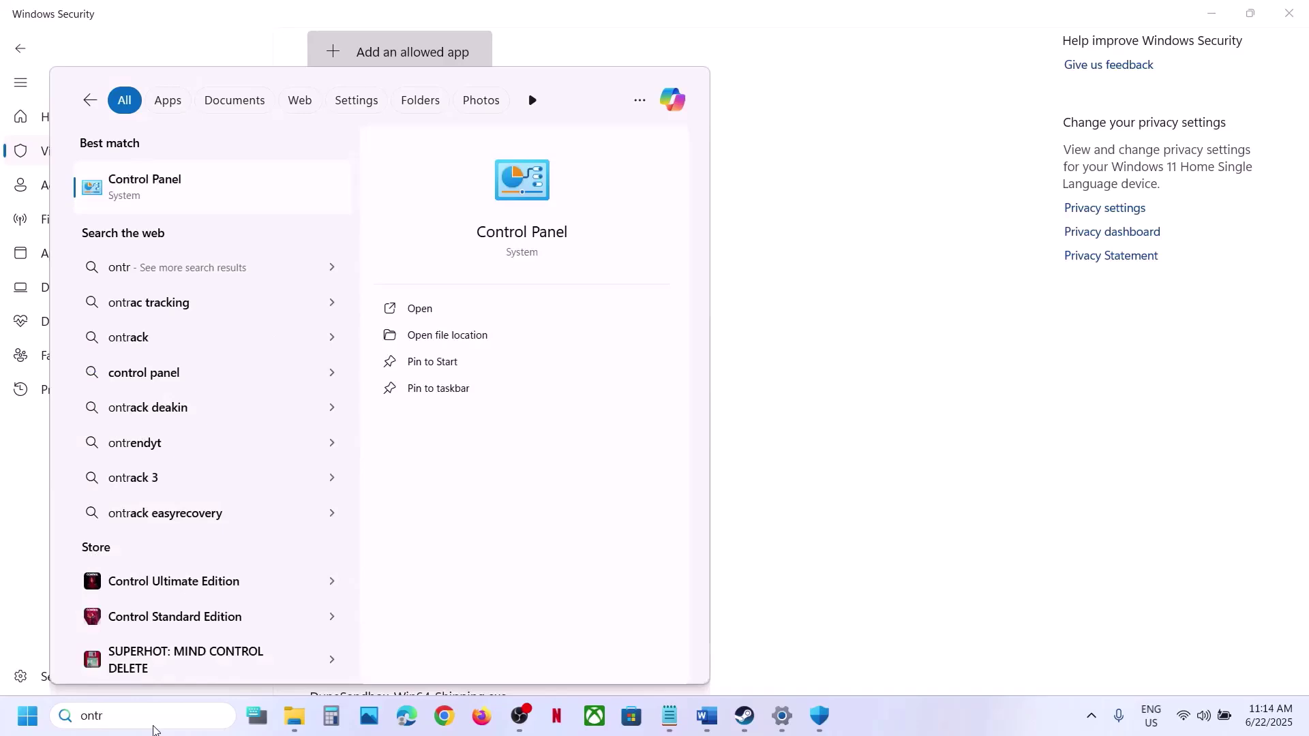
pyautogui.press('Return')
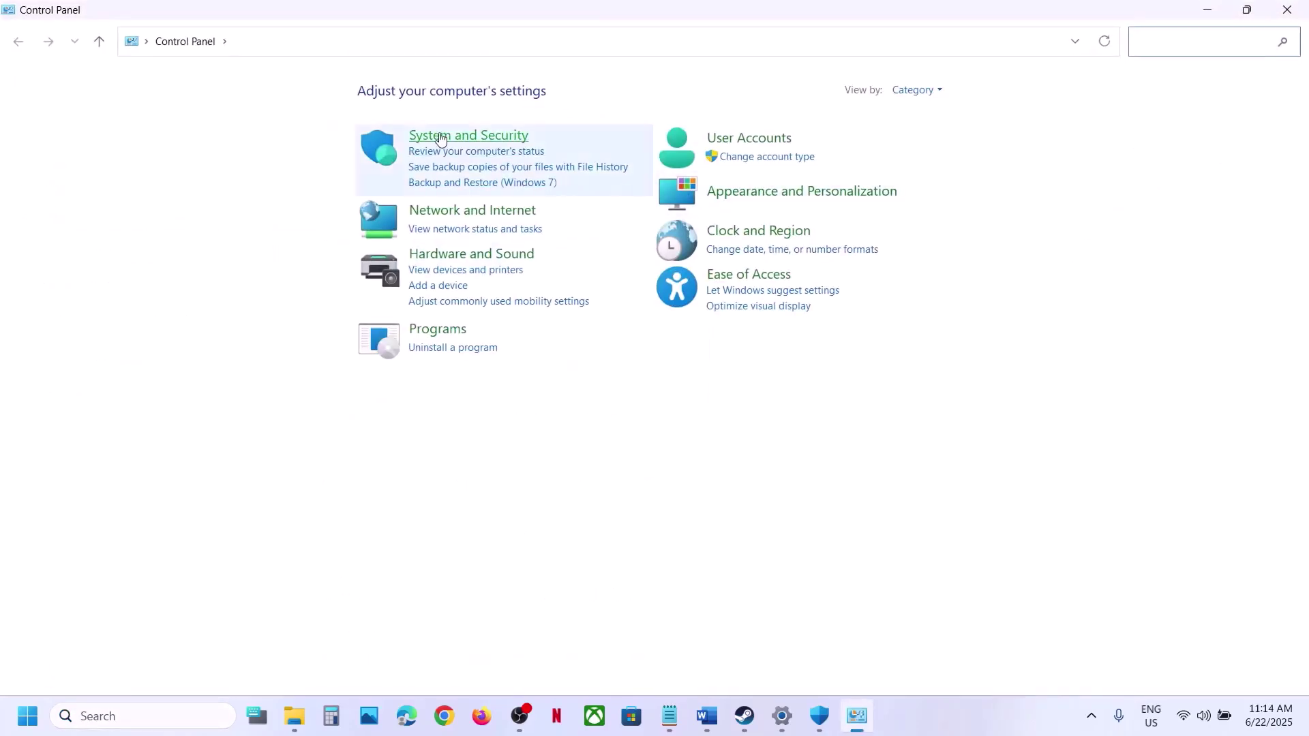
pyautogui.click(440, 138)
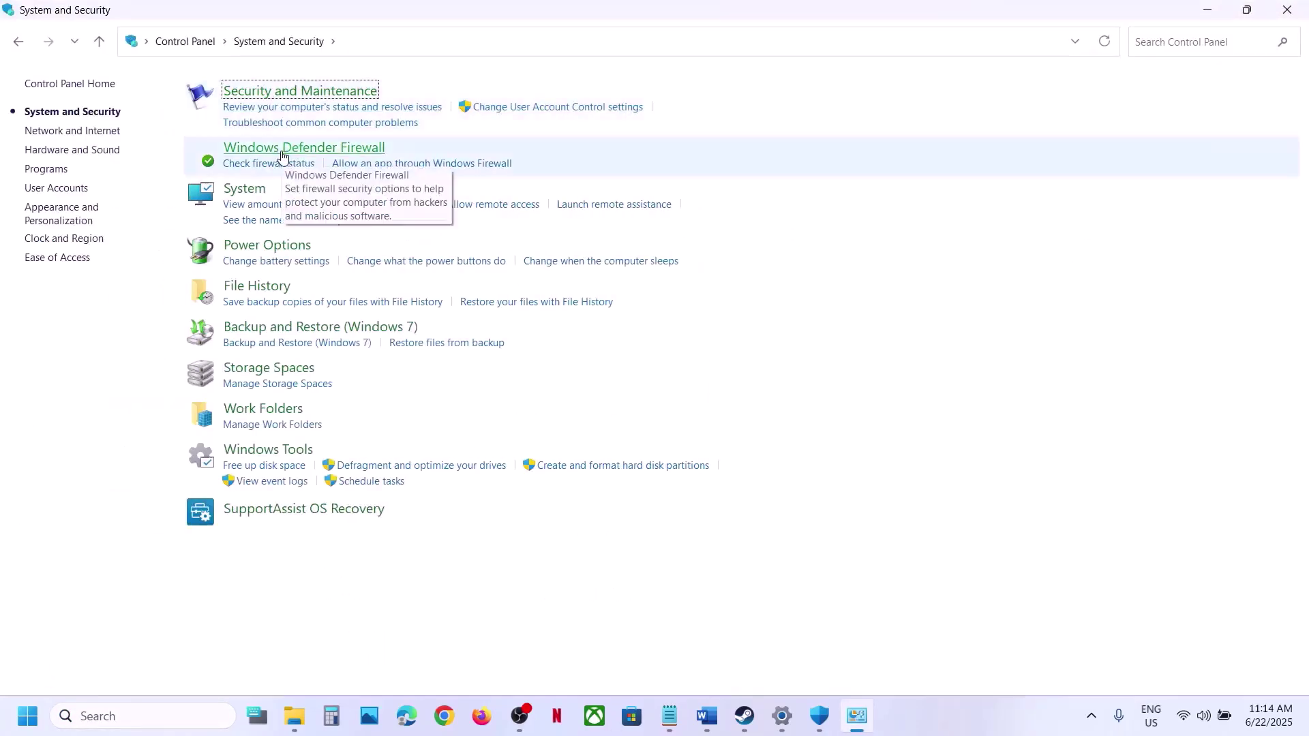
pyautogui.click(283, 154)
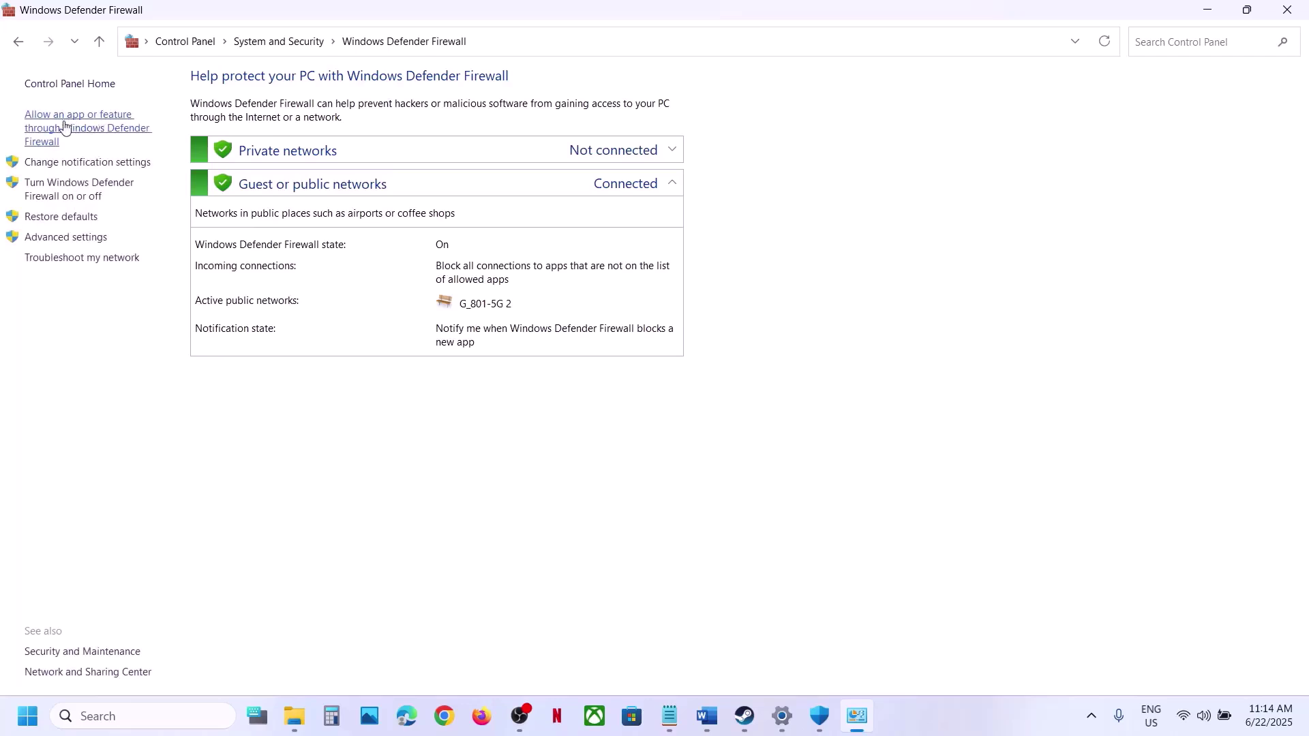
pyautogui.click(69, 126)
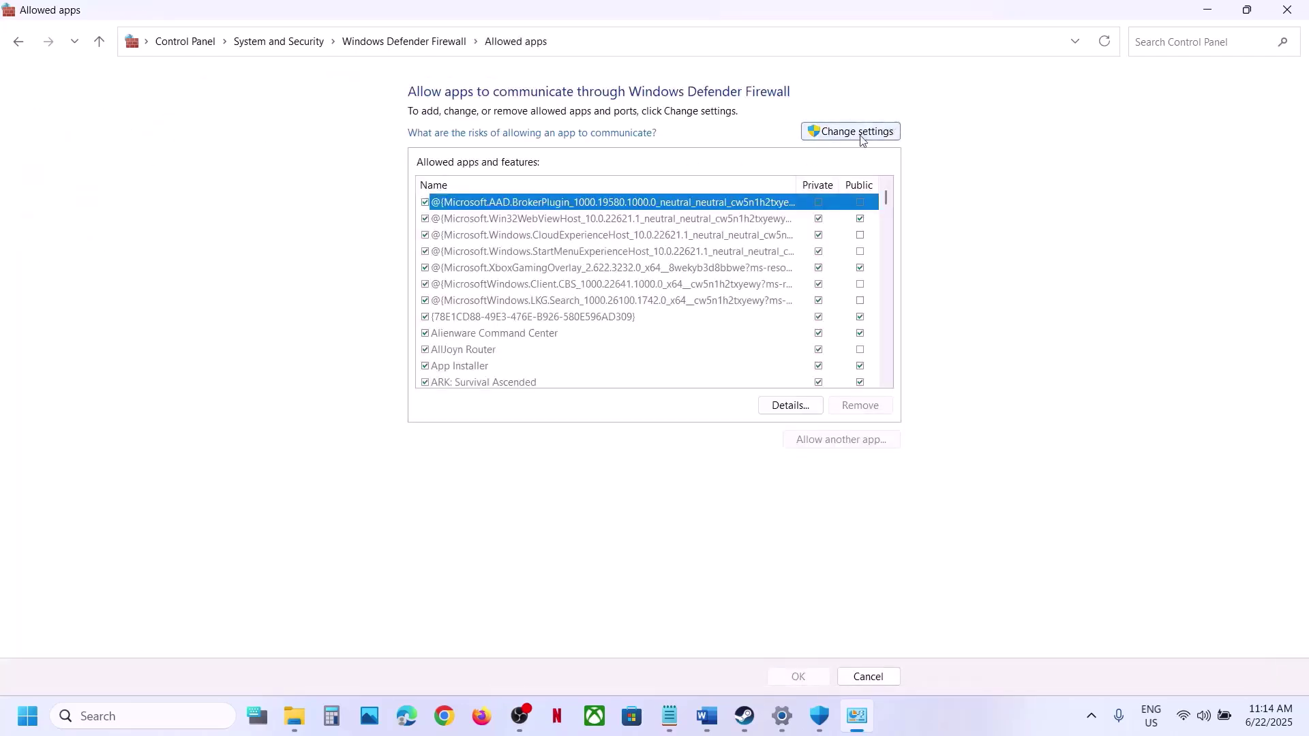
# - Try to add the PEAK application from steamapps\common\PEAK to the firewall's allowed apps, and close the add-app dialog
pyautogui.click(858, 132)
pyautogui.click(833, 447)
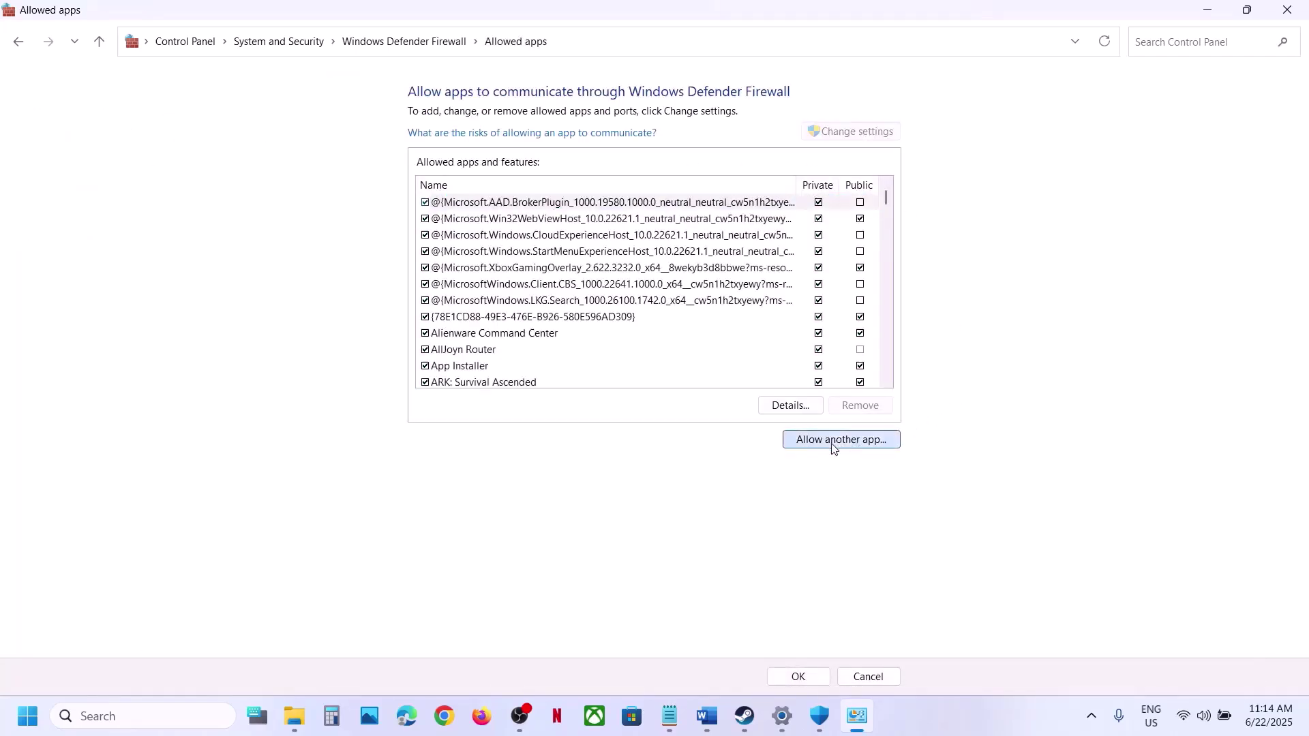
pyautogui.click(770, 437)
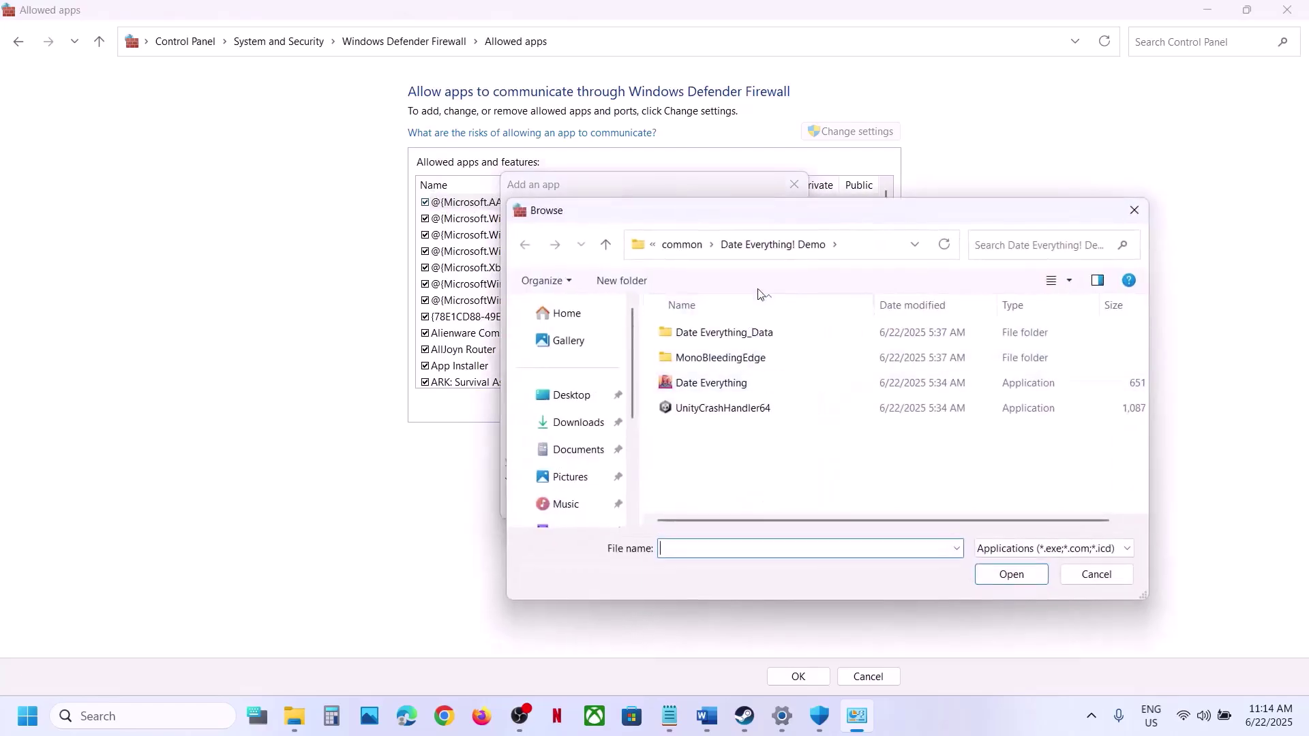
pyautogui.click(682, 245)
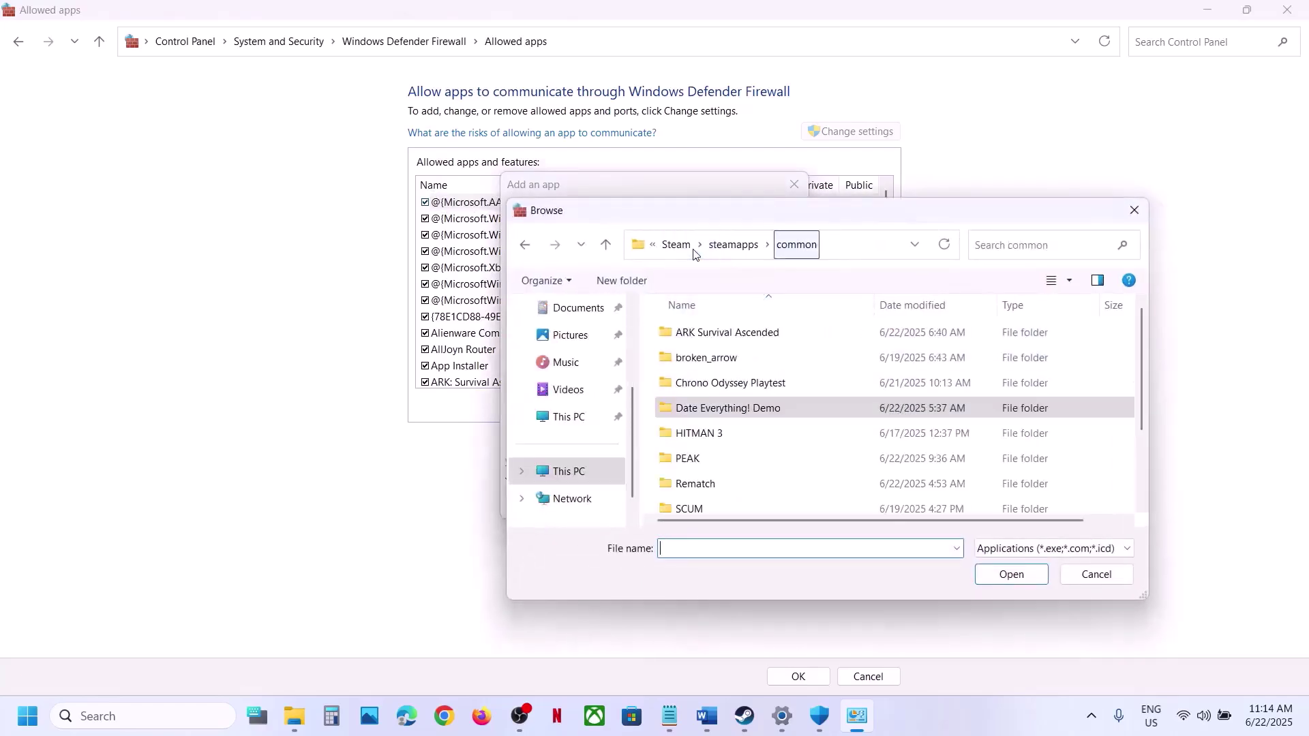
pyautogui.doubleClick(718, 458)
pyautogui.click(688, 407)
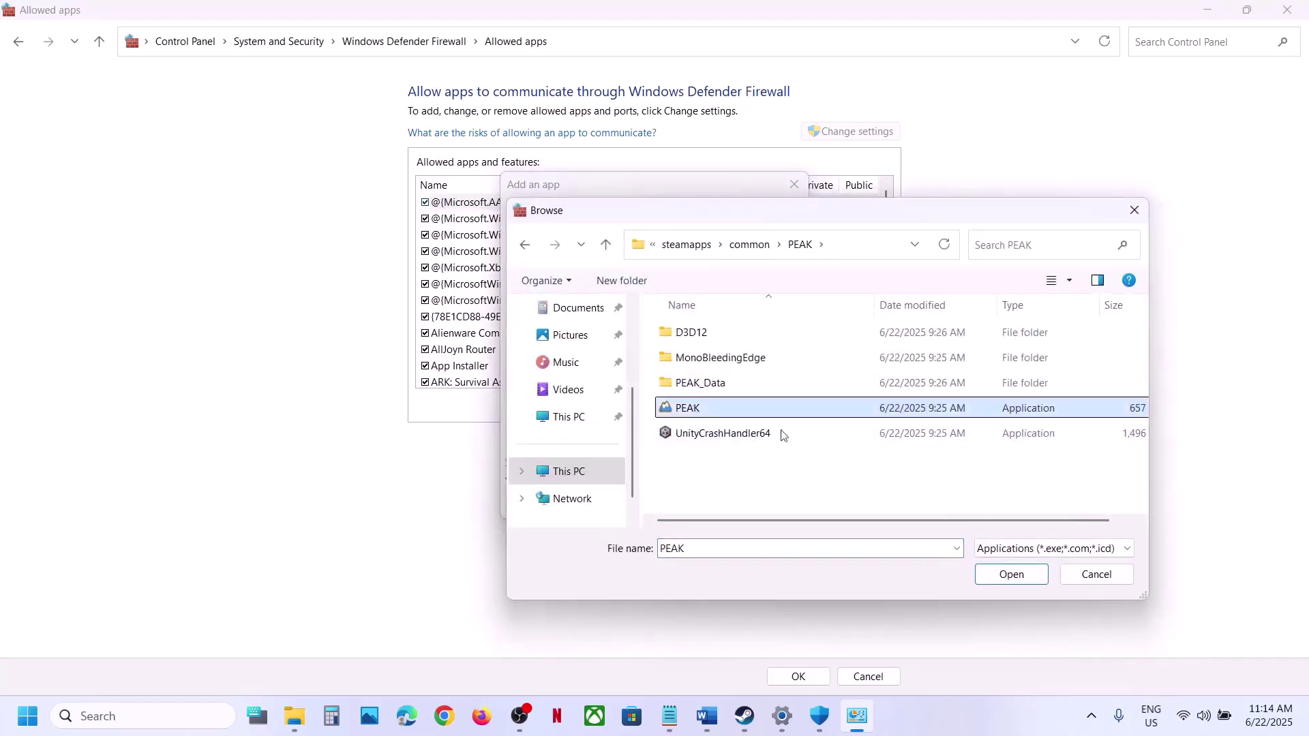
pyautogui.click(1011, 573)
pyautogui.click(709, 504)
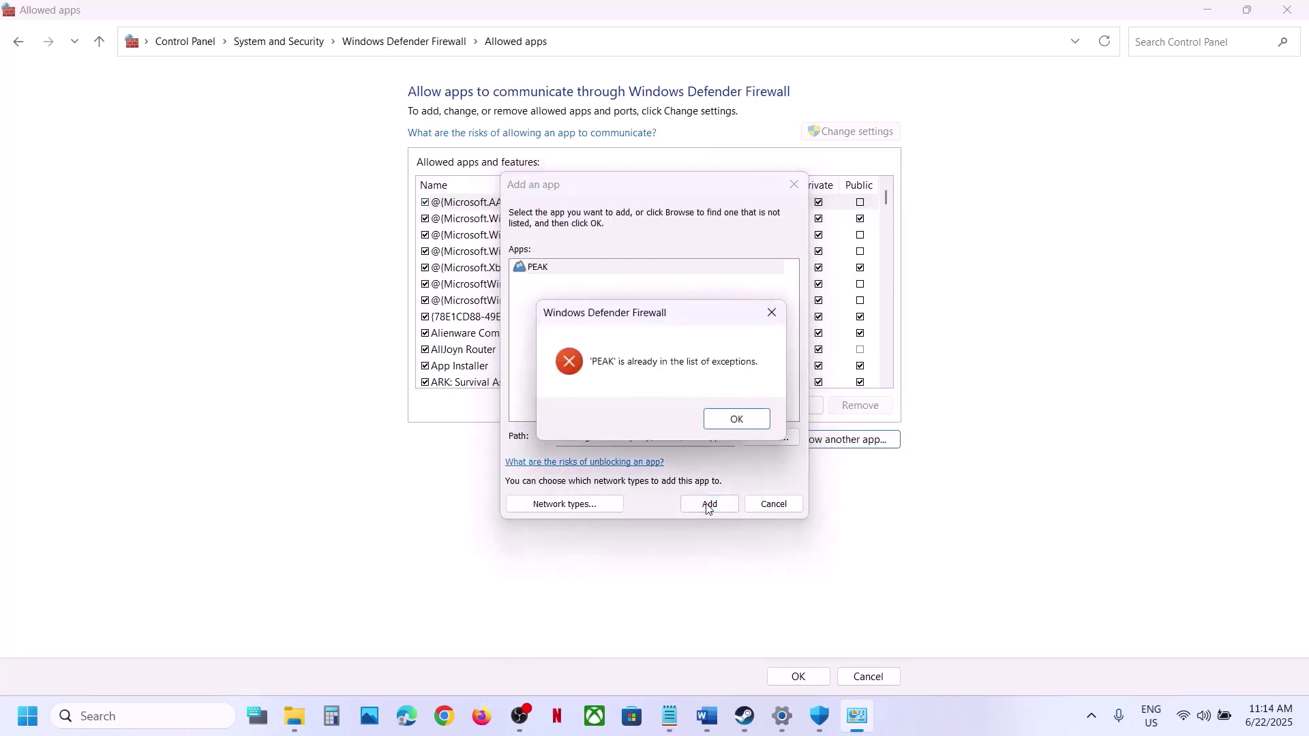
pyautogui.click(746, 419)
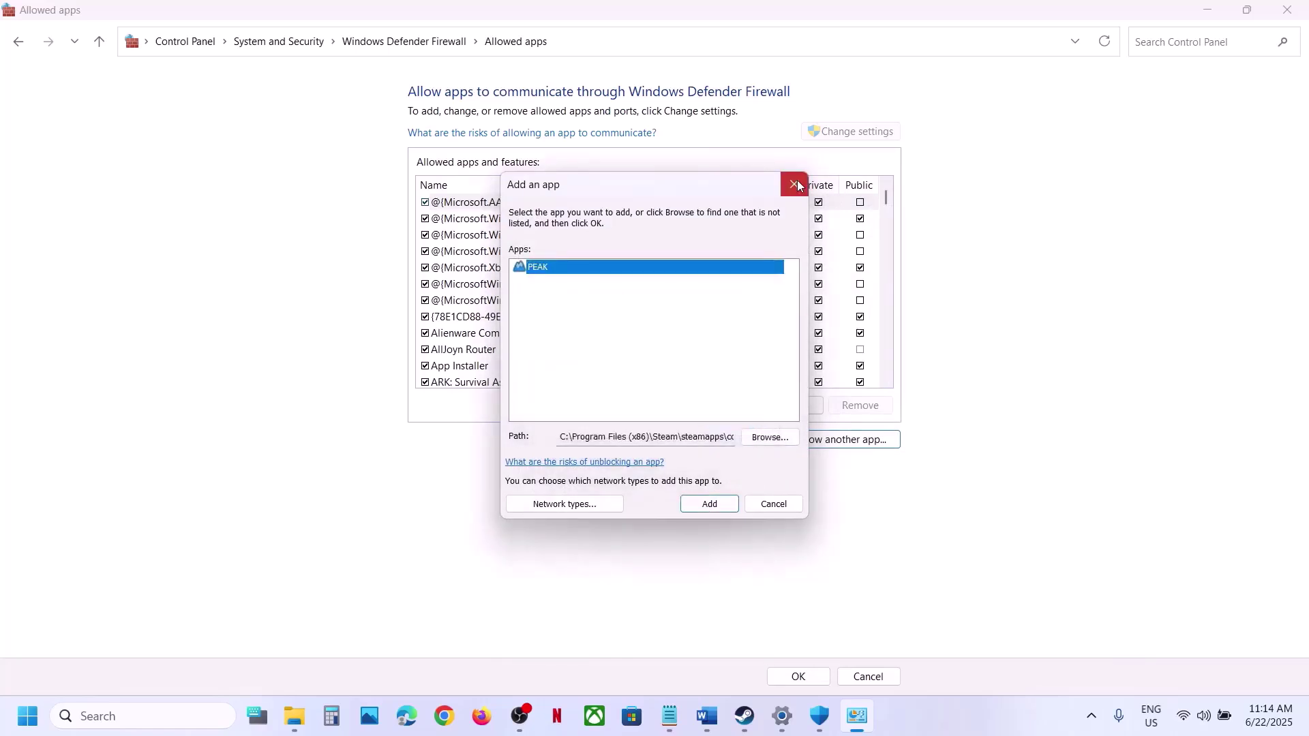
pyautogui.click(795, 183)
# - Locate PEAK in the firewall's allowed apps and confirm the list, closing the open security, Settings and File Explorer windows to return to the fix list
pyautogui.click(574, 322)
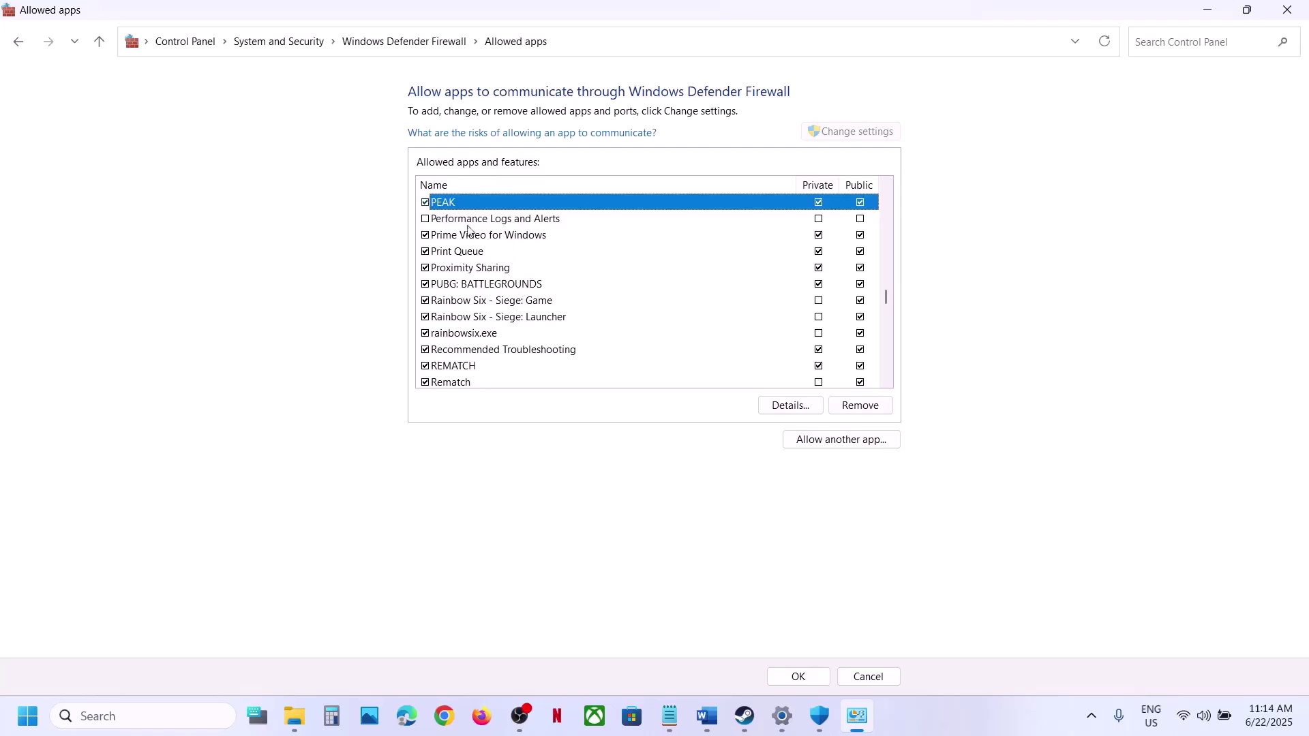
pyautogui.click(798, 677)
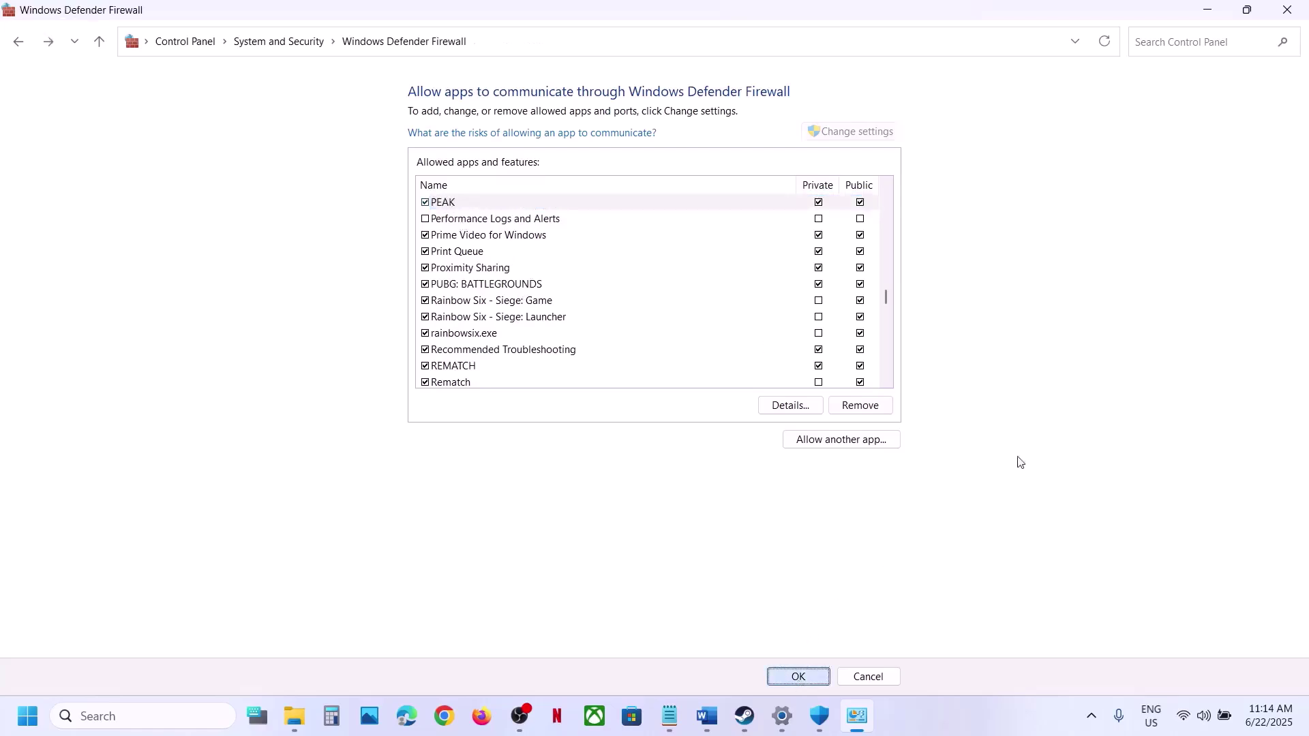
pyautogui.click(1289, 12)
pyautogui.click(1290, 14)
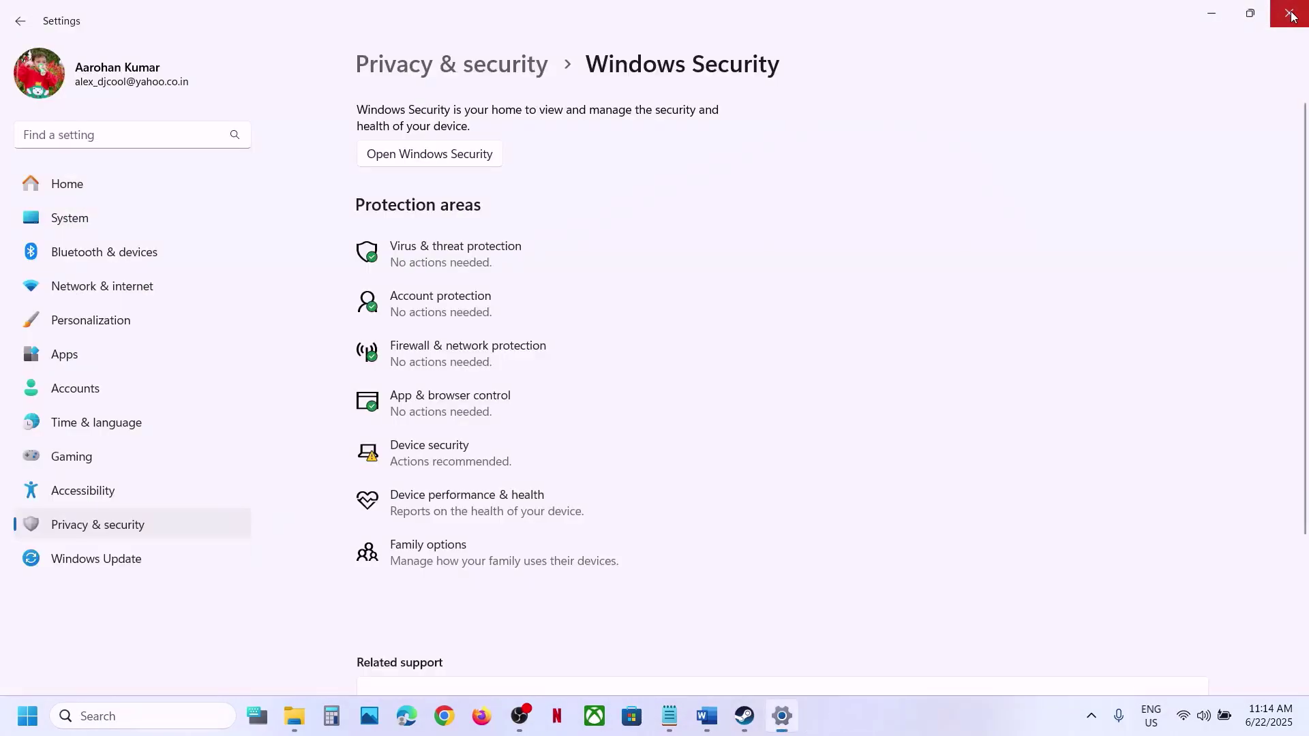
pyautogui.click(1291, 14)
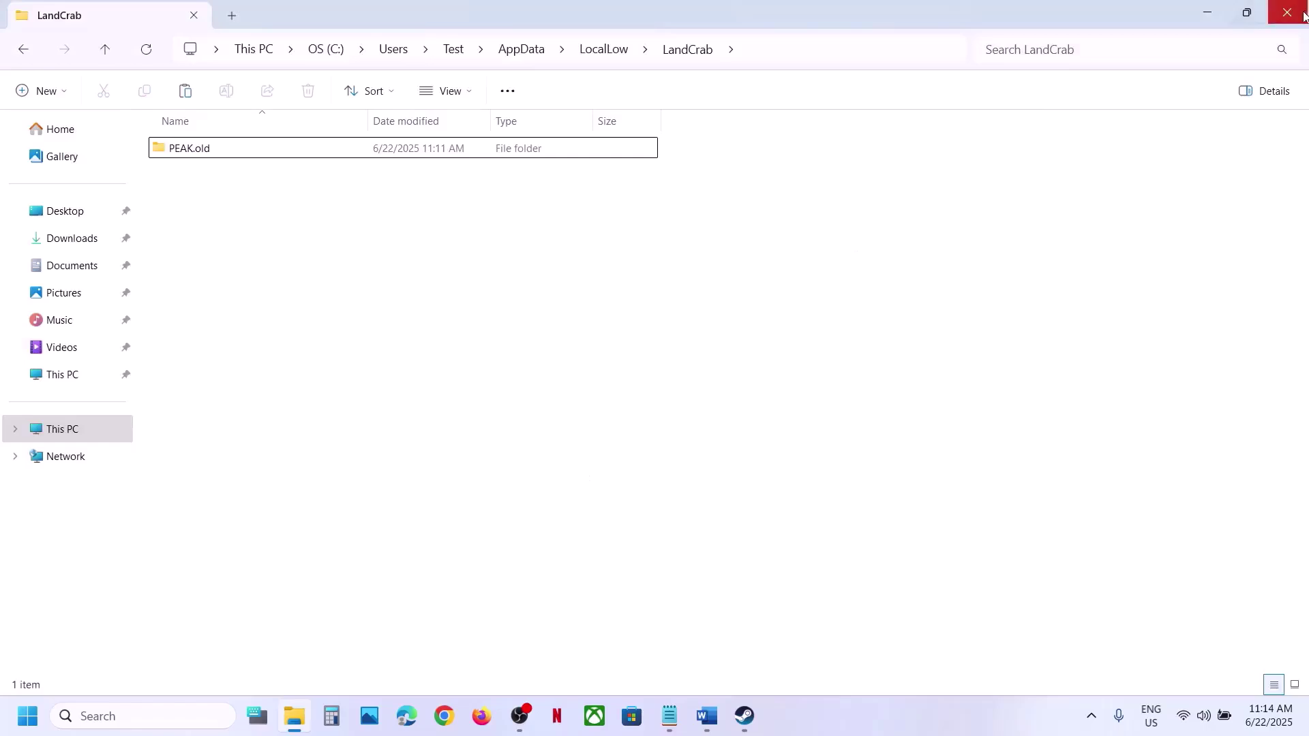
pyautogui.hotkey('alt', 'F4')
pyautogui.scroll(-5, 577, 528)
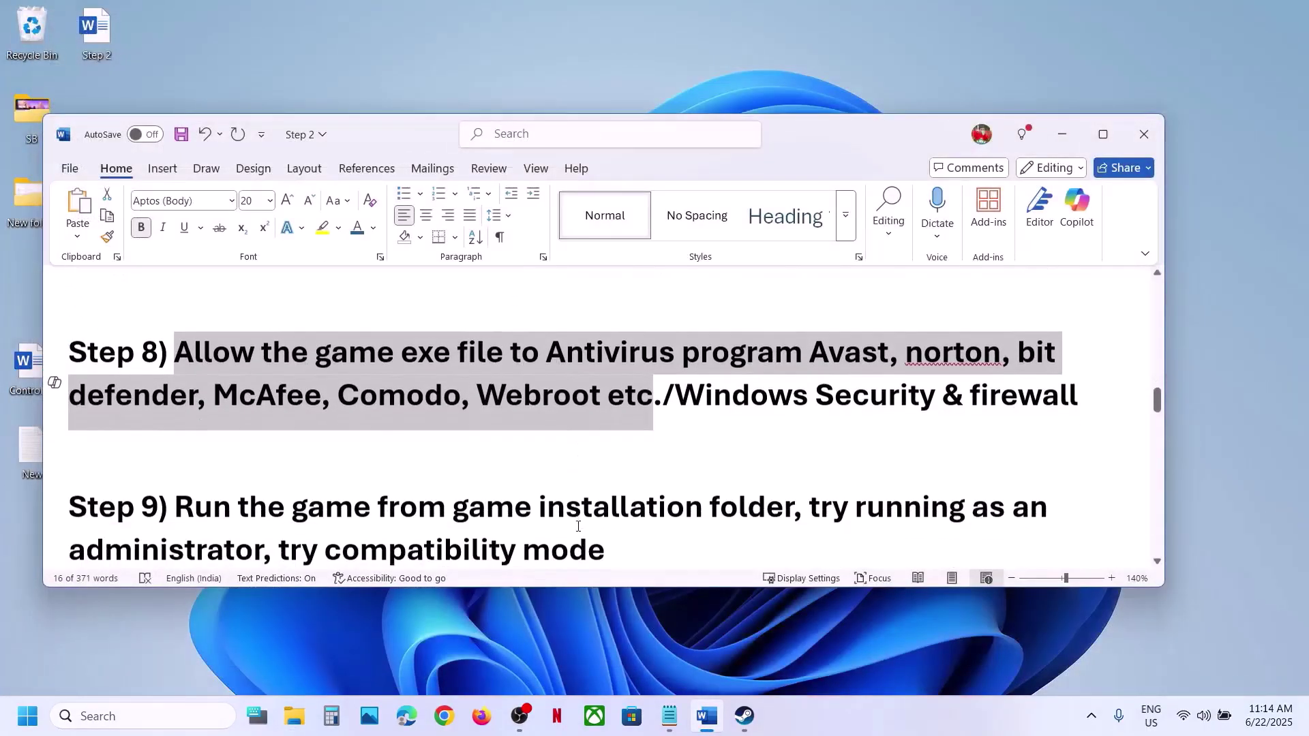
# - Switch to Steam and browse PEAK's local files to open its installation folder
pyautogui.click(745, 717)
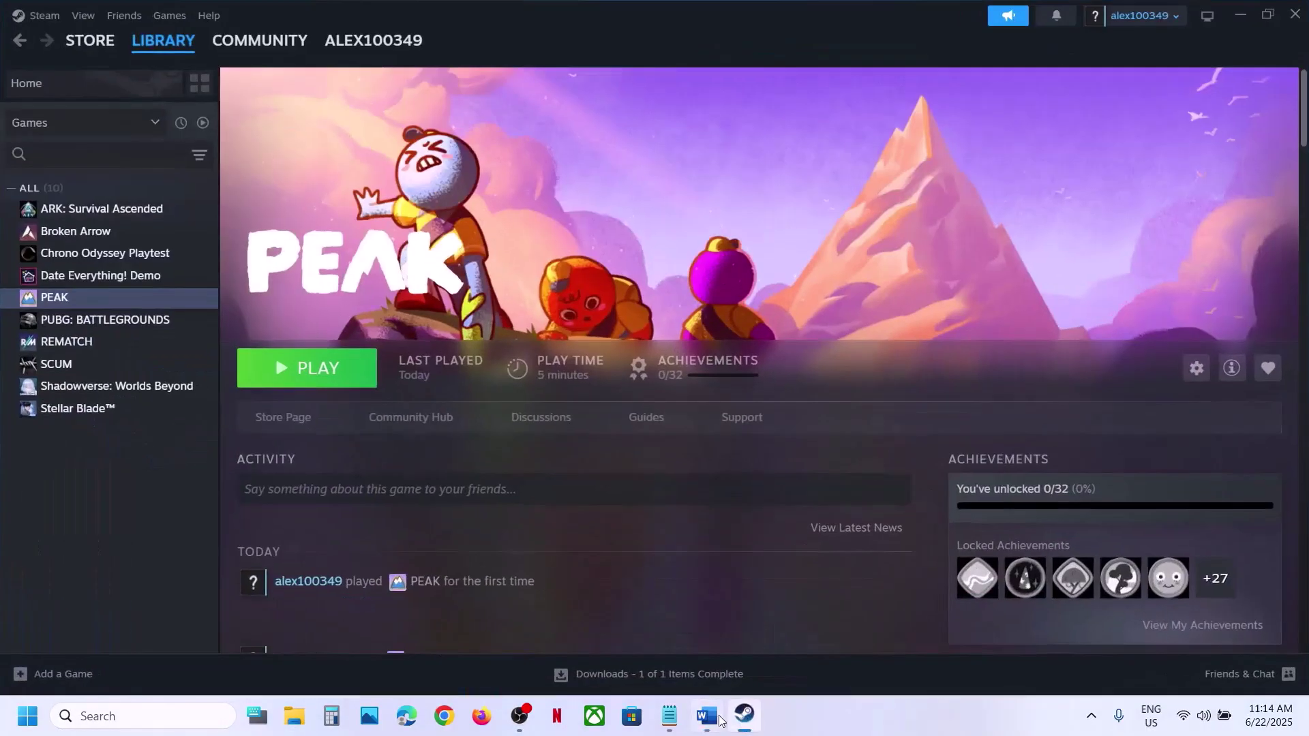
pyautogui.click(707, 716)
pyautogui.click(707, 715)
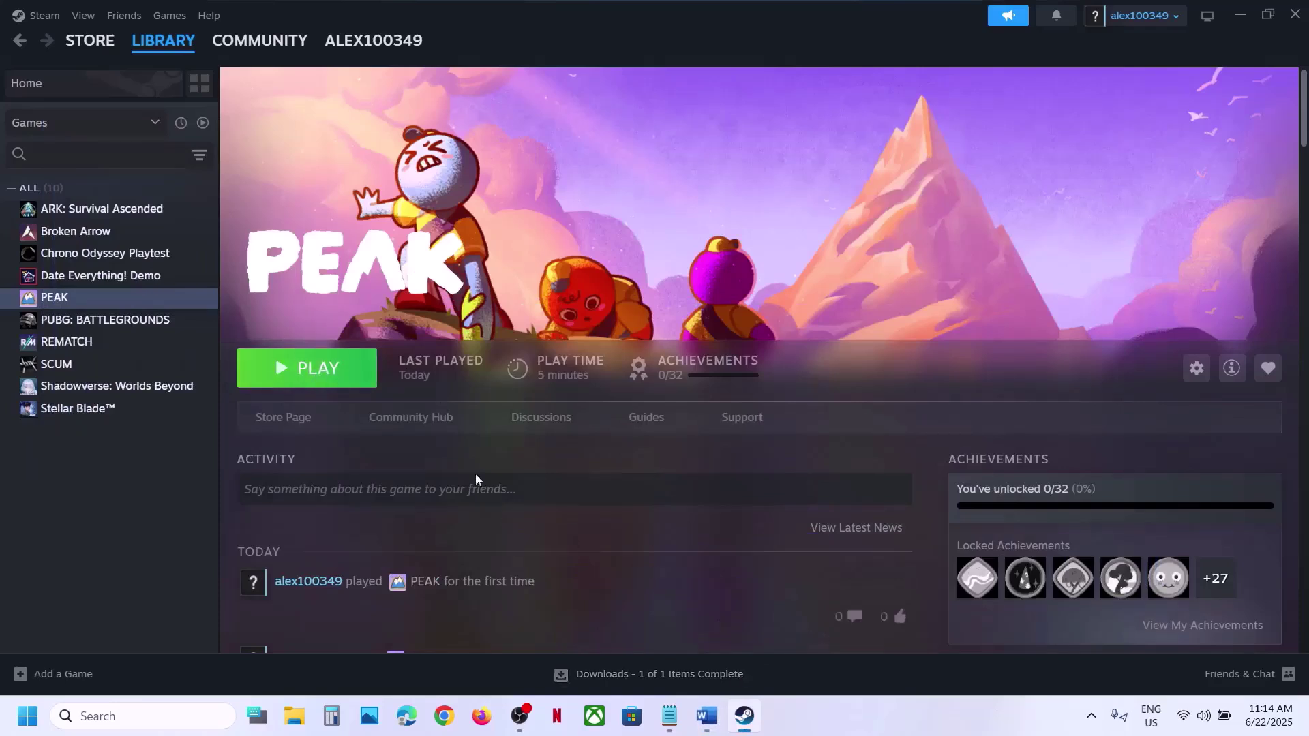
pyautogui.rightClick(63, 293)
pyautogui.moveTo(129, 394)
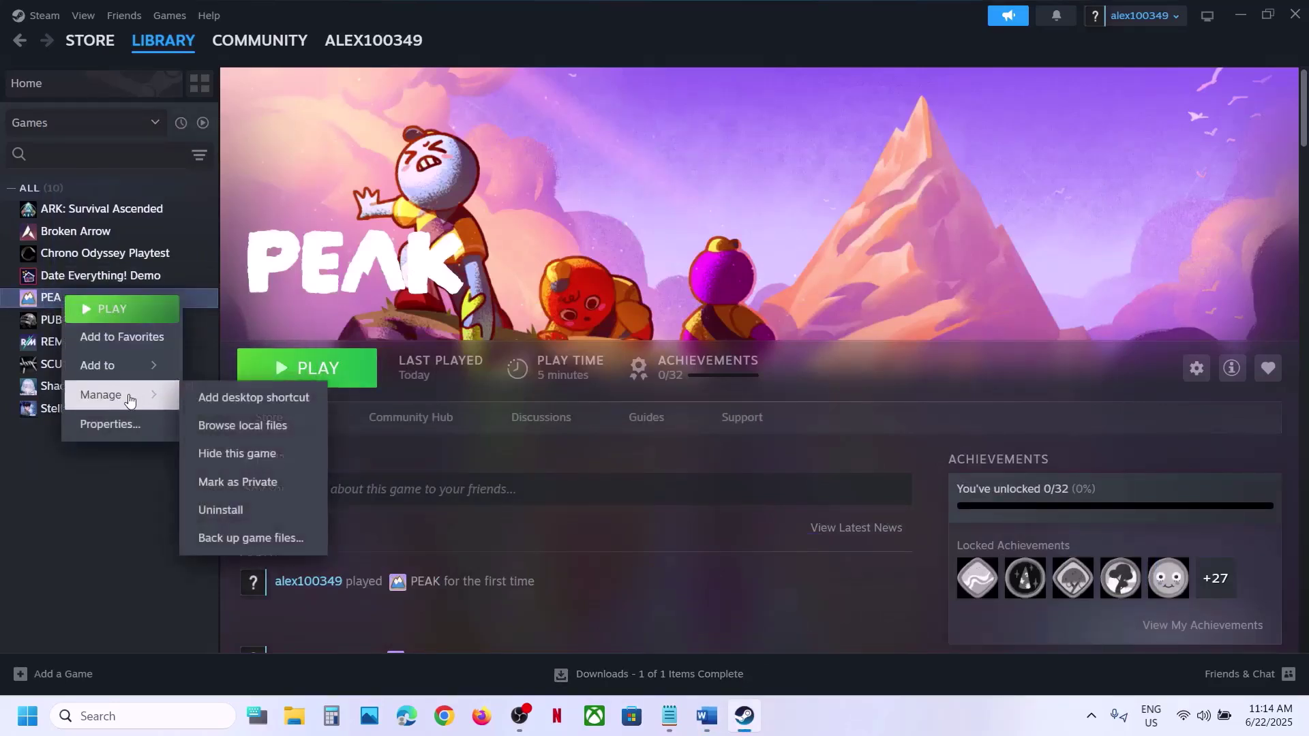
pyautogui.click(264, 427)
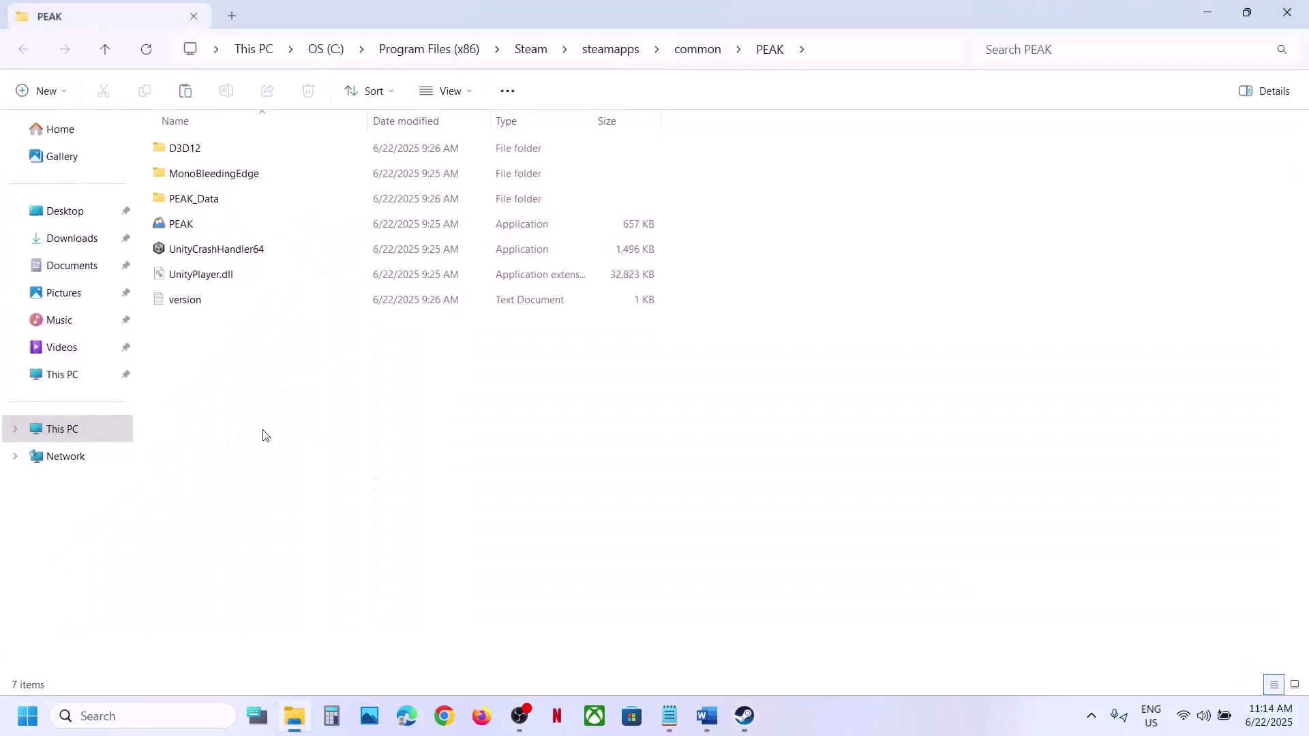
# - Set the PEAK application to run as an administrator in its compatibility properties and apply the change
pyautogui.click(185, 229)
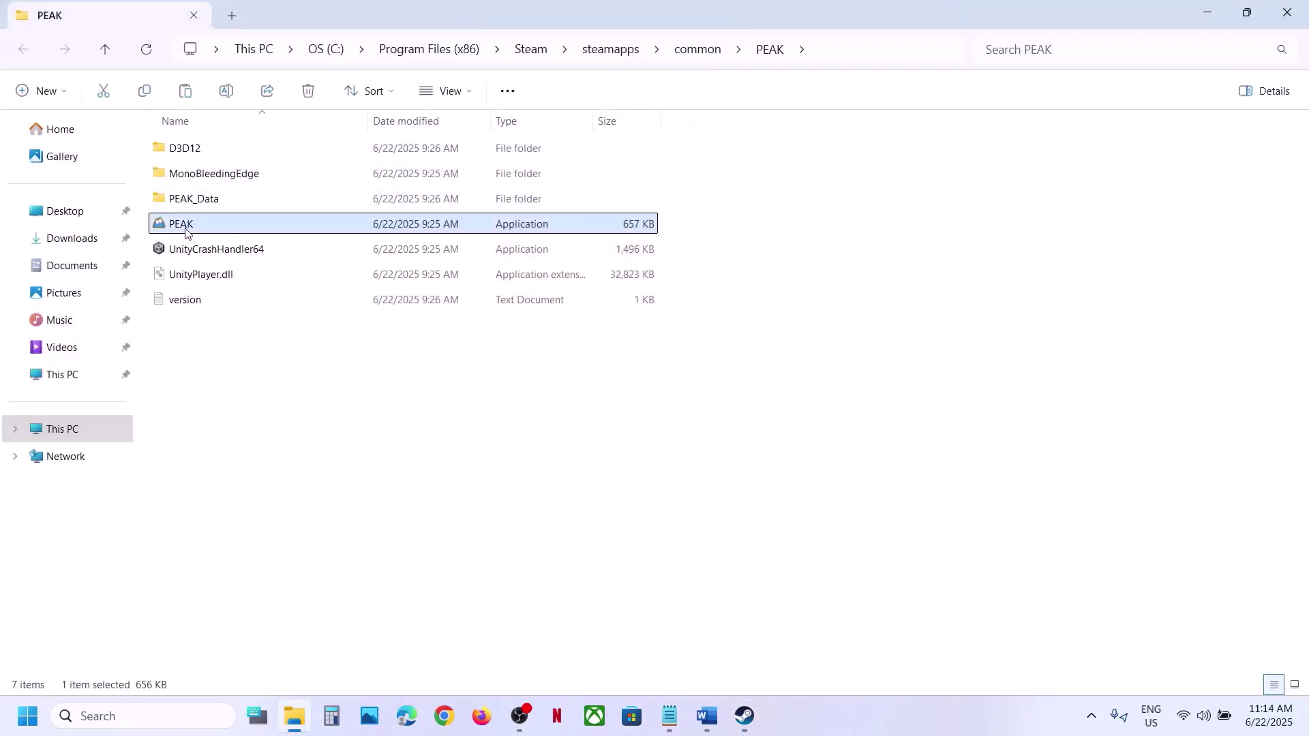
pyautogui.rightClick(237, 230)
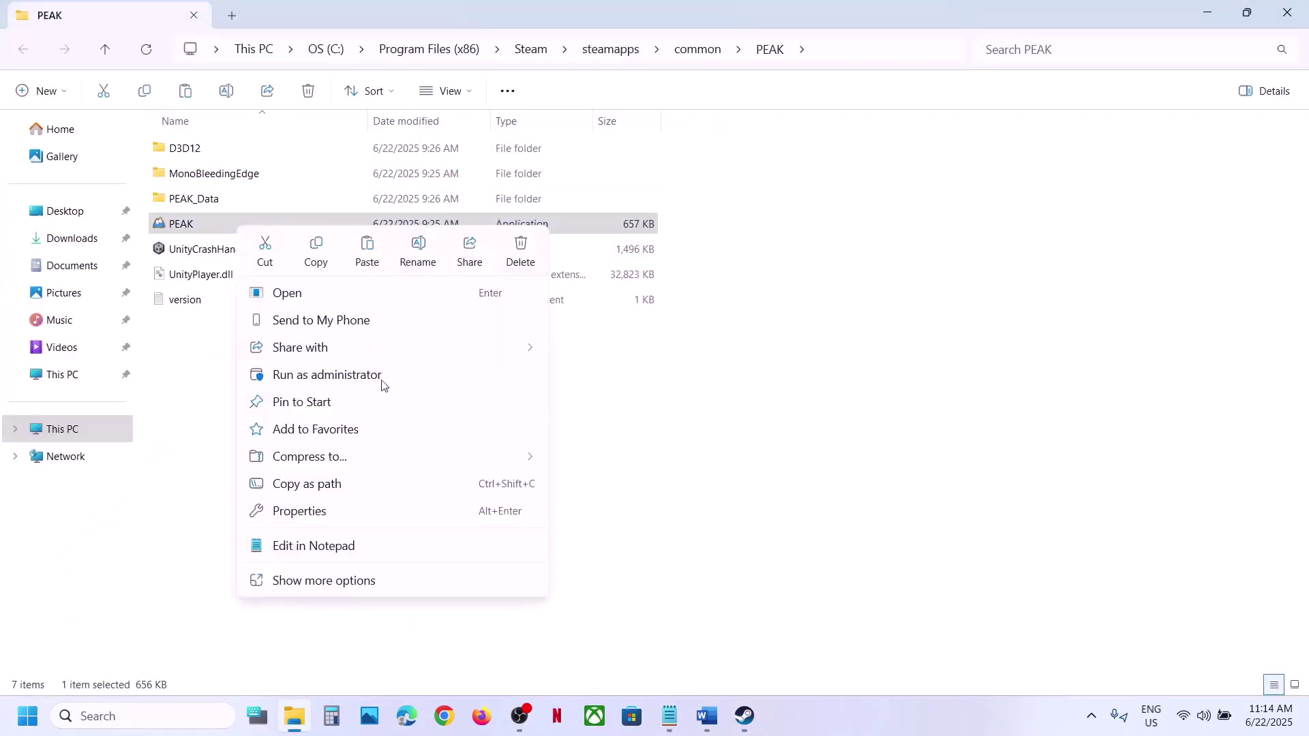
pyautogui.click(311, 510)
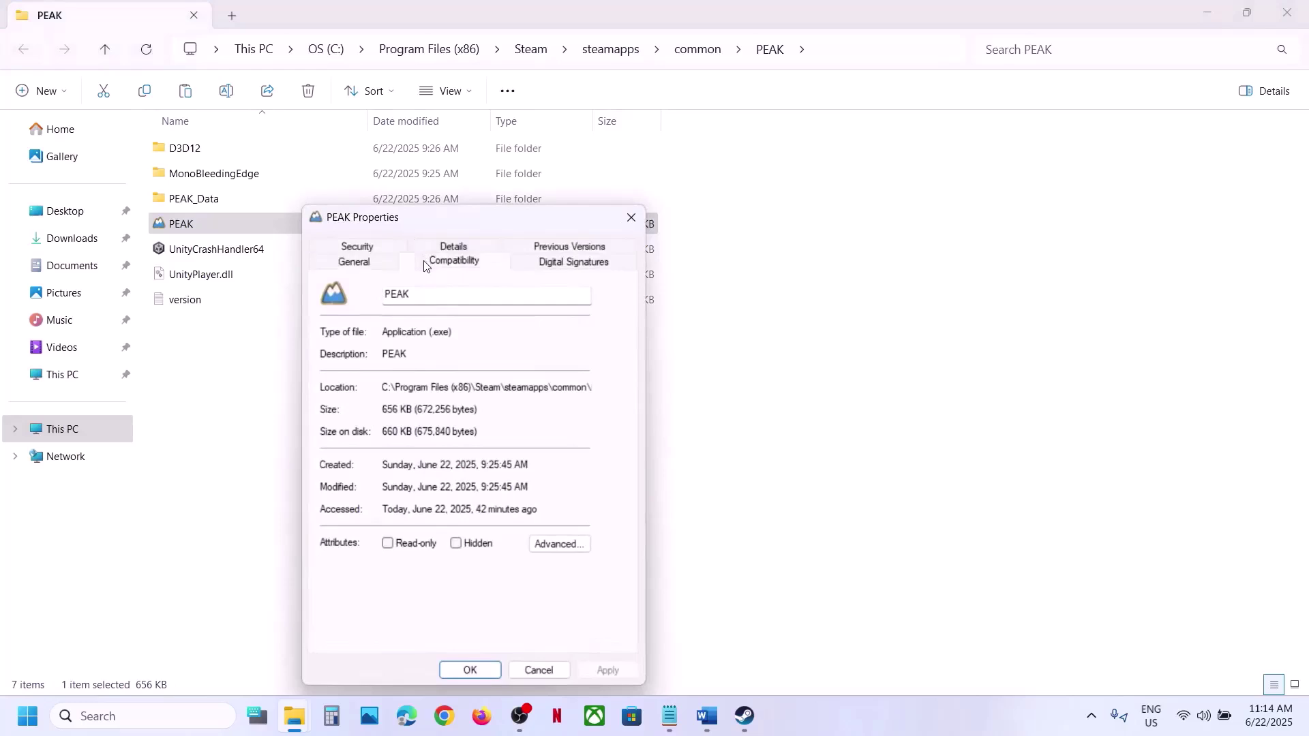
pyautogui.click(429, 261)
pyautogui.click(333, 537)
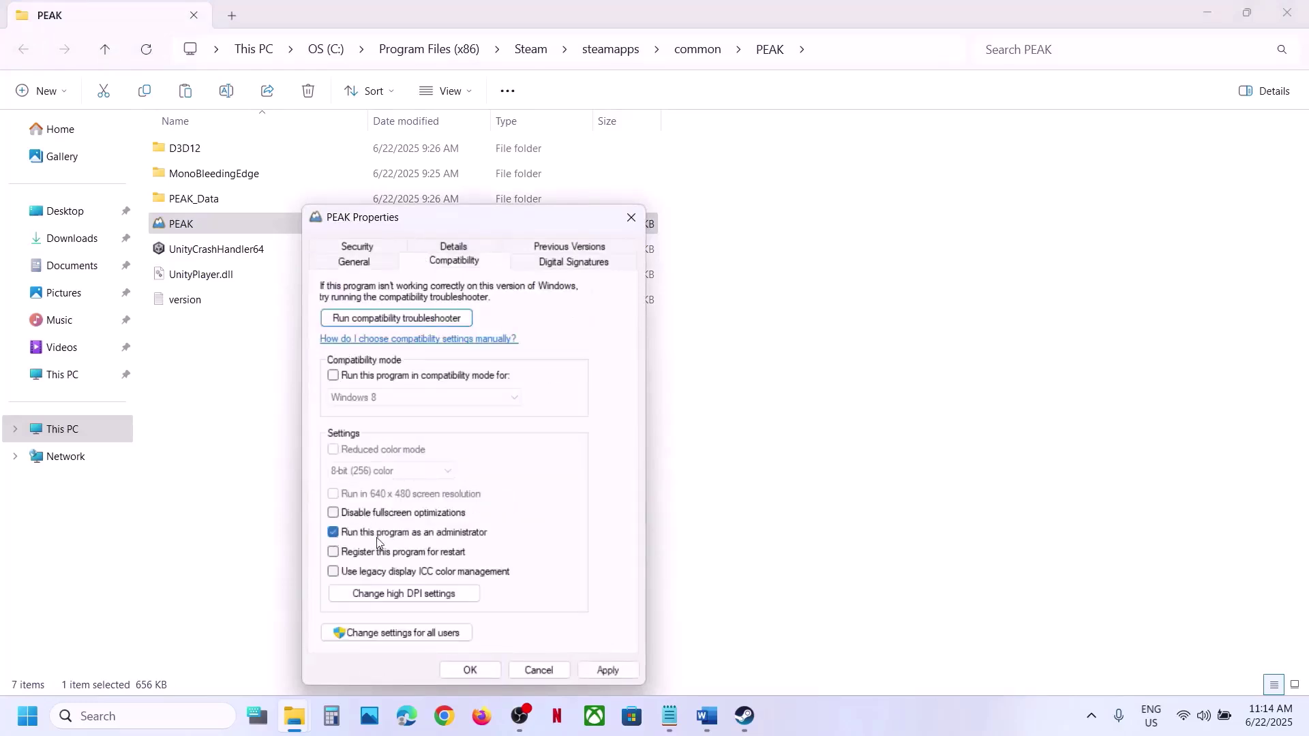
pyautogui.click(609, 671)
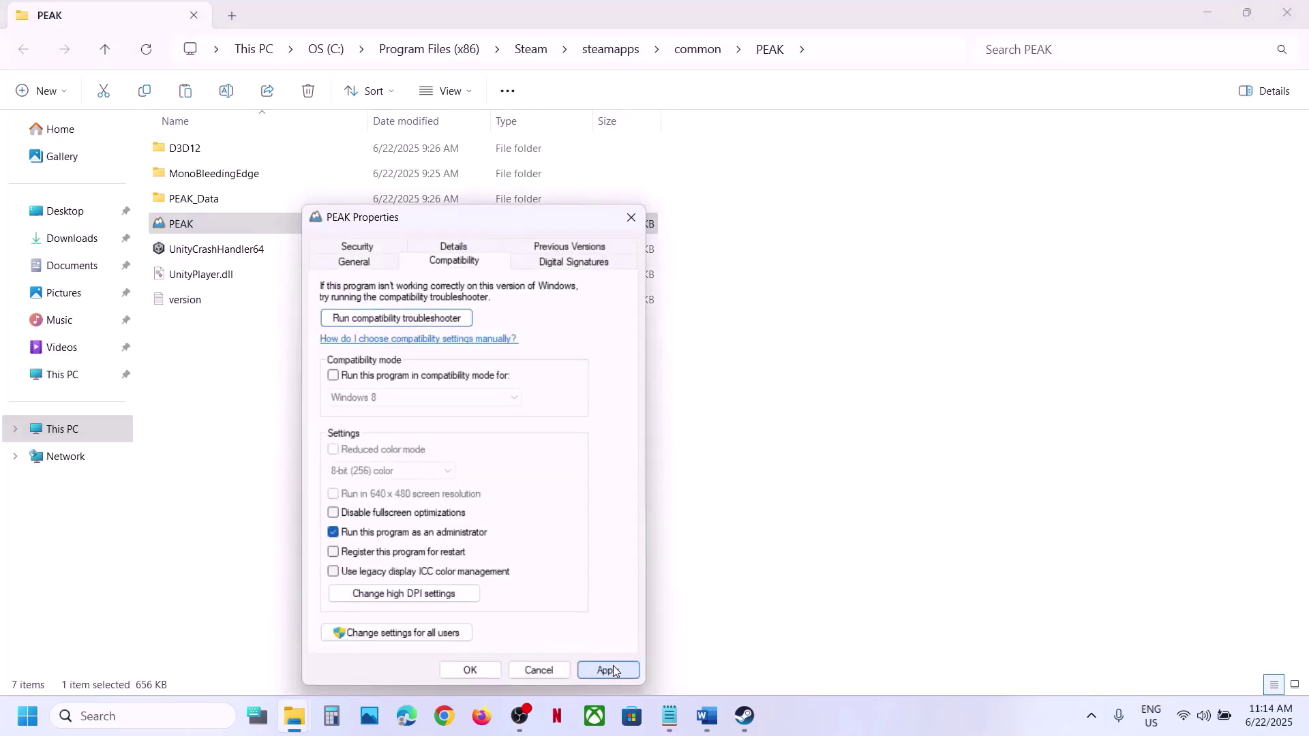
pyautogui.click(470, 670)
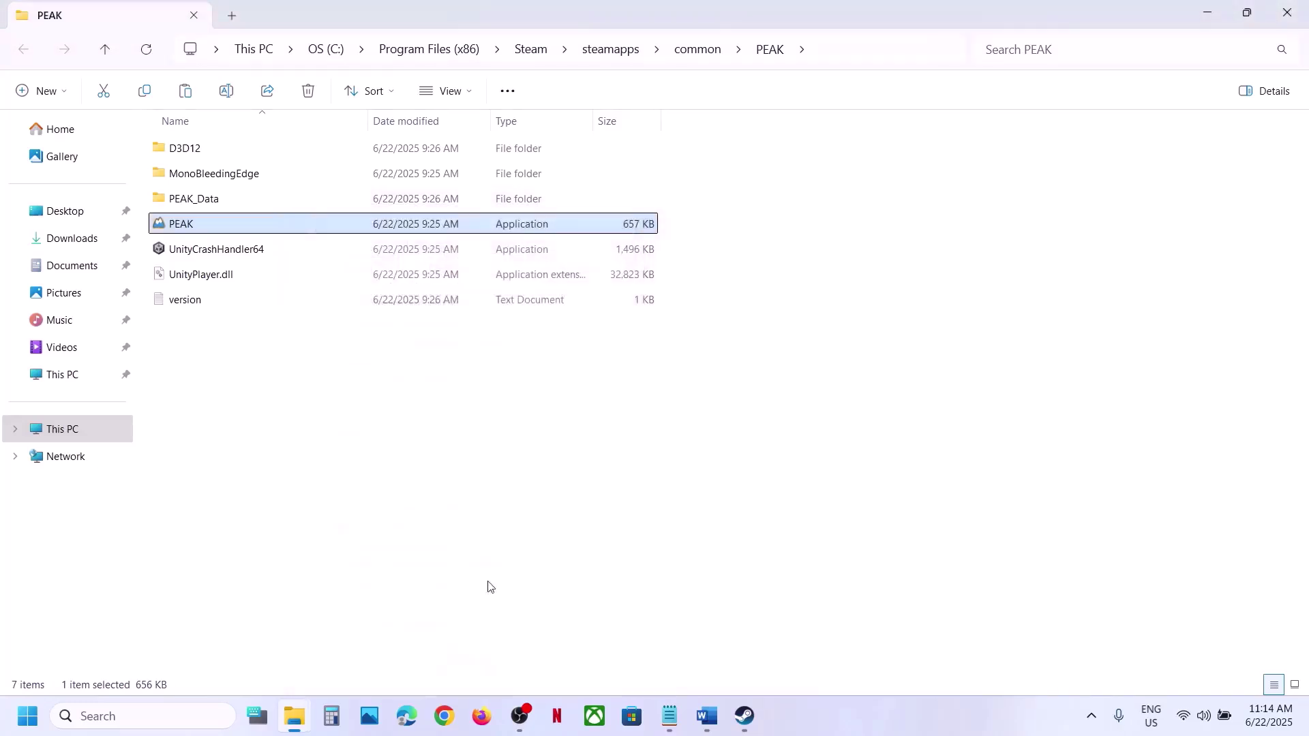
# - Enable compatibility mode for the PEAK application, applying Windows 8 first and Windows 7 second
pyautogui.rightClick(217, 230)
pyautogui.click(310, 513)
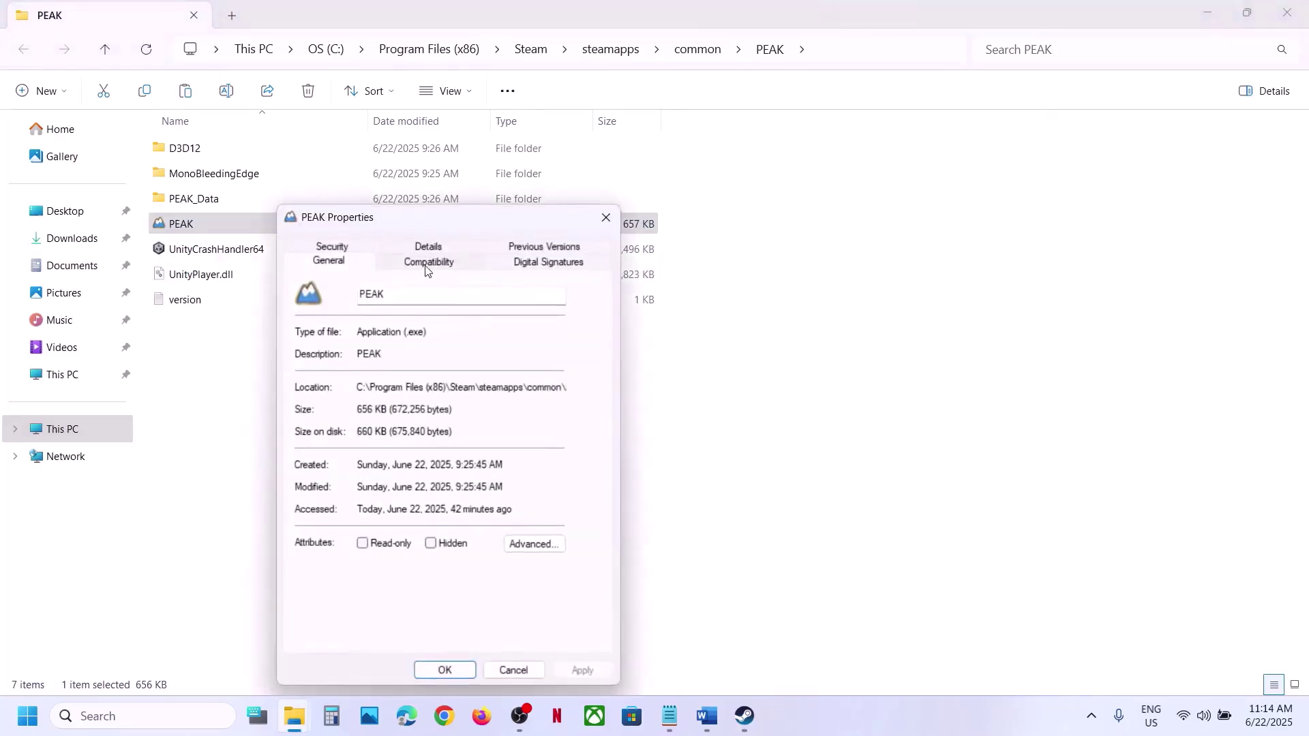
pyautogui.click(425, 265)
pyautogui.click(307, 377)
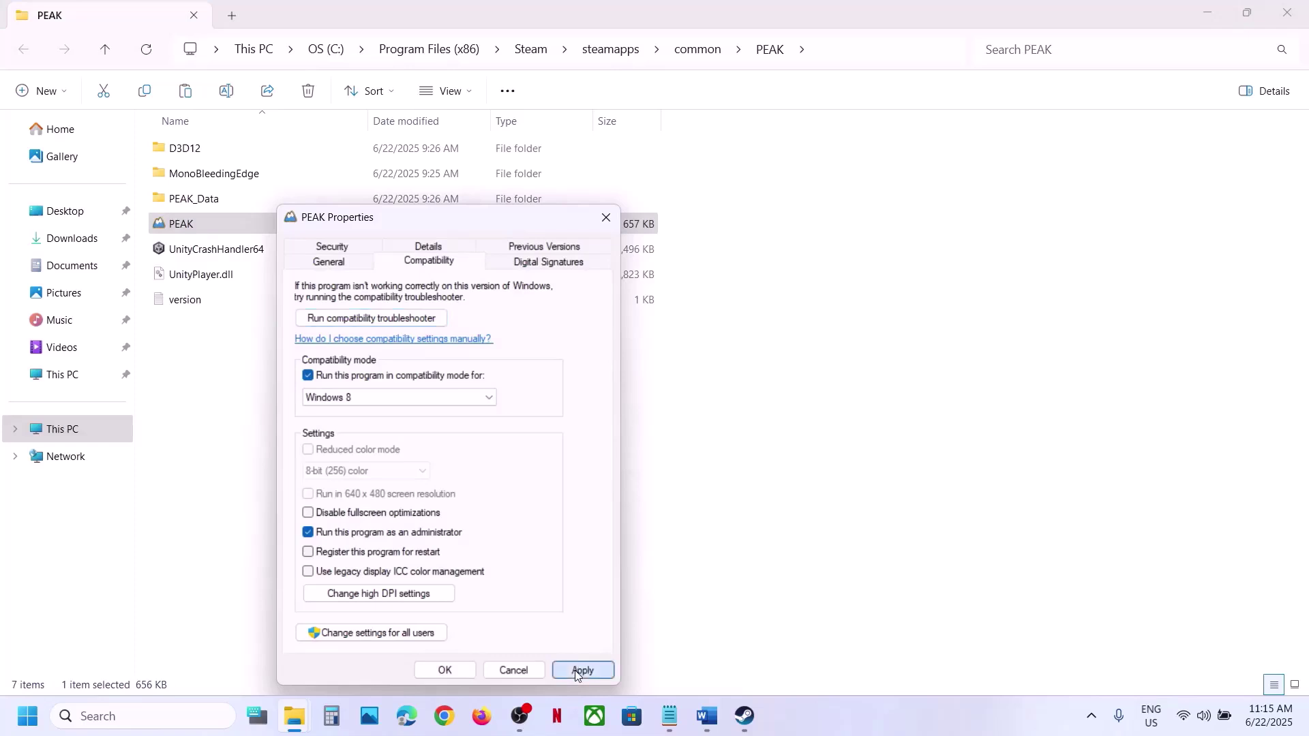
pyautogui.click(576, 670)
pyautogui.click(428, 403)
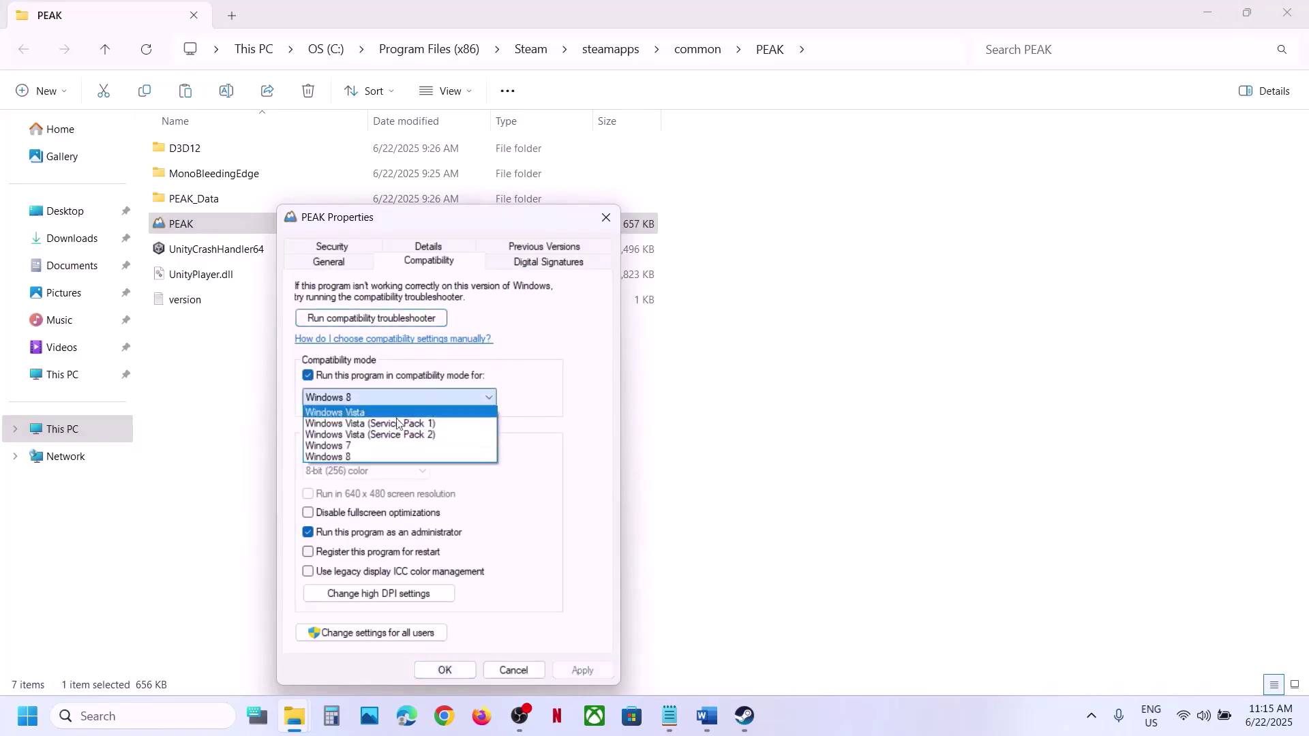
pyautogui.click(365, 444)
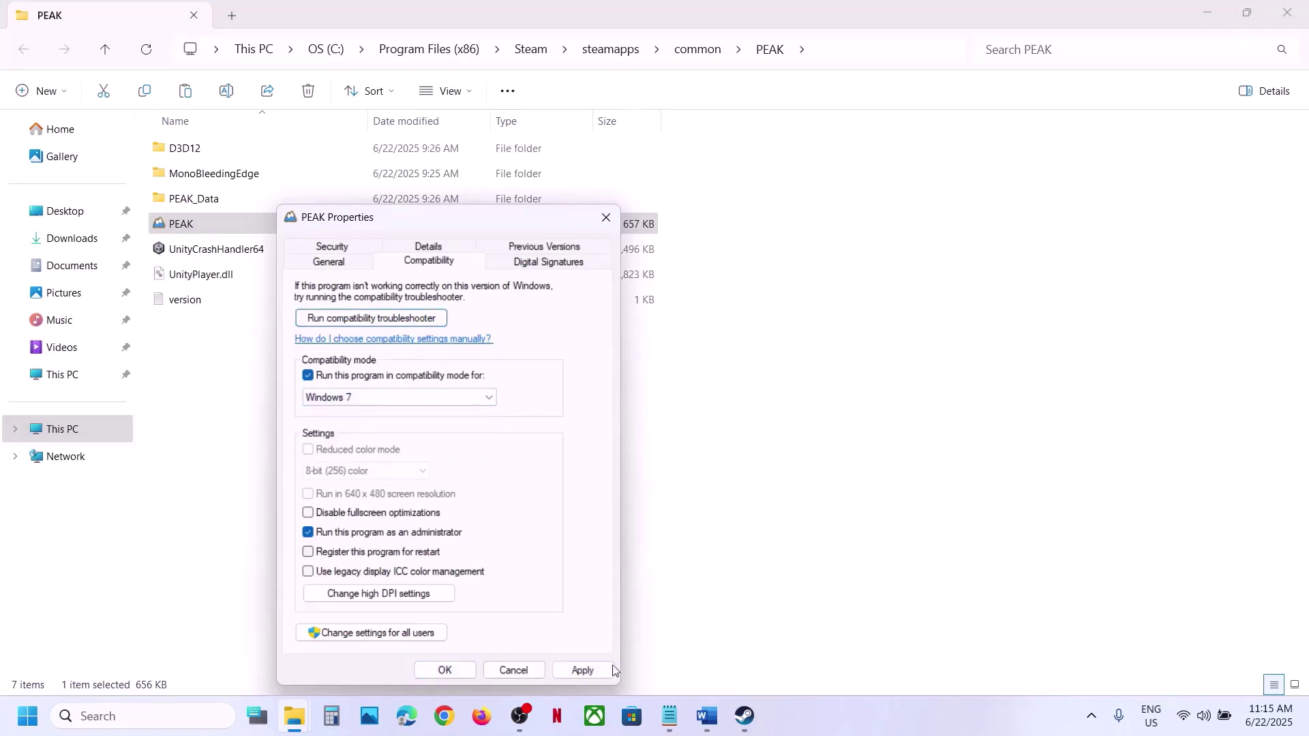
pyautogui.click(580, 669)
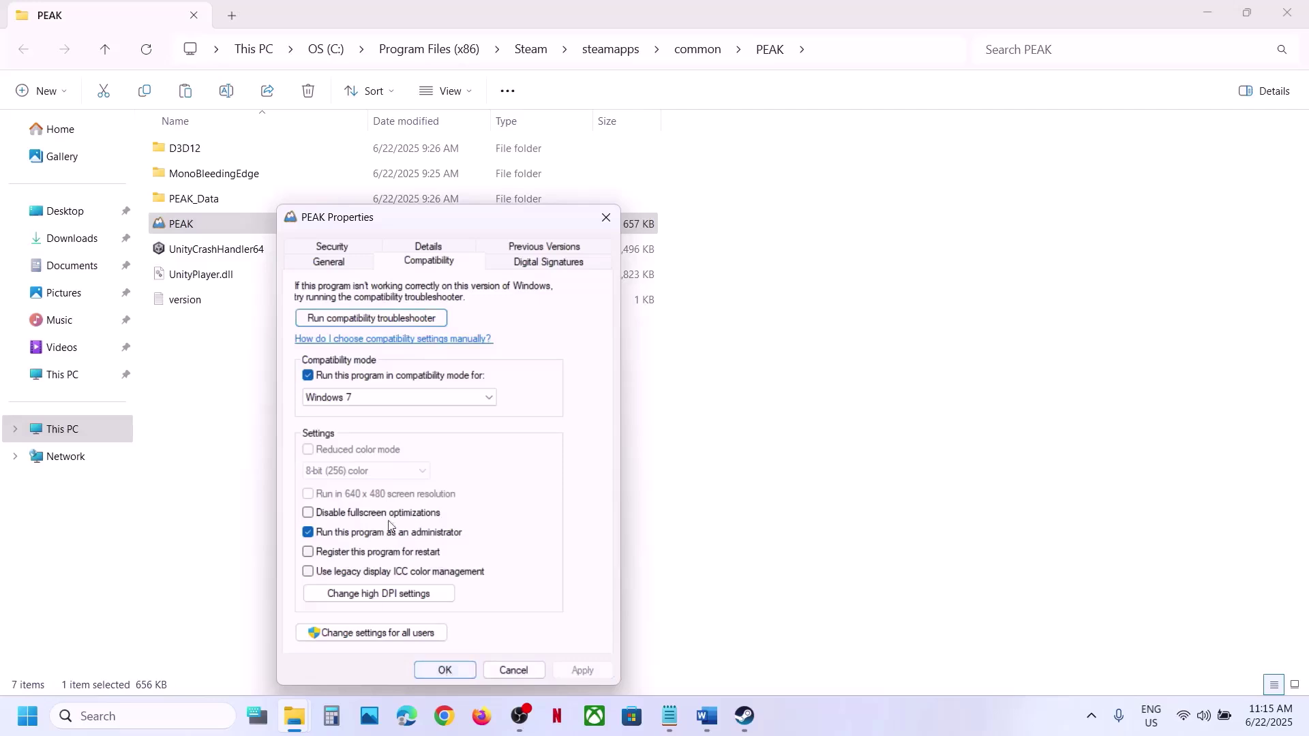
# - Disable fullscreen optimizations for the PEAK application, apply the change and close its properties
pyautogui.doubleClick(348, 515)
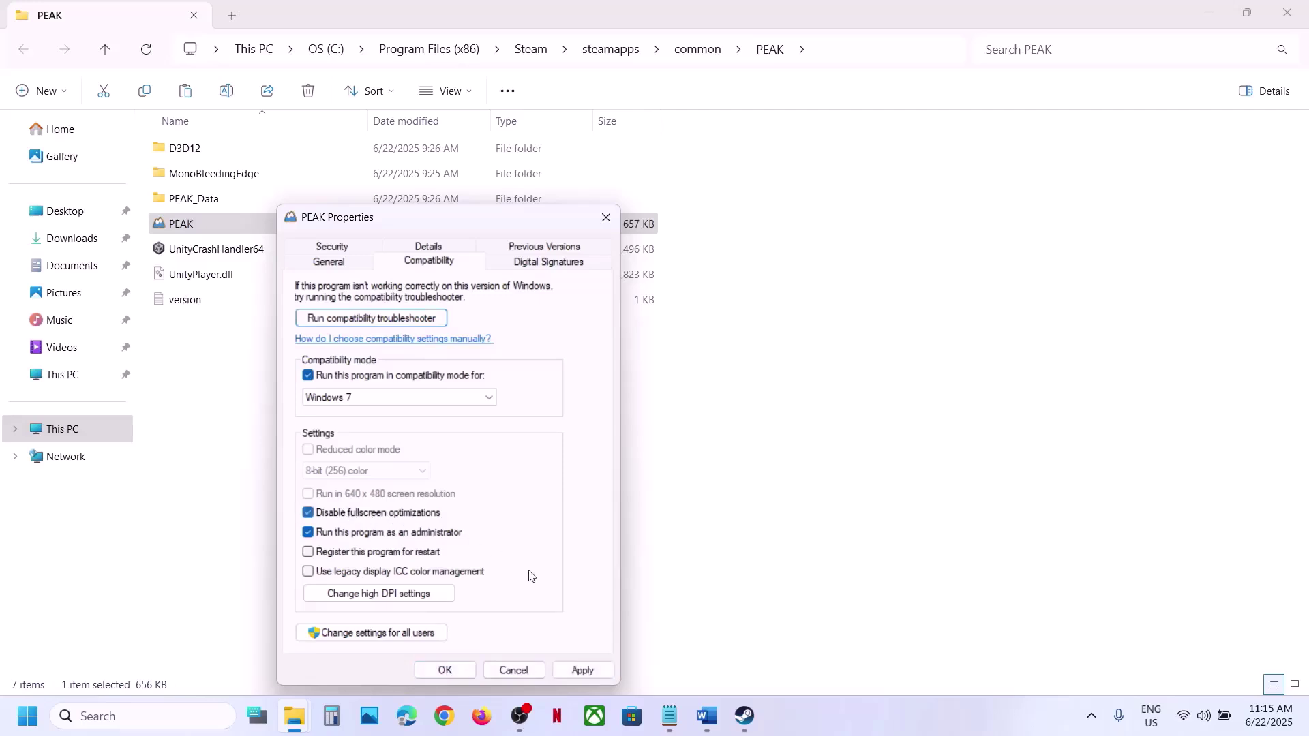
pyautogui.click(581, 669)
pyautogui.click(444, 669)
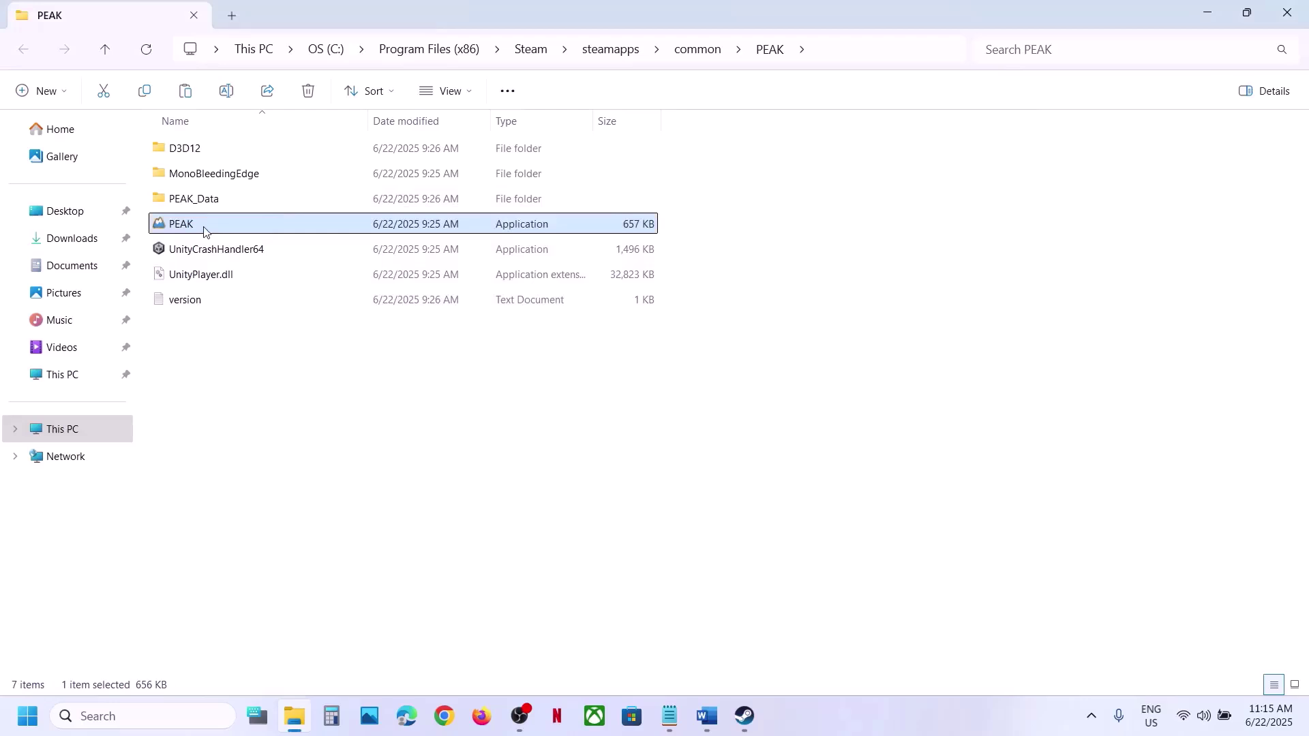
# - Clear compatibility mode, Disable fullscreen optimizations and Run as administrator for the PEAK application, apply, and close its properties and folder
pyautogui.rightClick(204, 232)
pyautogui.click(275, 510)
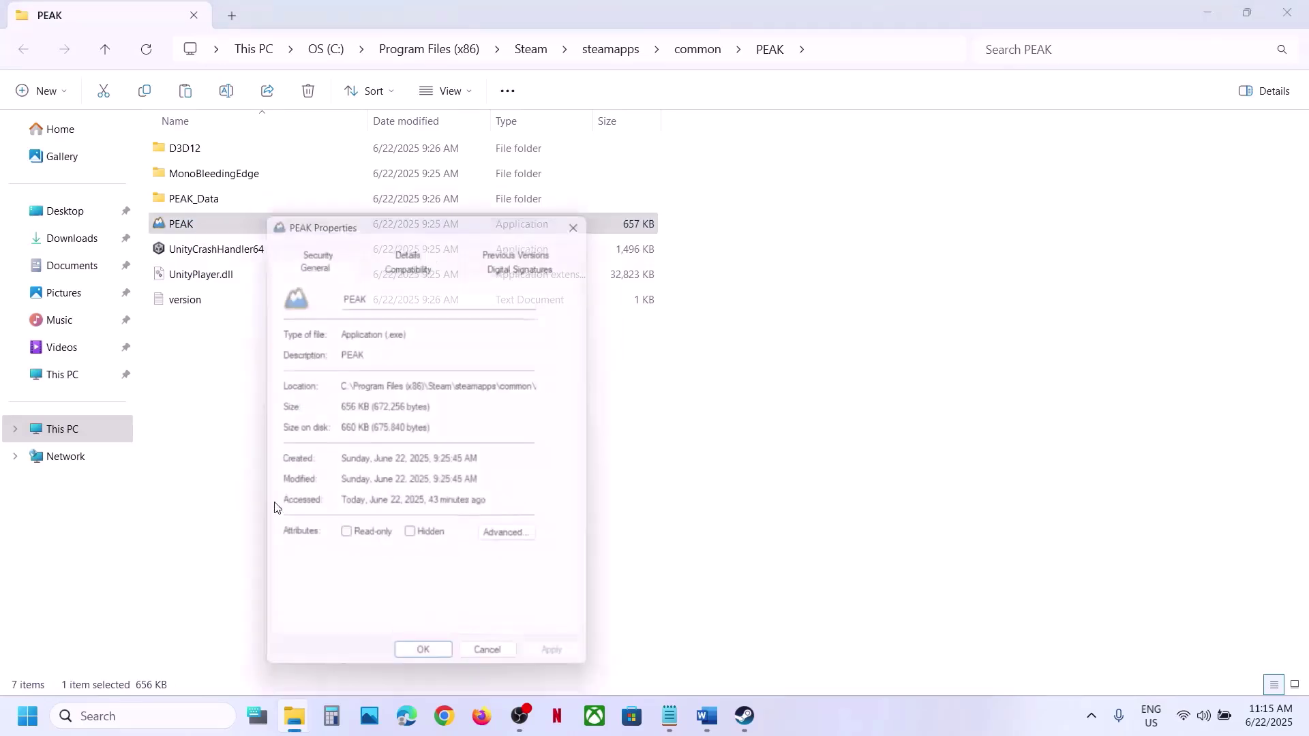
pyautogui.click(413, 261)
pyautogui.click(293, 377)
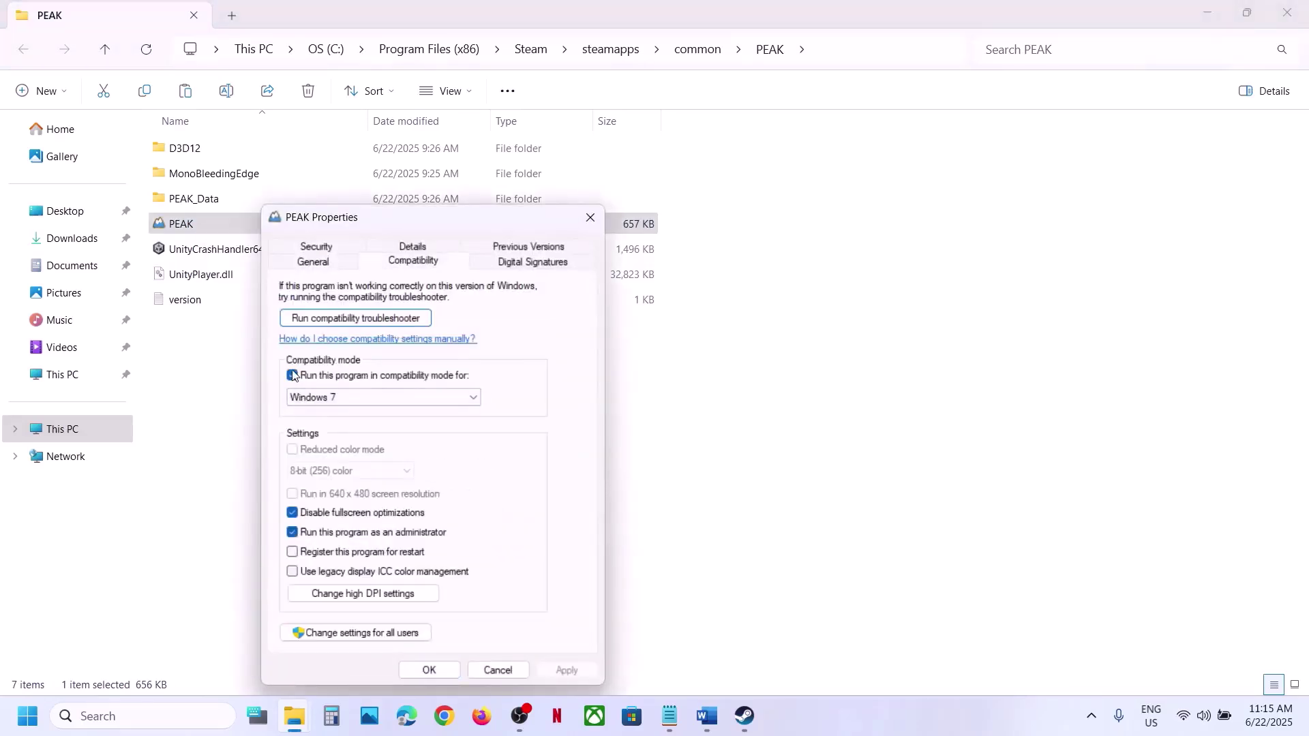
pyautogui.click(293, 514)
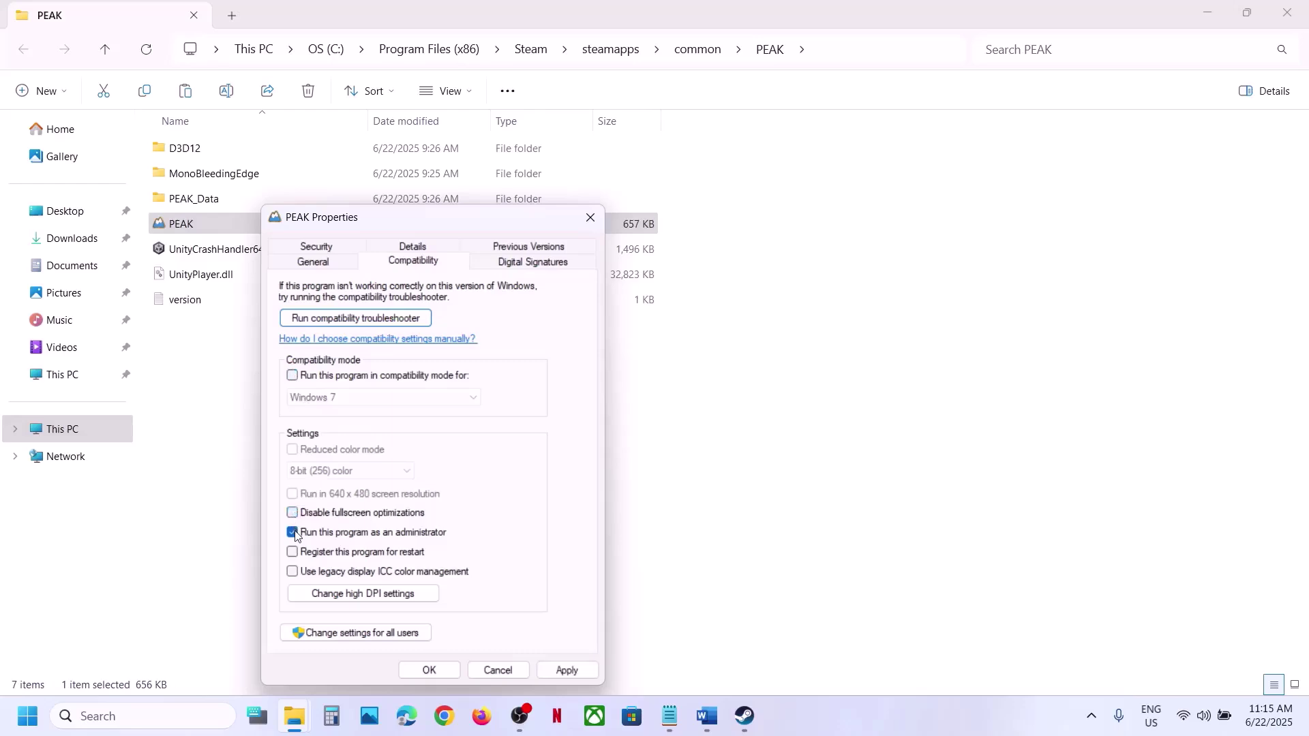
pyautogui.click(292, 532)
pyautogui.click(571, 668)
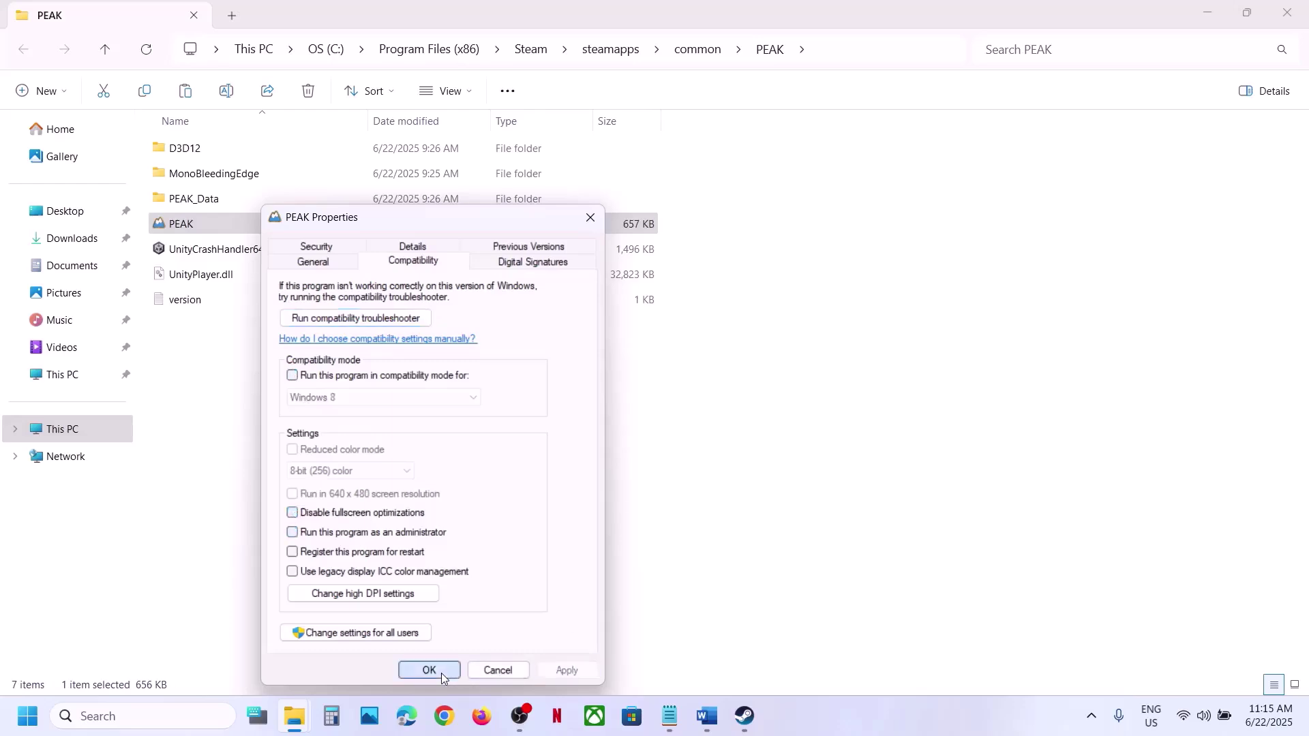
pyautogui.click(441, 671)
pyautogui.click(1283, 19)
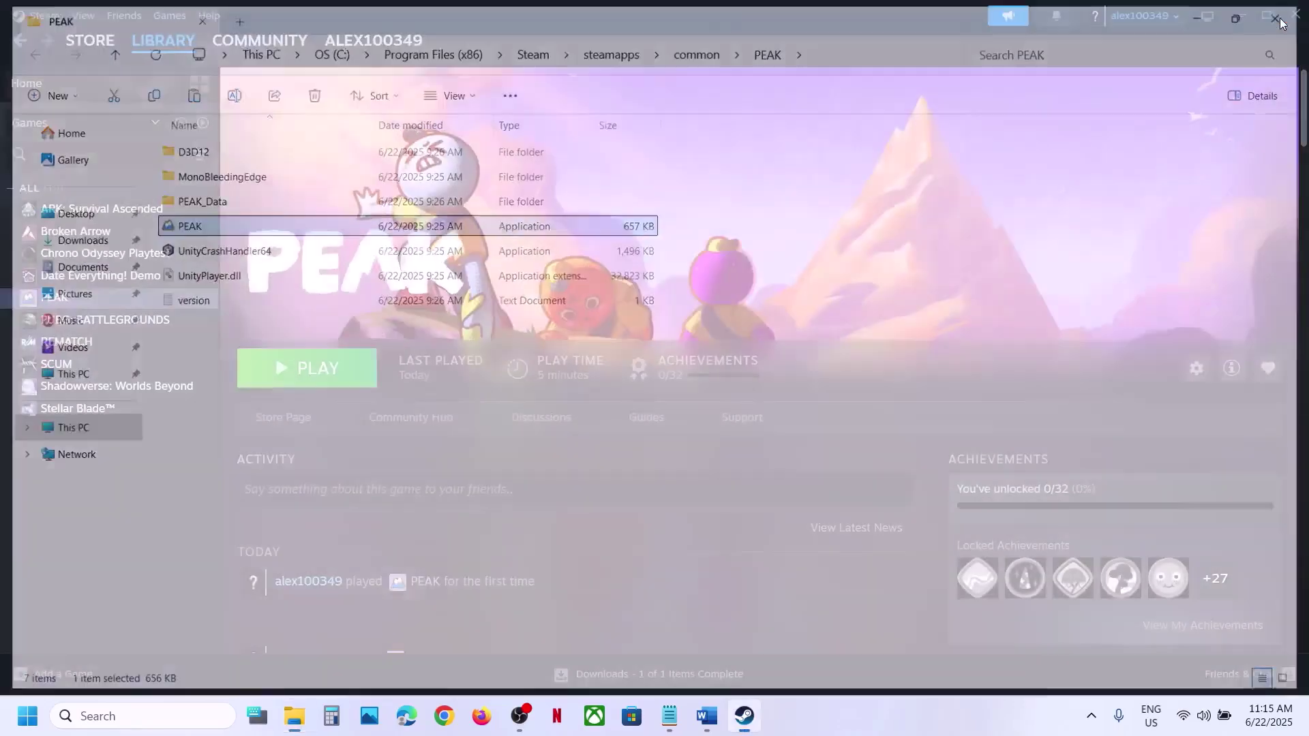
# - Check the next fix in the Word document, verify the integrity of PEAK's game files in Steam, and return to the document
pyautogui.click(706, 715)
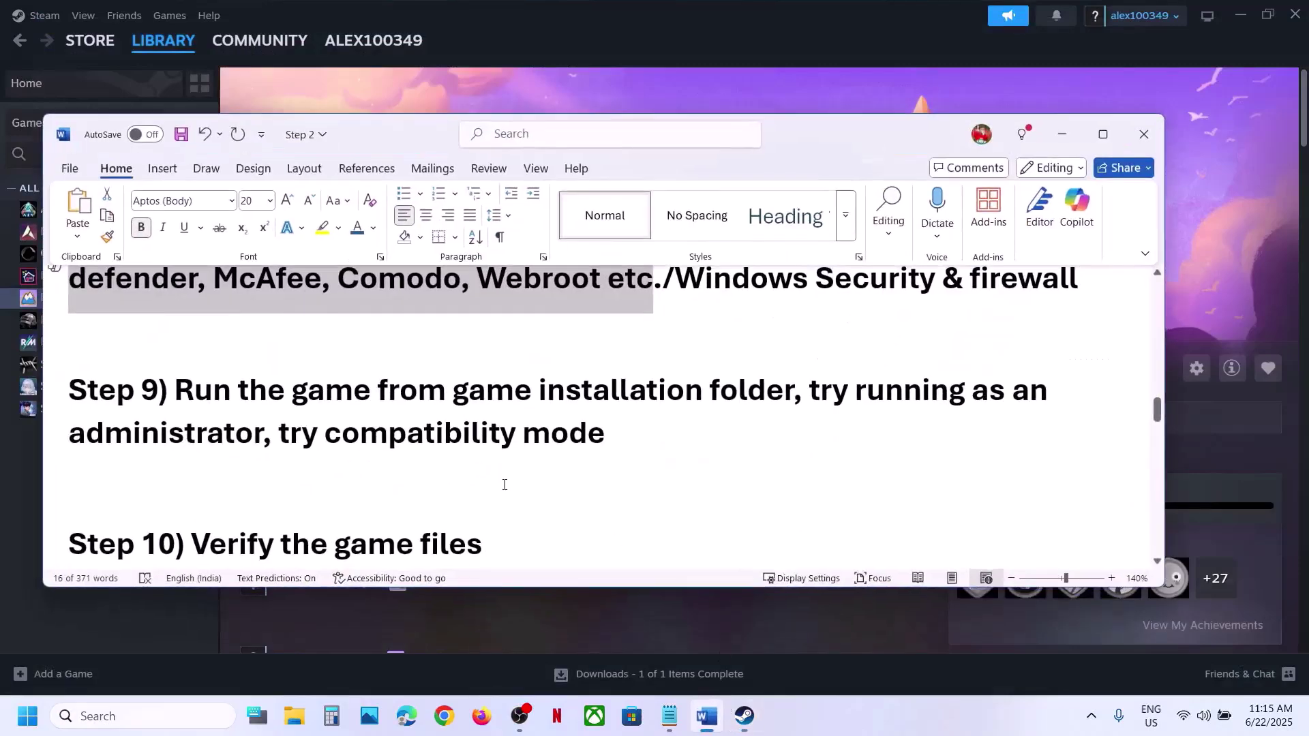
pyautogui.scroll(-2, 502, 482)
pyautogui.click(625, 88)
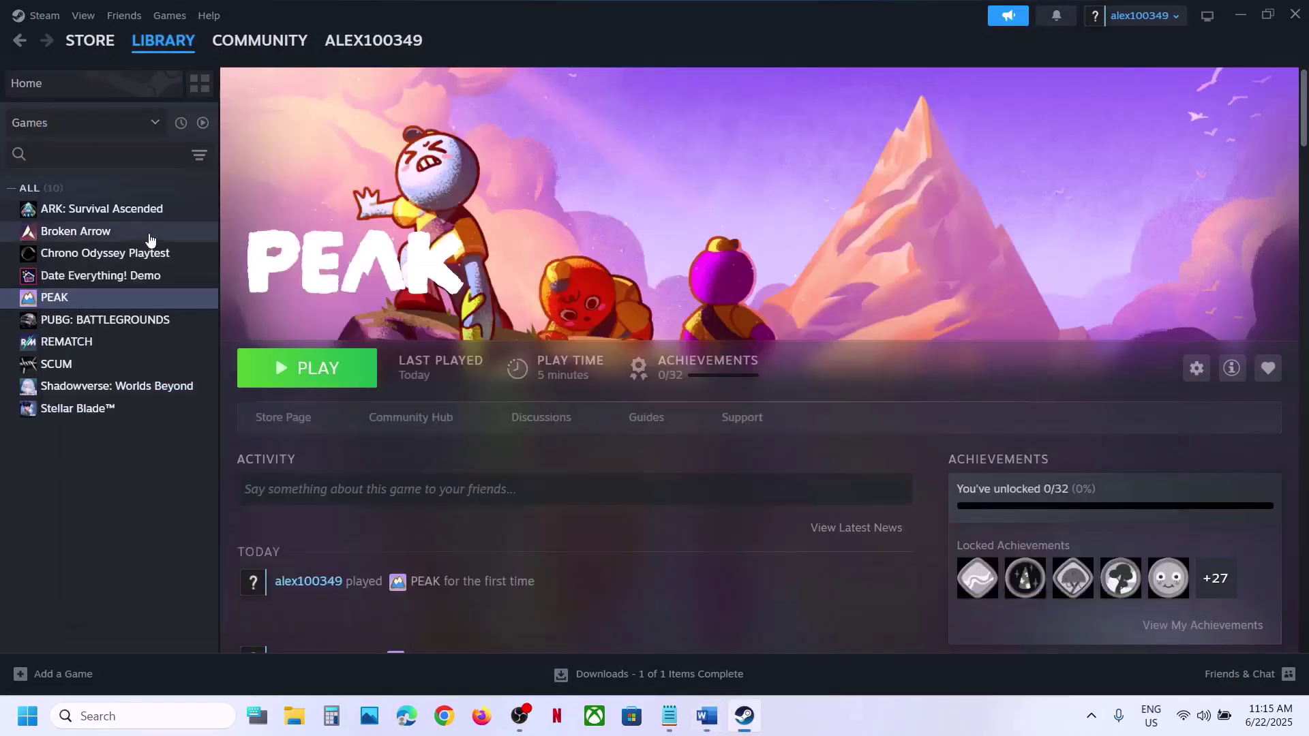
pyautogui.rightClick(87, 301)
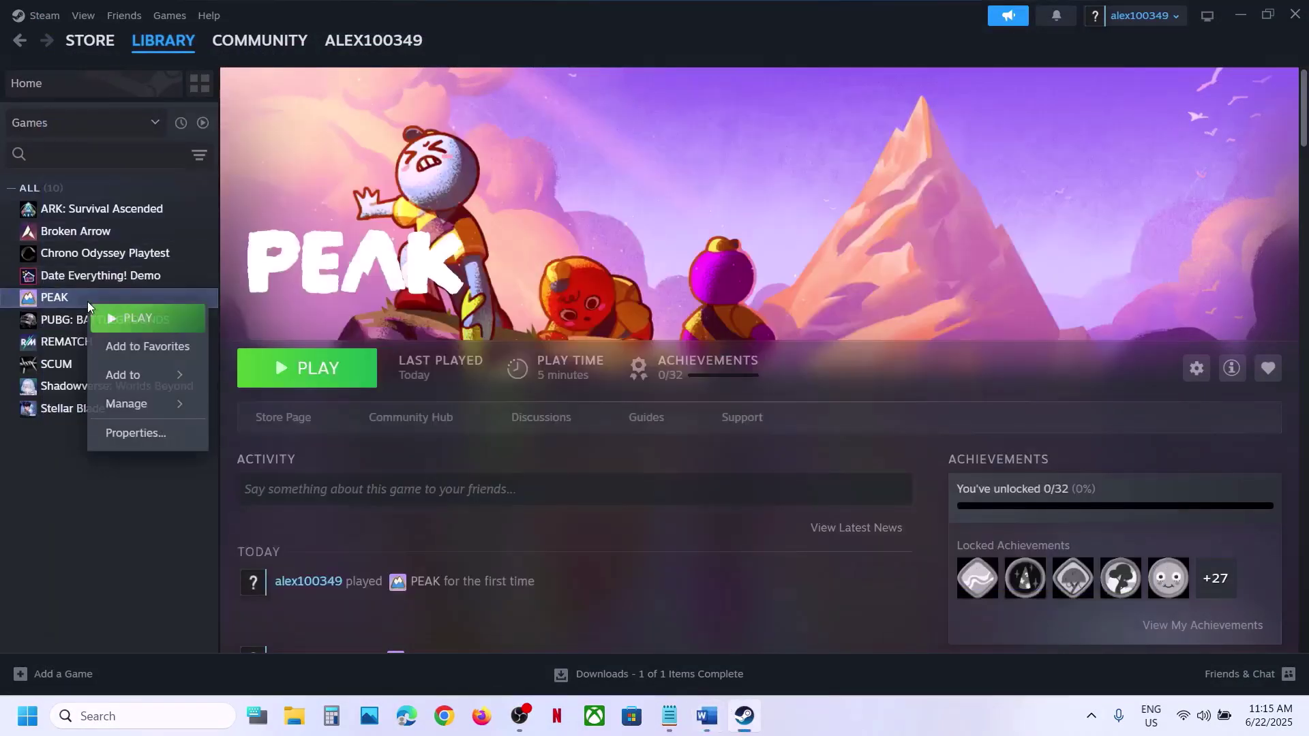
pyautogui.click(146, 433)
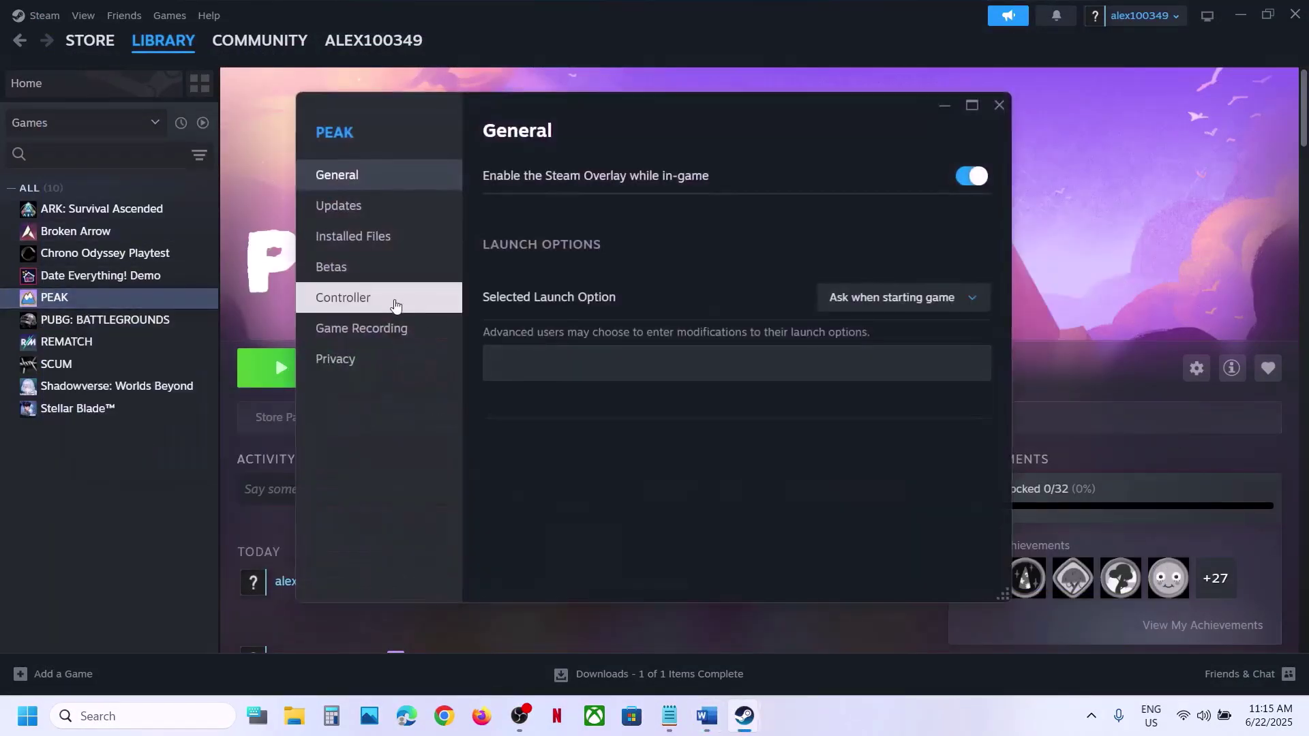
pyautogui.click(363, 238)
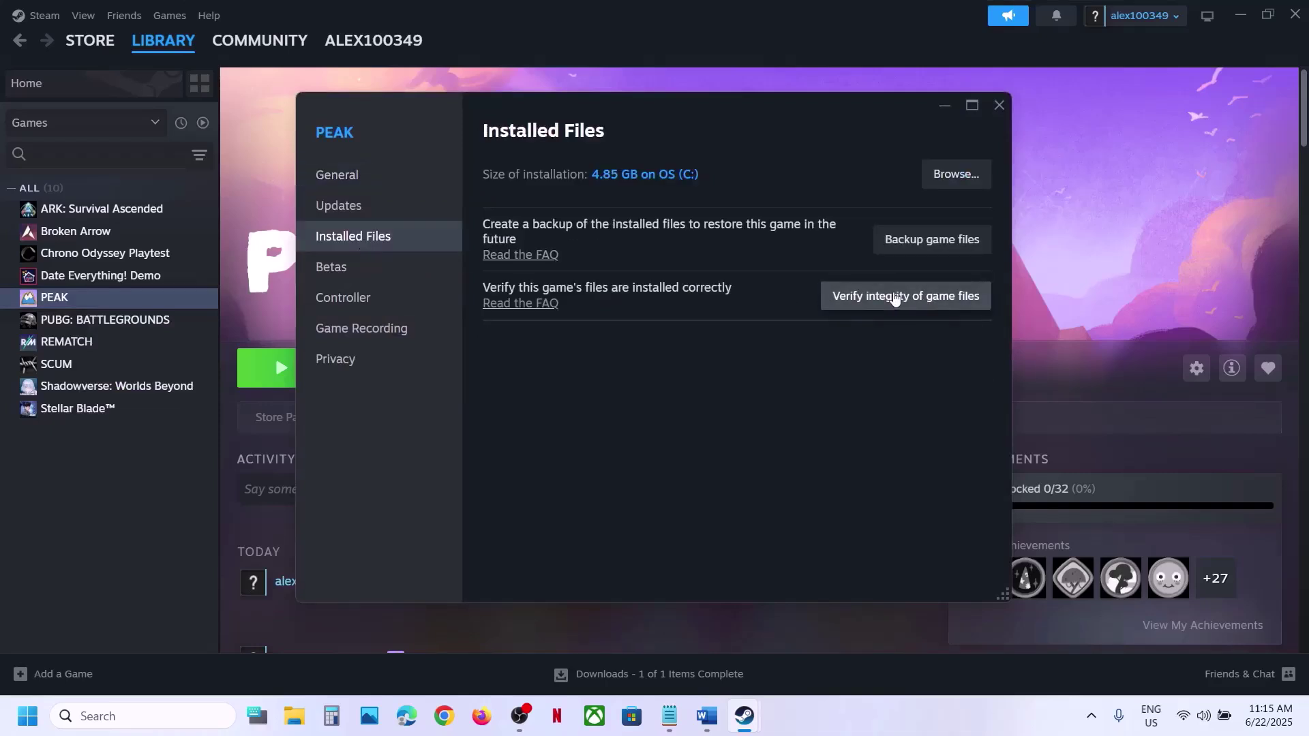
pyautogui.click(895, 298)
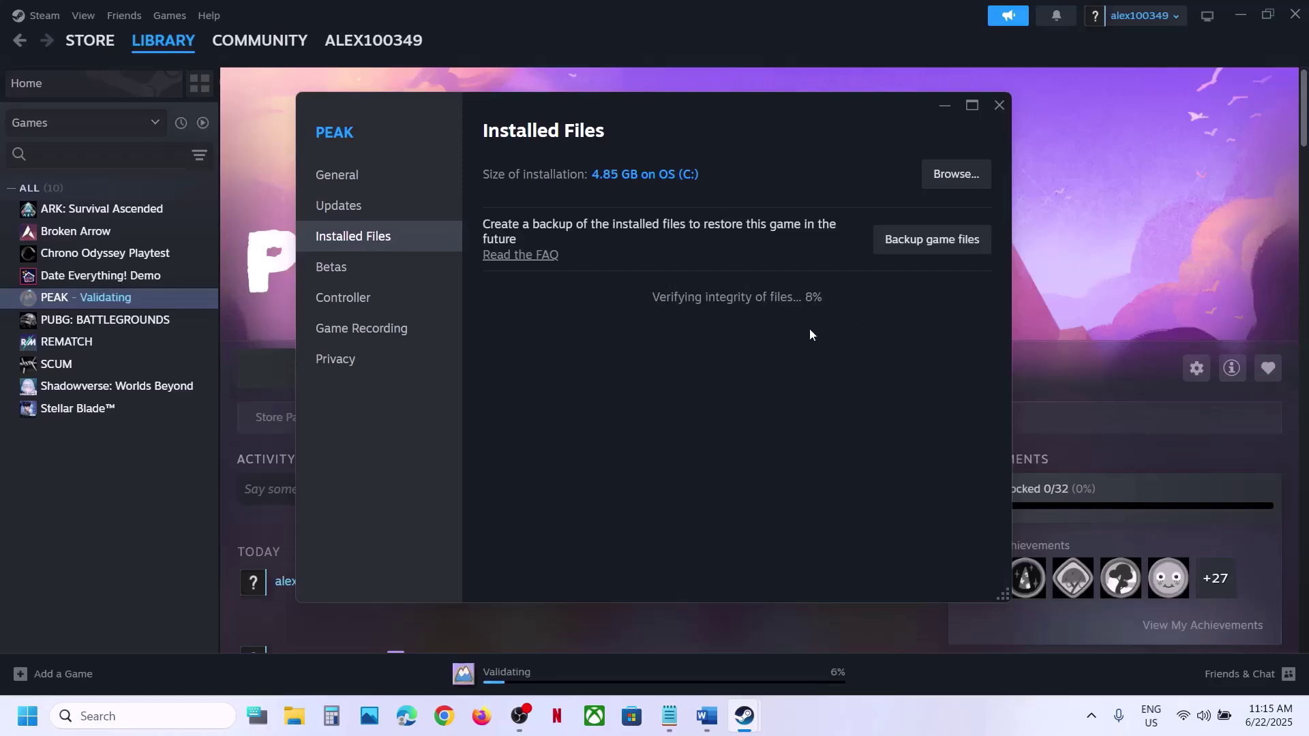
pyautogui.press('Escape')
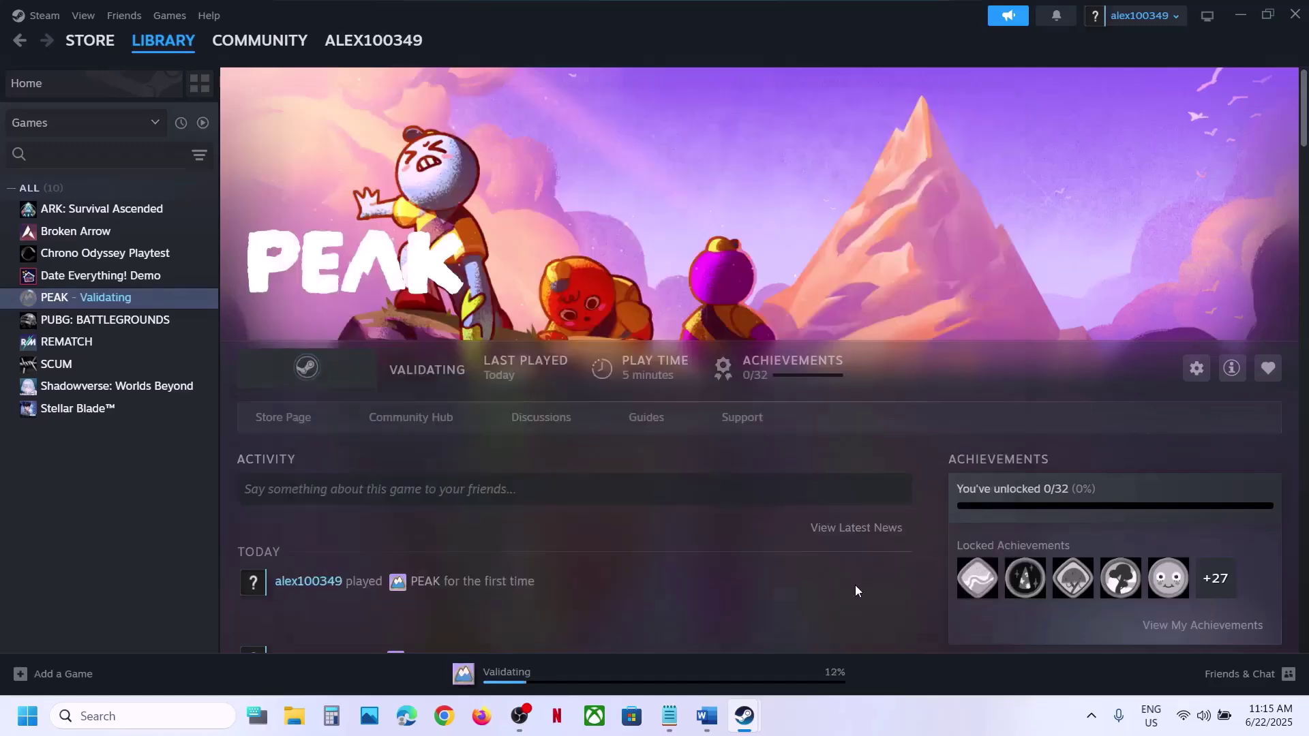
pyautogui.click(707, 716)
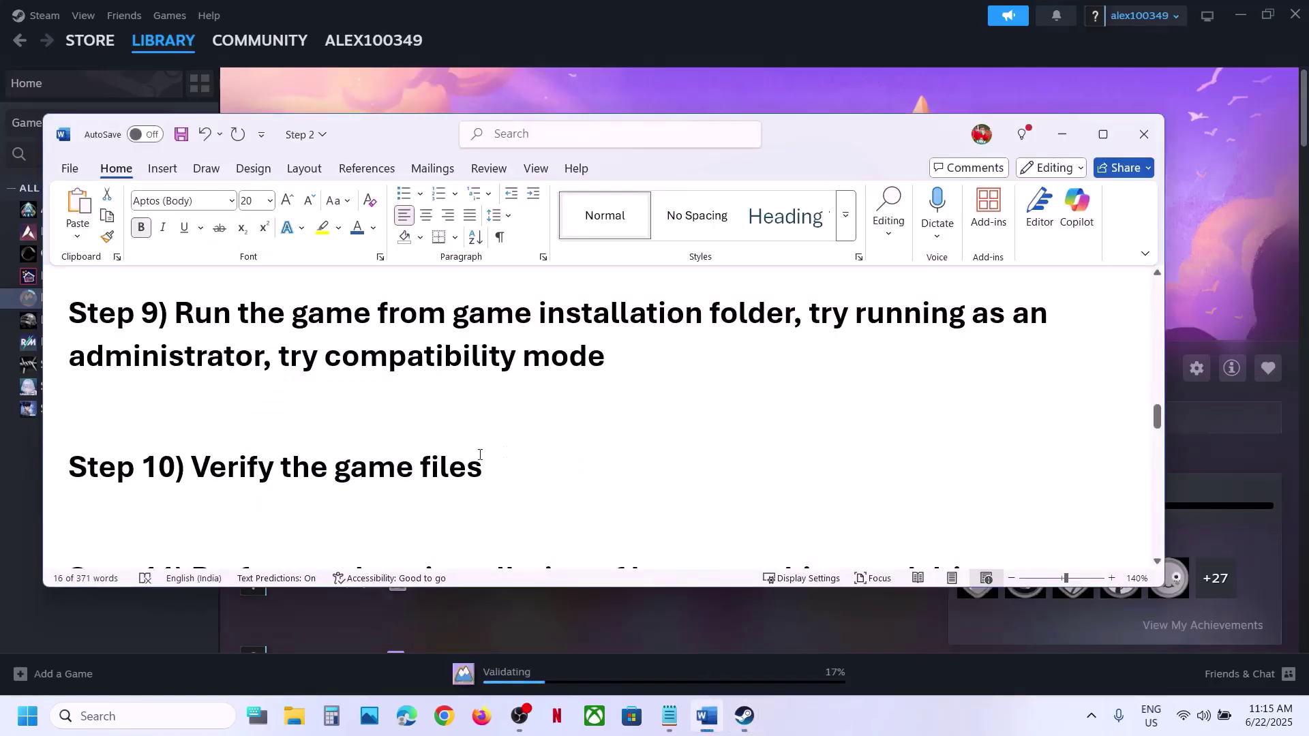
# - Review Step 11 of the Word document on clean-installing the latest graphics card driver, including the NVIDIA and AMD download links
pyautogui.scroll(-3, 479, 455)
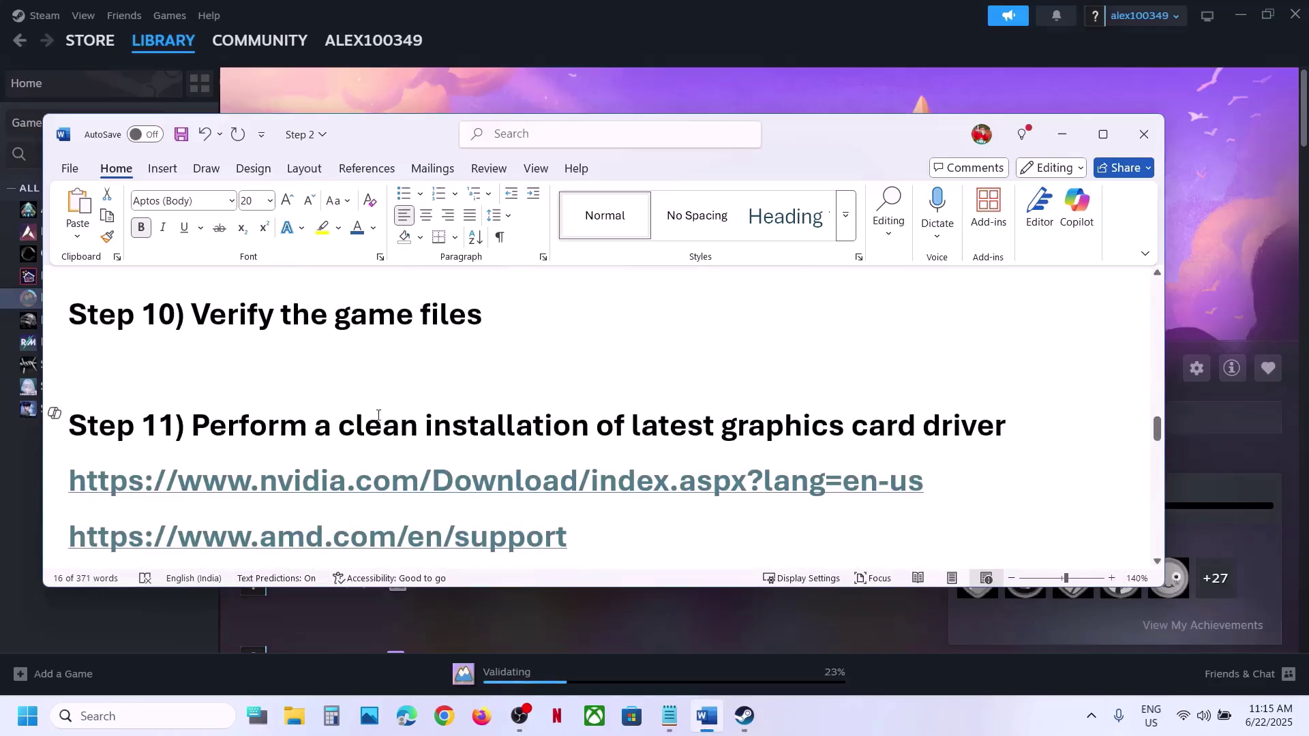
pyautogui.moveTo(192, 426); pyautogui.dragTo(920, 428)
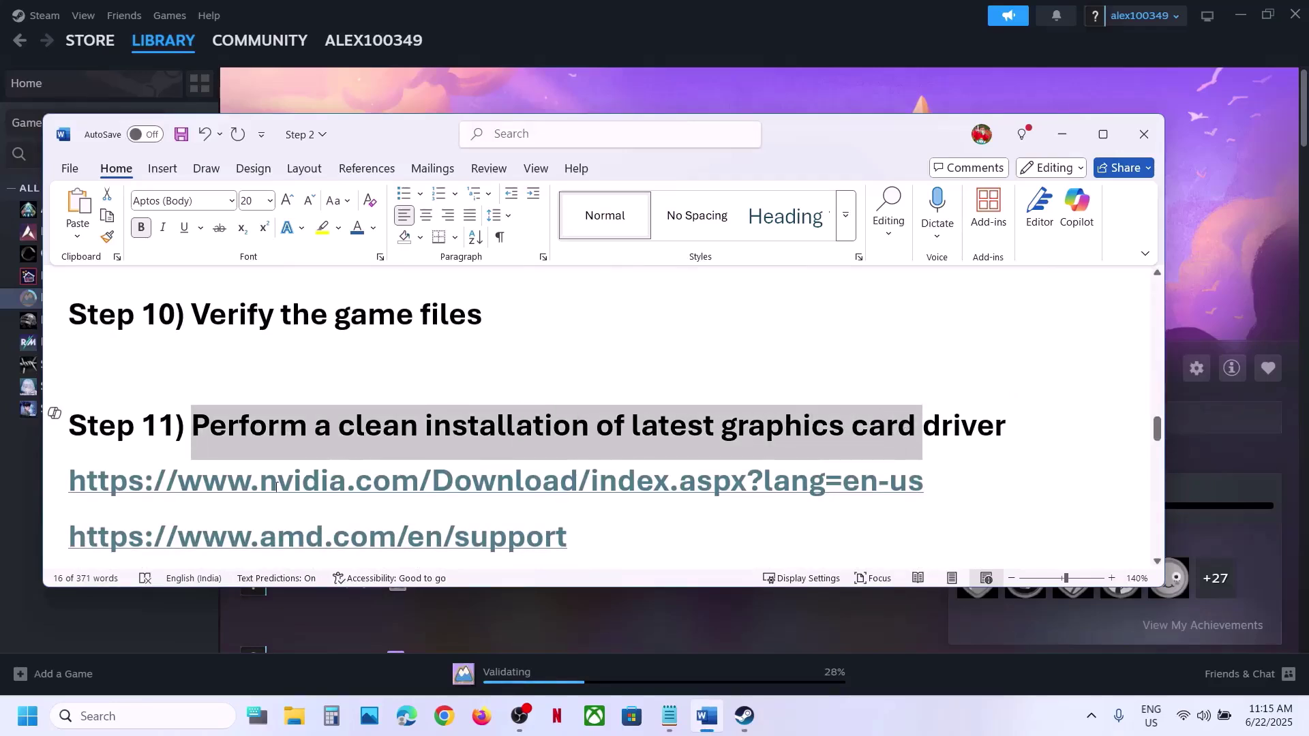
pyautogui.moveTo(276, 482); pyautogui.dragTo(746, 482)
pyautogui.scroll(-1, 516, 444)
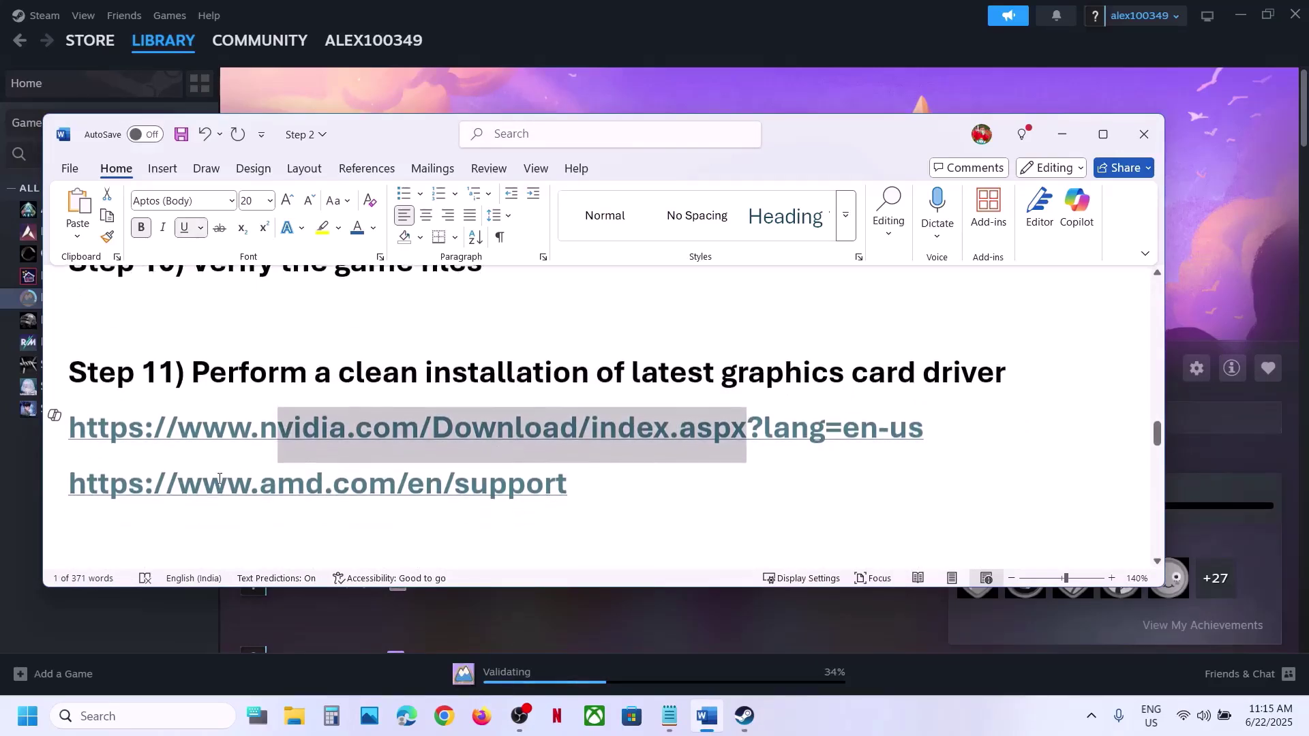
pyautogui.moveTo(219, 479); pyautogui.dragTo(488, 480)
pyautogui.moveTo(58, 428); pyautogui.dragTo(586, 485)
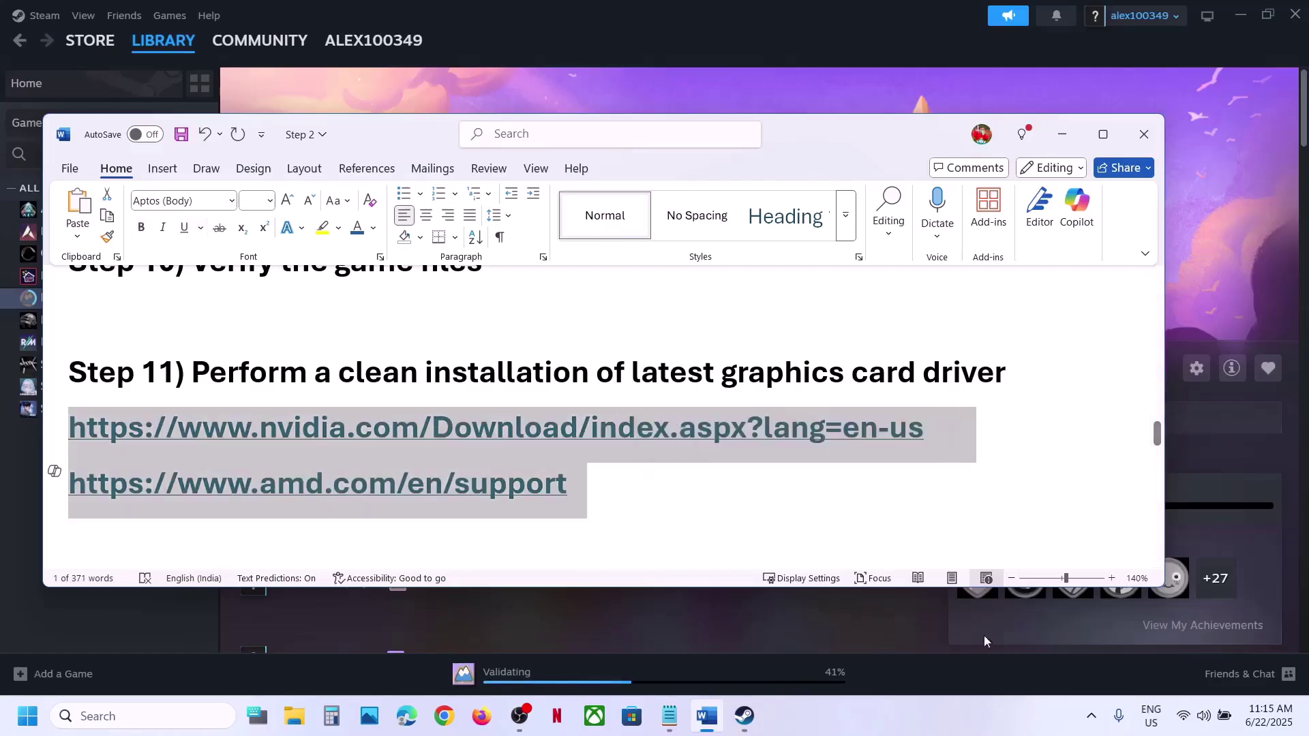
pyautogui.click(910, 702)
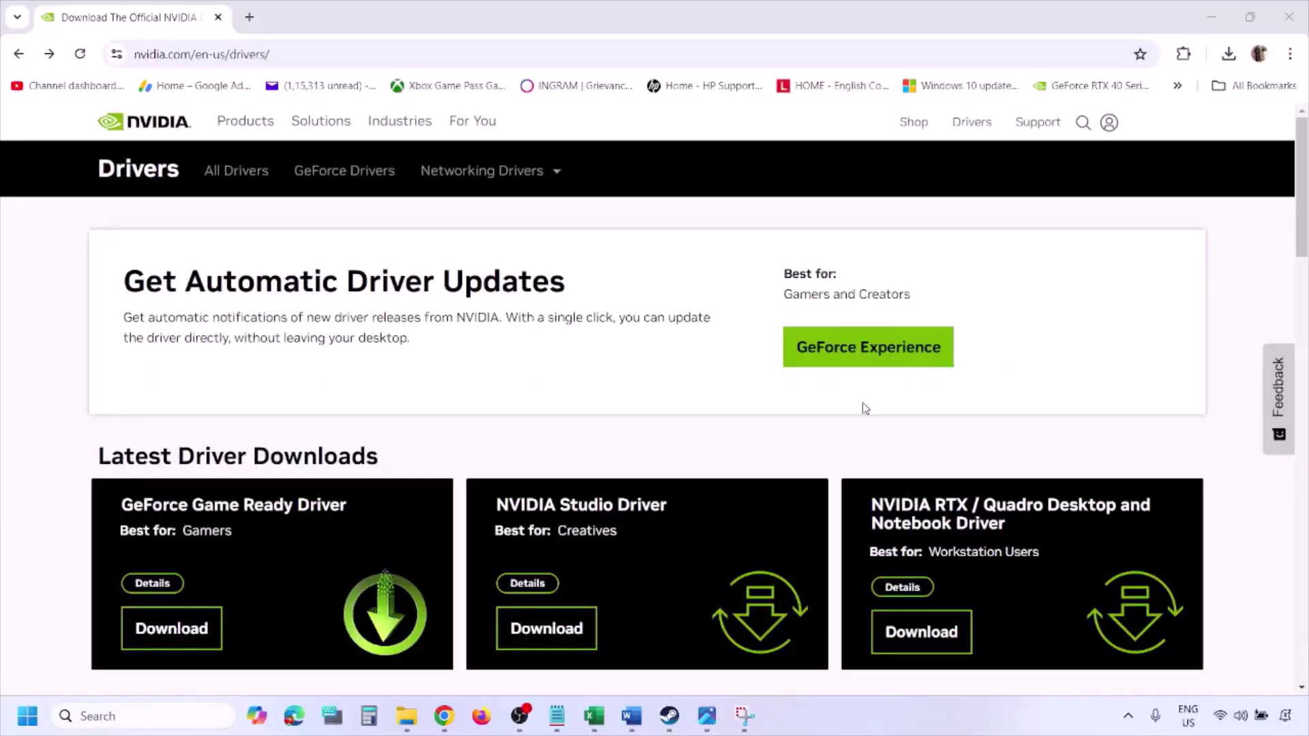
# - Search NVIDIA's driver page for the GeForce RTX 3050 Laptop GPU driver, with Windows 11 as the operating system
pyautogui.scroll(-8, 305, 417)
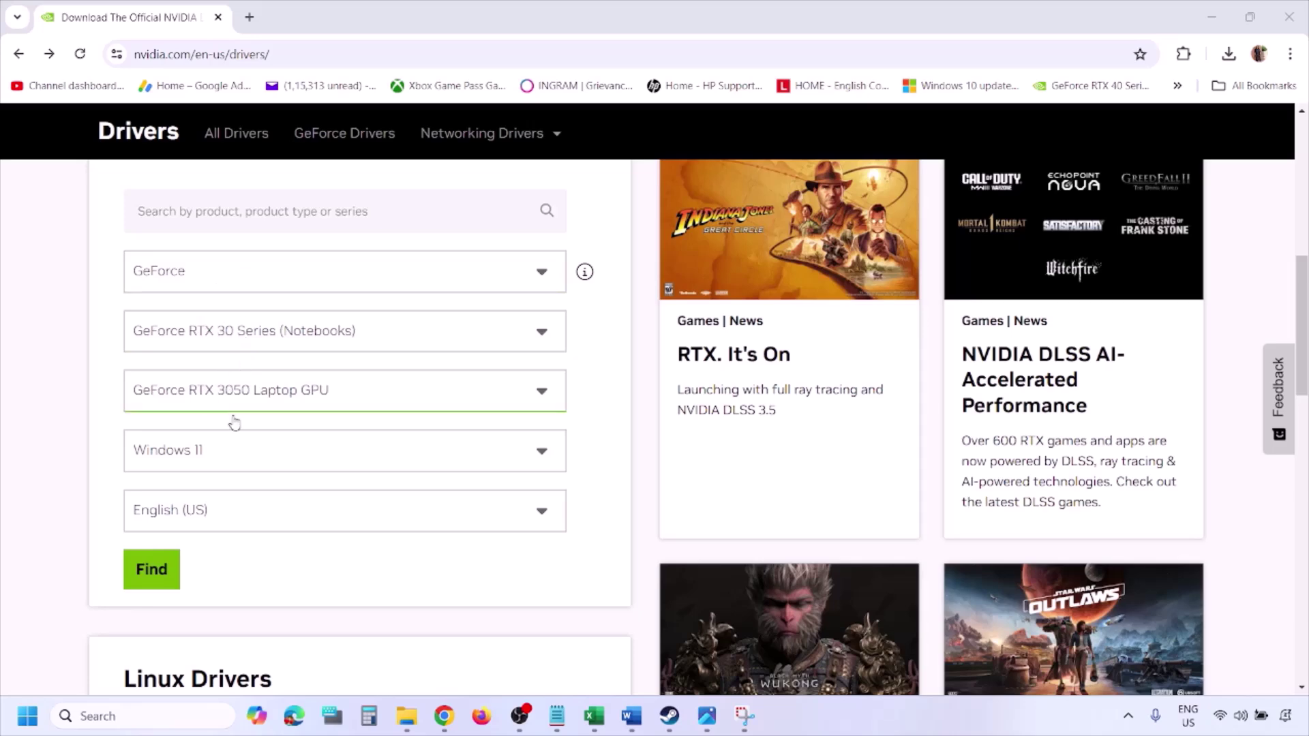
pyautogui.click(216, 454)
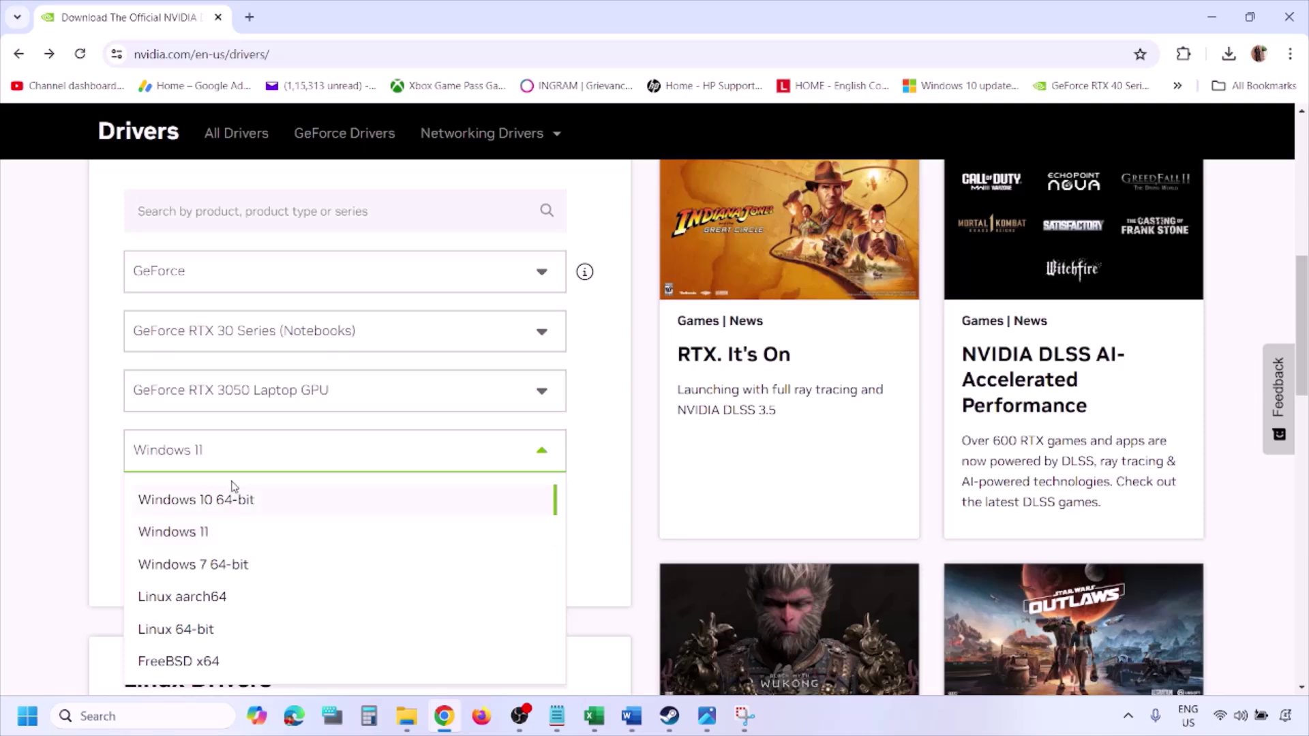
pyautogui.click(193, 534)
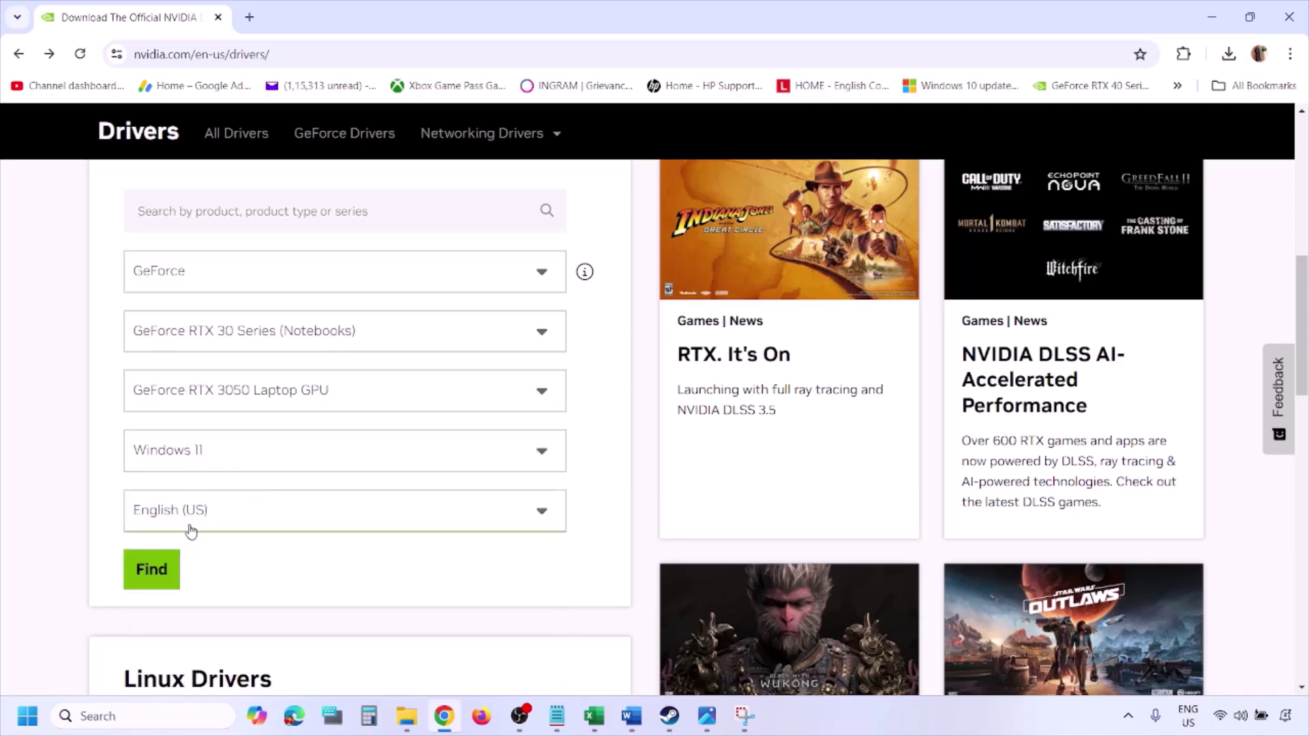
pyautogui.click(152, 572)
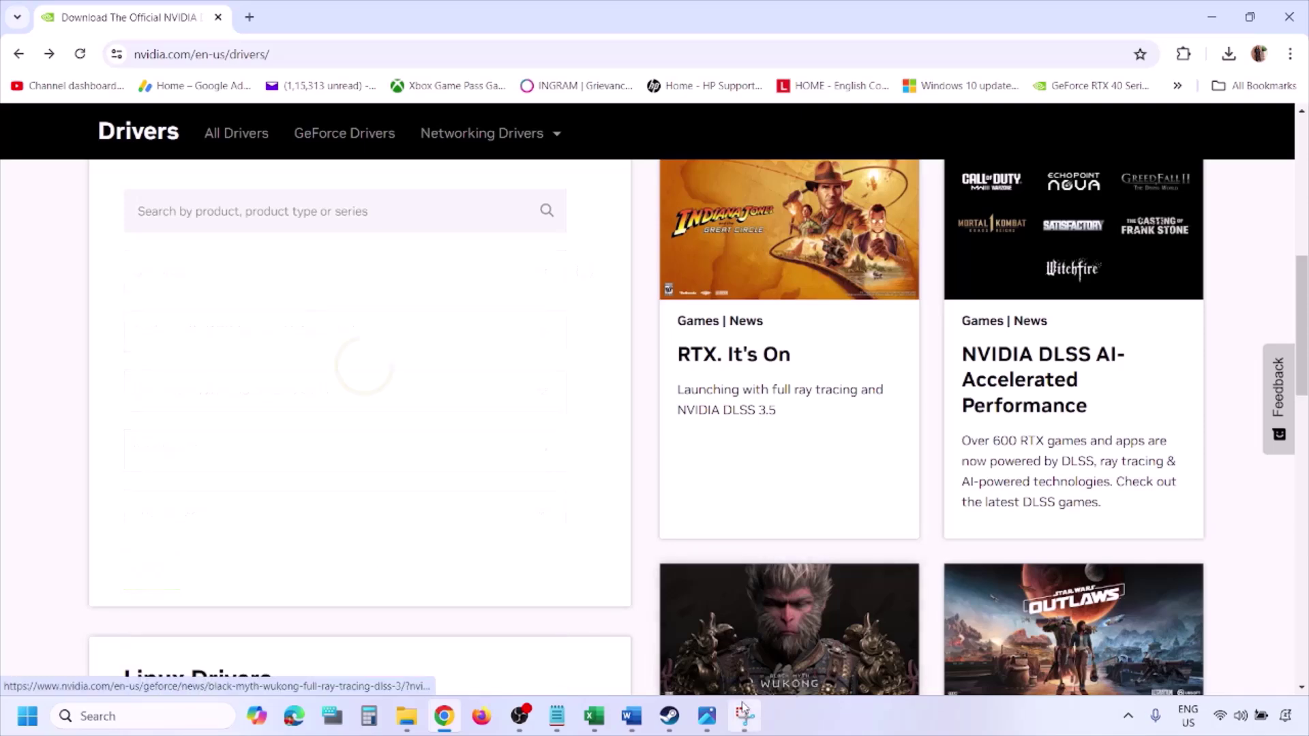
# - View the saved screenshots 1.png to 5.png covering the Game Ready driver download and the custom clean installation options
pyautogui.click(708, 719)
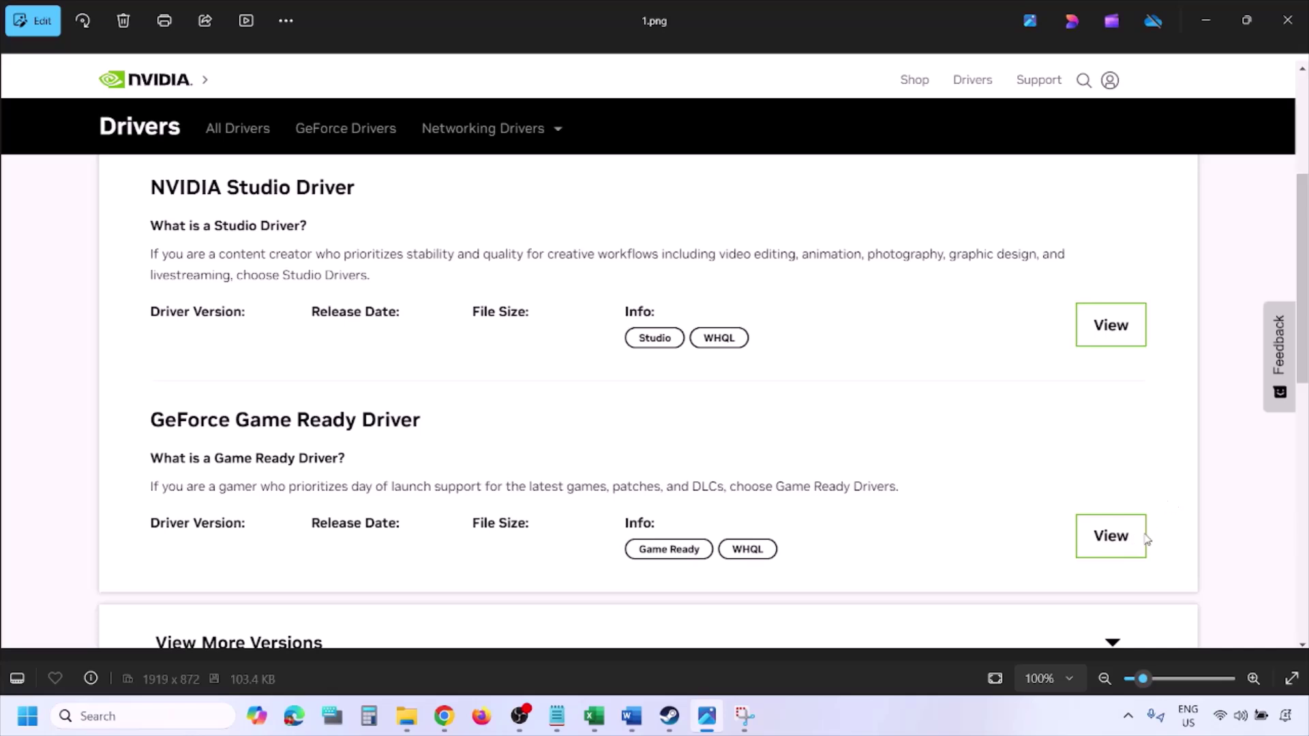
pyautogui.press('Right')
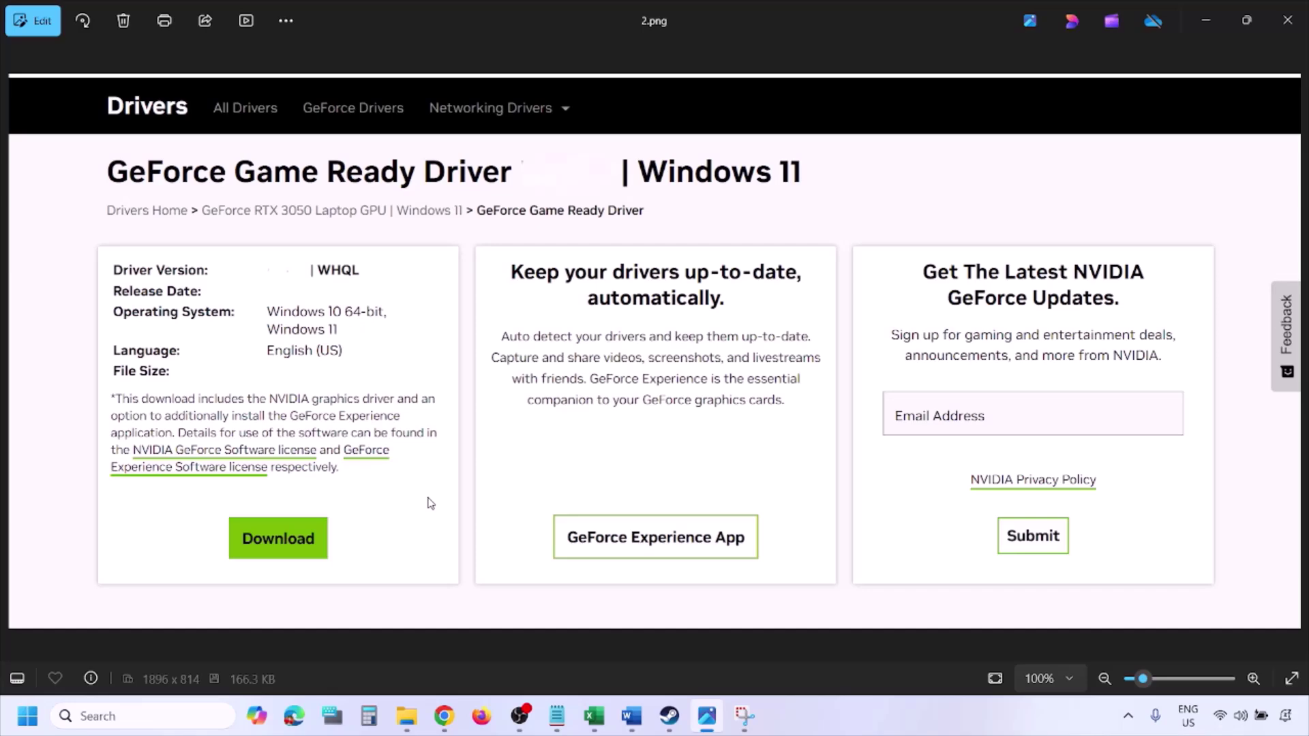
pyautogui.press('Right')
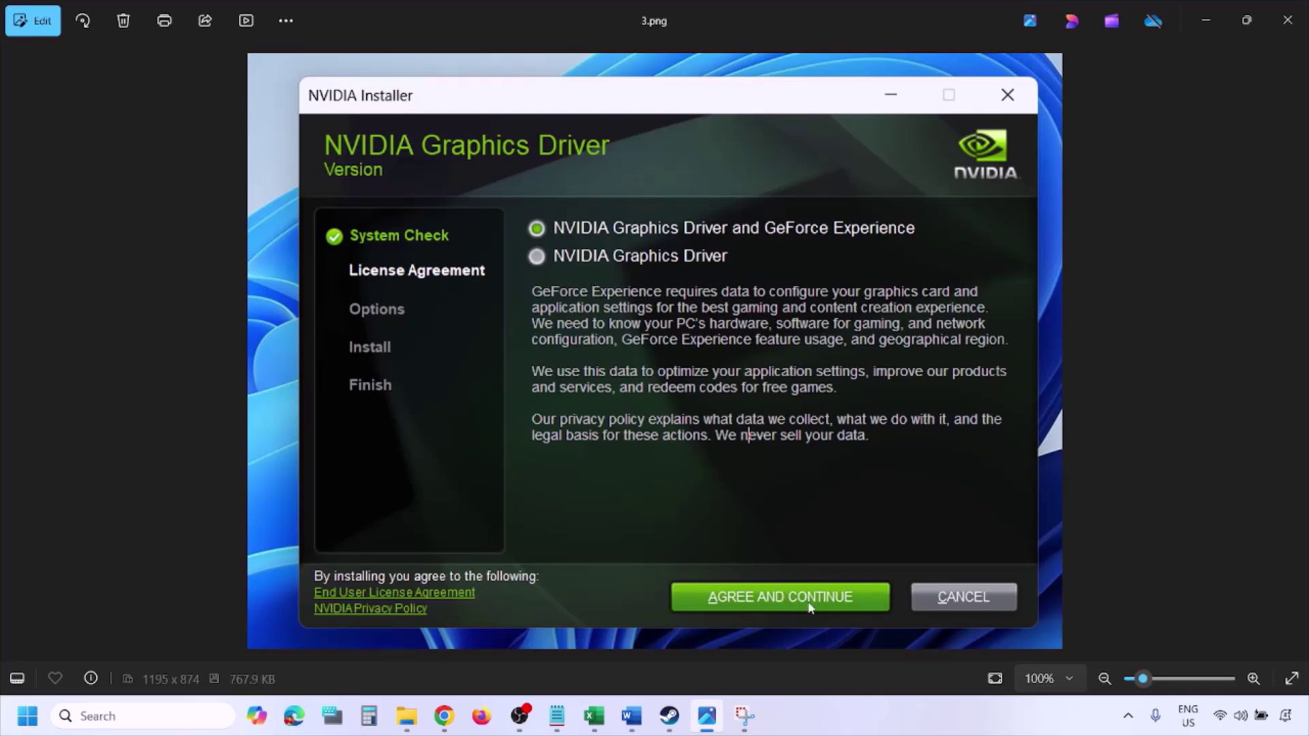
pyautogui.press('Right')
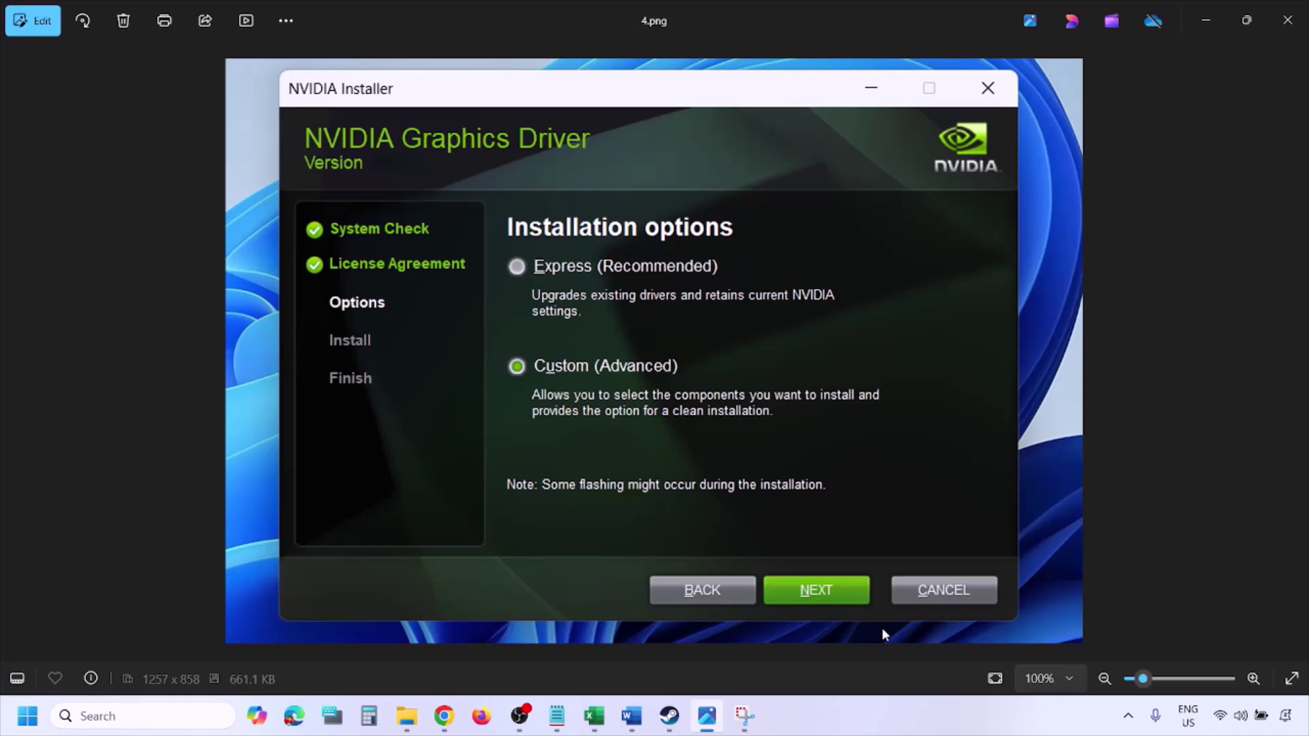
pyautogui.press('Right')
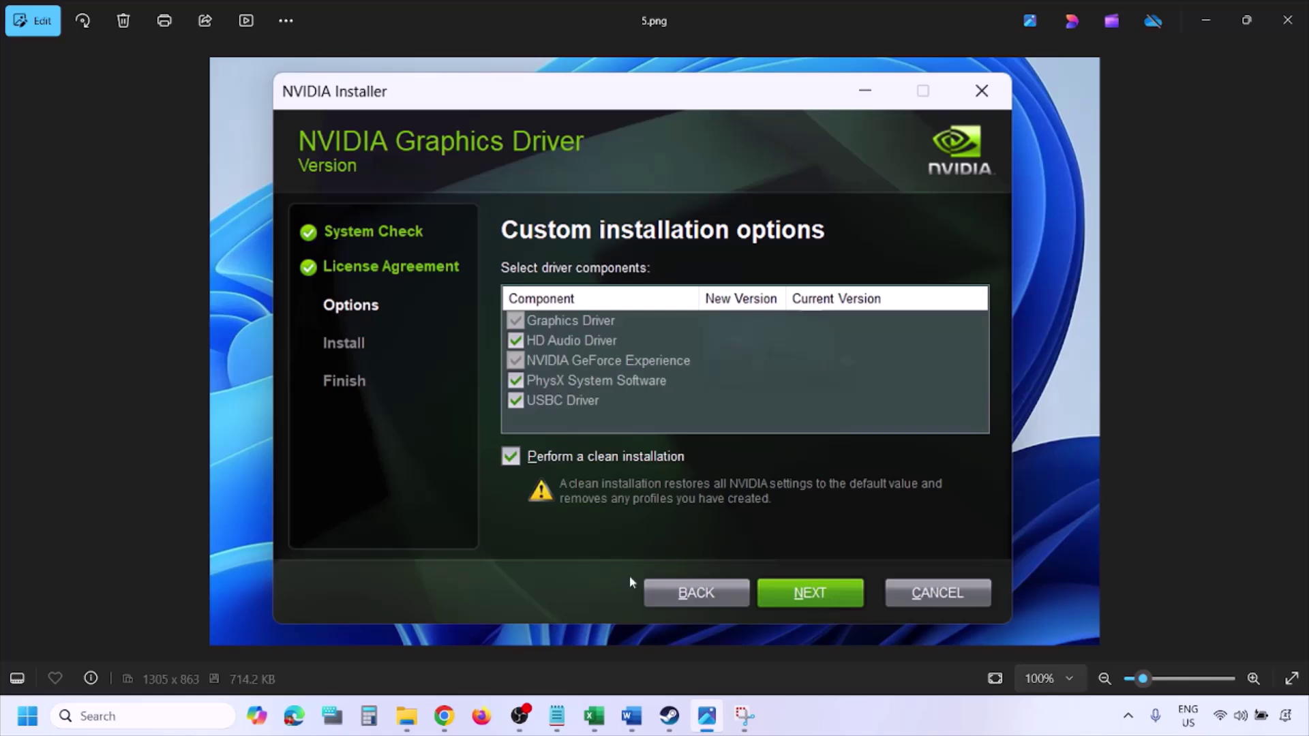
# - Bring up the computer's power options containing Restart, and dismiss them without restarting
pyautogui.click(27, 715)
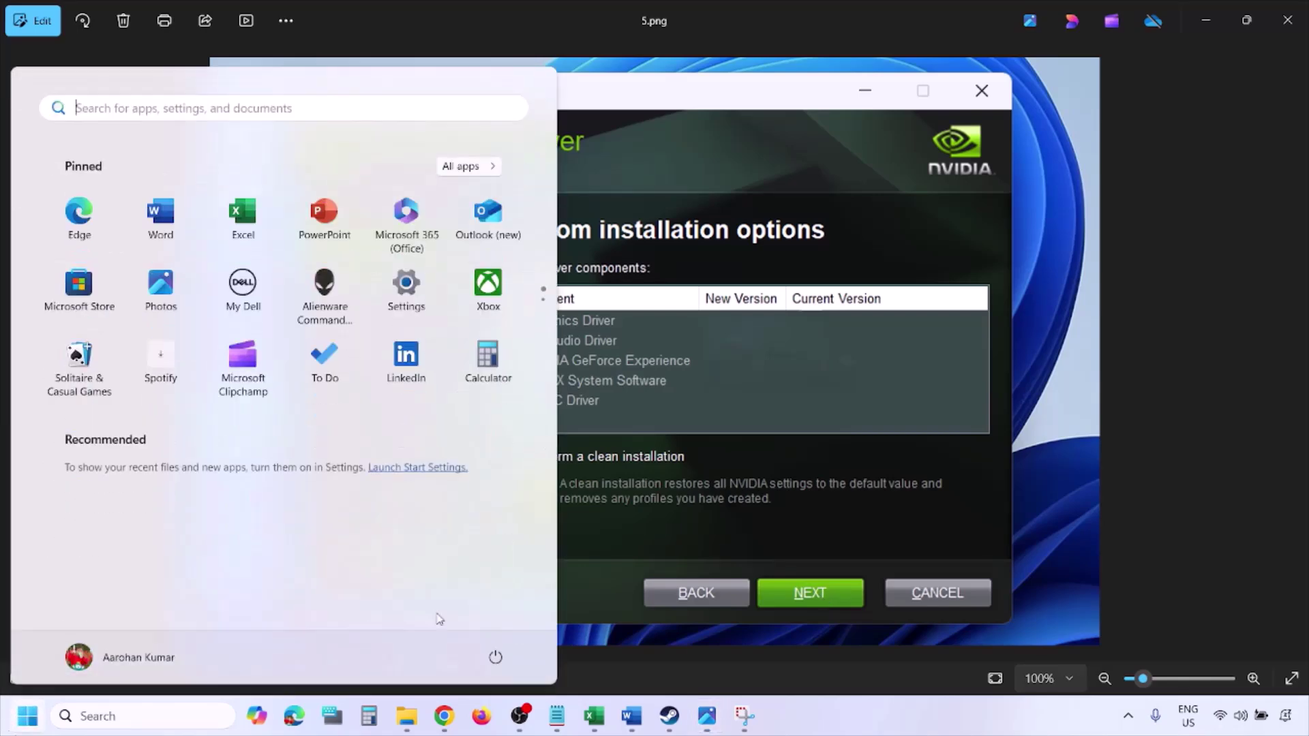
pyautogui.click(501, 664)
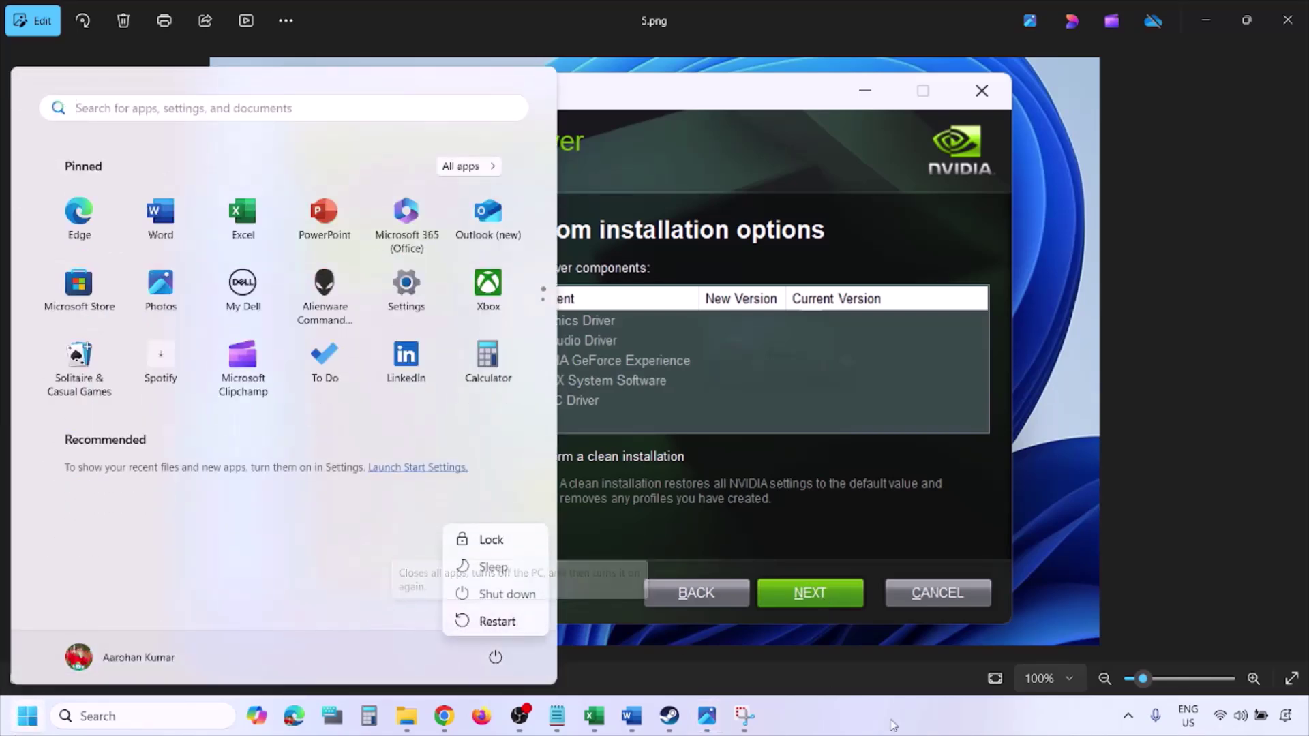
pyautogui.press('Escape')
pyautogui.press('Escape')
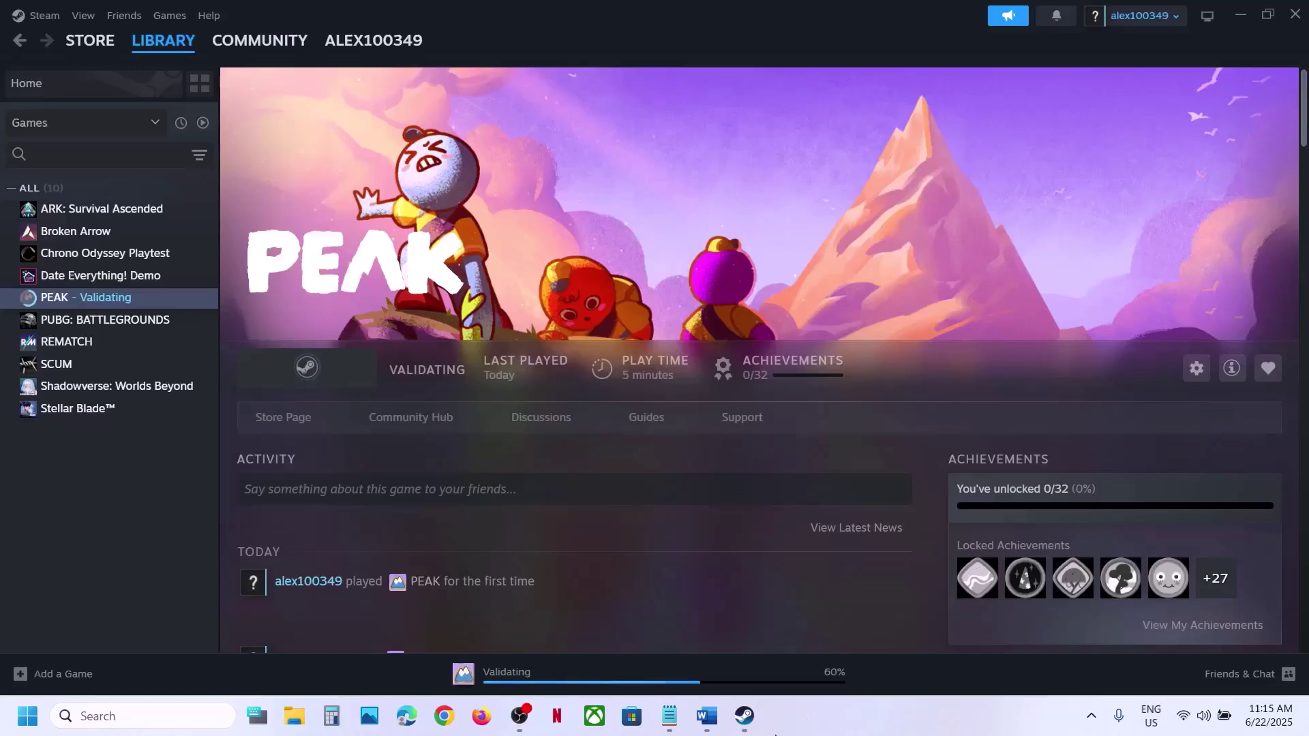
# - Return to the Word document, review the AMD support link, and read Step 12 about running the game on the dedicated graphics card
pyautogui.click(707, 716)
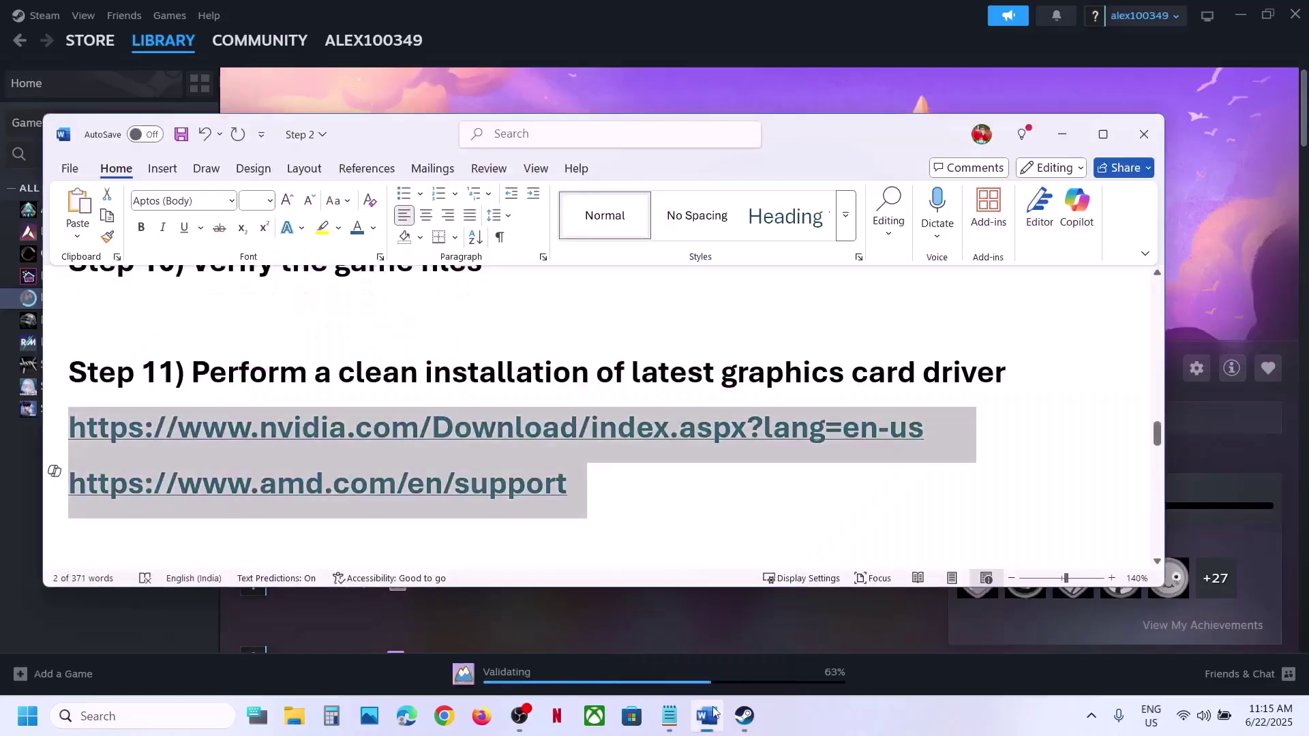
pyautogui.click(246, 470)
pyautogui.moveTo(574, 484); pyautogui.dragTo(68, 492)
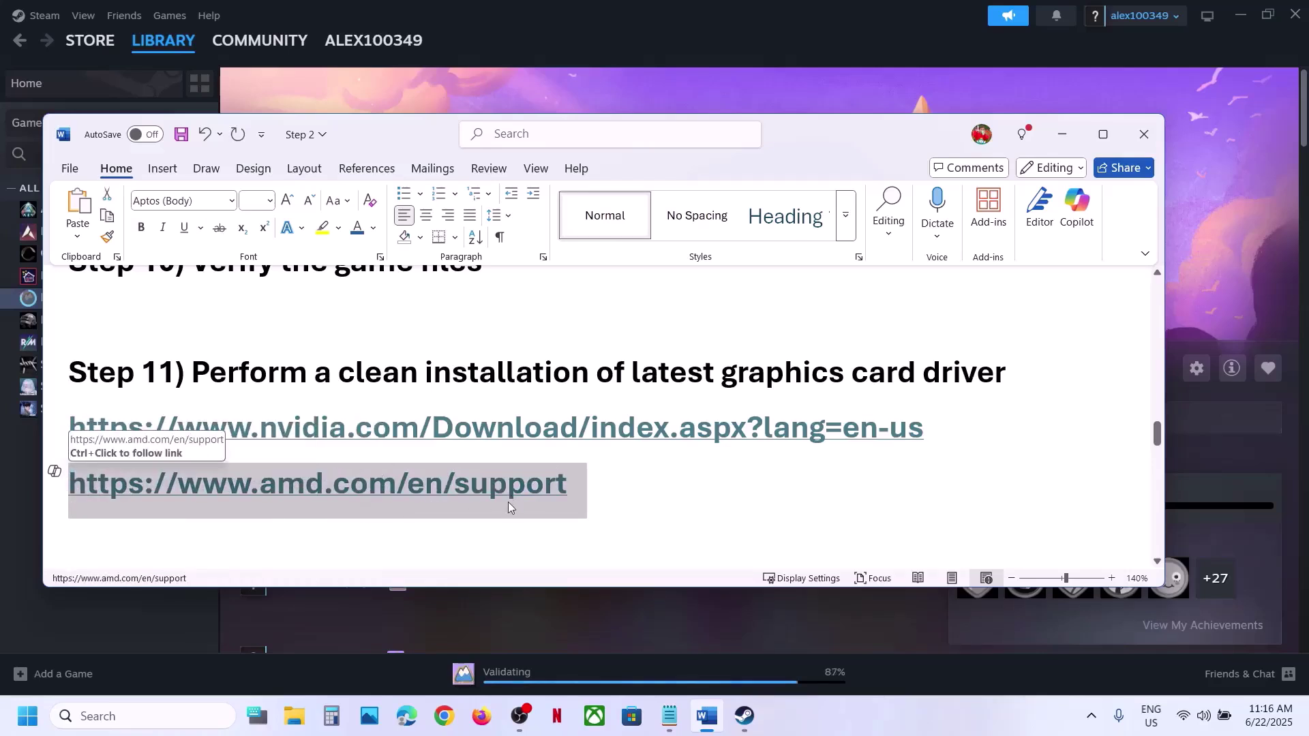
pyautogui.click(619, 494)
pyautogui.scroll(-3, 619, 492)
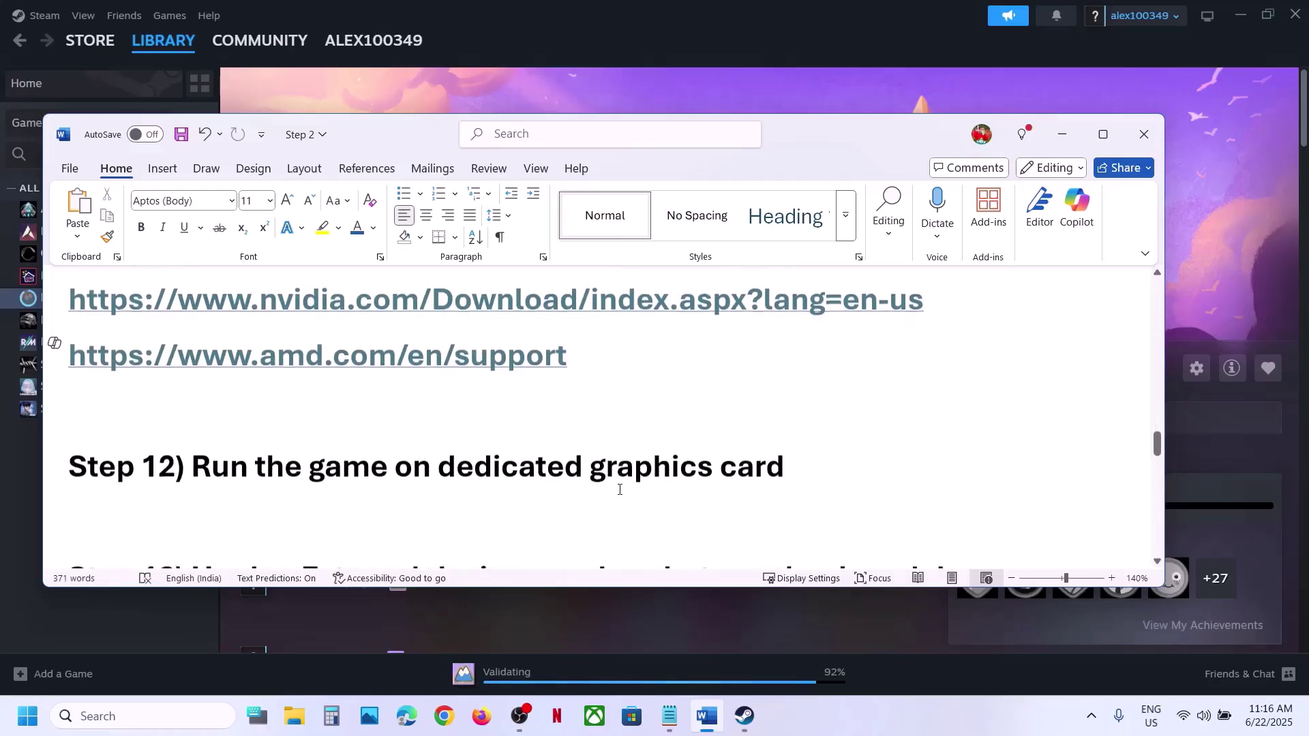
pyautogui.doubleClick(629, 460)
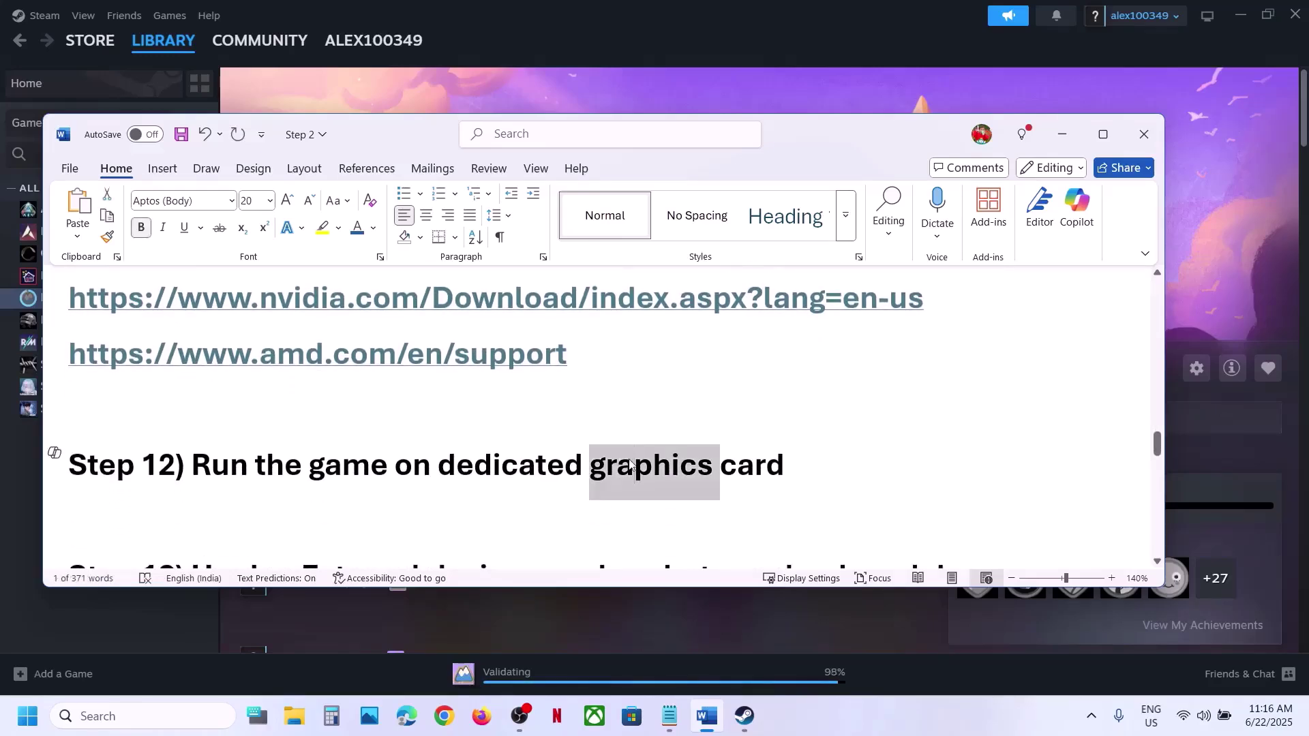
# - Leave the Word document and search Windows for "graphics settings" to open the display's Graphics settings page
pyautogui.click(622, 90)
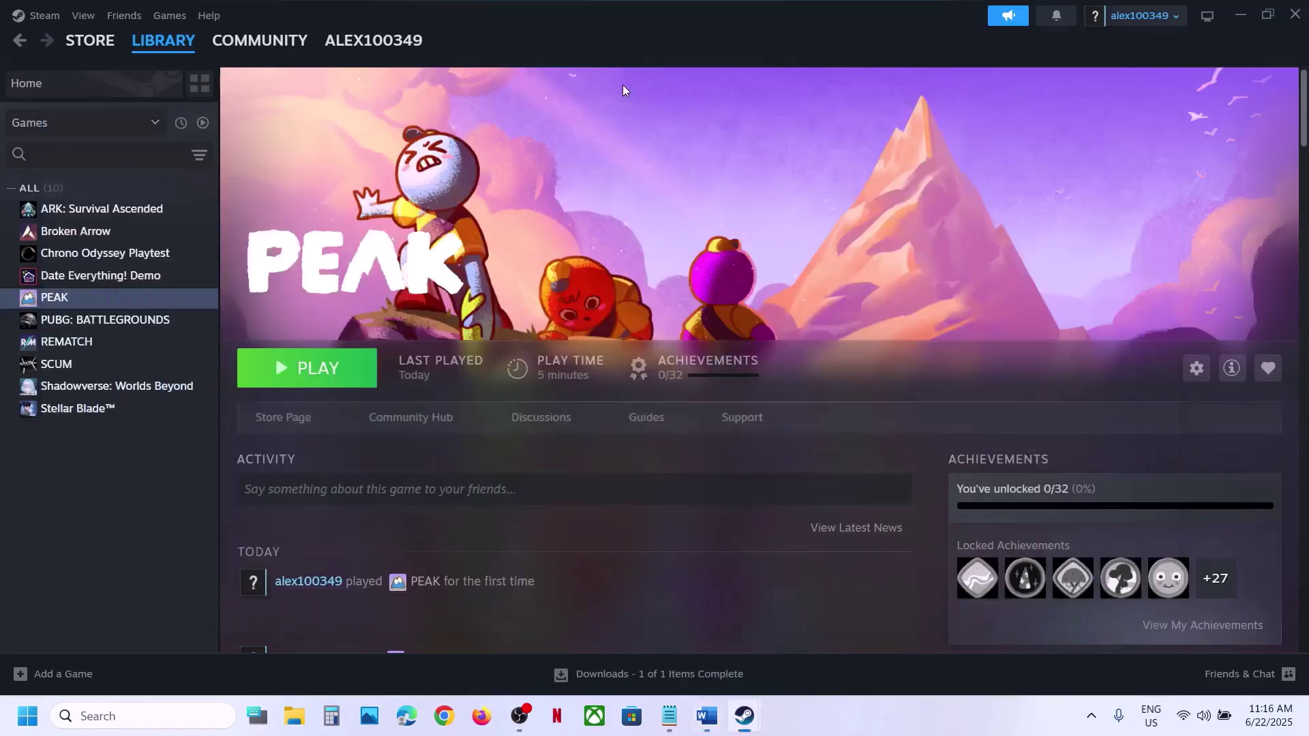
pyautogui.click(146, 715)
pyautogui.write('graphics settings')
pyautogui.click(183, 191)
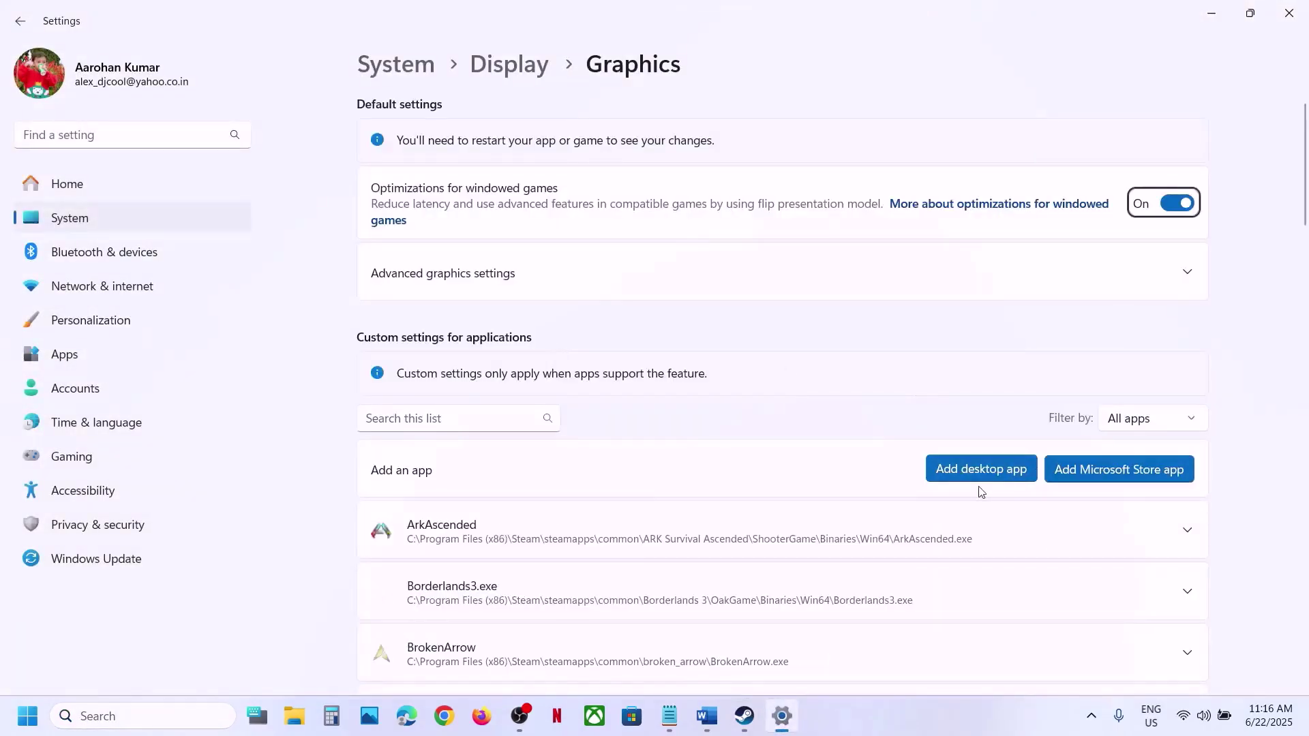
# - Add the PEAK application from Steam's steamapps\common\PEAK folder as a desktop app in the custom graphics settings
pyautogui.click(984, 470)
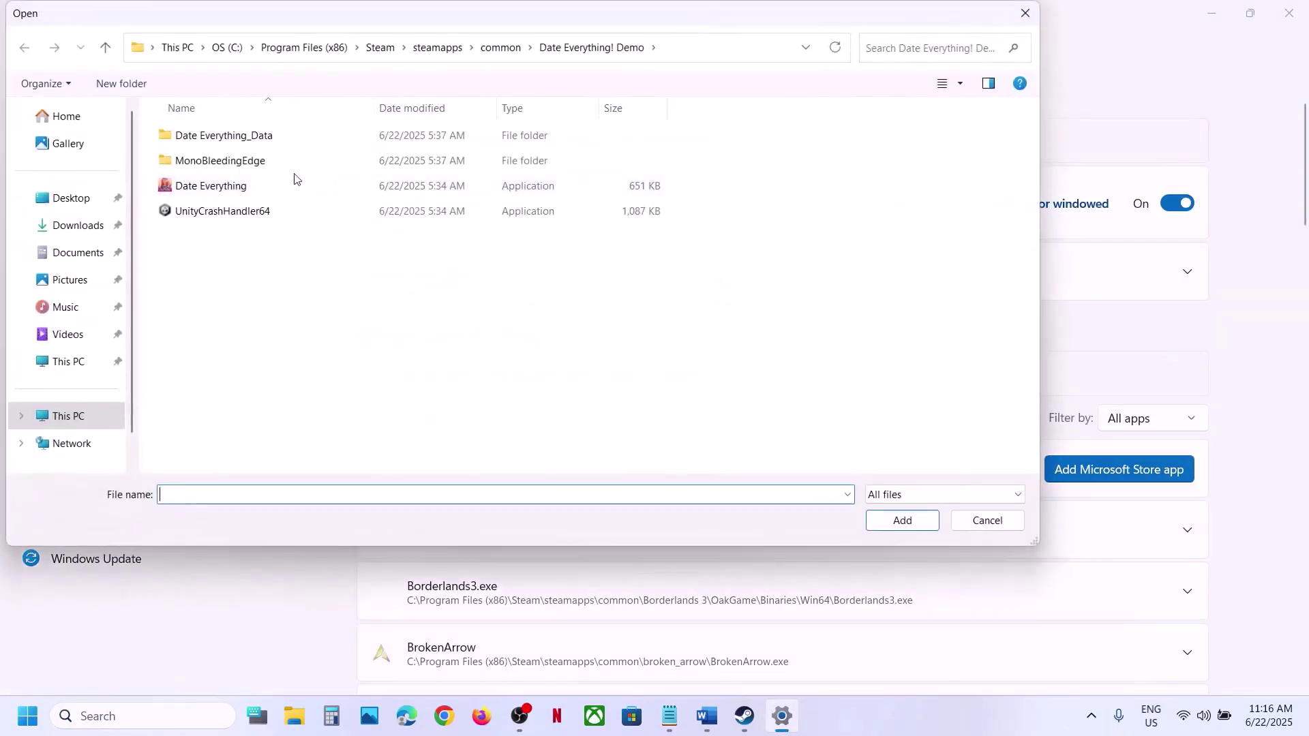
pyautogui.click(500, 47)
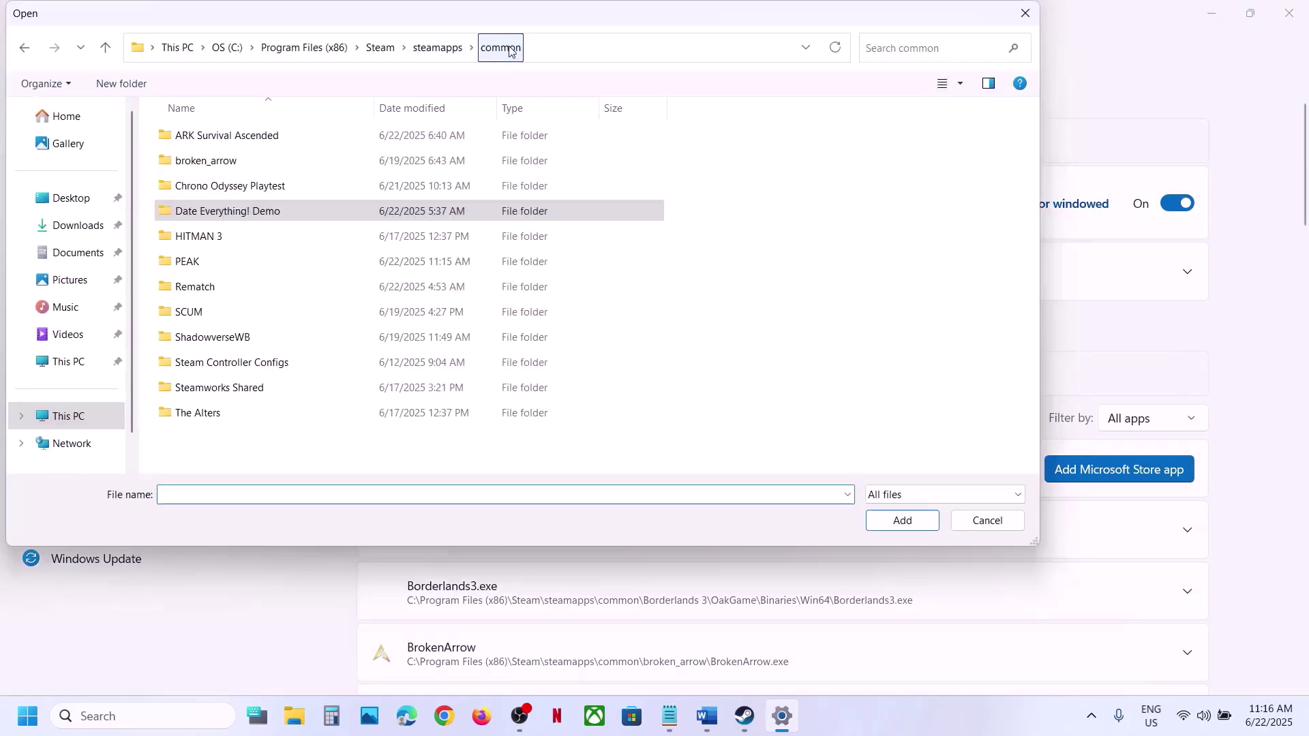
pyautogui.click(213, 269)
pyautogui.doubleClick(213, 266)
pyautogui.click(213, 217)
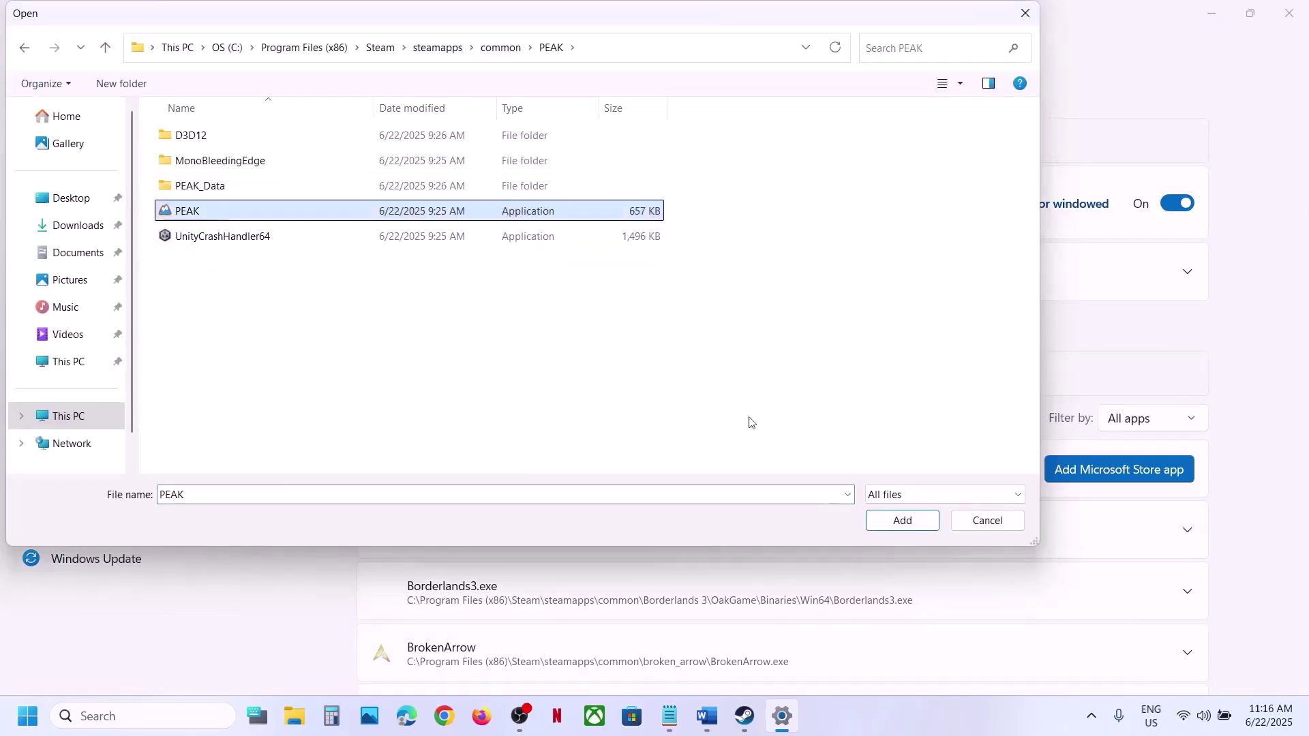
pyautogui.click(879, 530)
# - Set PEAK's GPU preference to High Performance (NVIDIA GeForce RTX 3050 Laptop GPU) and close Settings
pyautogui.scroll(-10, 879, 535)
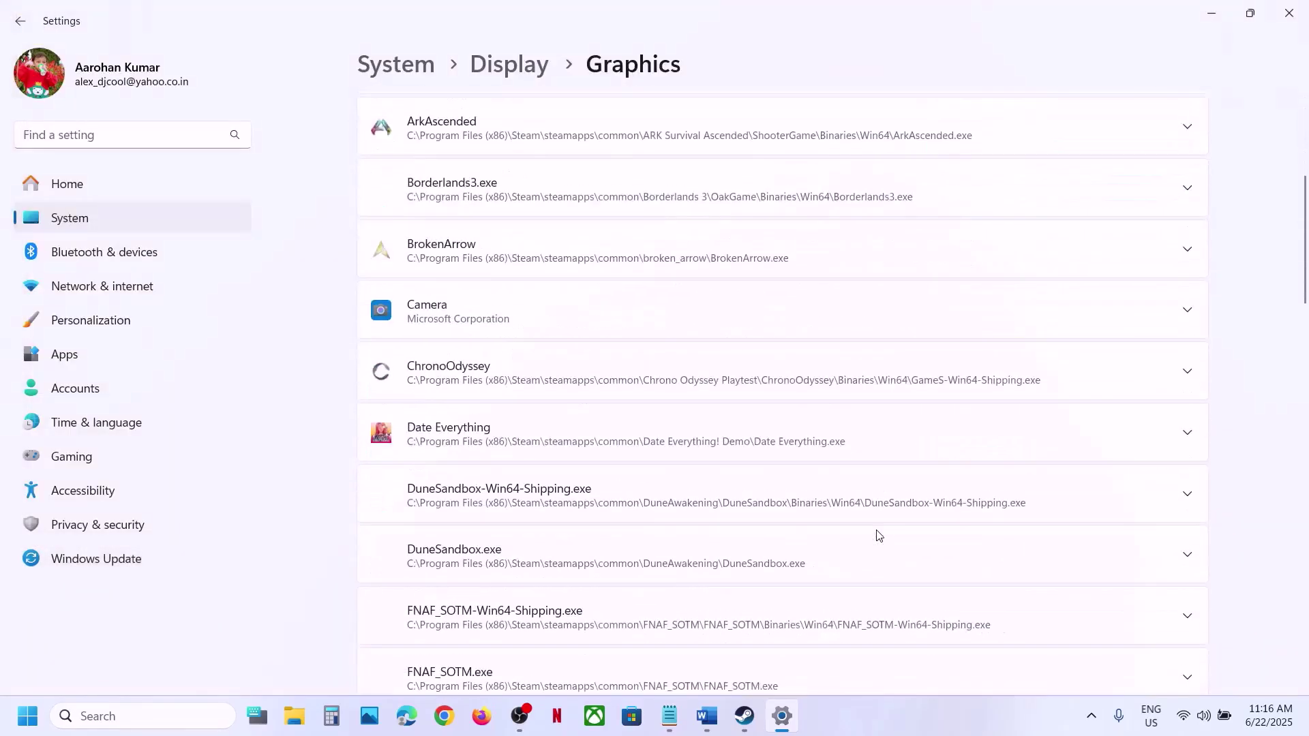
pyautogui.scroll(-10, 878, 535)
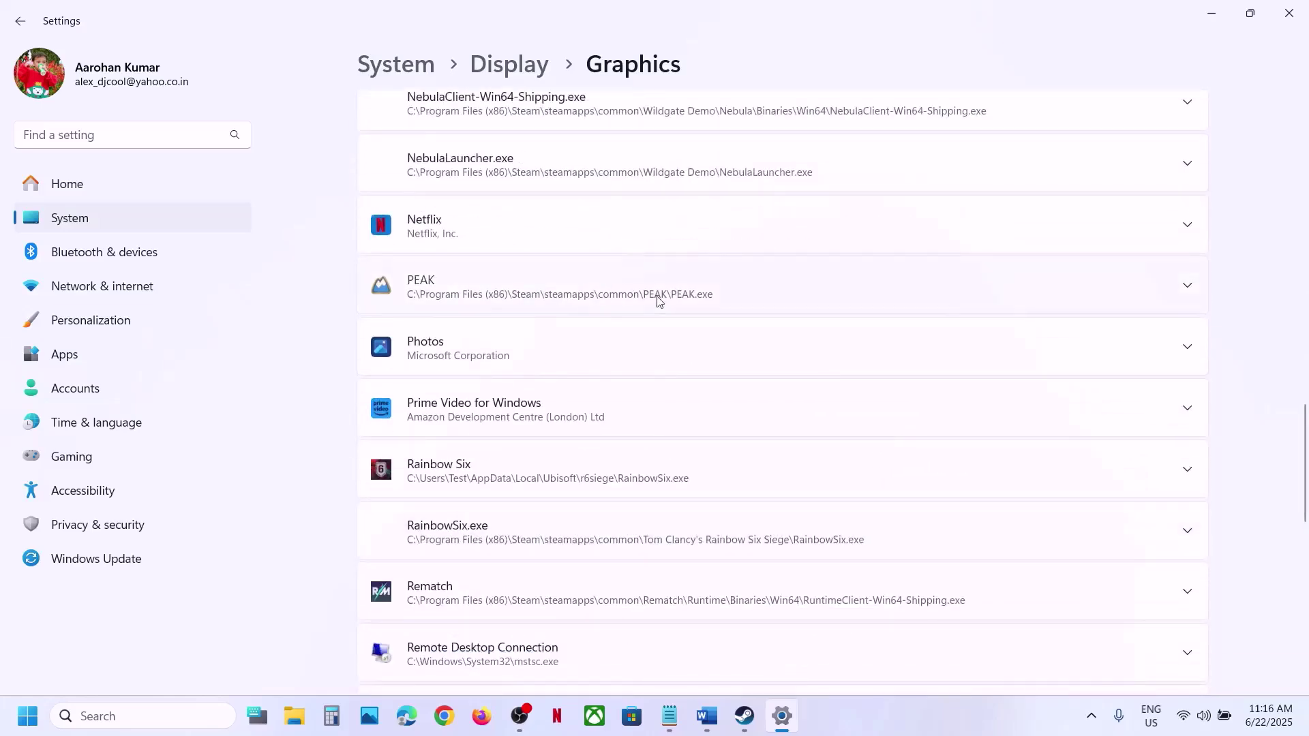
pyautogui.click(656, 302)
pyautogui.click(1015, 358)
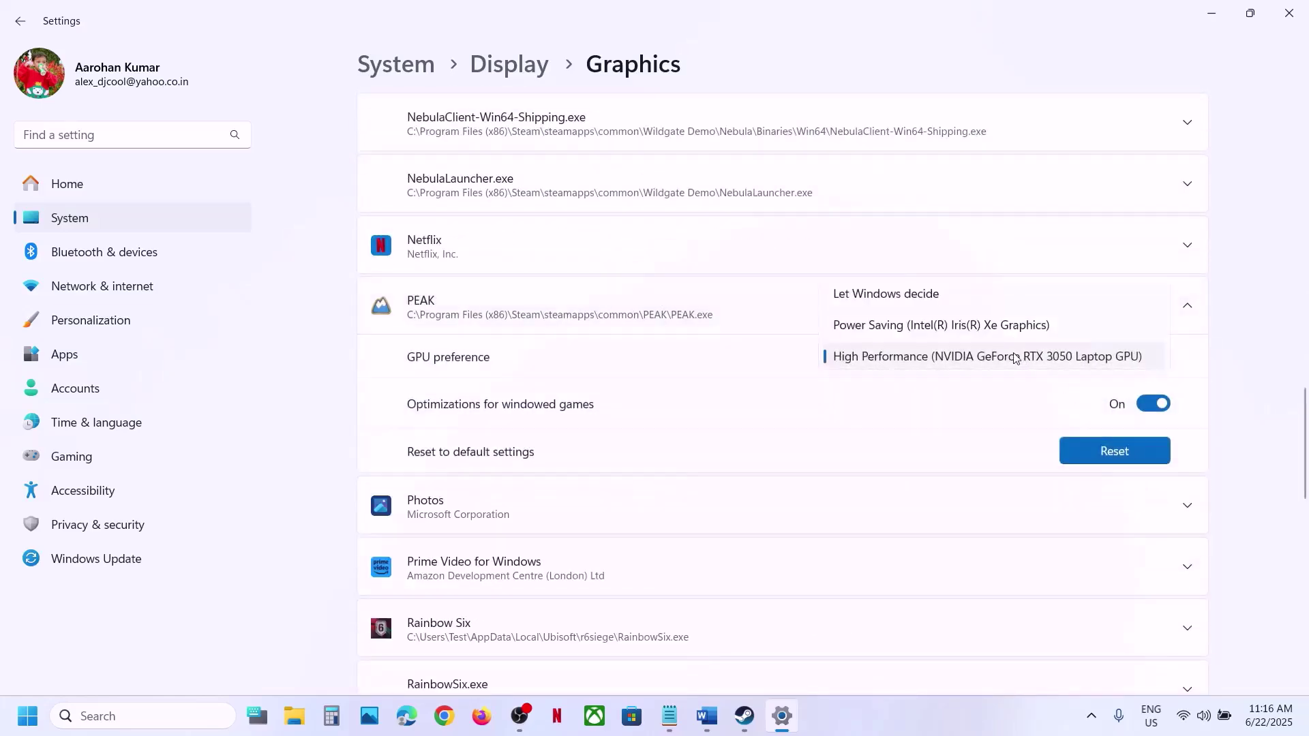
pyautogui.click(953, 365)
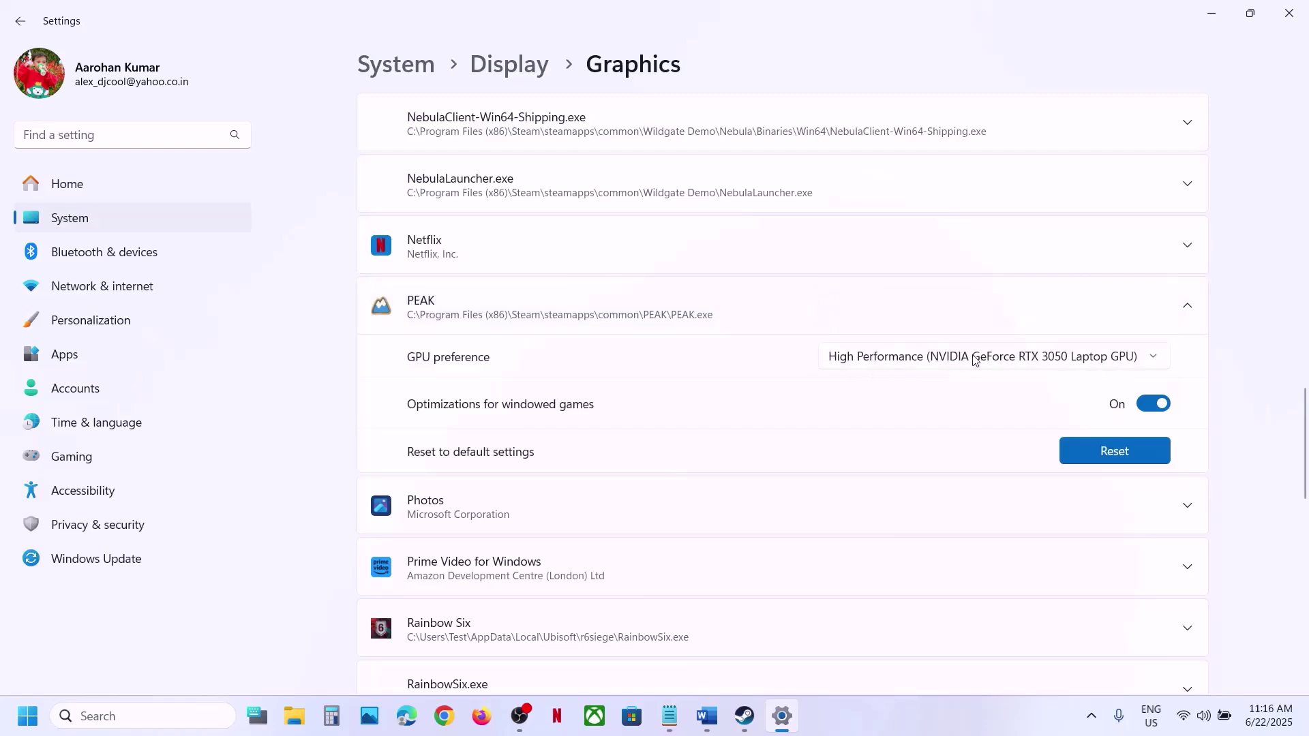
pyautogui.click(1288, 13)
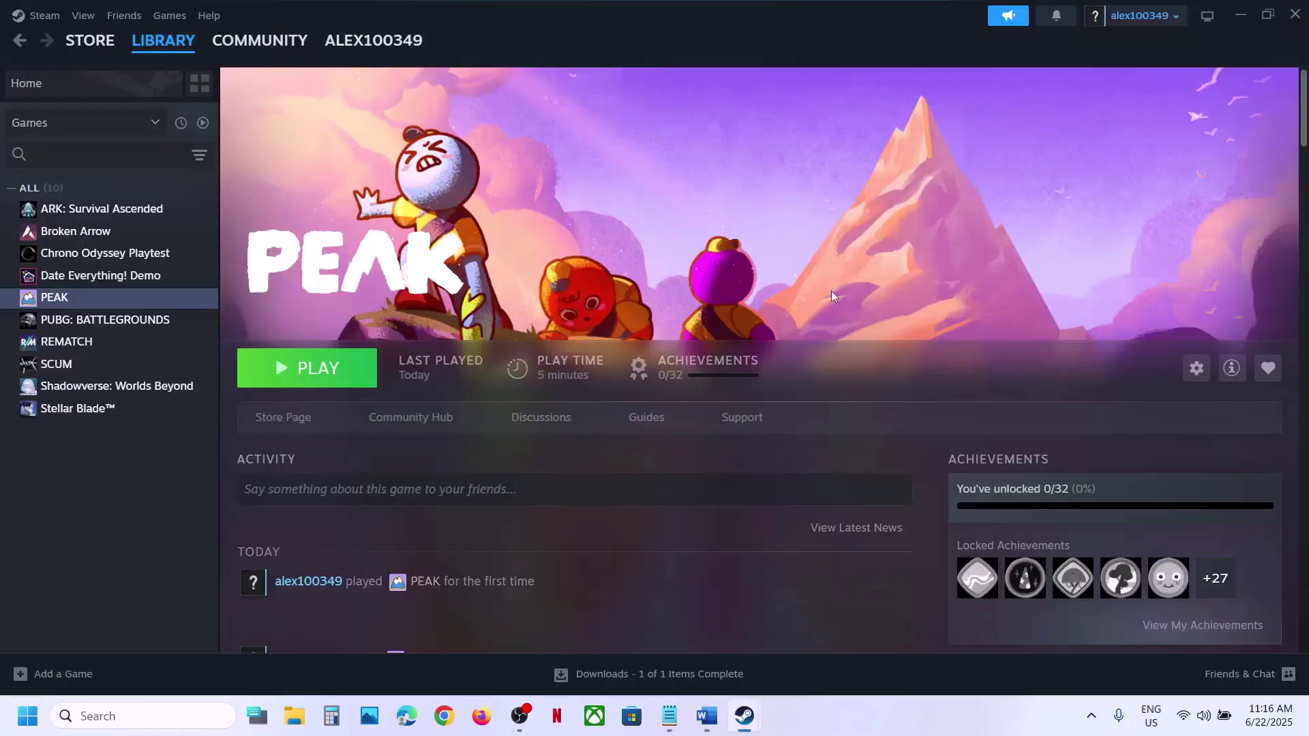
# - Return to the Word document, enlarge its window and read Step 13 about unplugging external devices, closing third-party services and removing the undervolt
pyautogui.click(706, 716)
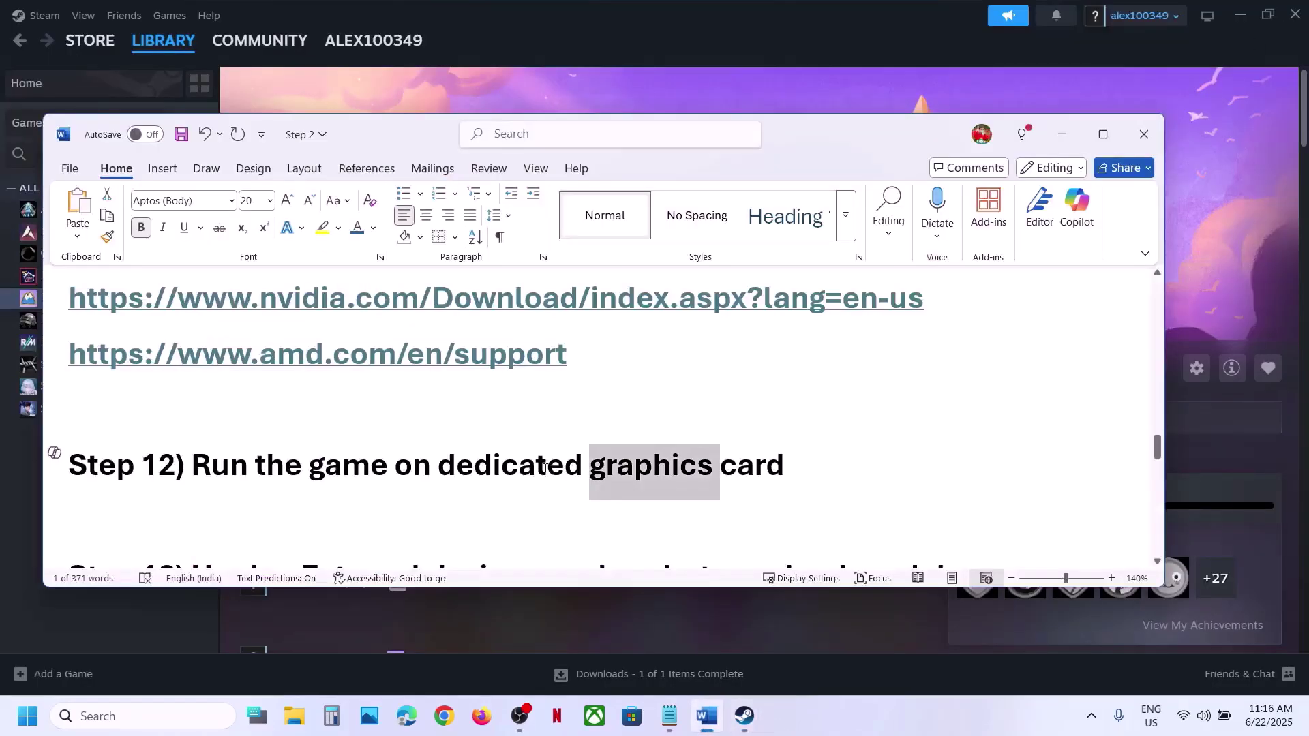
pyautogui.scroll(-3, 544, 470)
pyautogui.scroll(-2, 545, 470)
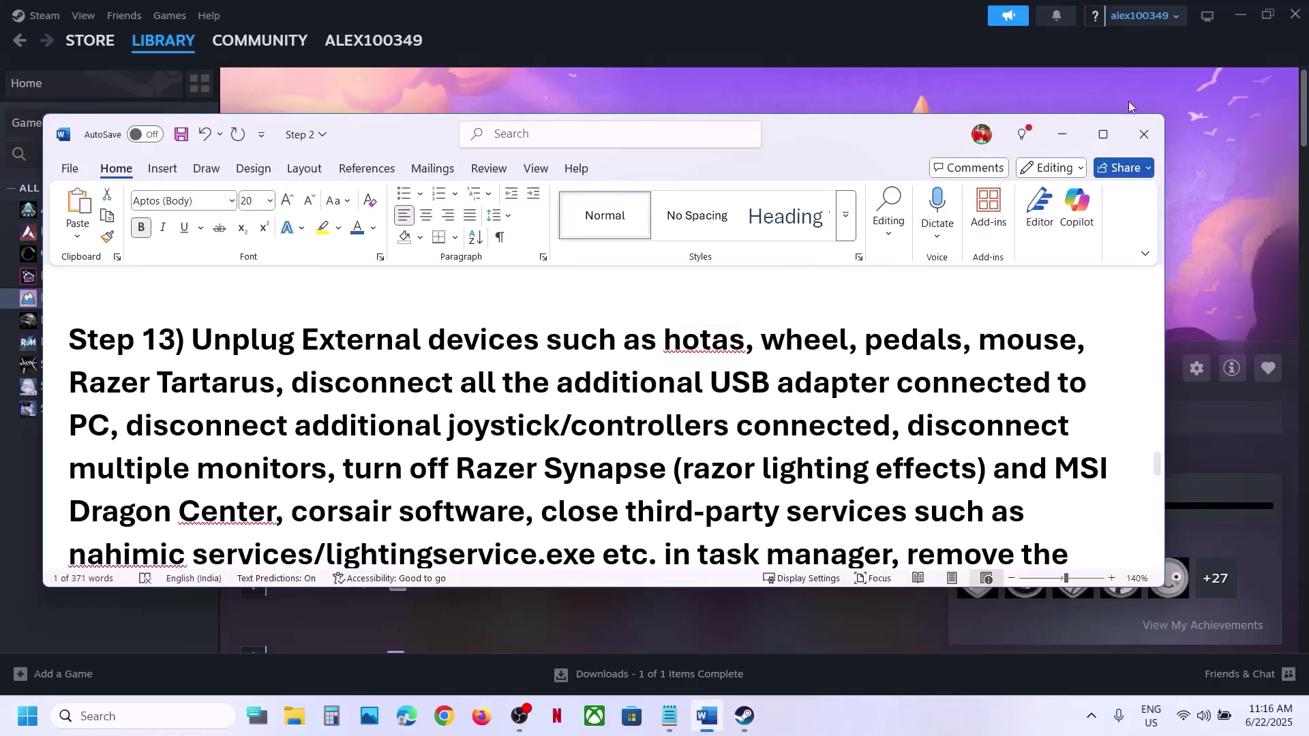
pyautogui.click(1102, 135)
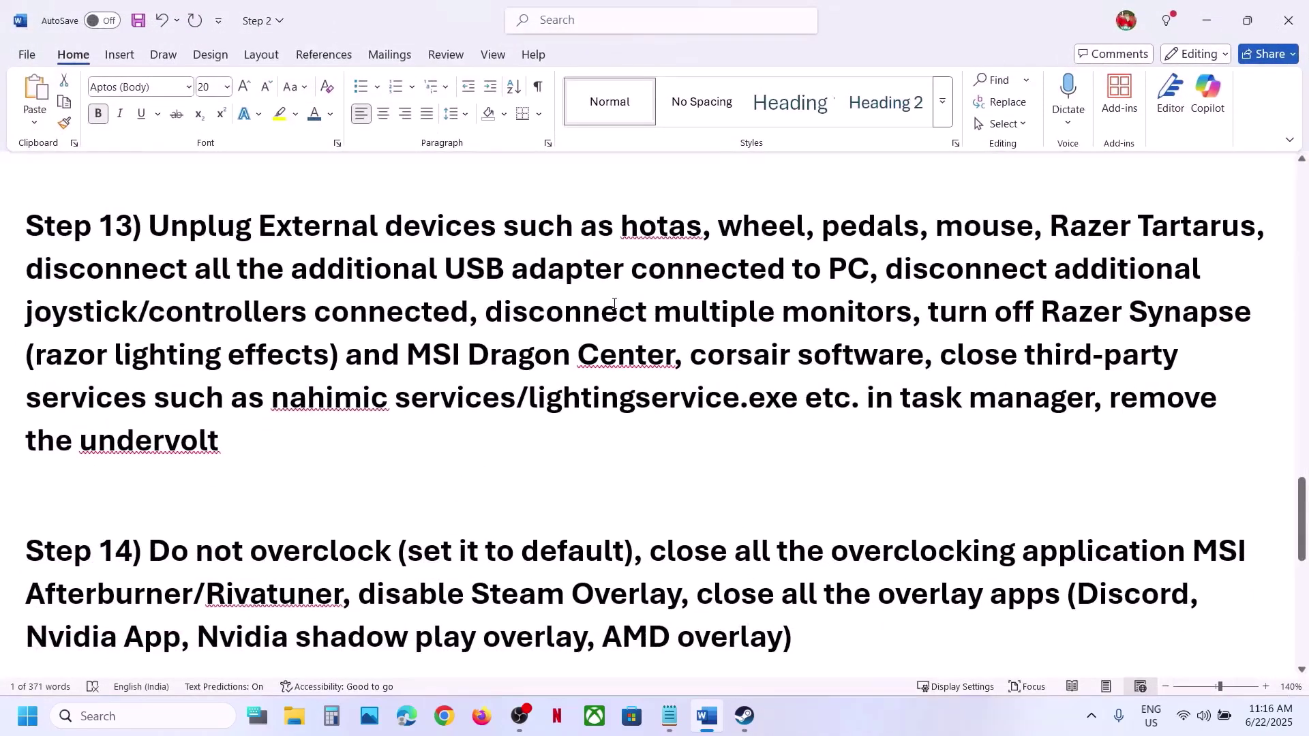
pyautogui.scroll(2, 614, 303)
pyautogui.moveTo(622, 341); pyautogui.dragTo(630, 399)
pyautogui.moveTo(827, 384); pyautogui.dragTo(877, 384)
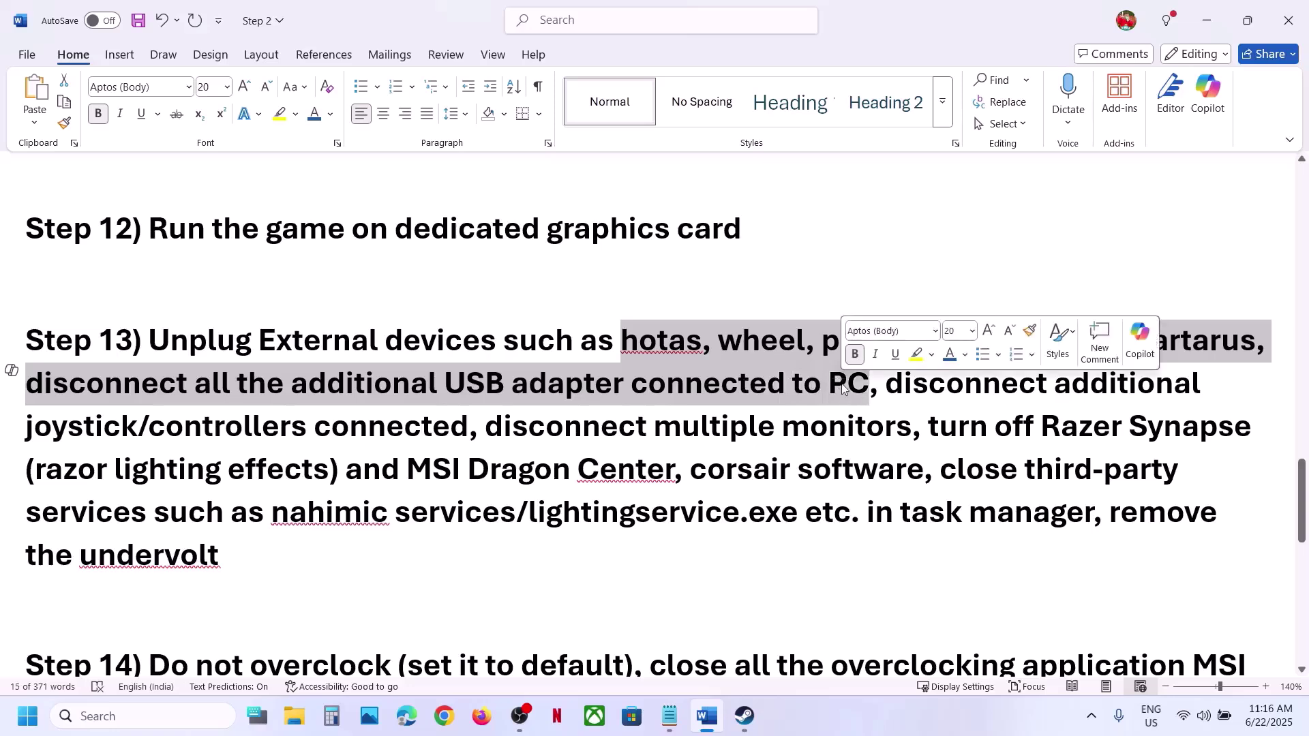
pyautogui.moveTo(1204, 384); pyautogui.dragTo(912, 429)
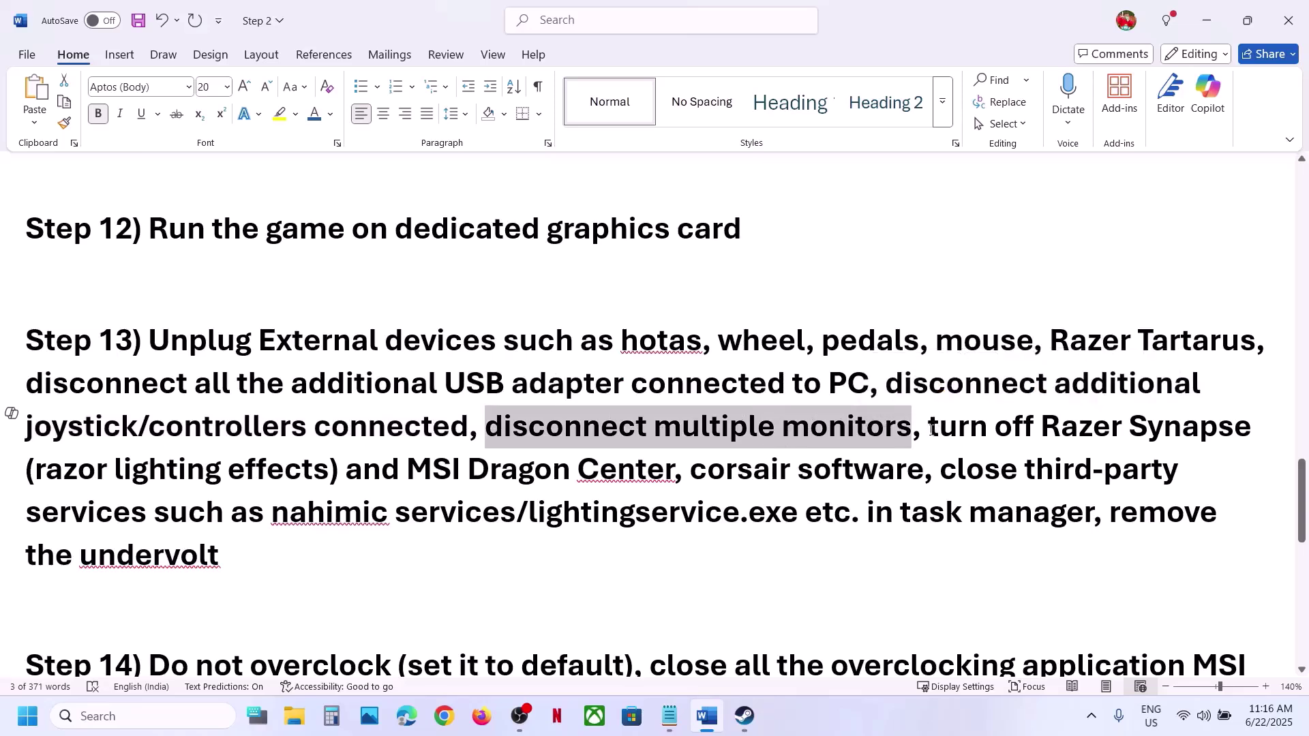
pyautogui.moveTo(931, 429); pyautogui.dragTo(1174, 540)
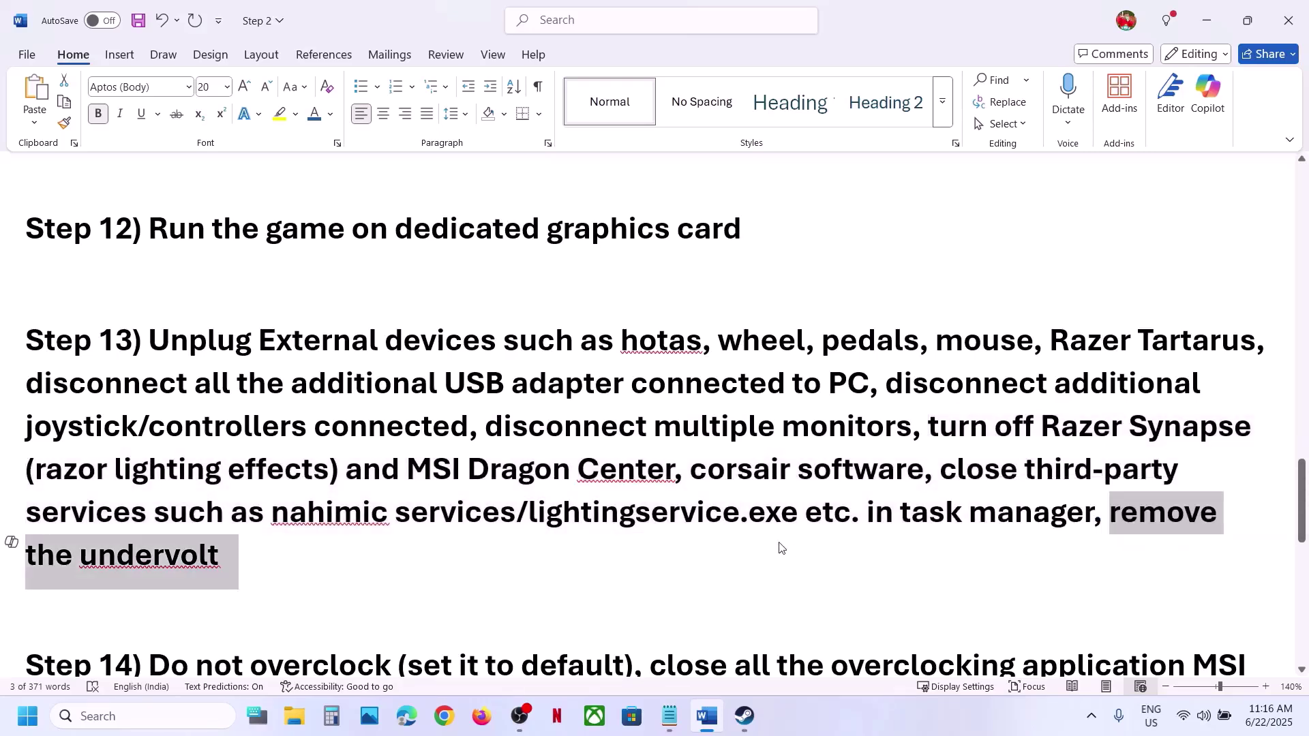
pyautogui.click(484, 516)
# - Read Step 14 about avoiding overclocking, closing MSI Afterburner/Rivatuner and disabling the Steam Overlay
pyautogui.scroll(-2, 488, 515)
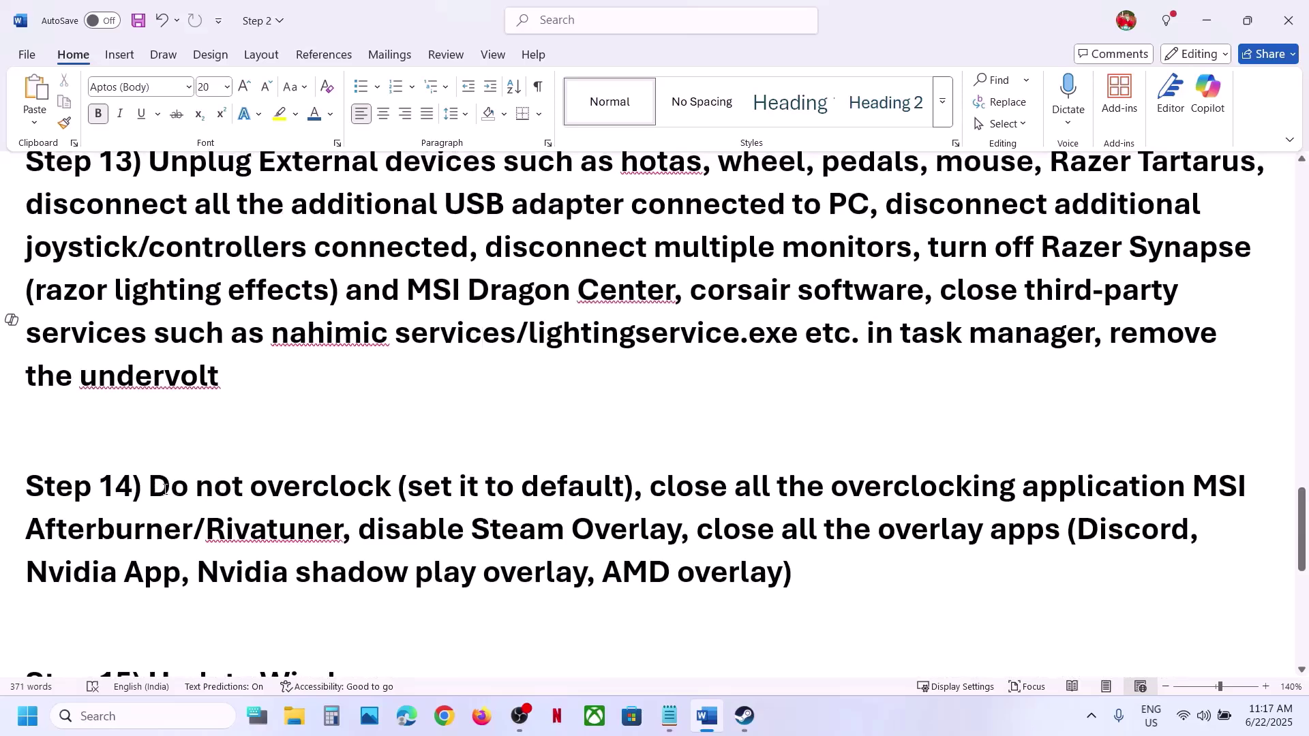
pyautogui.moveTo(166, 489); pyautogui.dragTo(1075, 489)
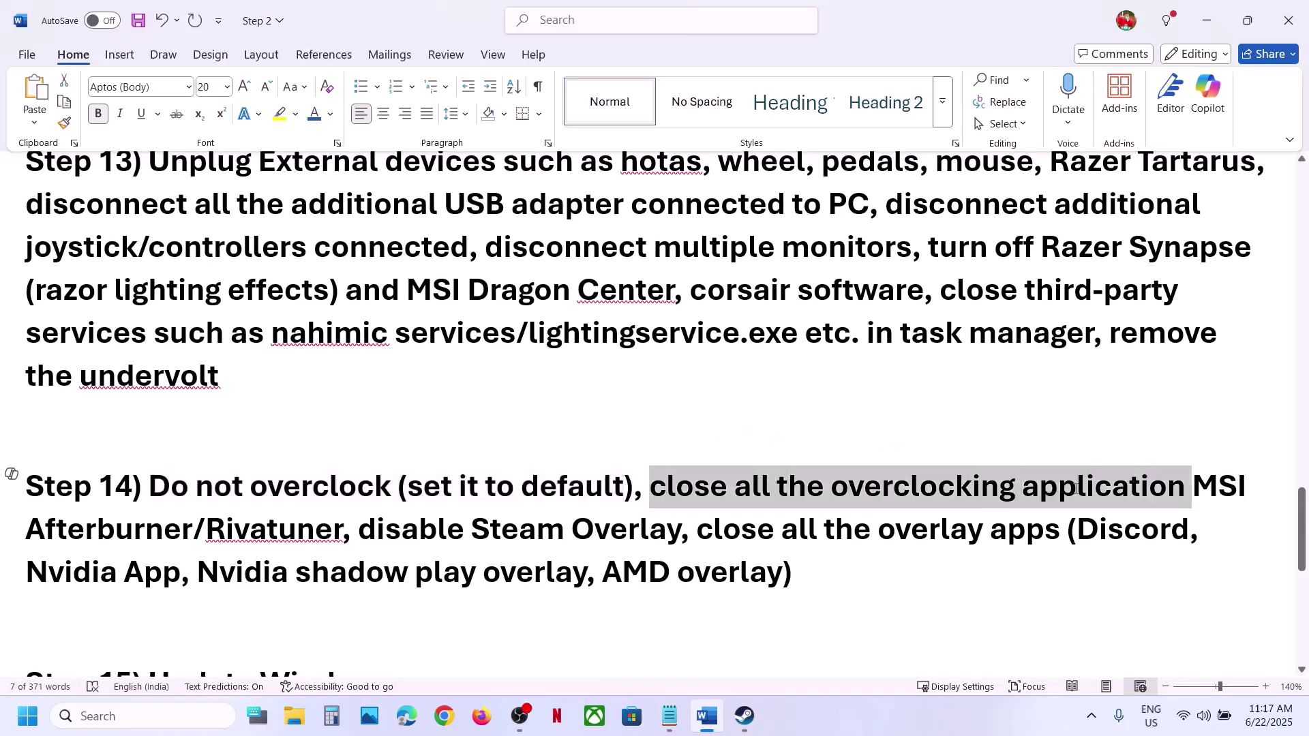
pyautogui.moveTo(1171, 490); pyautogui.dragTo(1251, 490)
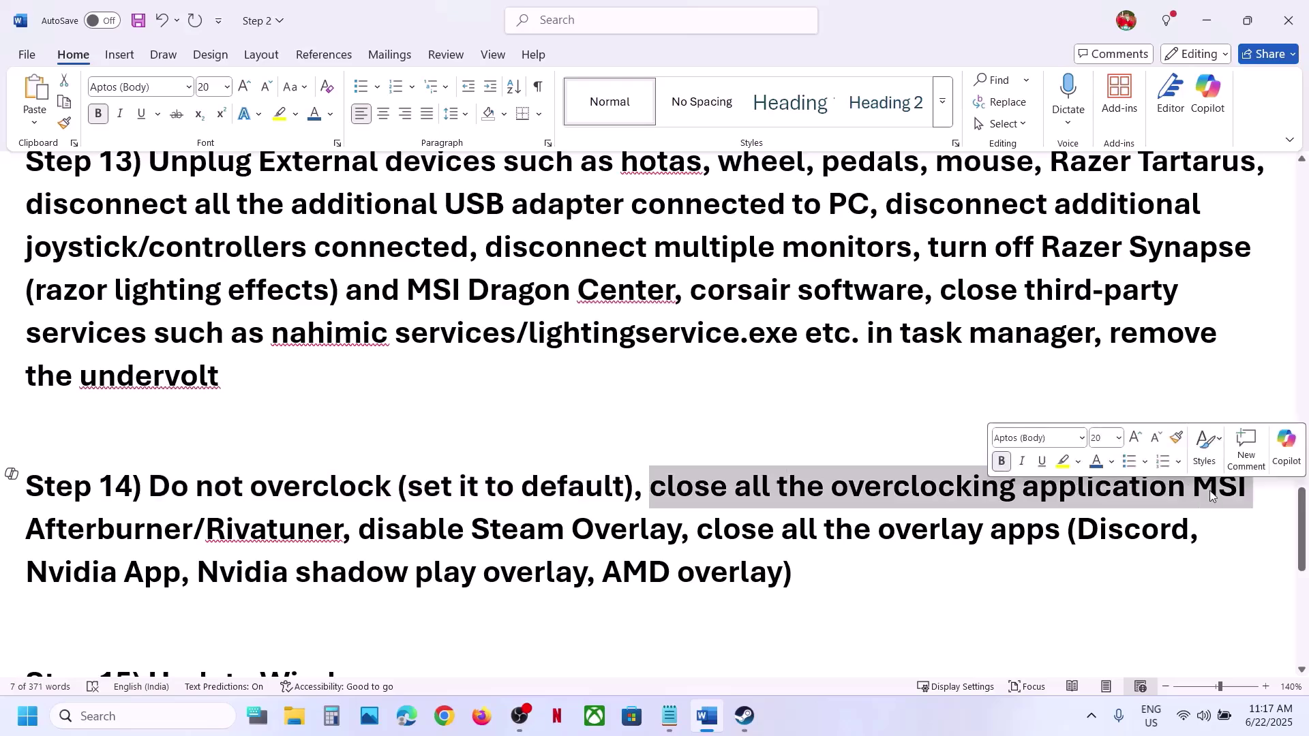
pyautogui.doubleClick(100, 535)
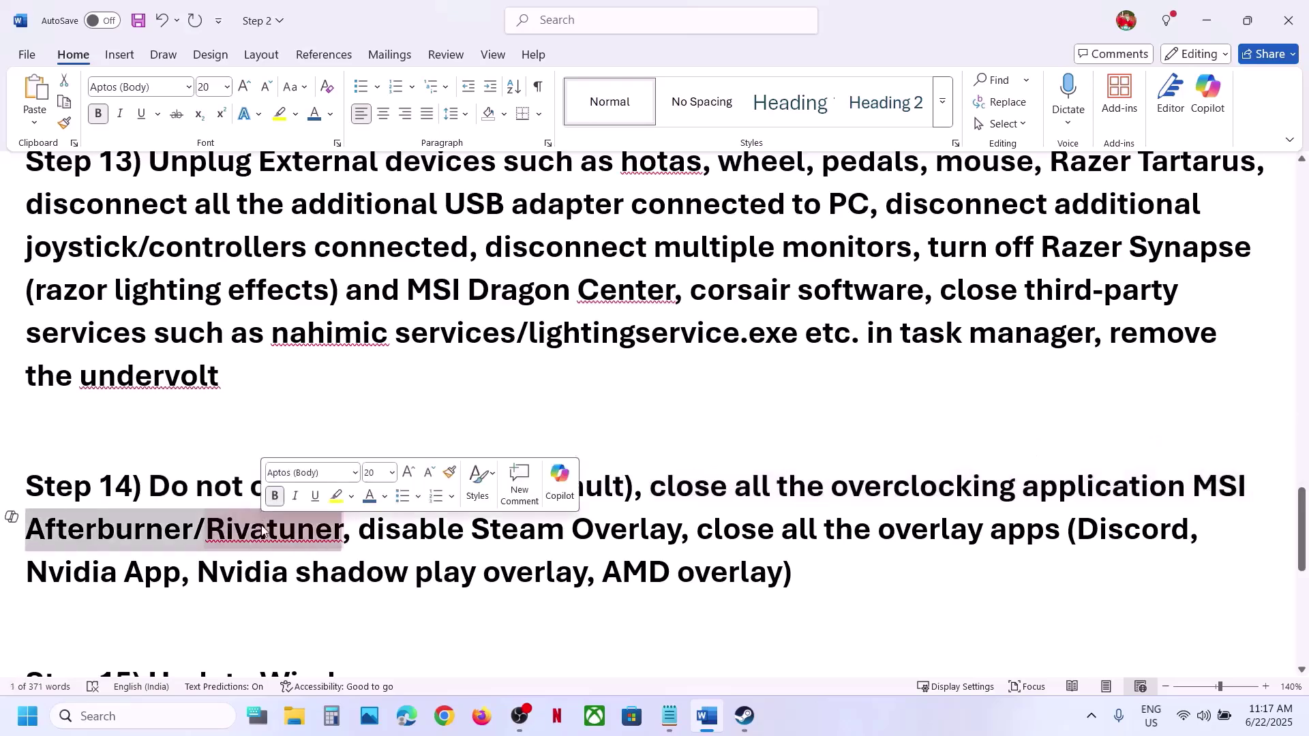
pyautogui.moveTo(359, 530); pyautogui.dragTo(651, 534)
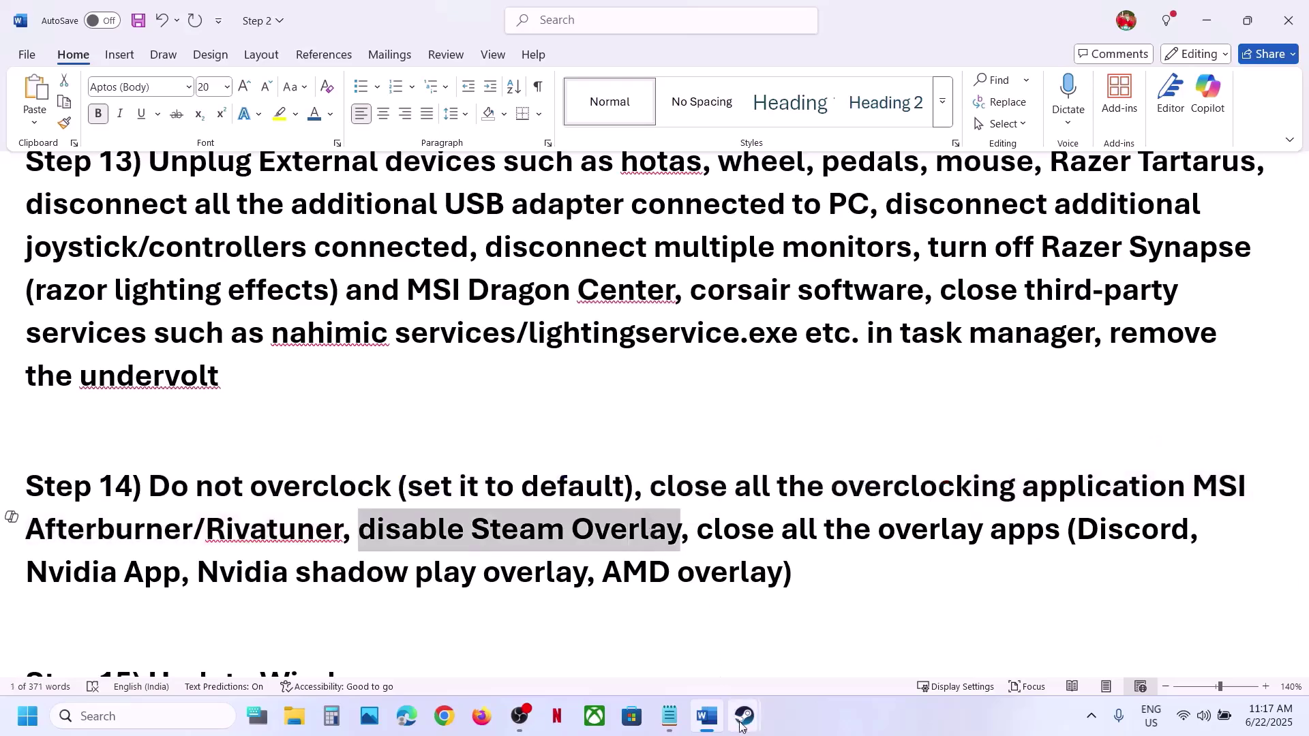
# - Switch to Steam, disable the Steam Overlay while in-game in PEAK's general properties, and close the properties window
pyautogui.moveTo(744, 715)
pyautogui.click(706, 625)
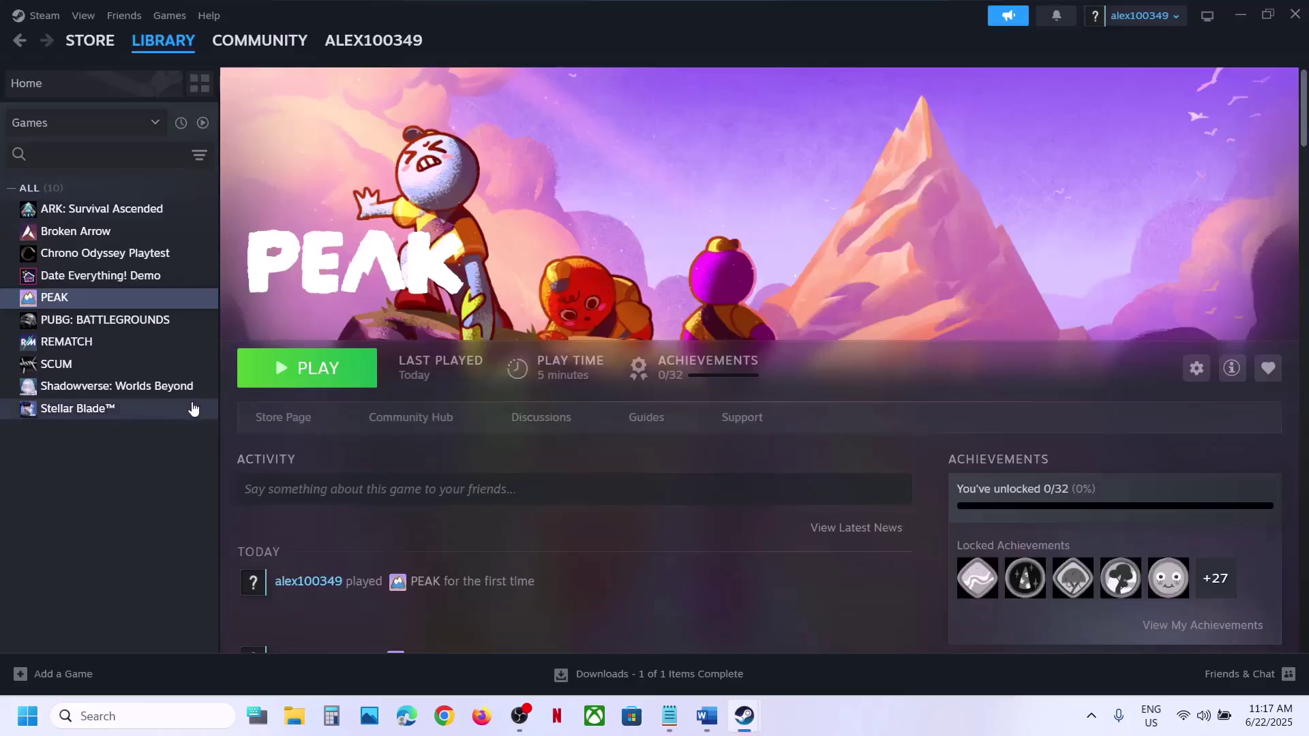
pyautogui.rightClick(114, 301)
pyautogui.click(173, 428)
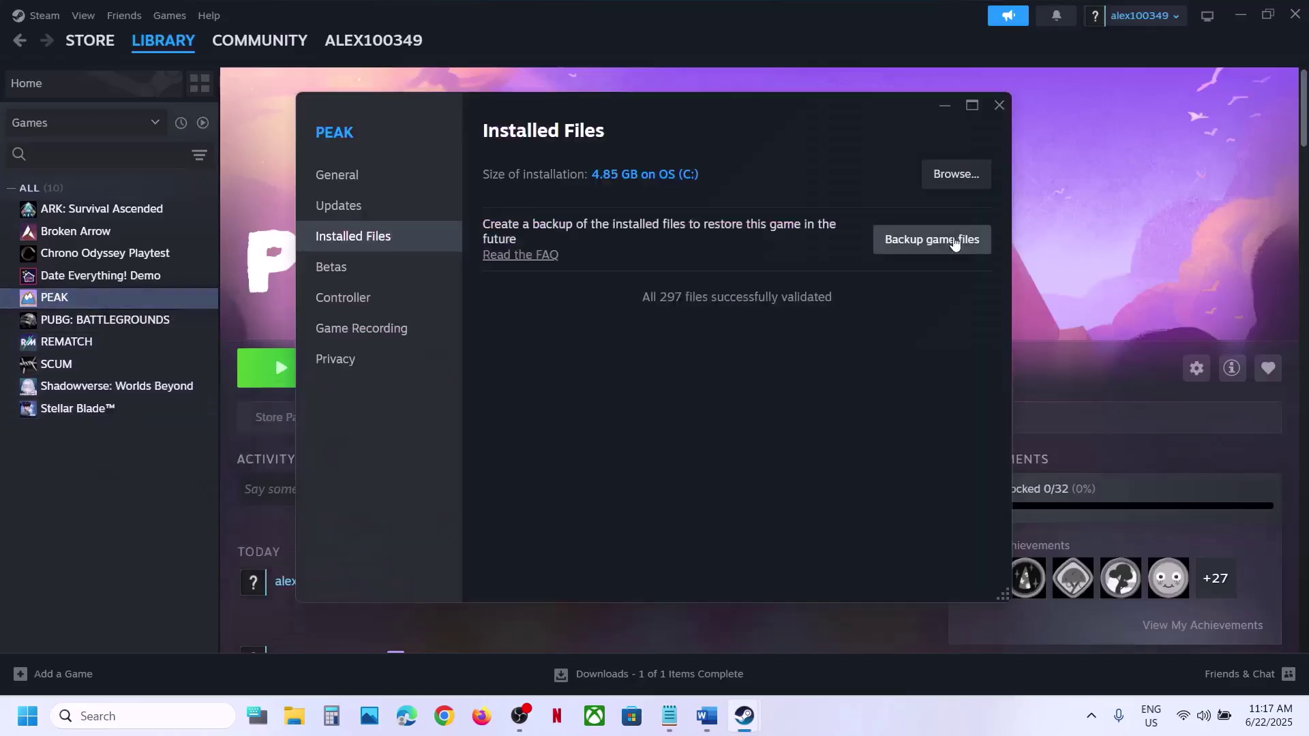
pyautogui.click(351, 179)
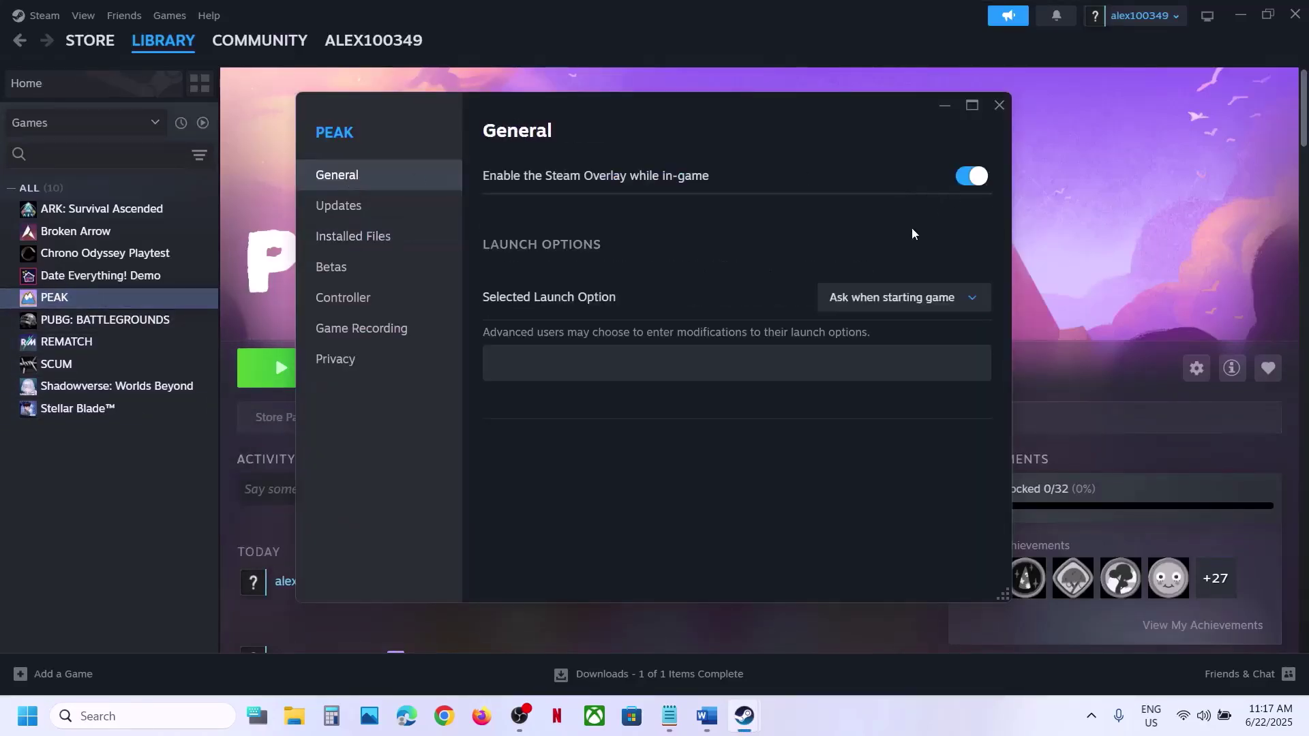
pyautogui.click(962, 180)
pyautogui.click(997, 109)
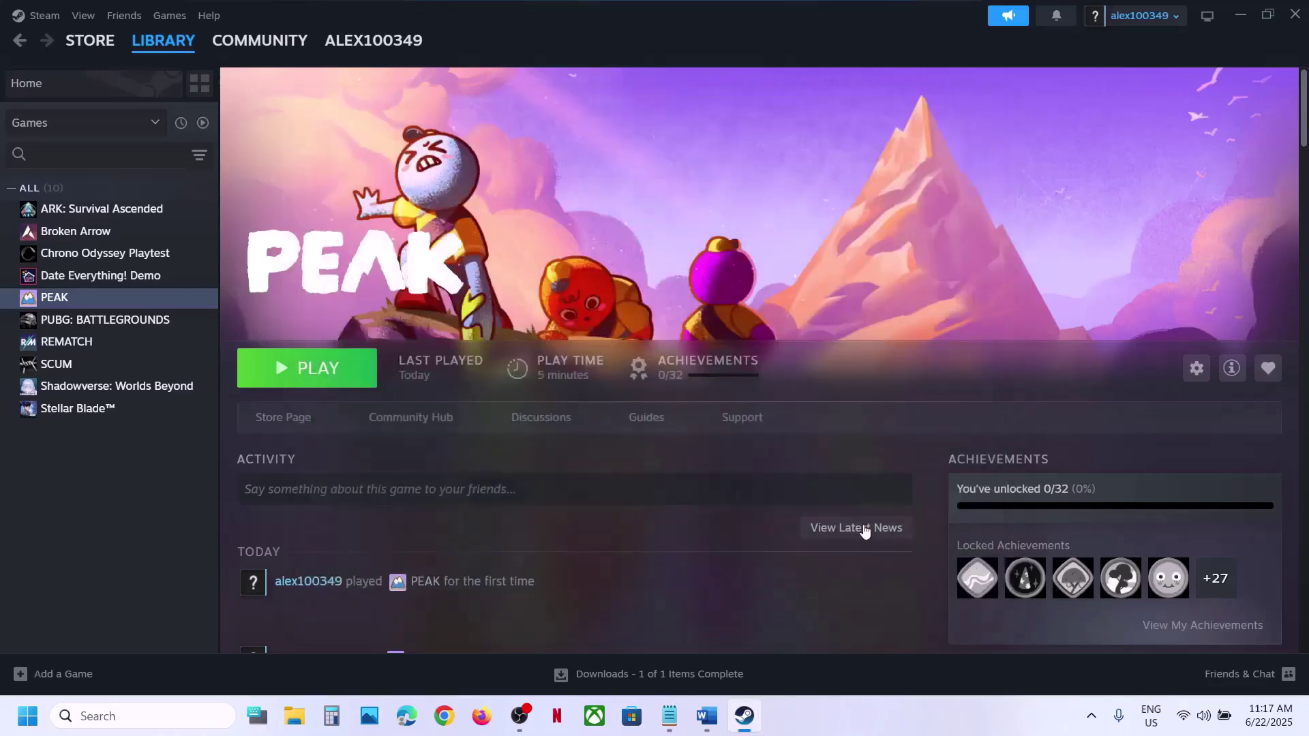
# - Return to the Word document and read the rest of Step 14 about closing overlay apps such as Discord and Nvidia App
pyautogui.click(707, 715)
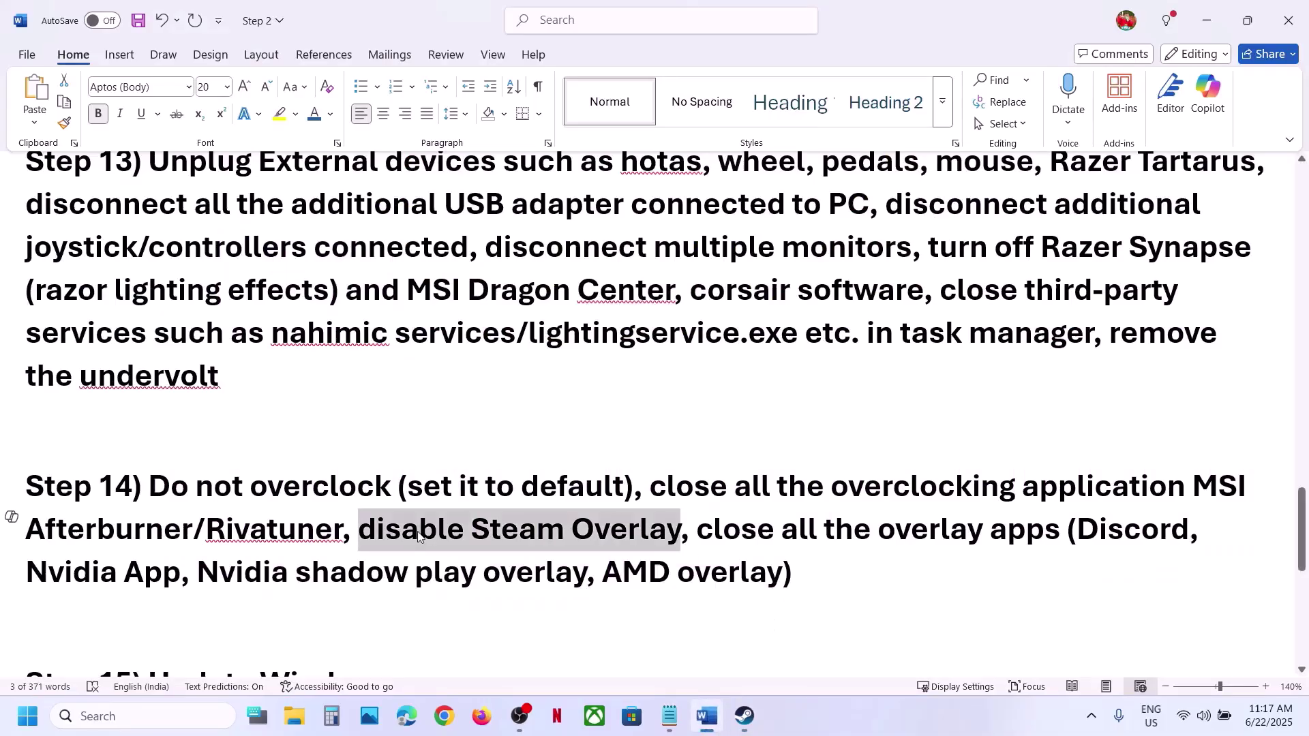
pyautogui.doubleClick(1103, 525)
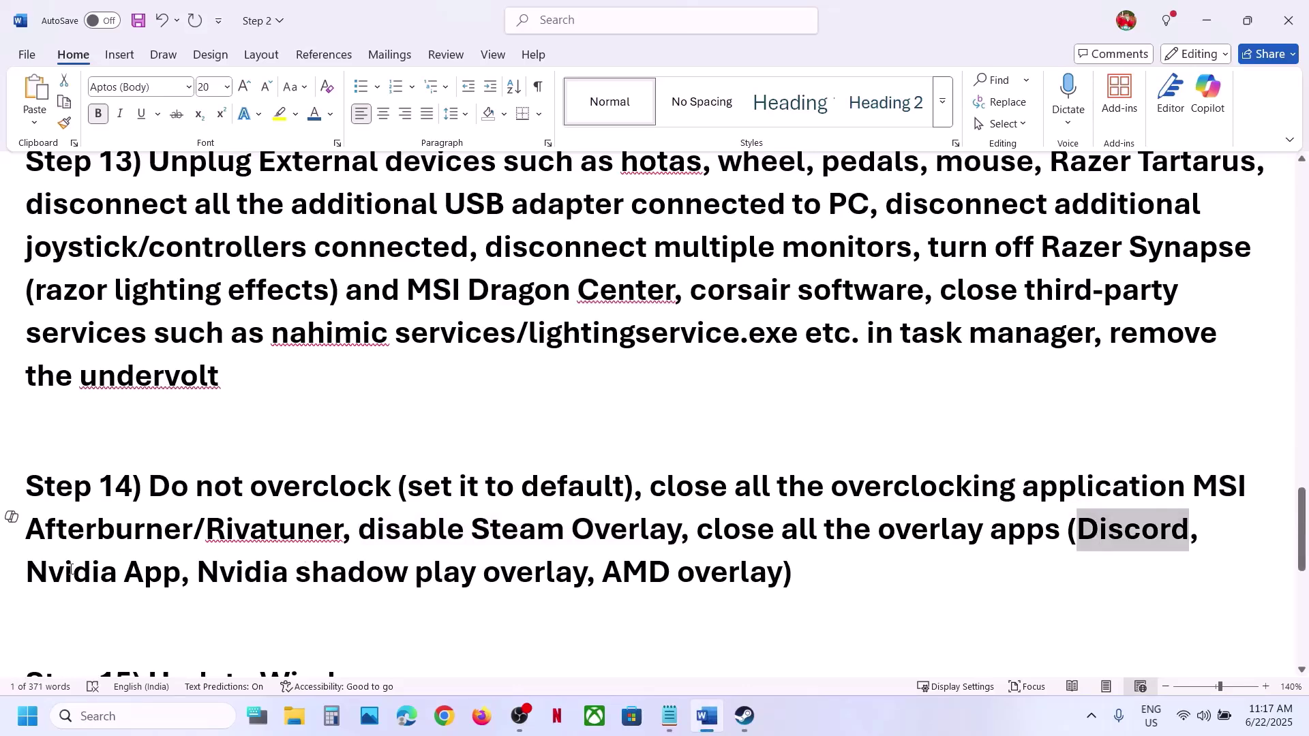
pyautogui.moveTo(35, 574); pyautogui.dragTo(177, 579)
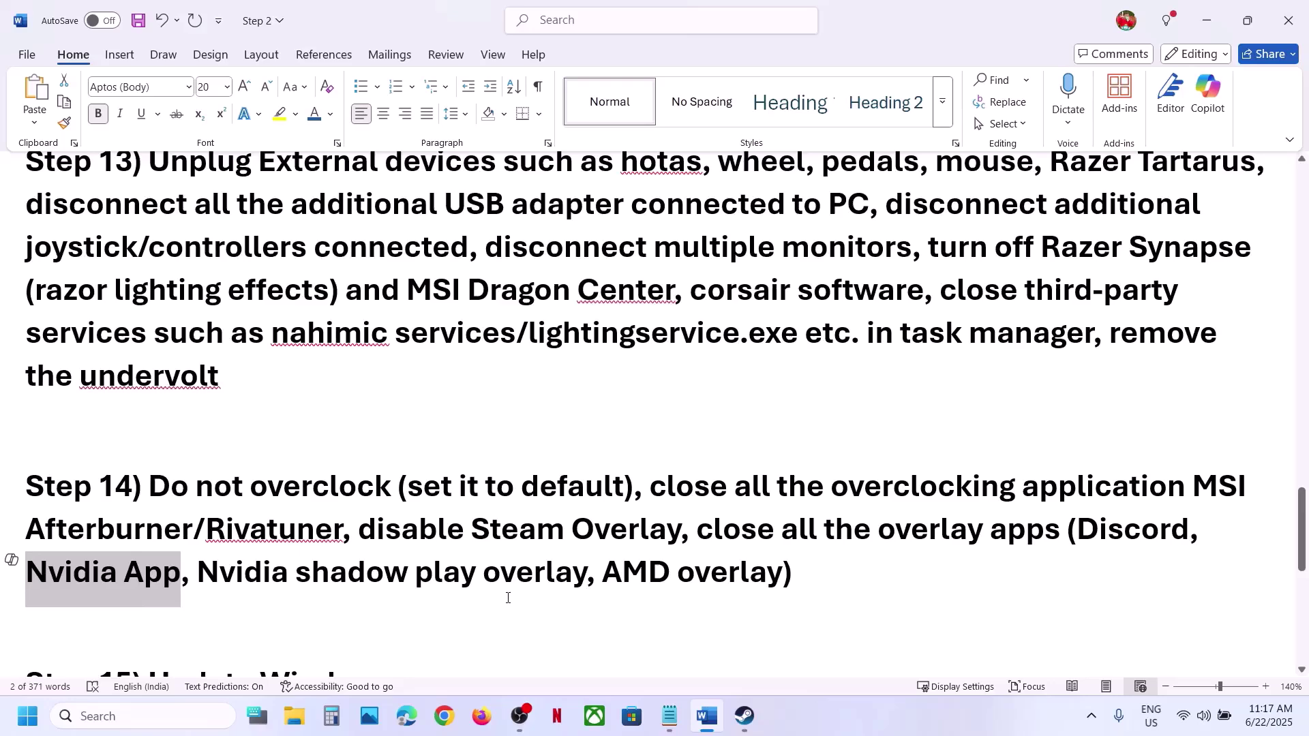
pyautogui.moveTo(698, 516); pyautogui.dragTo(1063, 527)
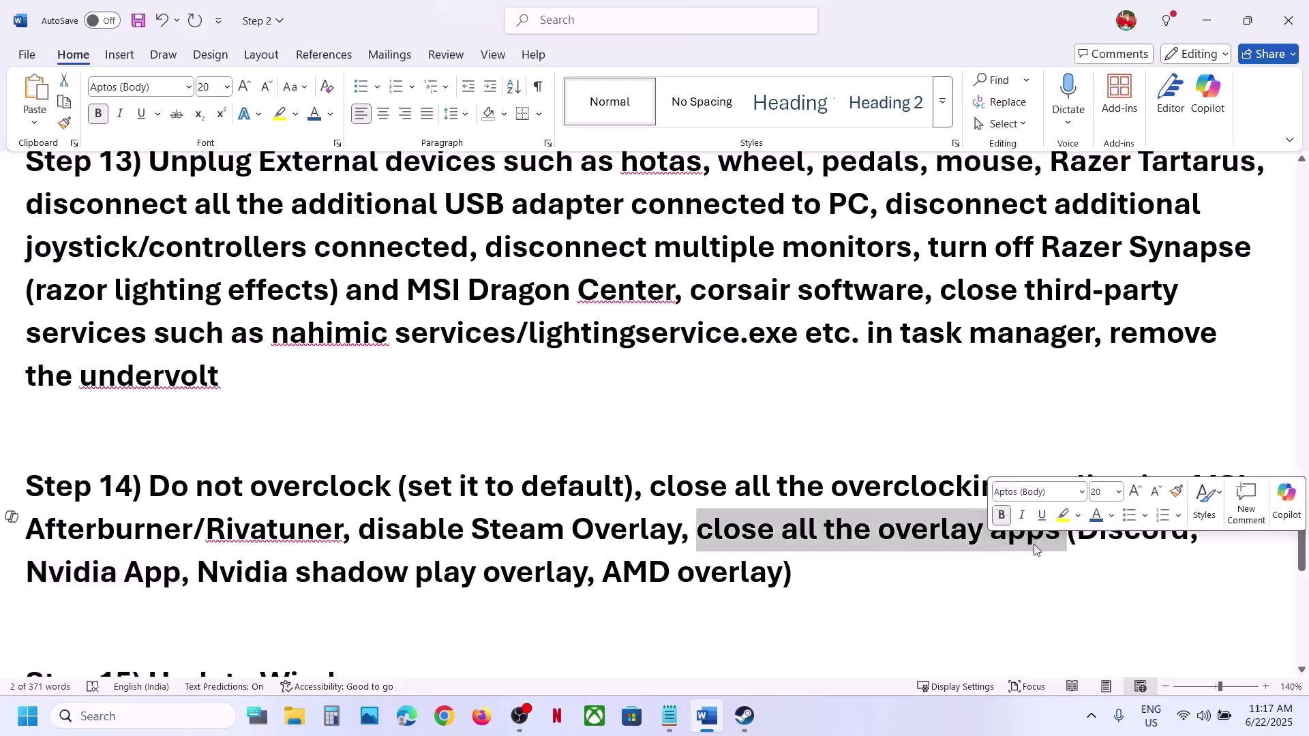
# - Read Step 15 about updating Windows and open the Windows Update page in Settings
pyautogui.scroll(-1, 600, 547)
pyautogui.scroll(-2, 599, 547)
pyautogui.scroll(1, 600, 545)
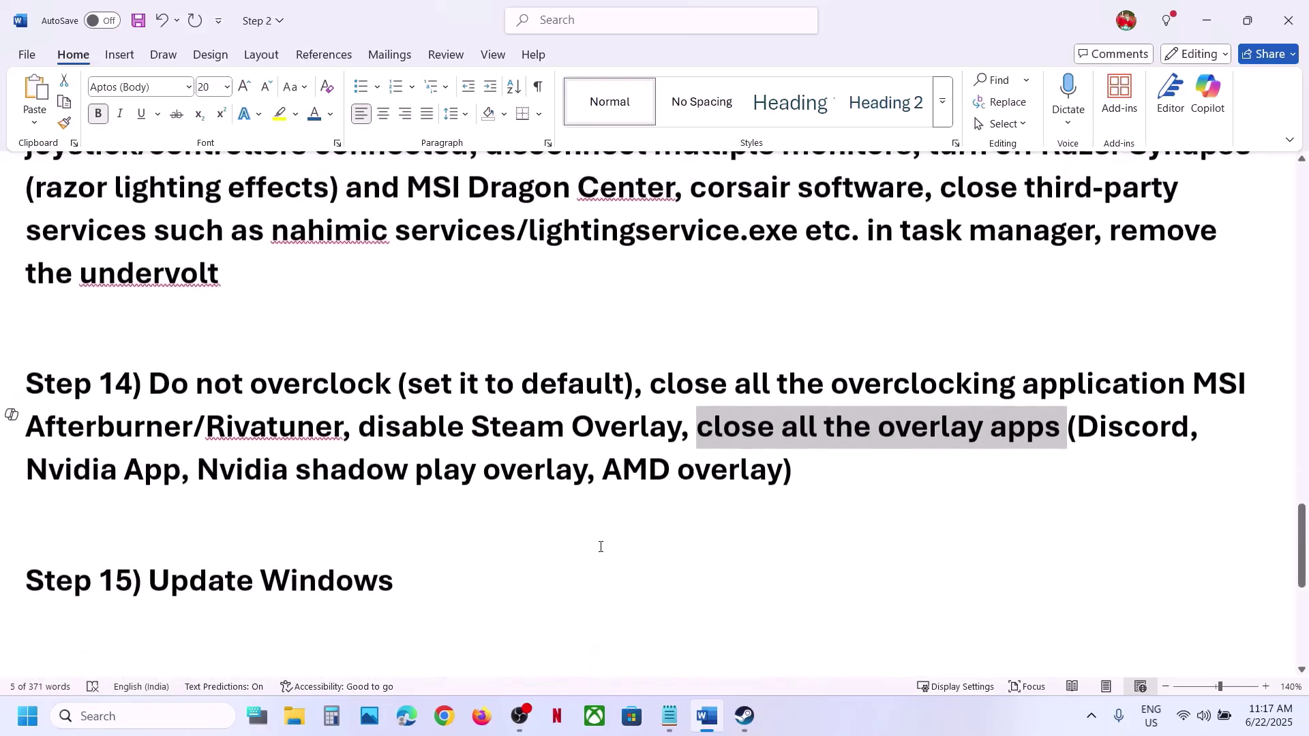
pyautogui.moveTo(179, 581); pyautogui.dragTo(385, 590)
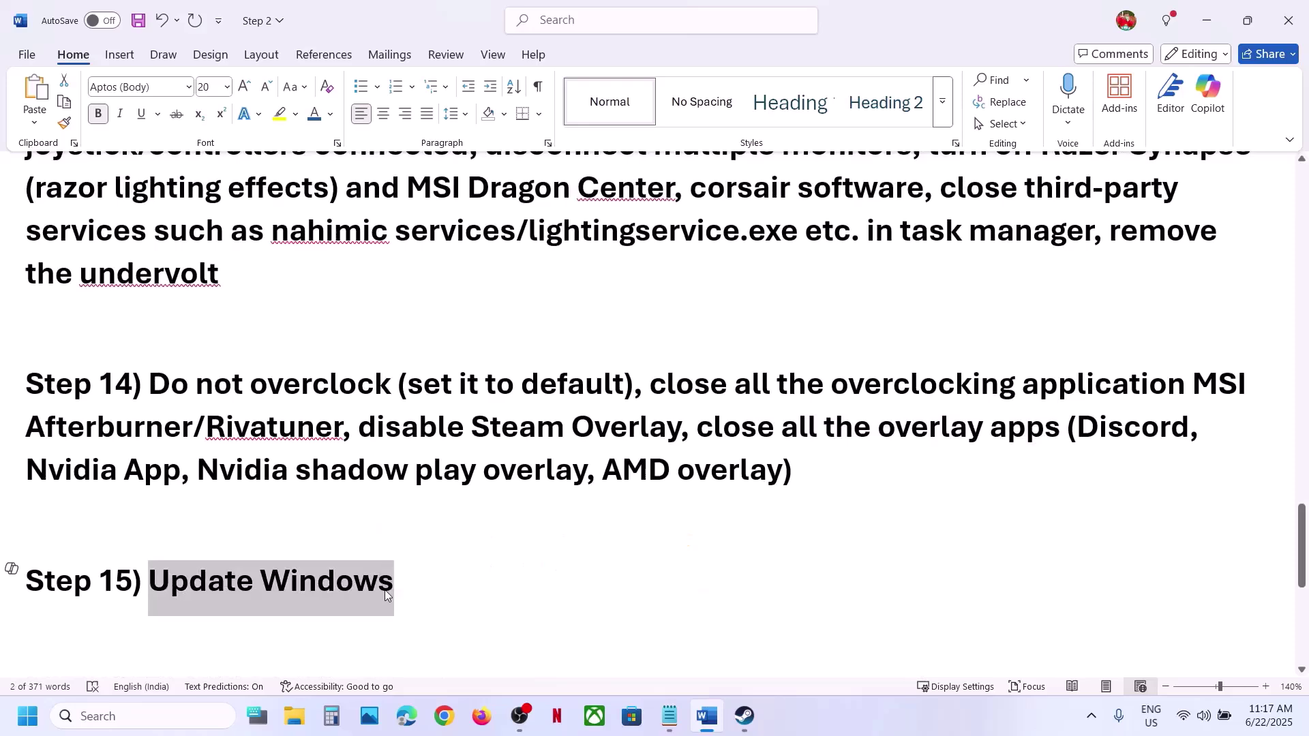
pyautogui.press('super+i')
pyautogui.click(147, 558)
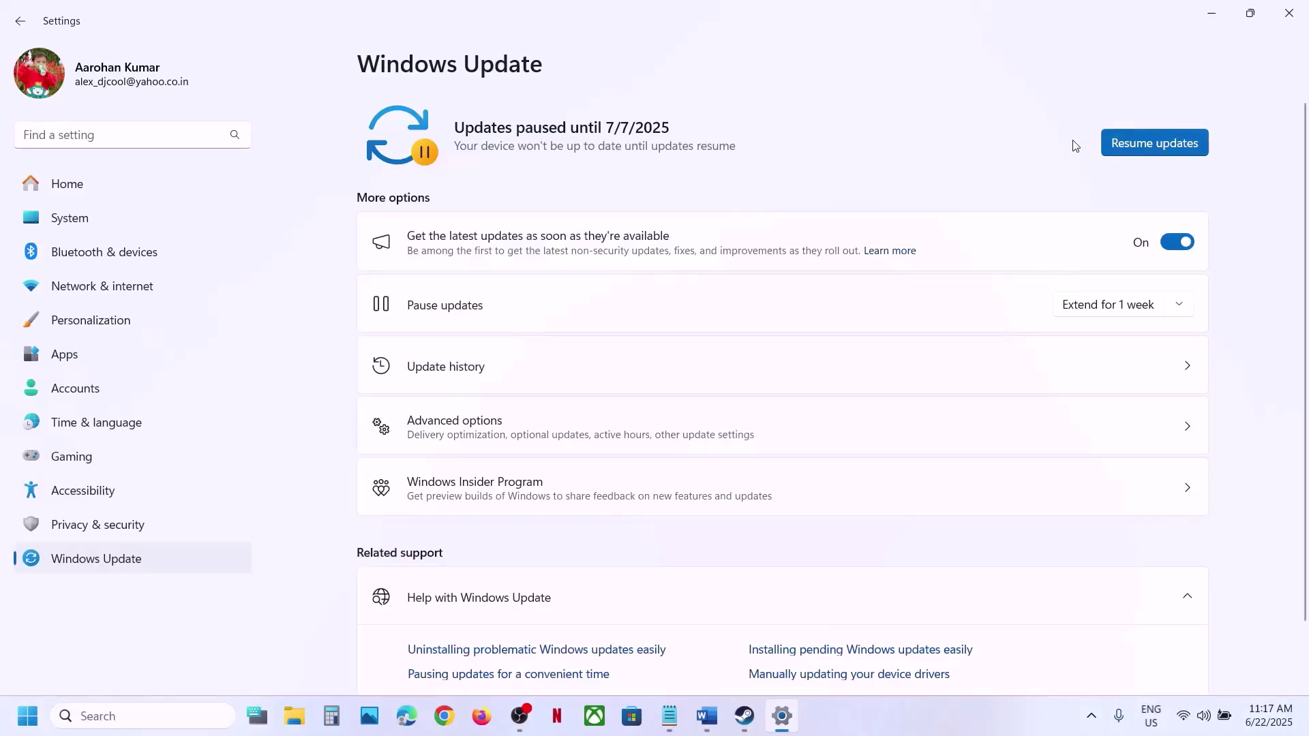
# - View the Start menu's power options for restarting the computer, then dismiss them and close Settings
pyautogui.click(28, 715)
pyautogui.click(498, 656)
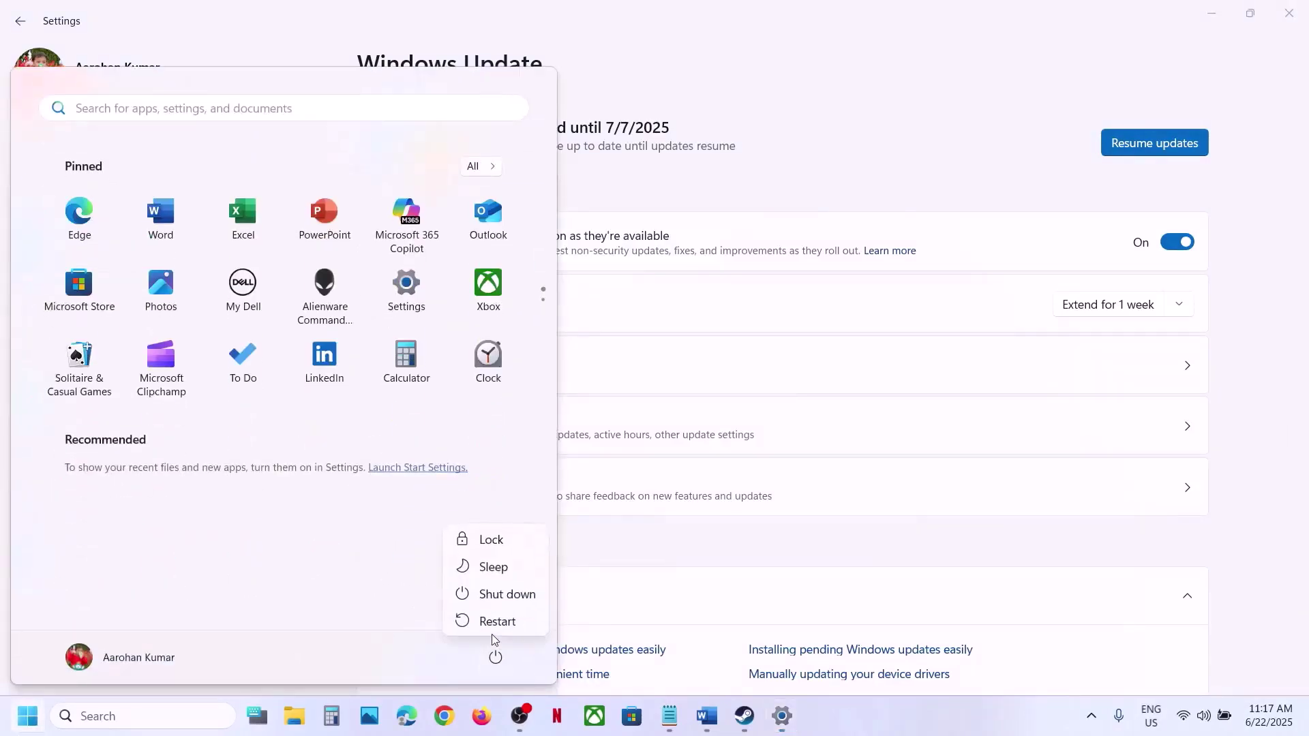
pyautogui.click(1289, 14)
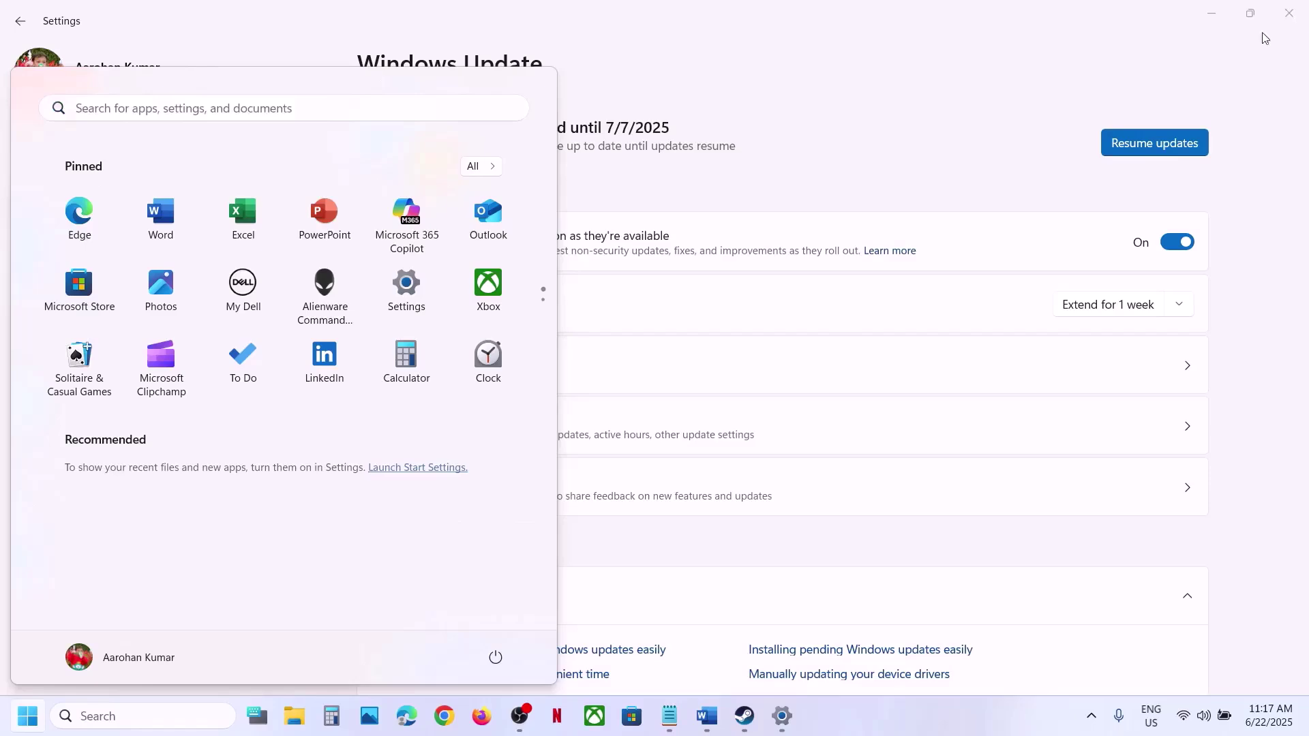
pyautogui.click(1288, 13)
# - Copy the Visual C++ download link from Step 16 of the document and open it in Chrome
pyautogui.scroll(-1, 889, 331)
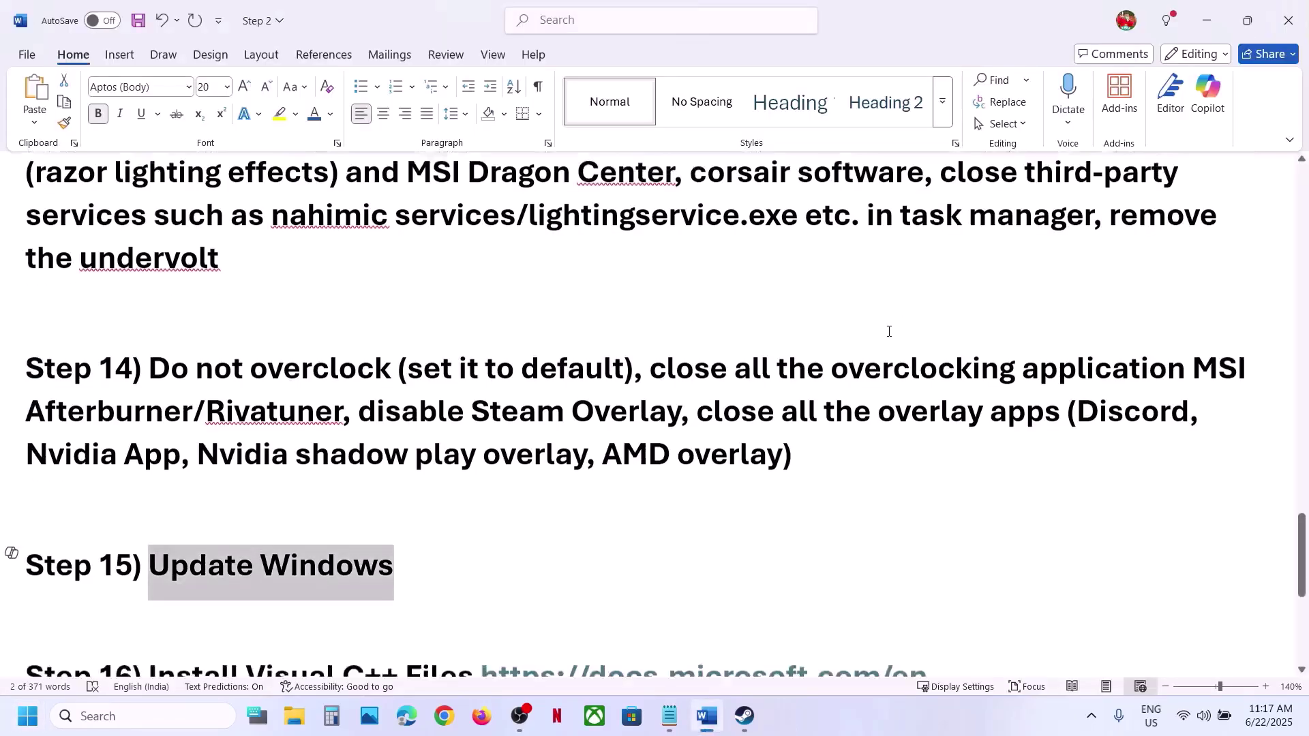
pyautogui.scroll(-3, 889, 331)
pyautogui.moveTo(922, 571); pyautogui.dragTo(484, 513)
pyautogui.hotkey('ctrl', 'c')
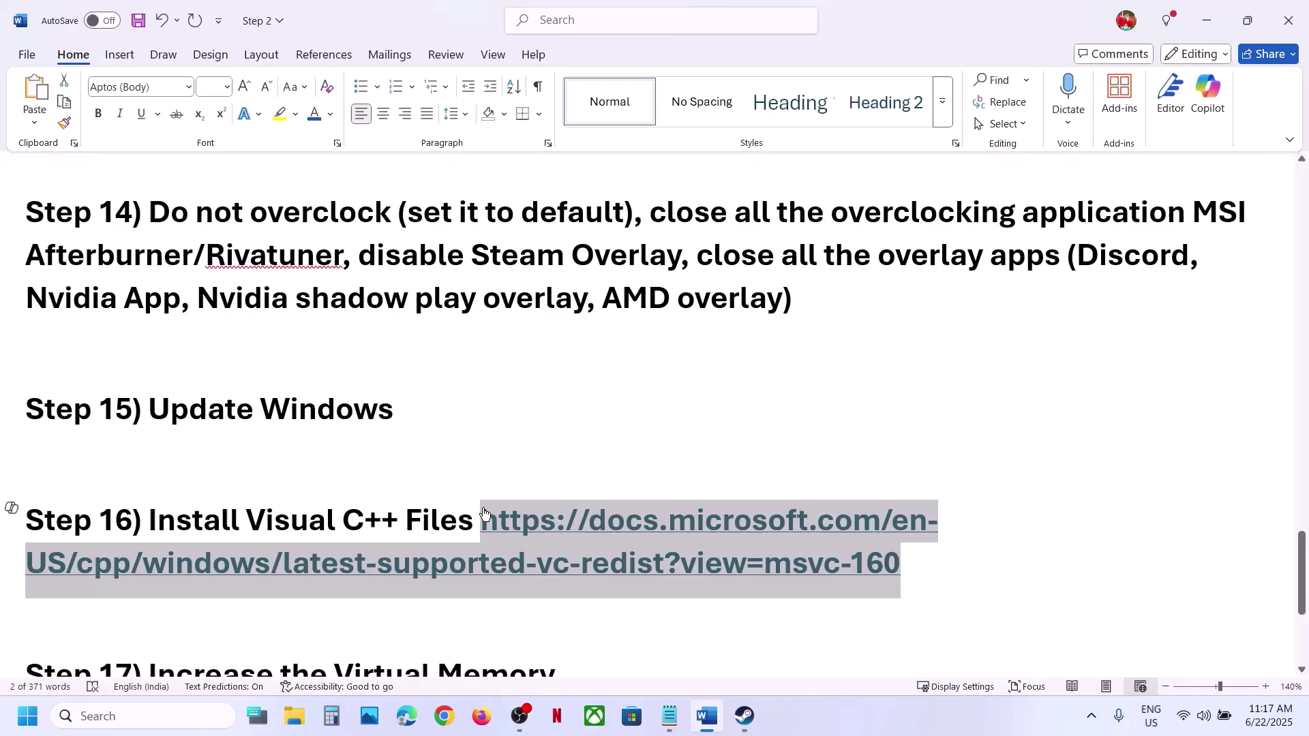
pyautogui.click(444, 715)
pyautogui.hotkey('ctrl', 'v')
pyautogui.press('Return')
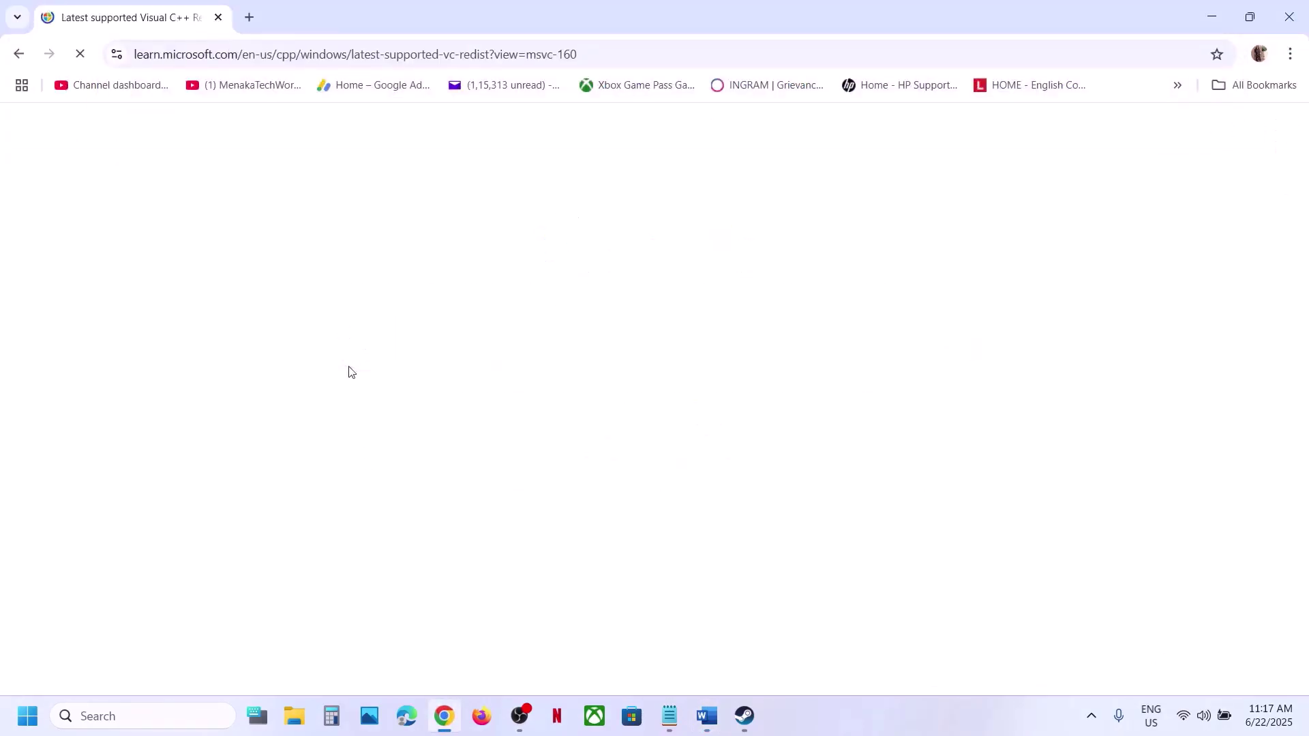
# - Download the X86 Visual C++ 2015-2022 Redistributable from the latest version table, run the installer and repair the installation
pyautogui.scroll(-10, 348, 371)
pyautogui.scroll(-1, 351, 369)
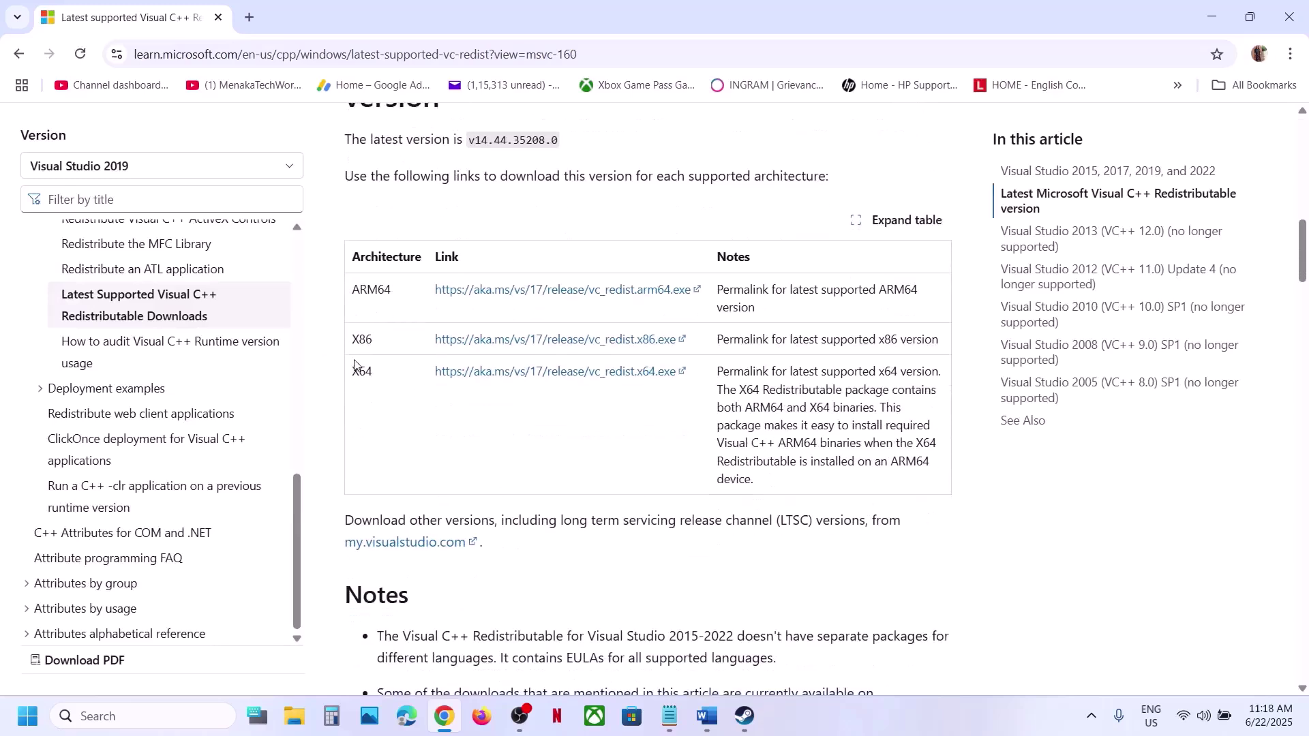
pyautogui.doubleClick(363, 340)
pyautogui.doubleClick(361, 371)
pyautogui.doubleClick(362, 340)
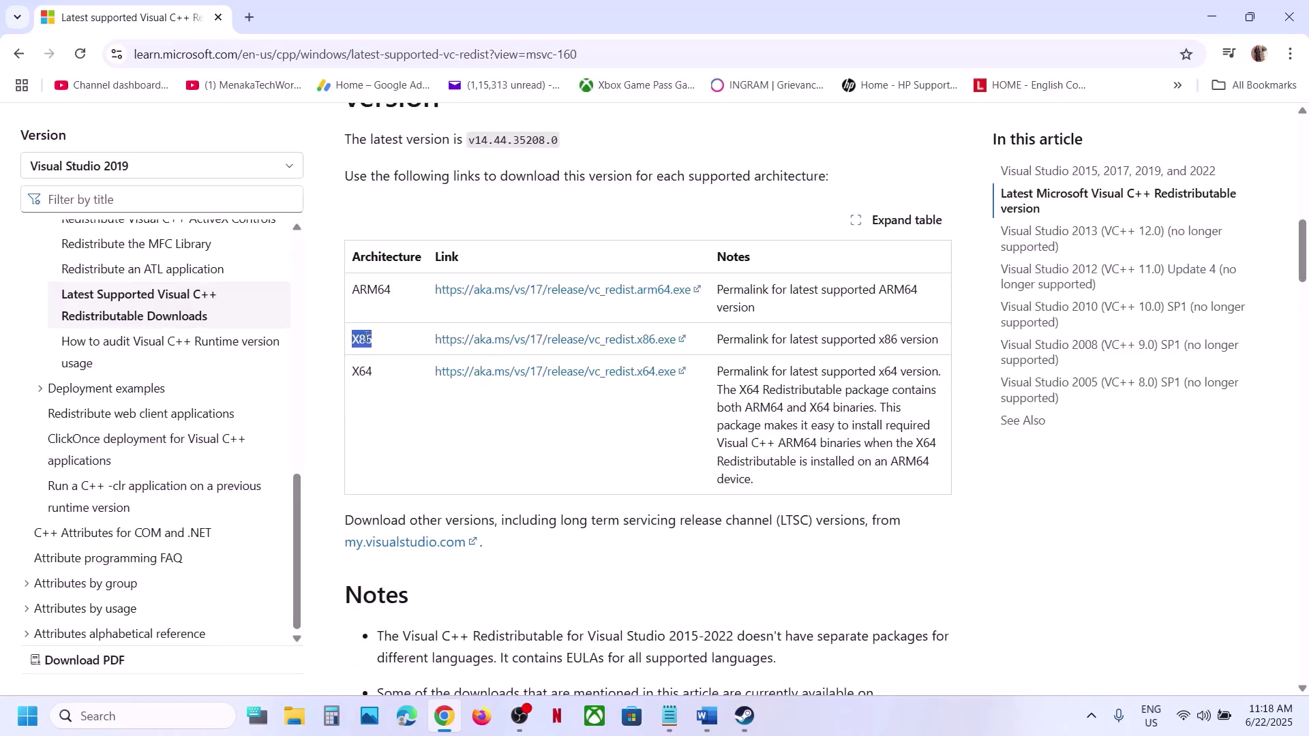
pyautogui.click(498, 340)
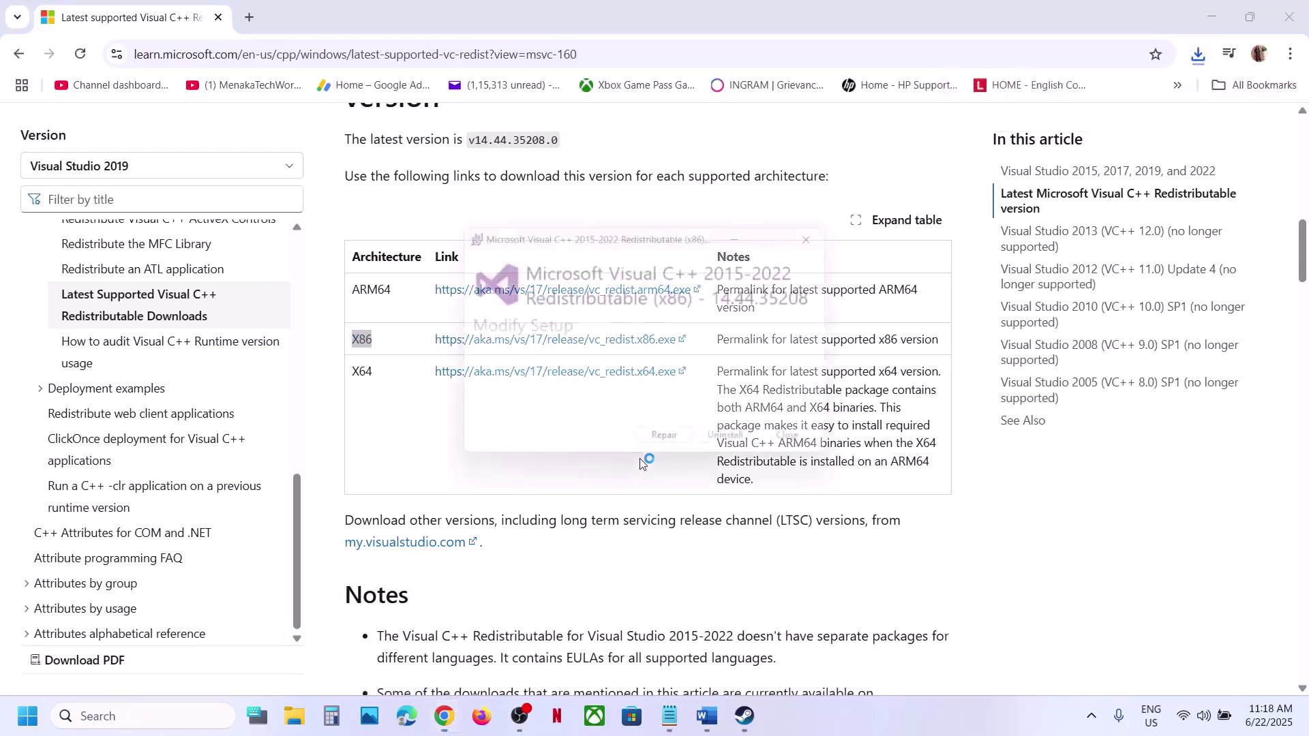
pyautogui.click(660, 452)
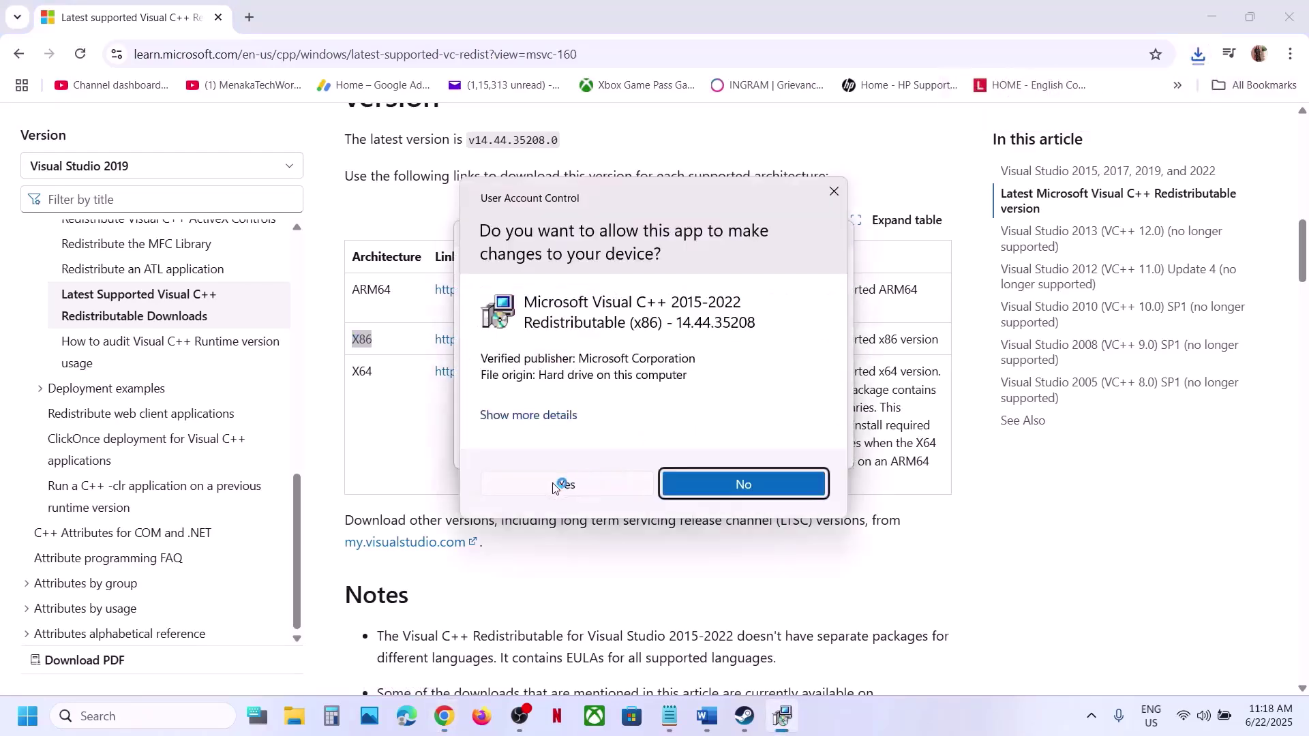
# - Download the X64 Visual C++ 2015-2022 Redistributable, run its repair with administrator permission, and move the x86 setup window aside
pyautogui.doubleClick(362, 372)
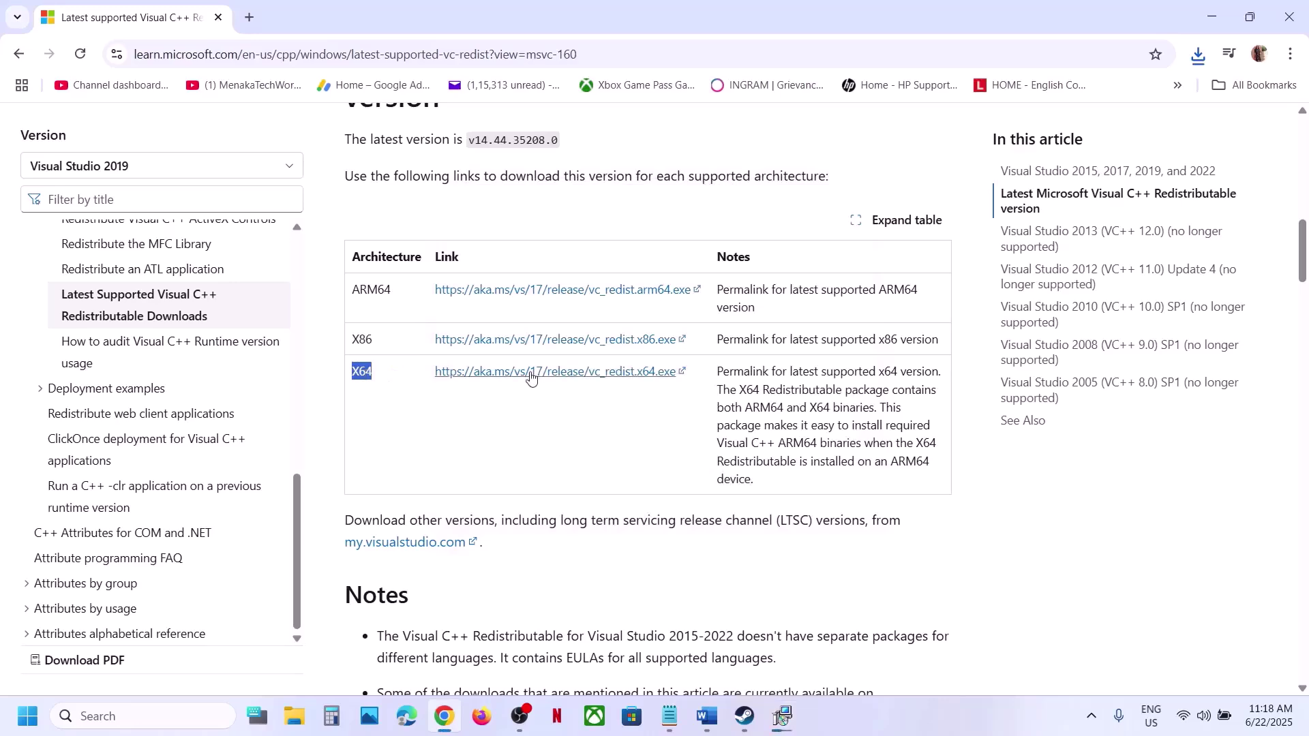
pyautogui.click(1197, 55)
pyautogui.click(1060, 138)
pyautogui.click(671, 450)
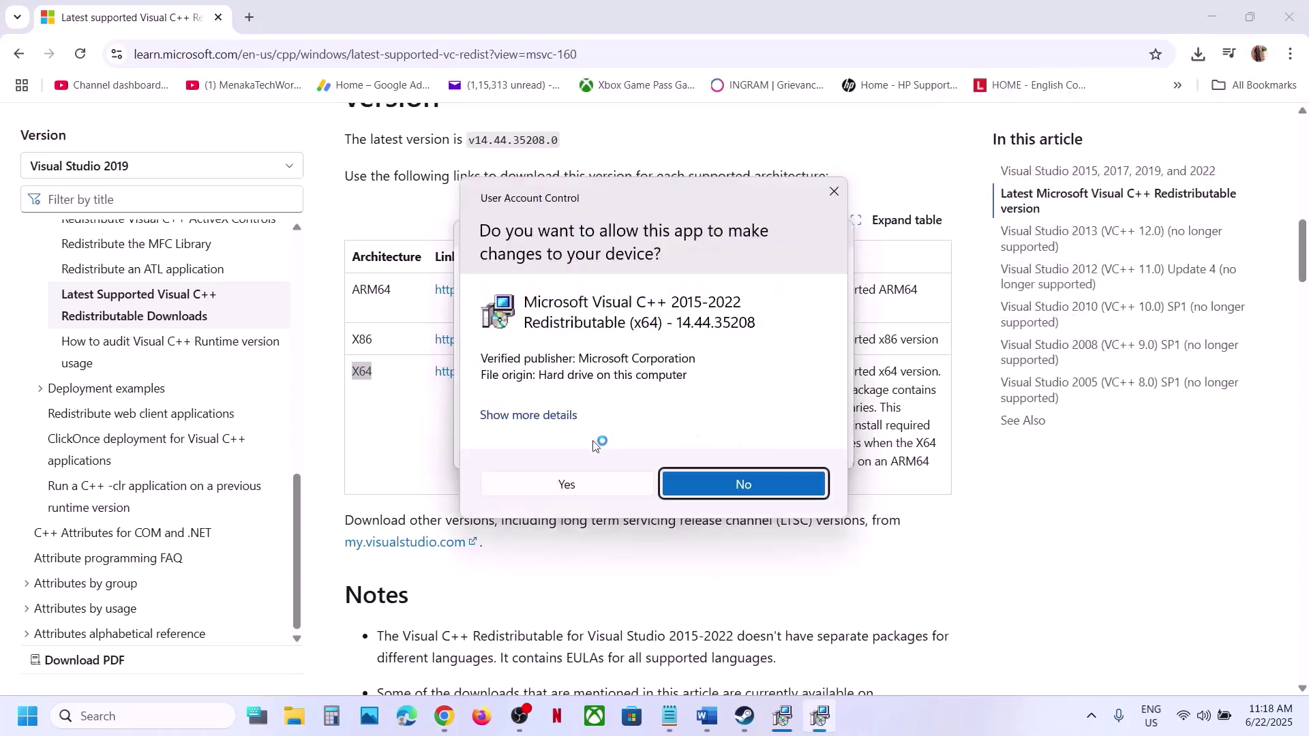
pyautogui.click(565, 481)
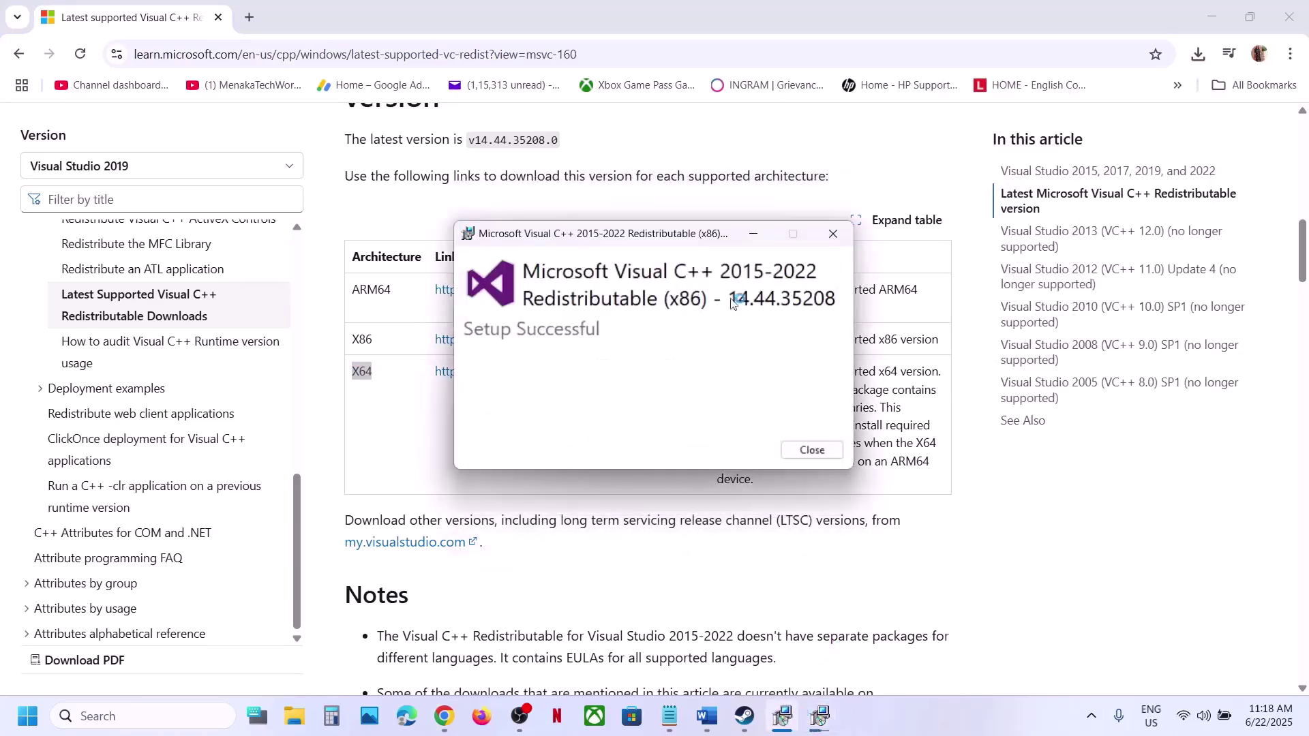
pyautogui.moveTo(707, 233); pyautogui.dragTo(393, 287)
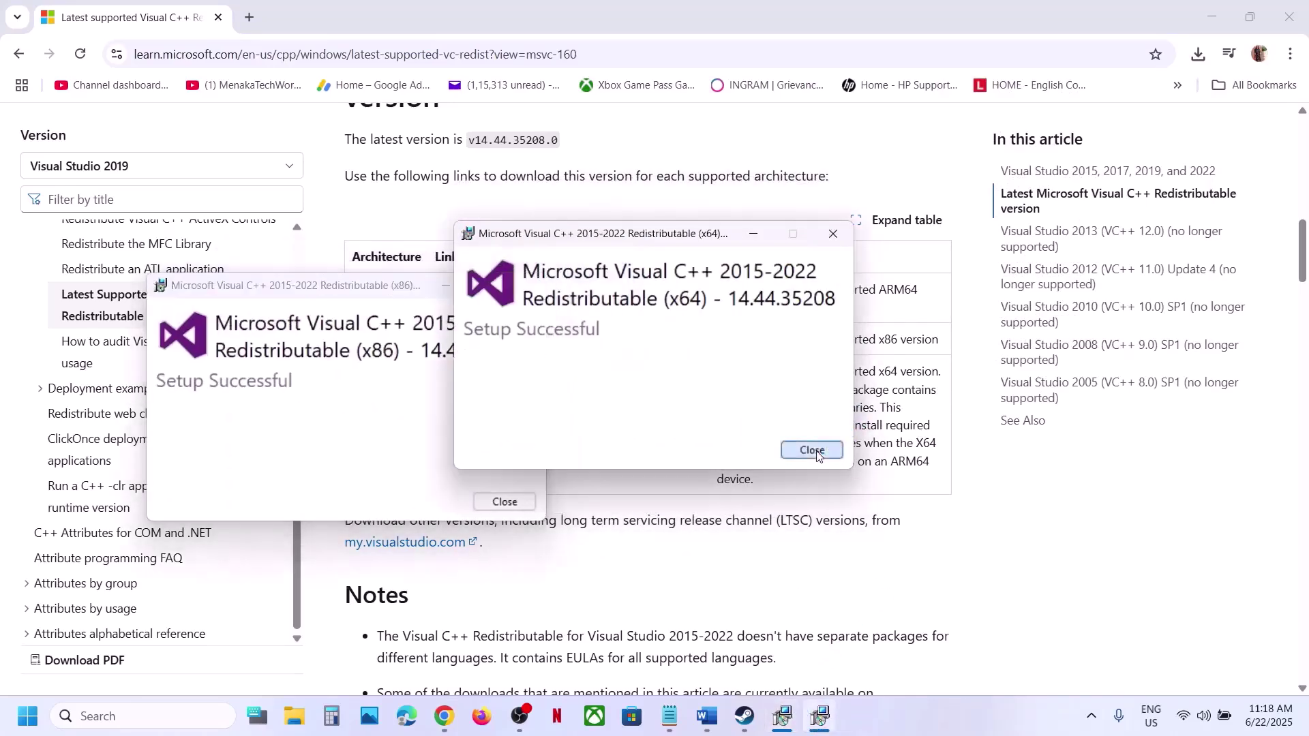
# - Close both Visual C++ setup windows and view the Start menu's power options for restarting the computer
pyautogui.click(811, 450)
pyautogui.click(504, 502)
pyautogui.press('super')
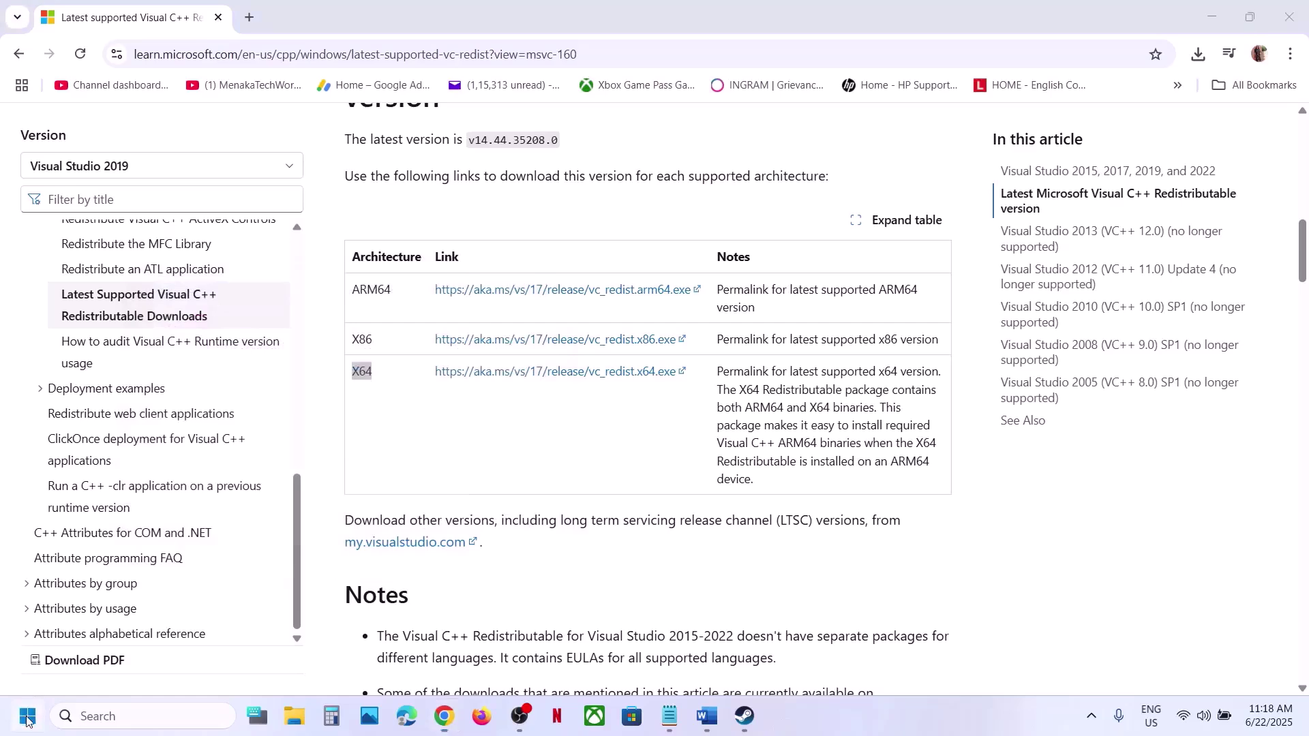
pyautogui.click(495, 657)
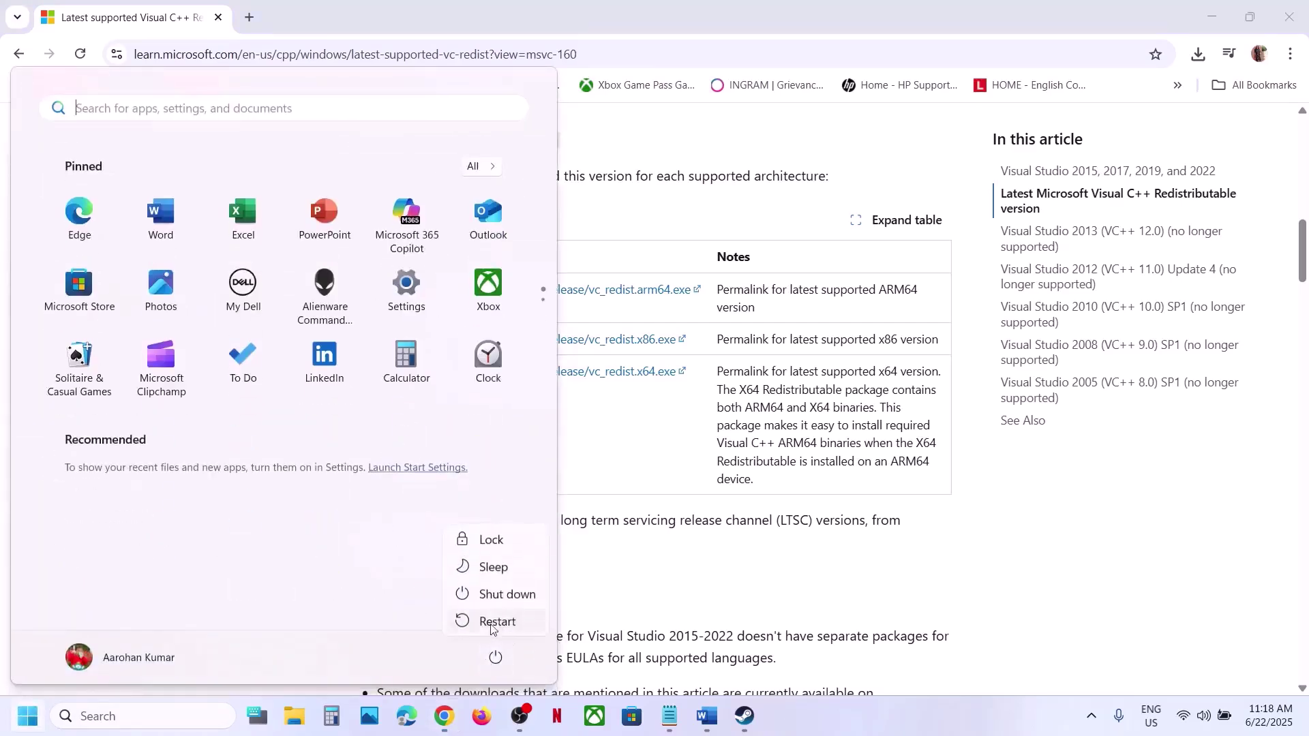
# - Switch to the Word fix document and highlight the Step 17 instruction to increase the virtual memory
pyautogui.click(745, 716)
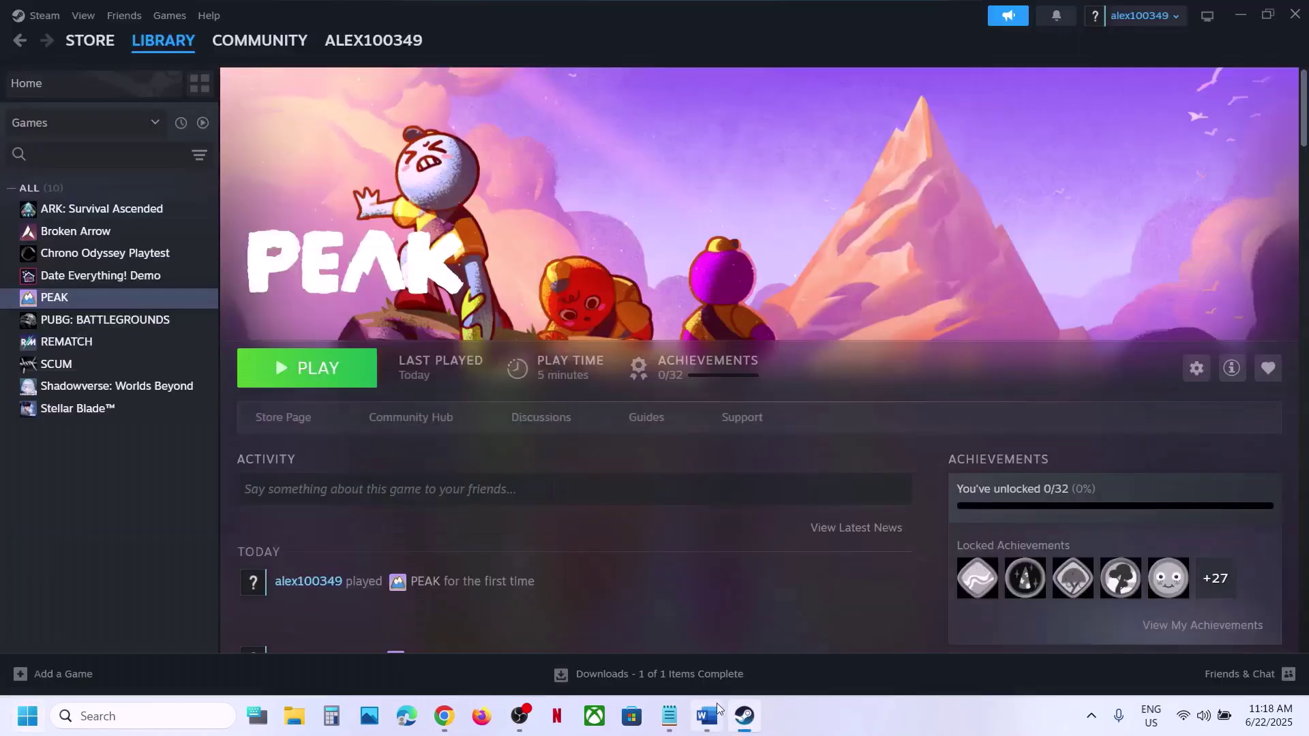
pyautogui.click(706, 715)
pyautogui.scroll(-3, 531, 500)
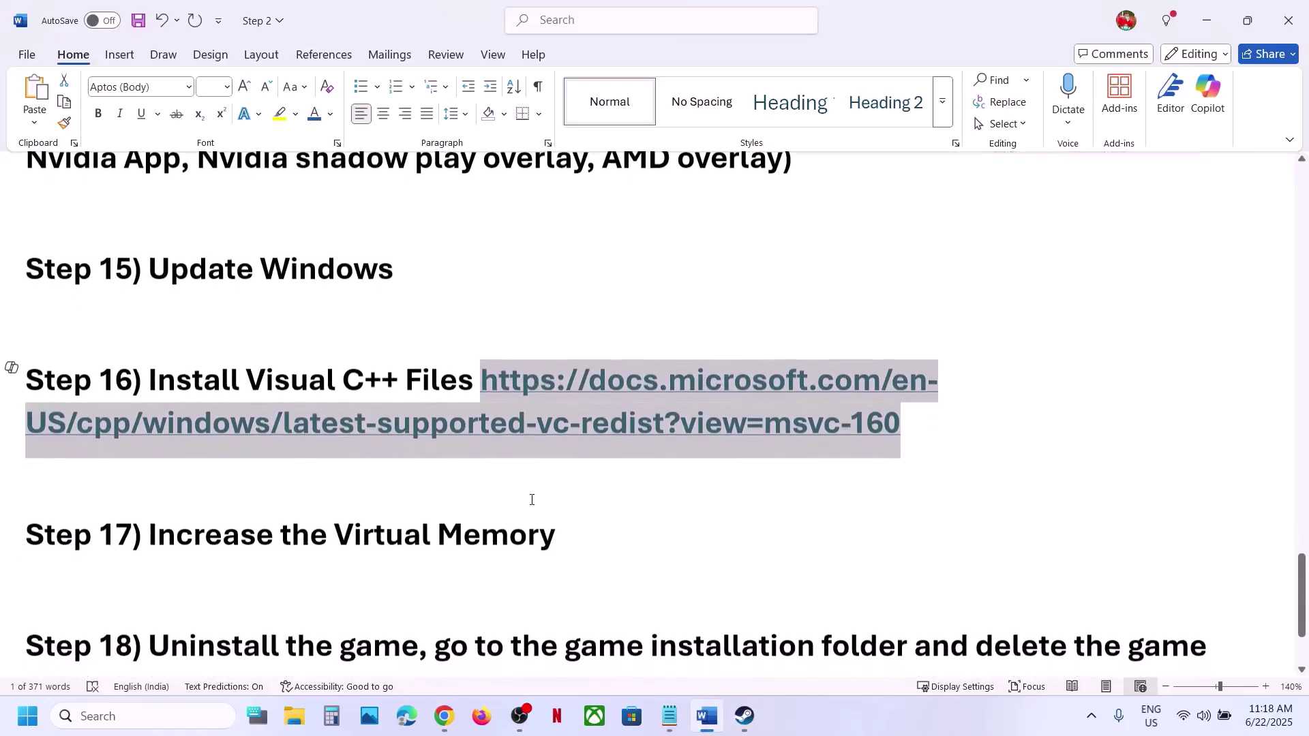
pyautogui.moveTo(260, 578); pyautogui.dragTo(555, 579)
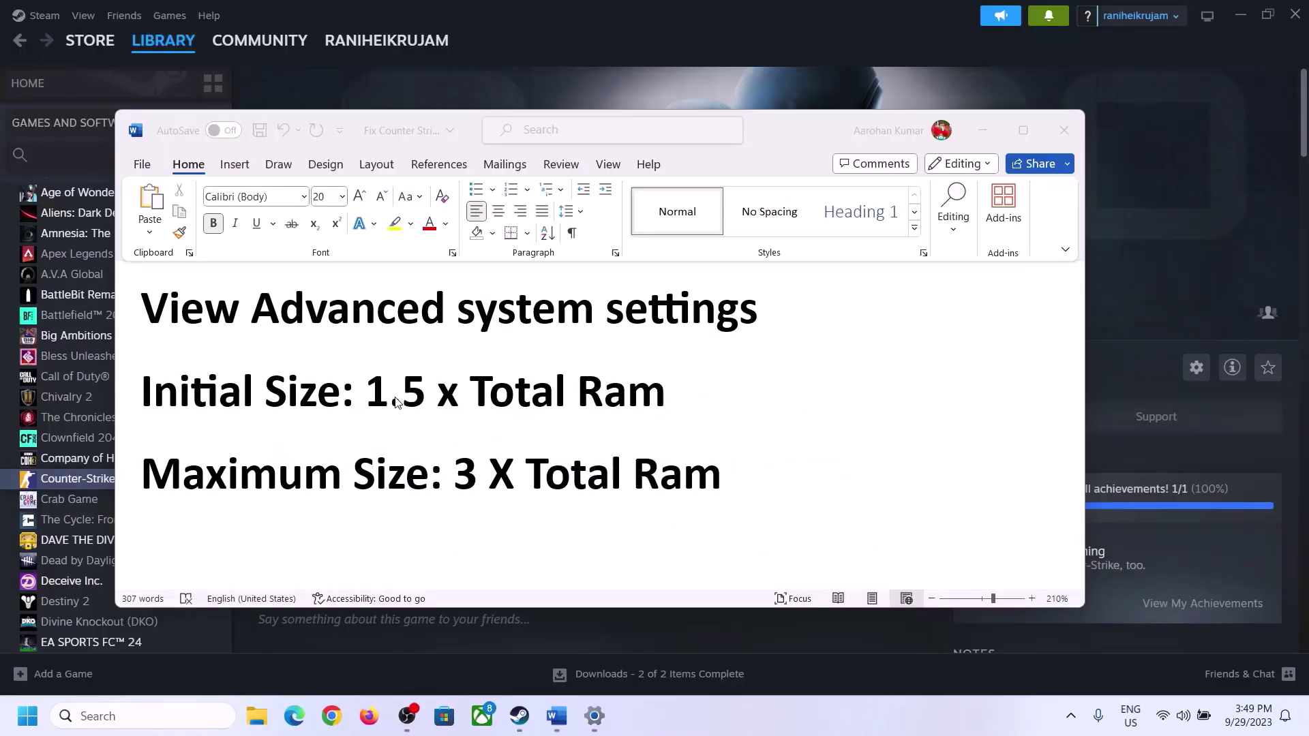
# - Copy "View Advanced system settings" from the document, search Windows for it and open the matching Control Panel result
pyautogui.click(193, 317)
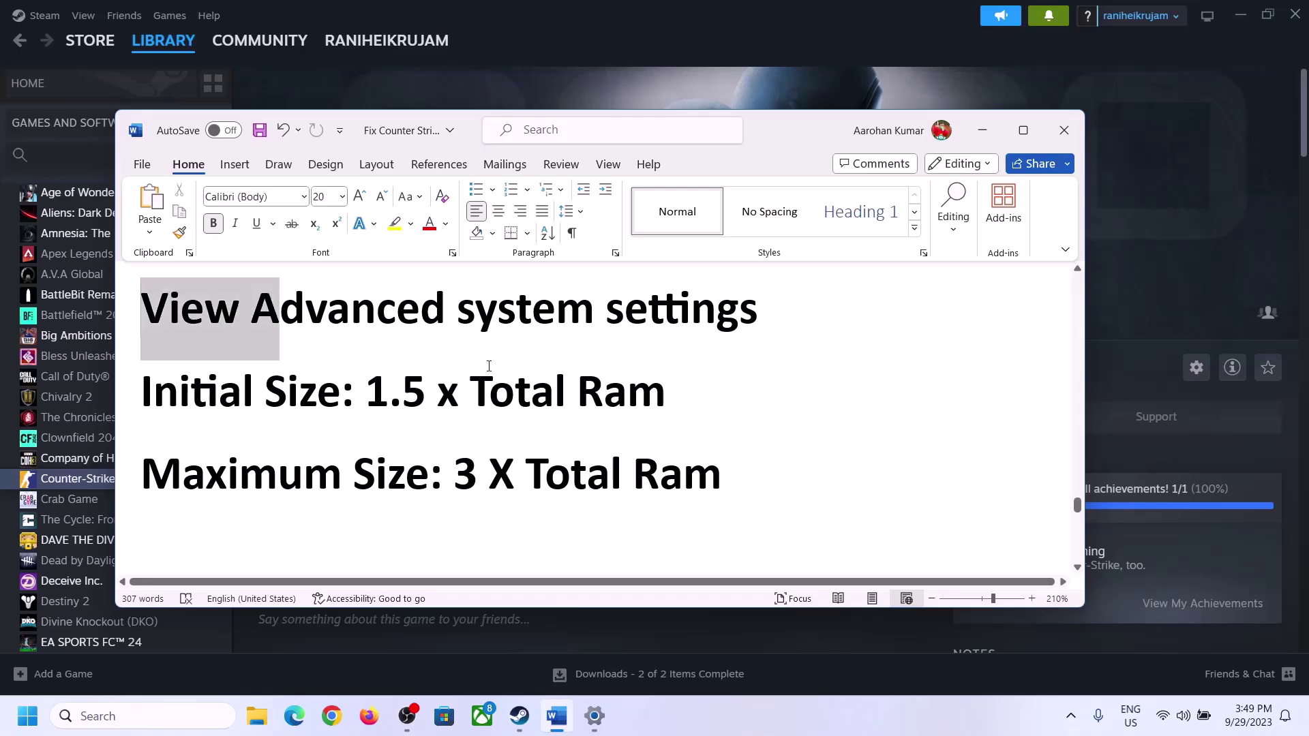
pyautogui.moveTo(154, 315); pyautogui.dragTo(743, 310)
pyautogui.hotkey('ctrl', 'c')
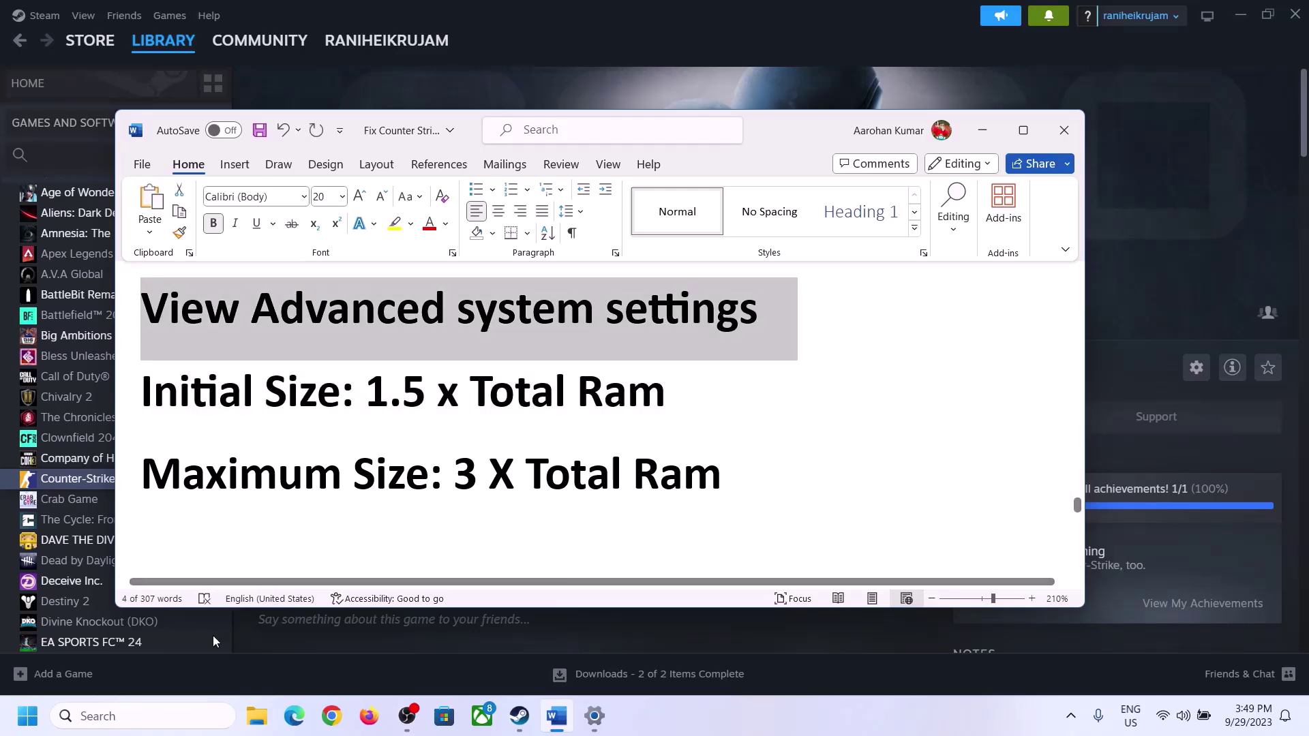
pyautogui.click(150, 716)
pyautogui.hotkey('ctrl', 'v')
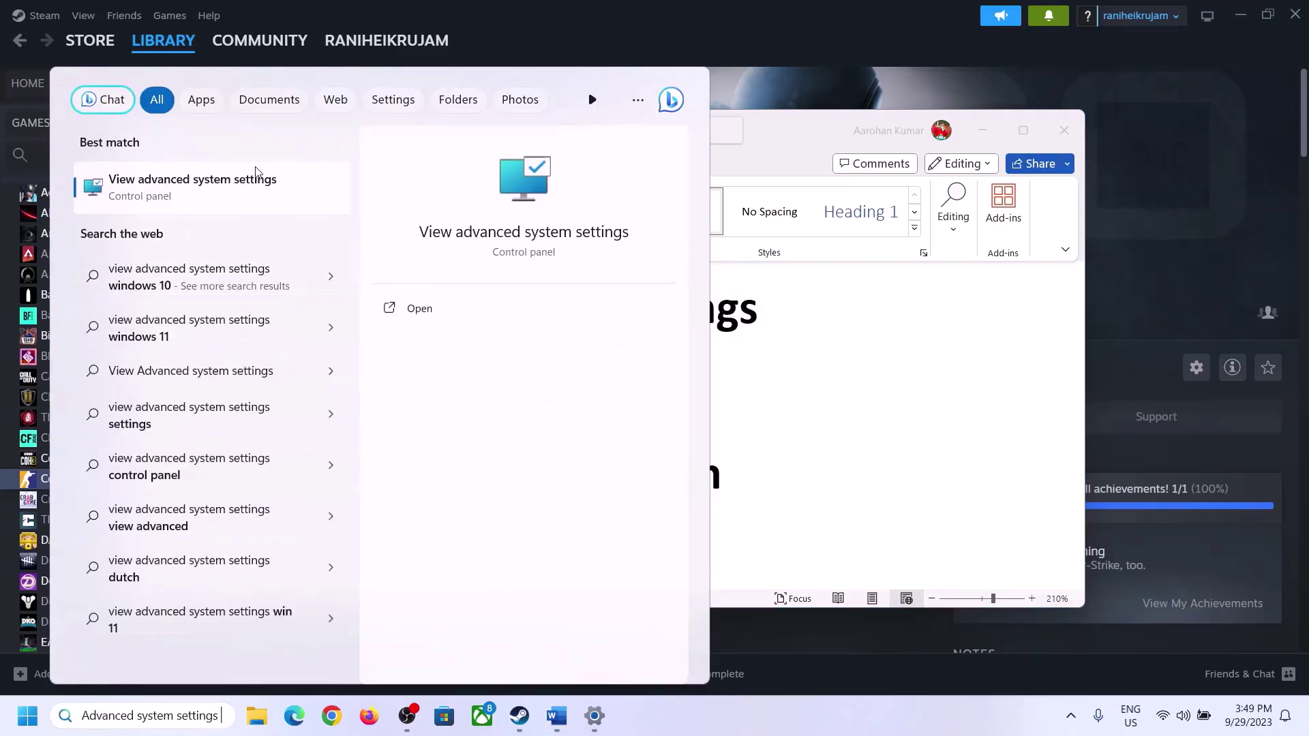
pyautogui.click(182, 198)
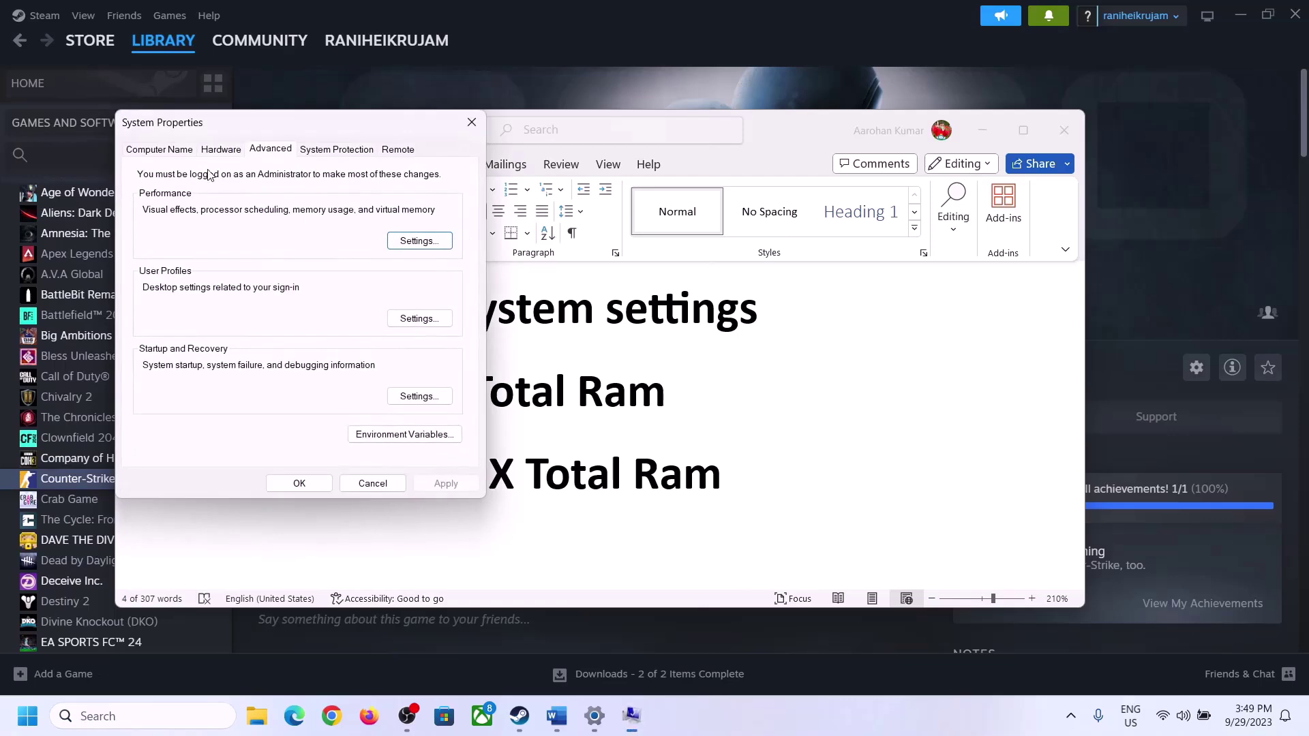
# - Move the System Properties window to the middle of the screen and open the virtual memory settings from the advanced performance options
pyautogui.moveTo(274, 131); pyautogui.dragTo(586, 233)
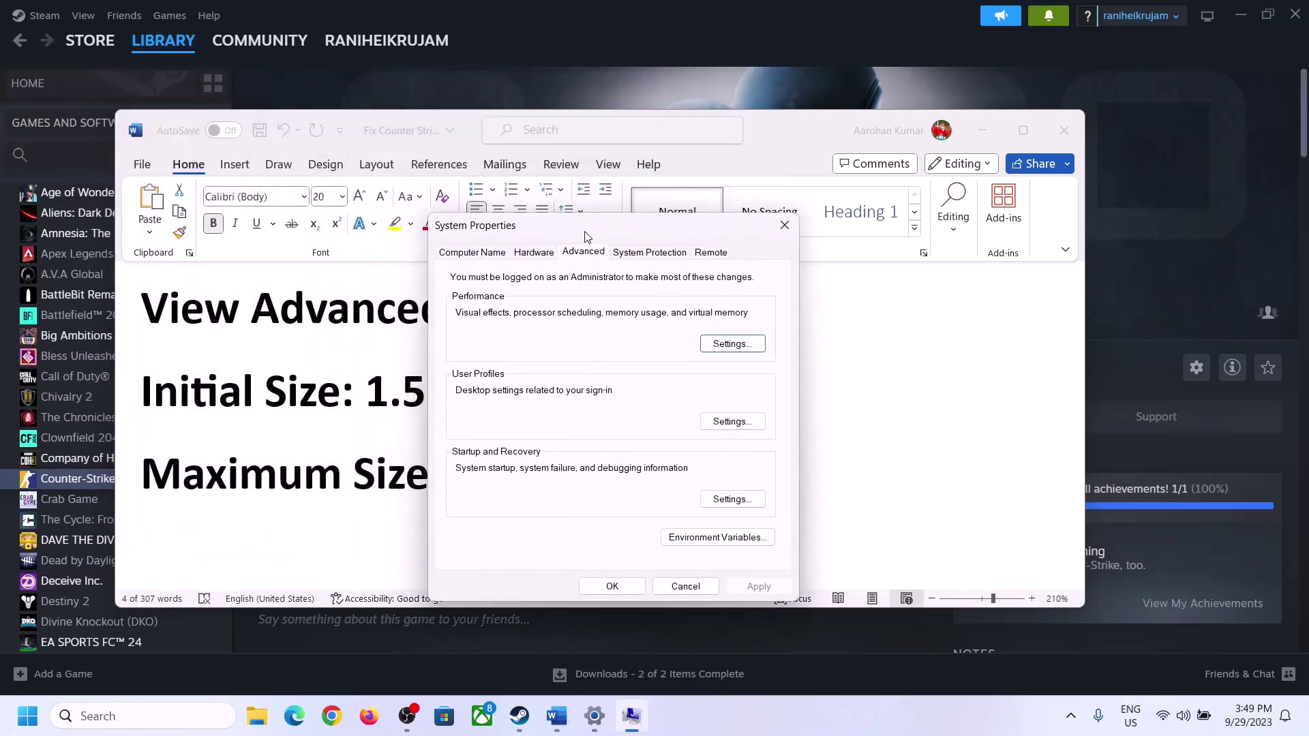
pyautogui.click(734, 346)
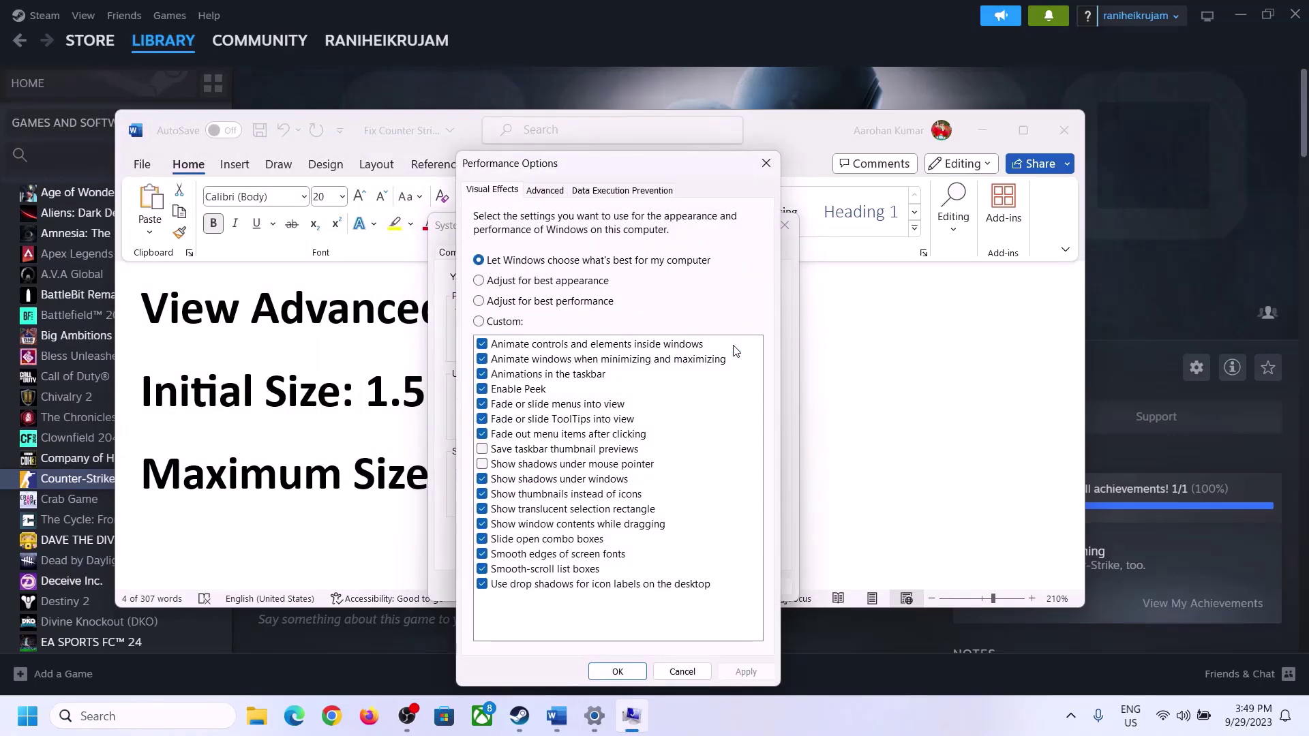
pyautogui.click(545, 191)
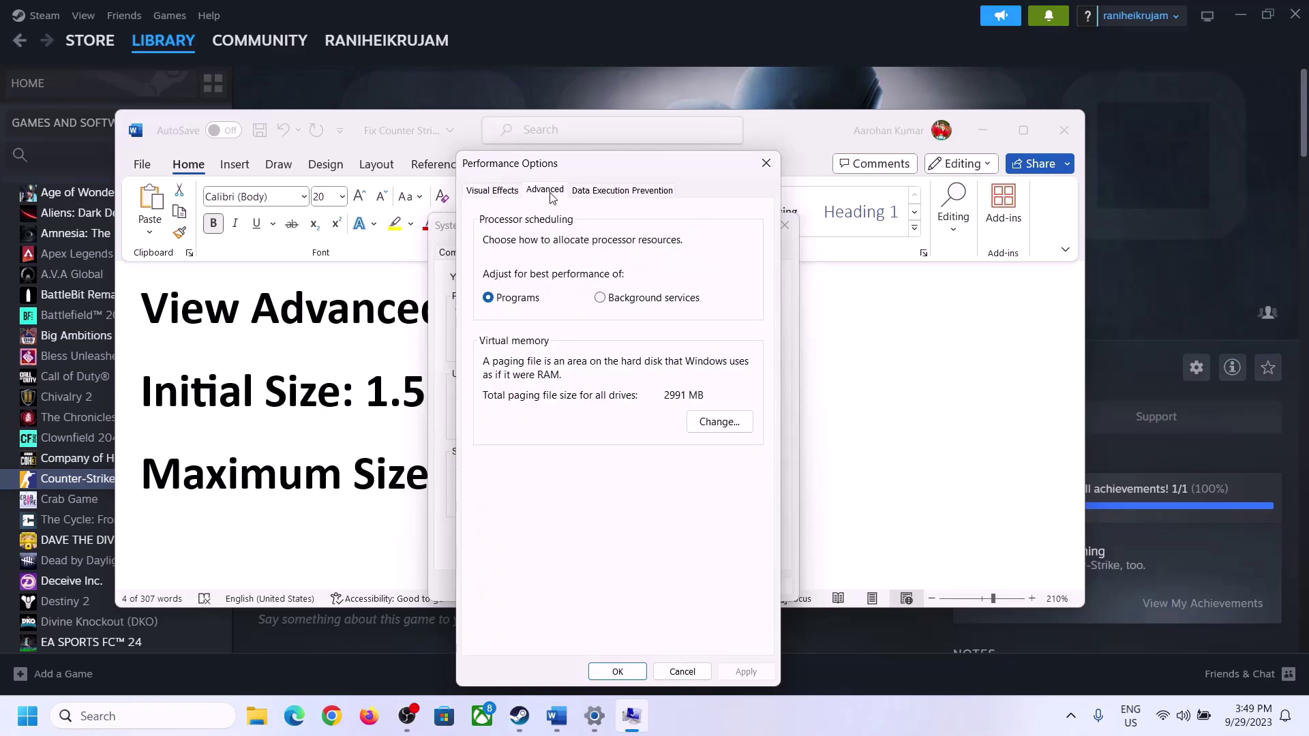
pyautogui.click(721, 424)
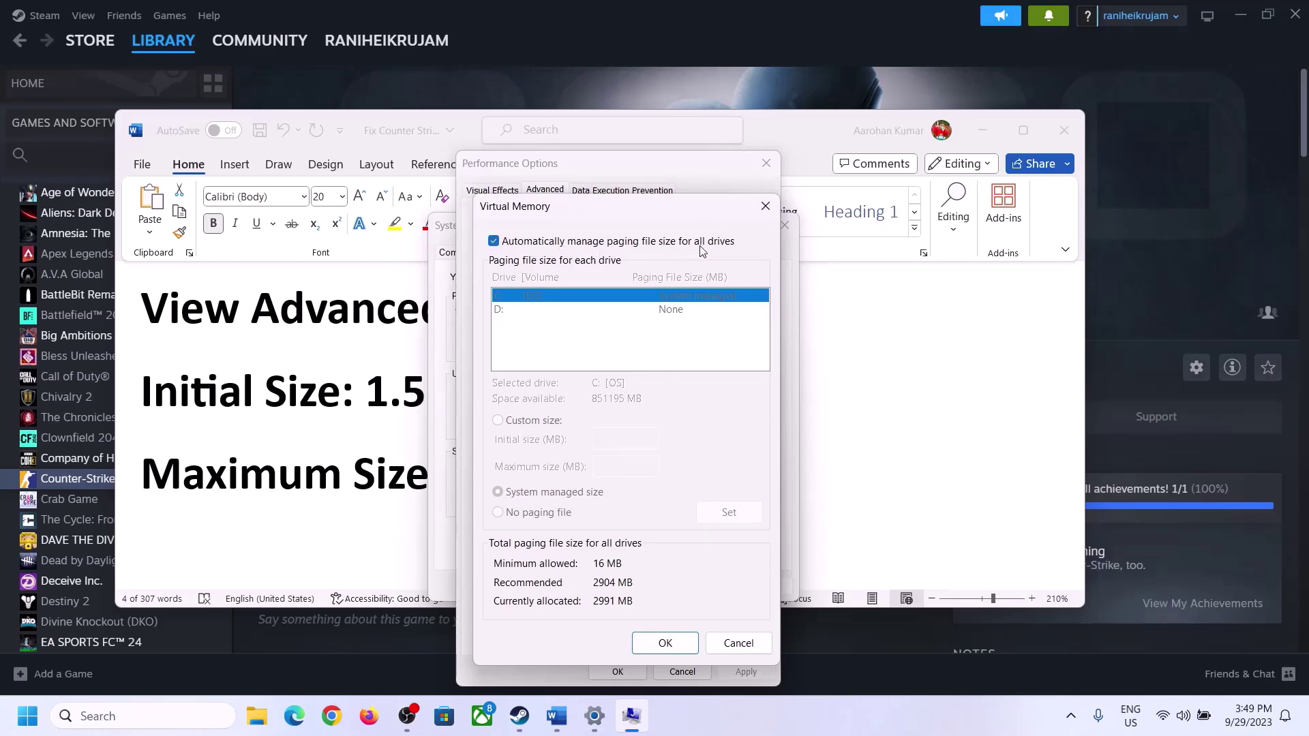
# - Turn off automatic paging file management for all drives and choose a custom size for drive C:
pyautogui.click(494, 242)
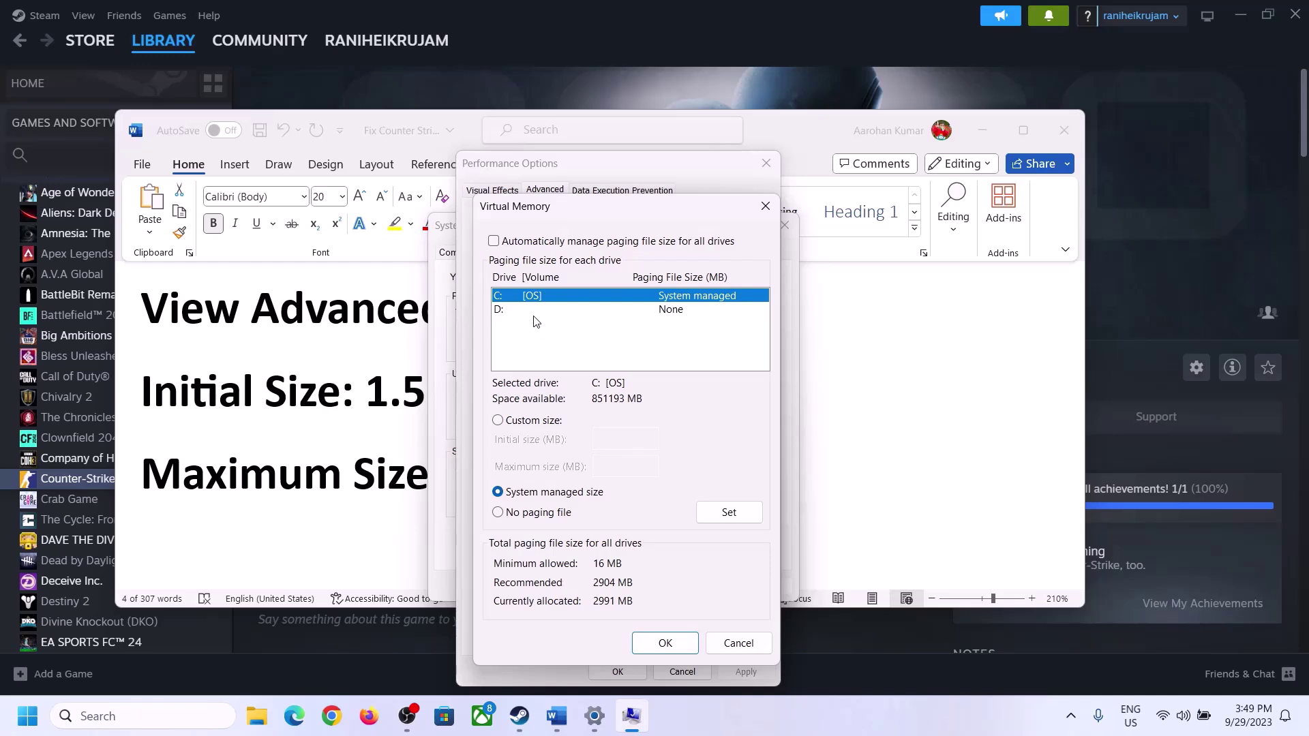
pyautogui.click(498, 421)
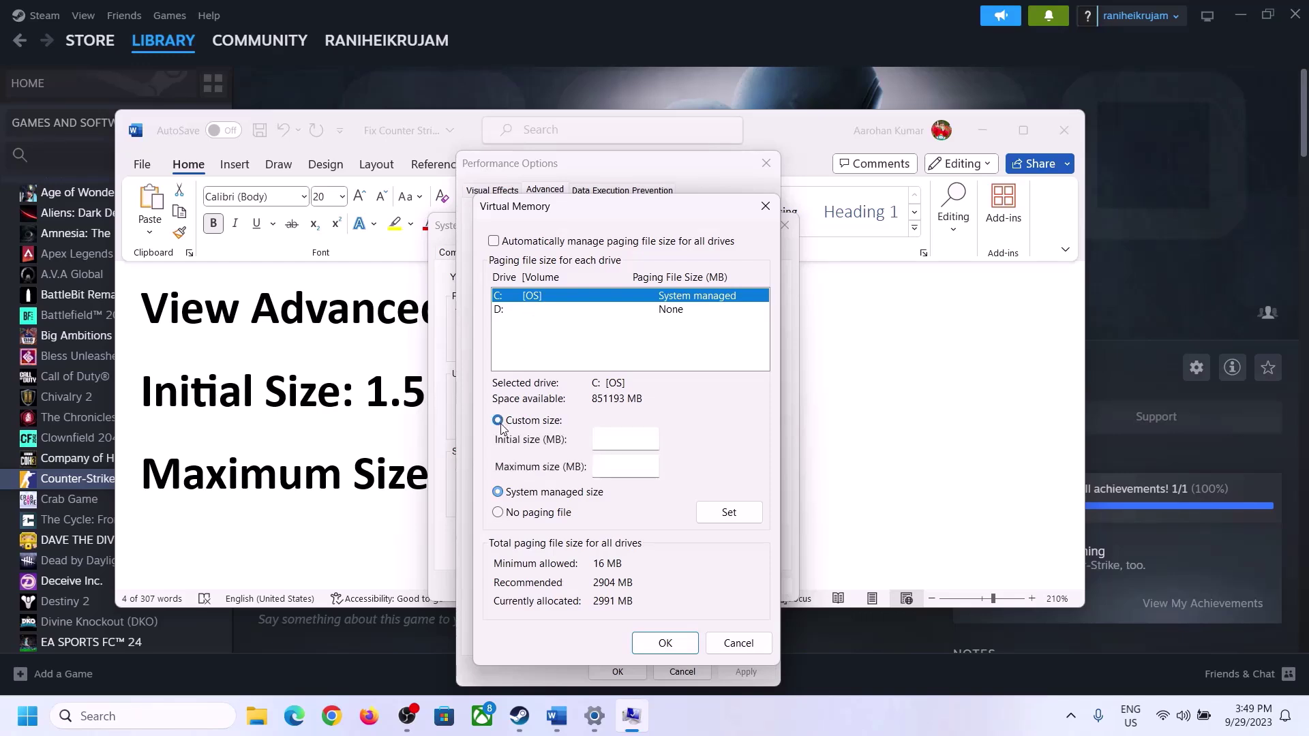
pyautogui.click(607, 440)
# - Highlight the 1.5 x Total Ram formula in the document, then check the installed RAM on the System About page in Settings
pyautogui.click(354, 401)
pyautogui.moveTo(374, 392); pyautogui.dragTo(607, 407)
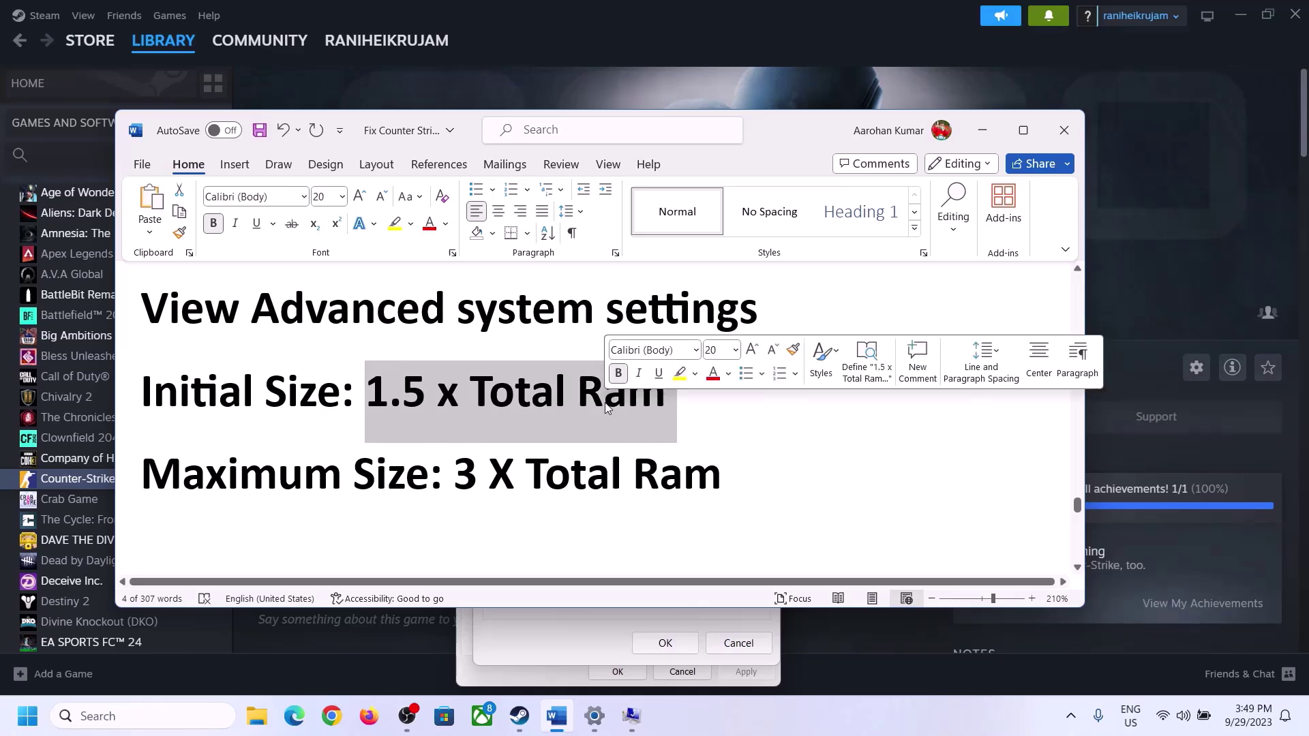
pyautogui.click(594, 720)
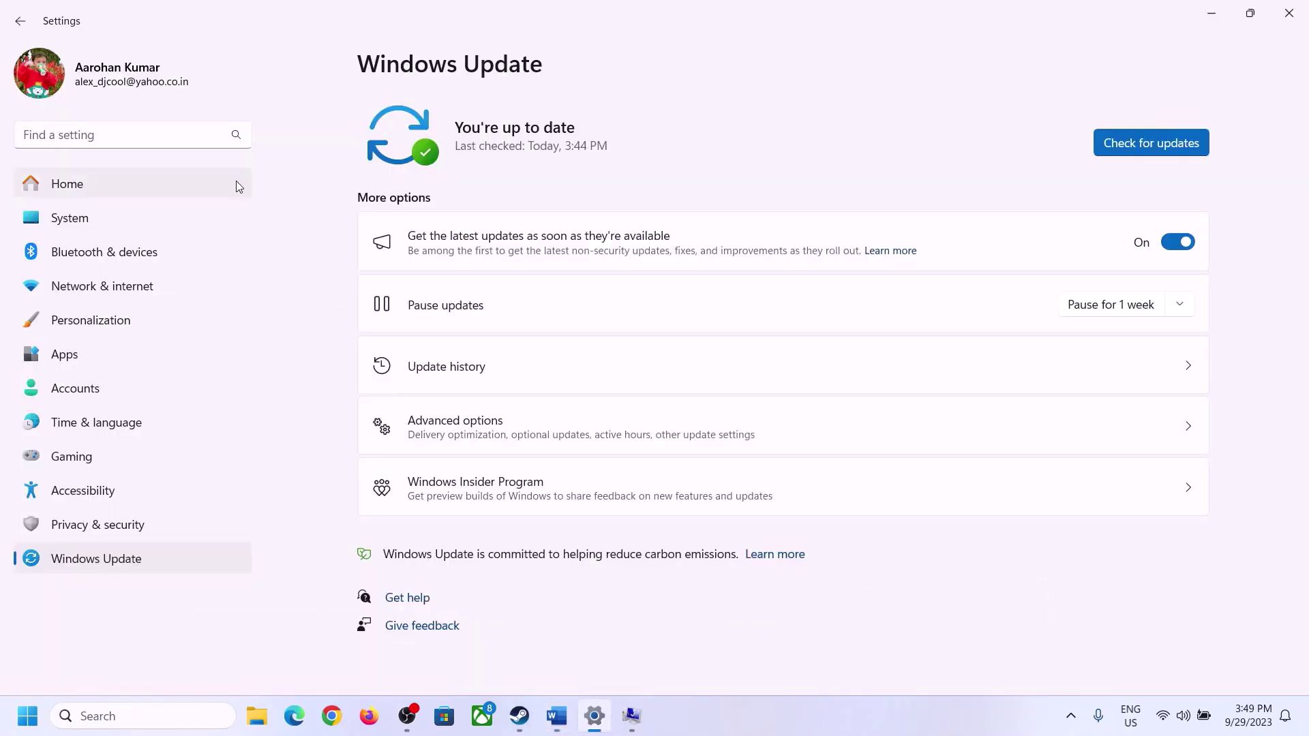
pyautogui.click(60, 225)
pyautogui.scroll(-7, 482, 494)
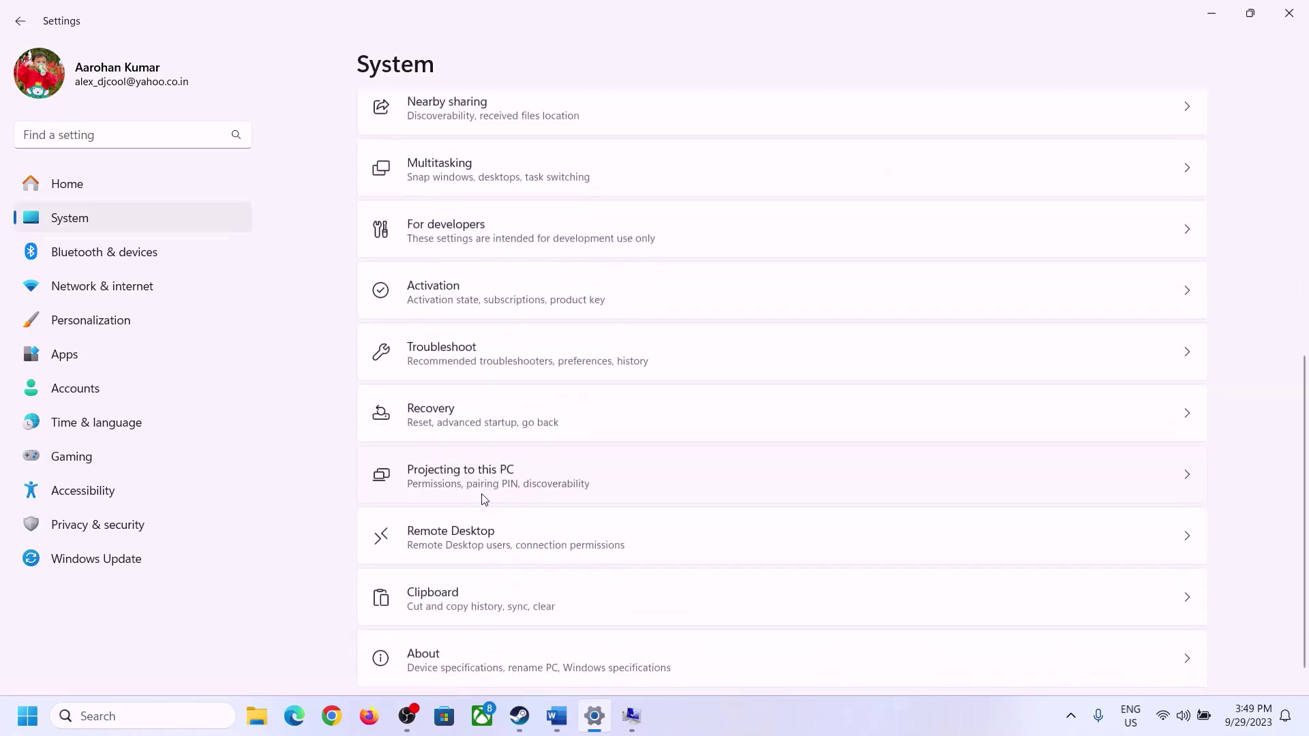
pyautogui.click(437, 637)
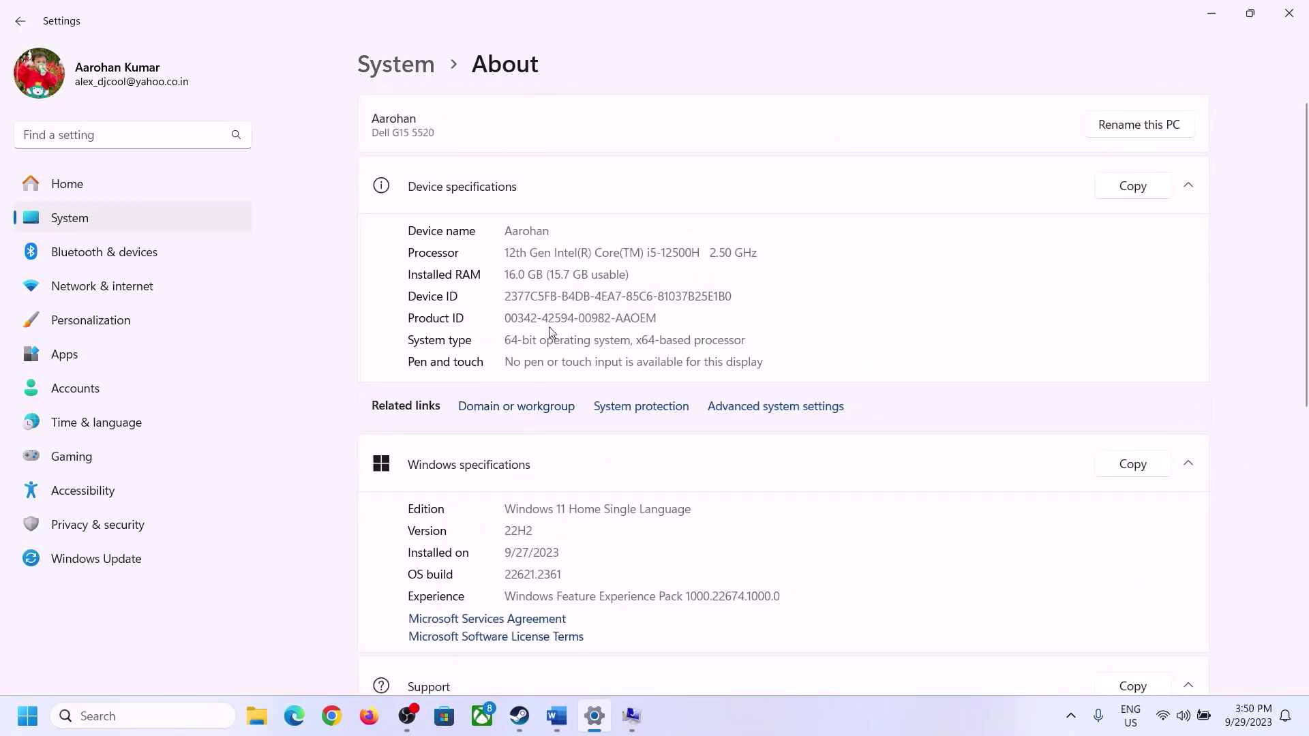
pyautogui.moveTo(519, 273); pyautogui.dragTo(498, 273)
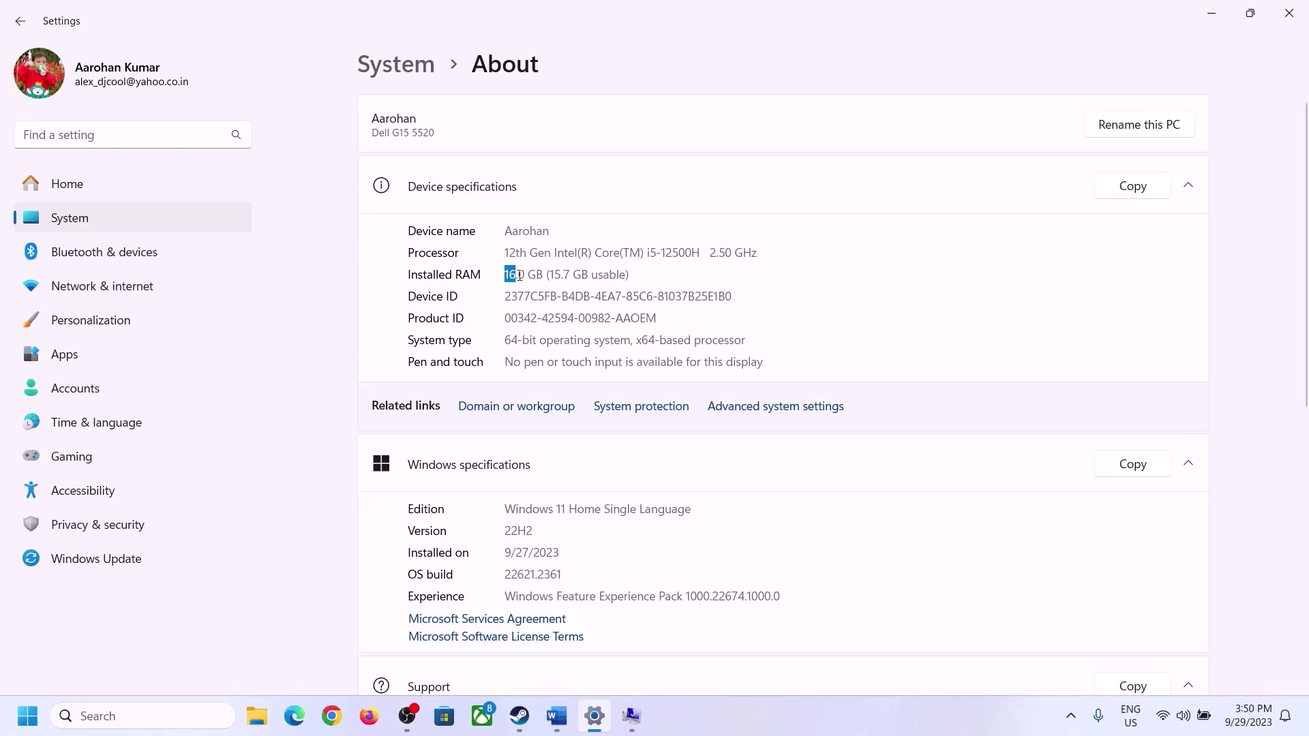
pyautogui.click(524, 275)
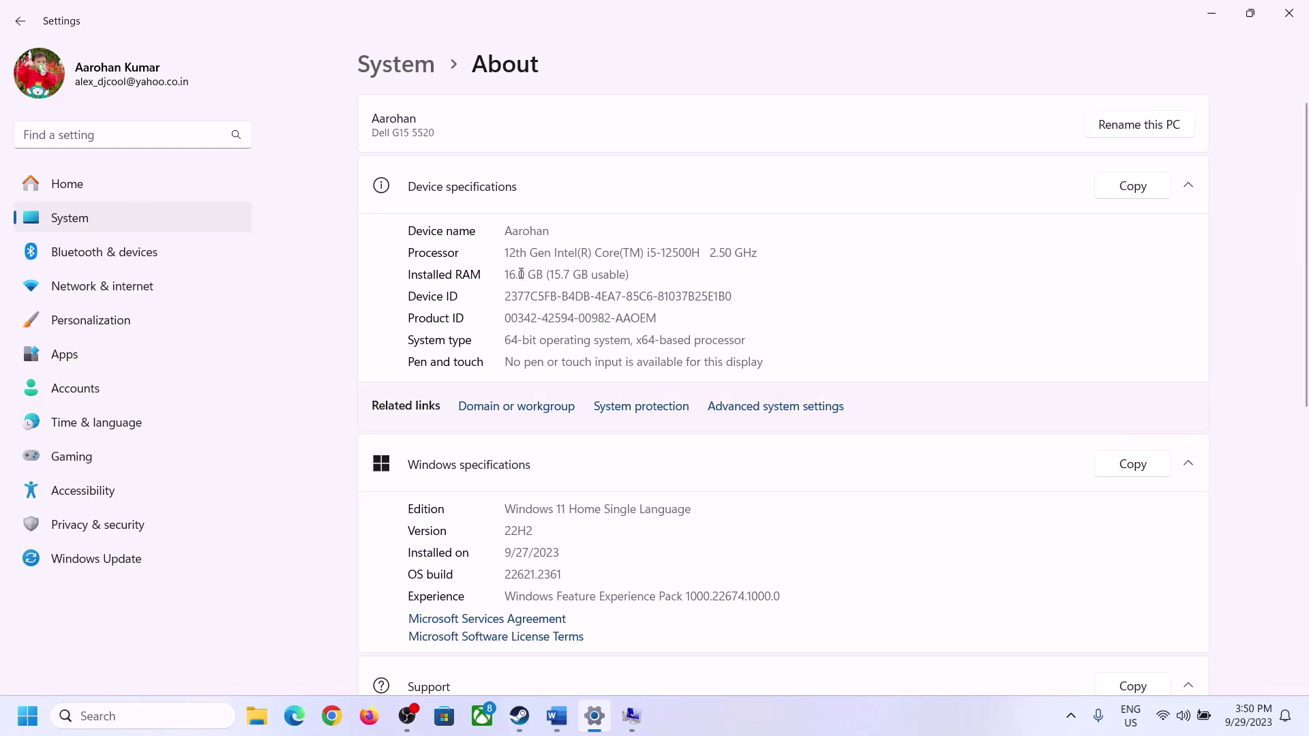
pyautogui.moveTo(521, 273); pyautogui.dragTo(504, 267)
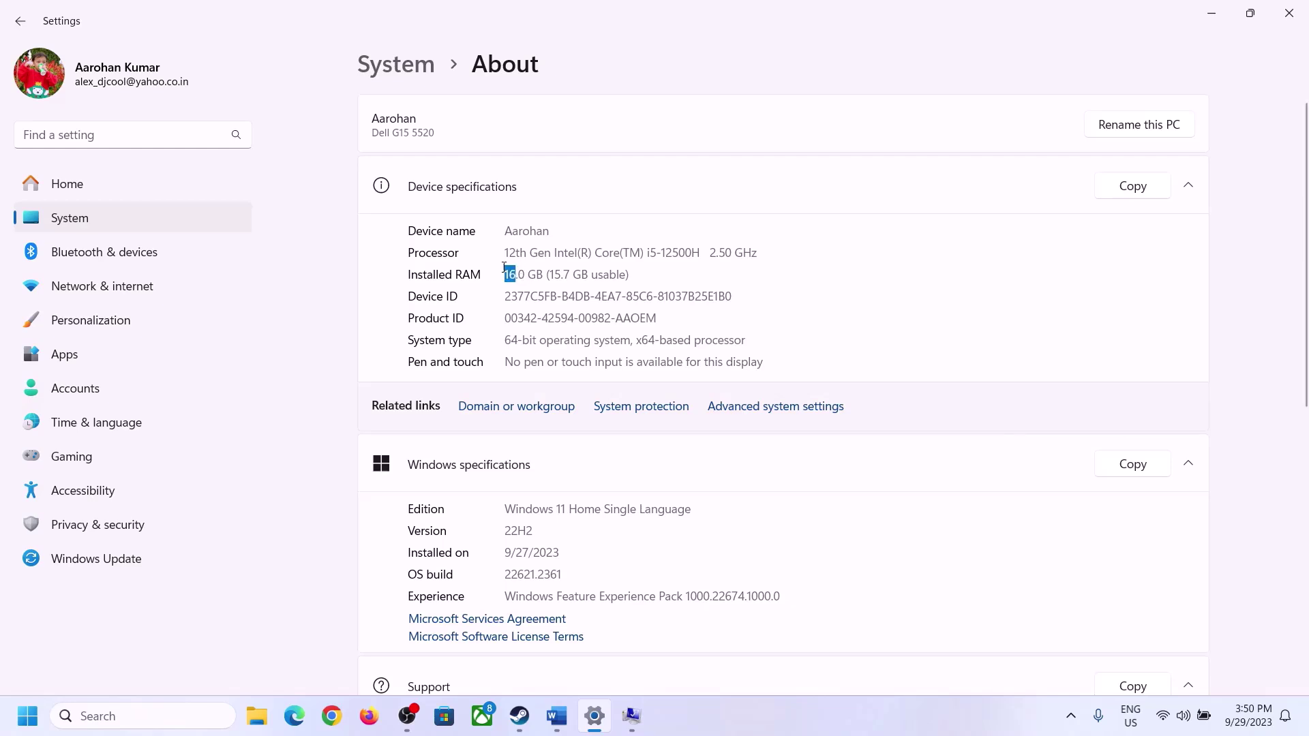
# - Return to the Virtual Memory dialog, launch Calculator by running calc, and arrange it beside the document's sizing formulas
pyautogui.click(631, 716)
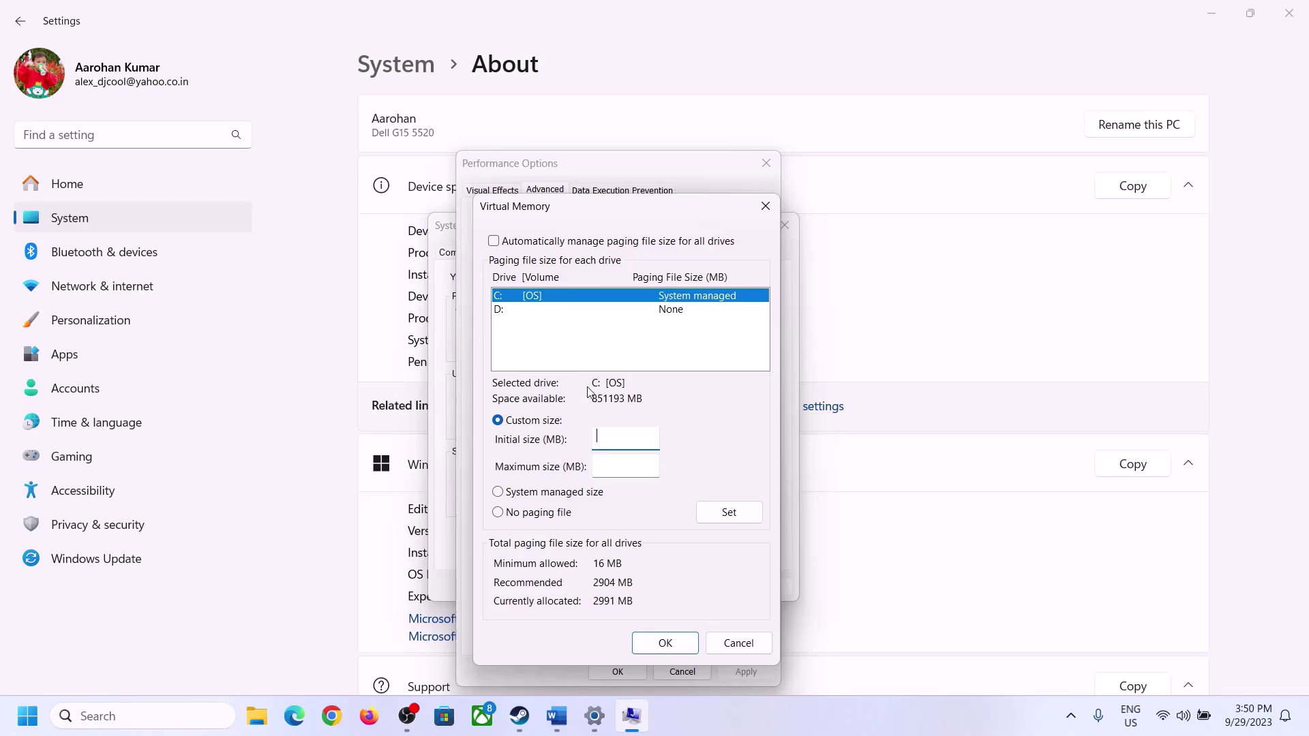
pyautogui.moveTo(595, 716)
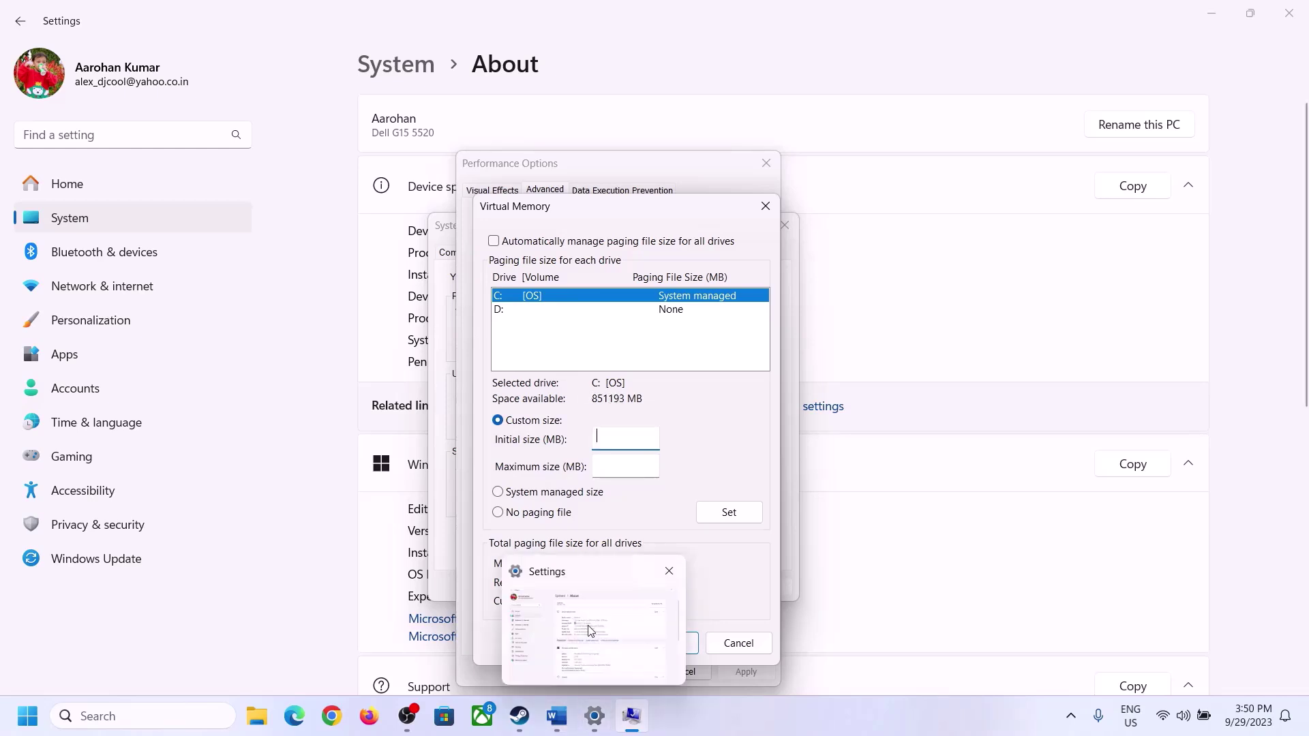
pyautogui.moveTo(590, 630)
pyautogui.press('super+r')
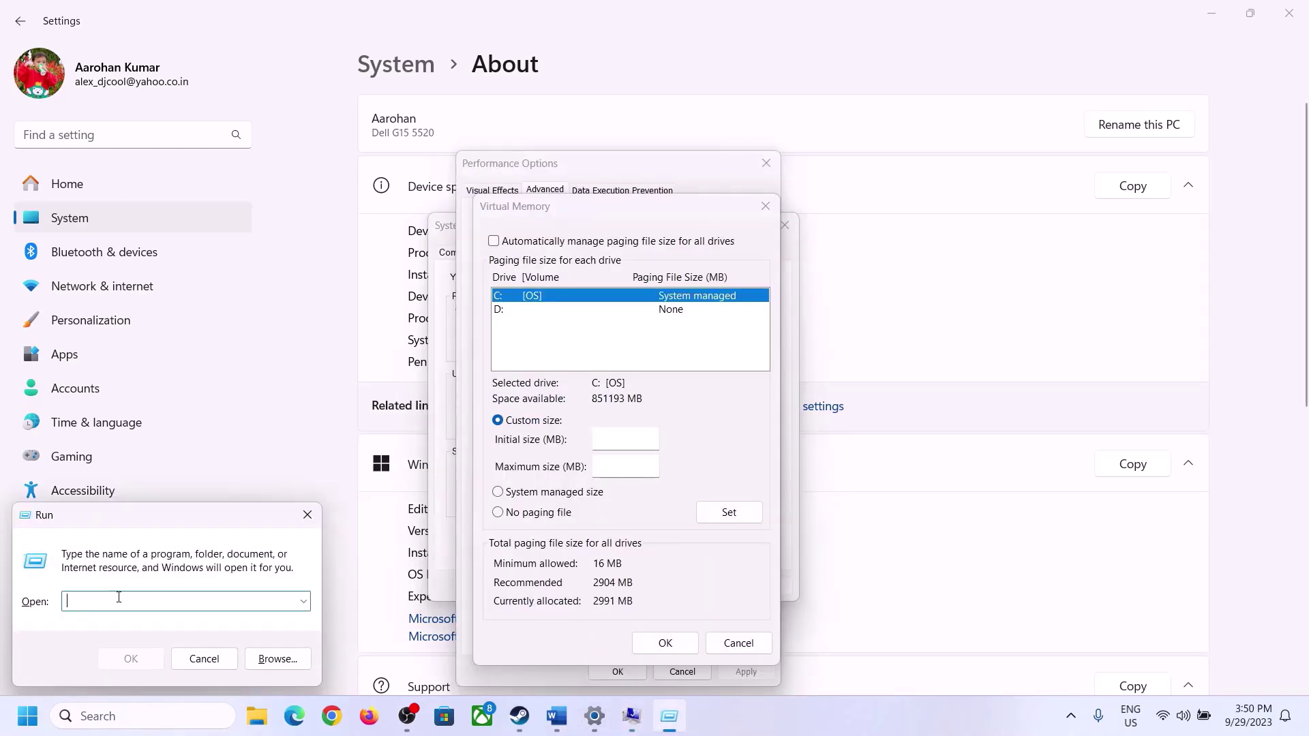
pyautogui.write('calc')
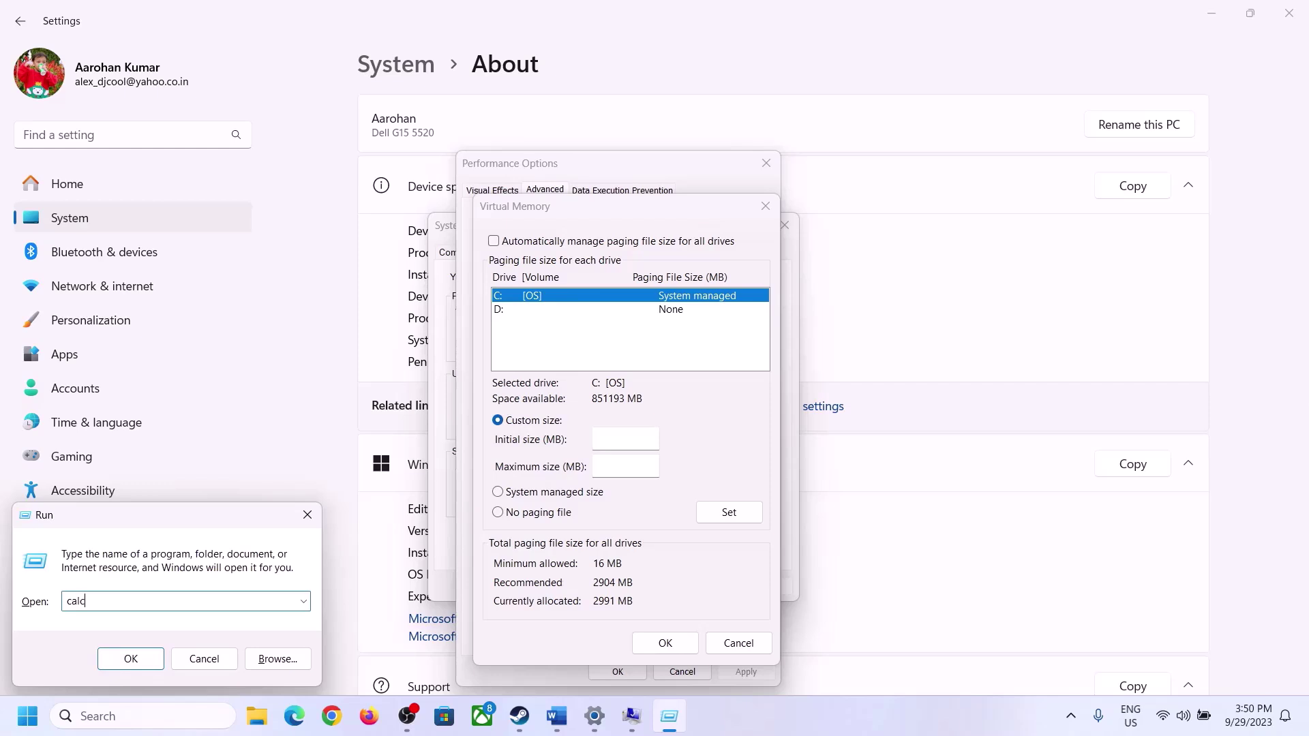
pyautogui.click(122, 660)
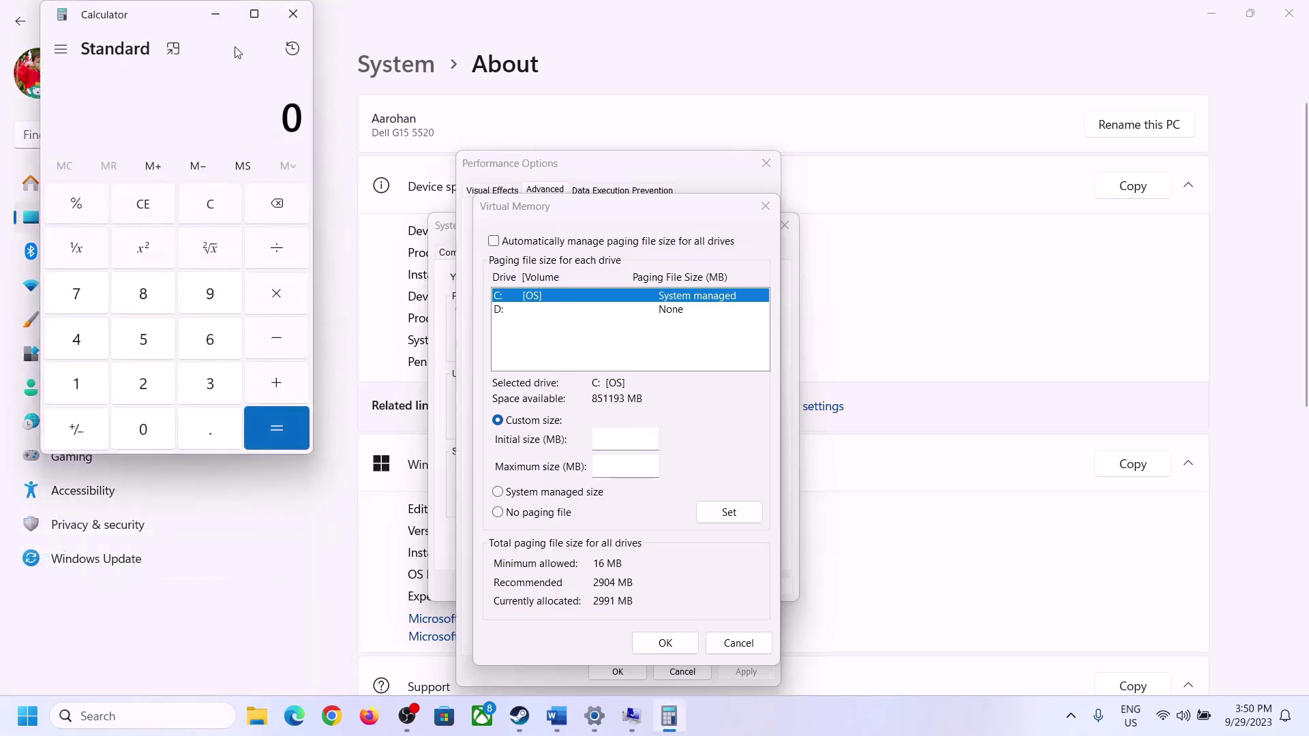
pyautogui.moveTo(163, 23); pyautogui.dragTo(955, 224)
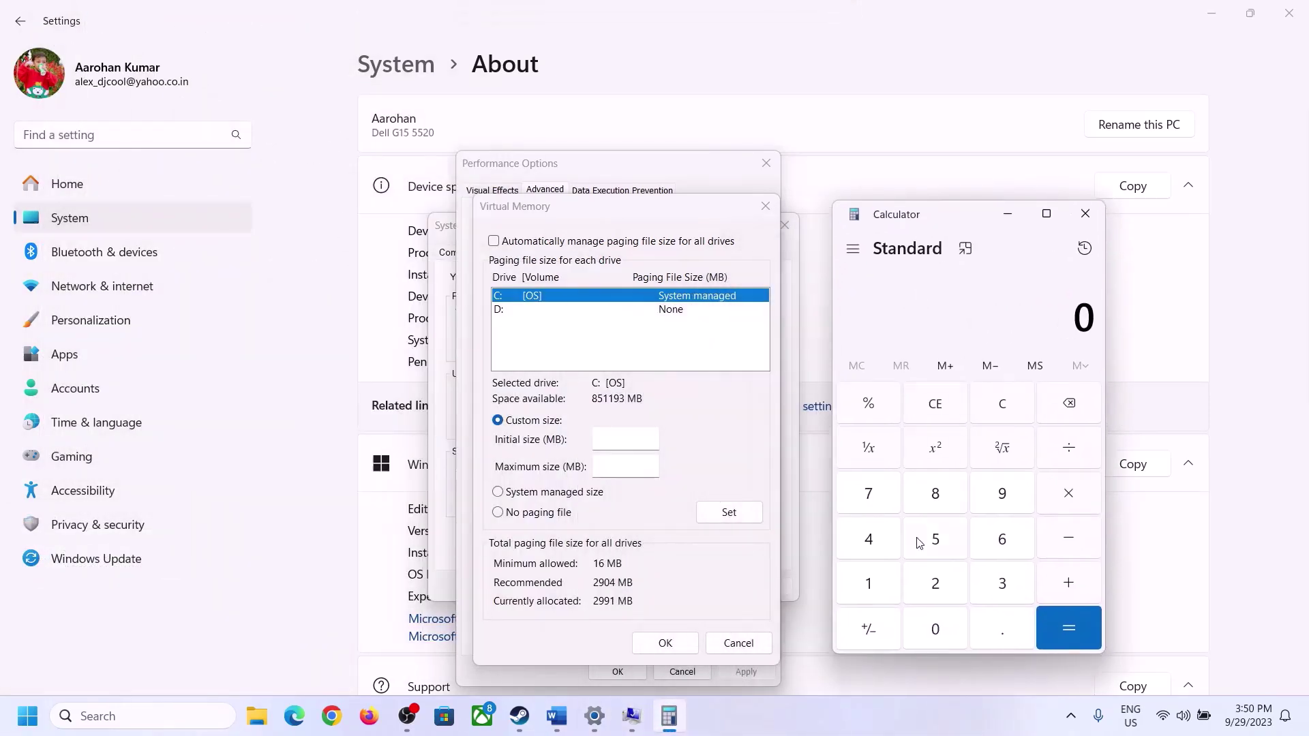
pyautogui.click(556, 727)
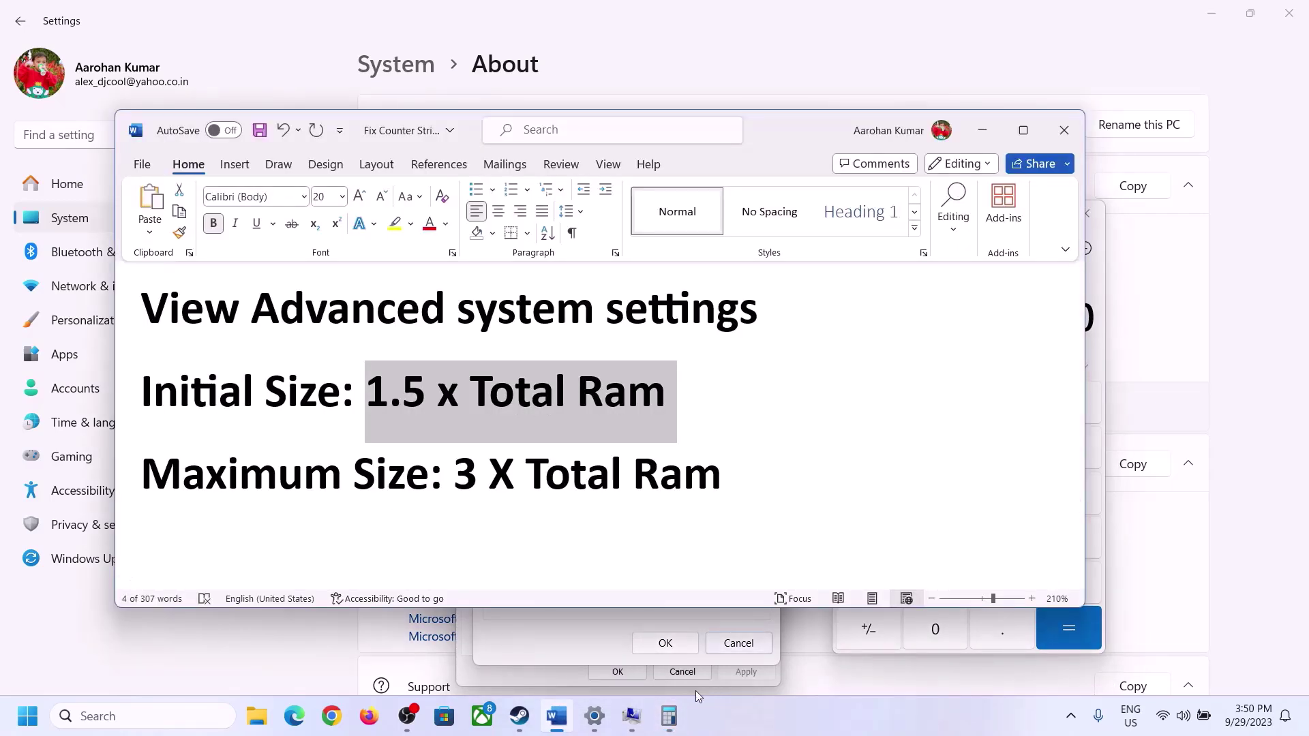
pyautogui.click(668, 716)
pyautogui.click(869, 585)
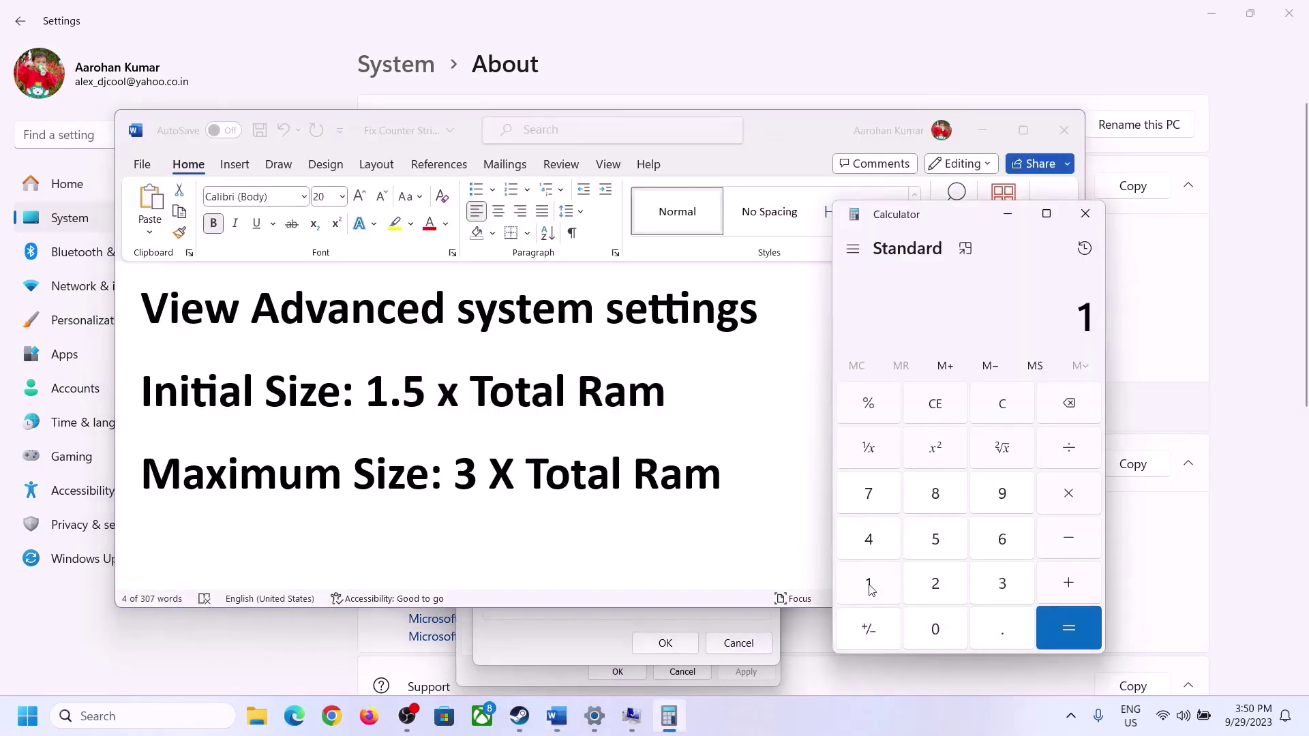
pyautogui.click(997, 551)
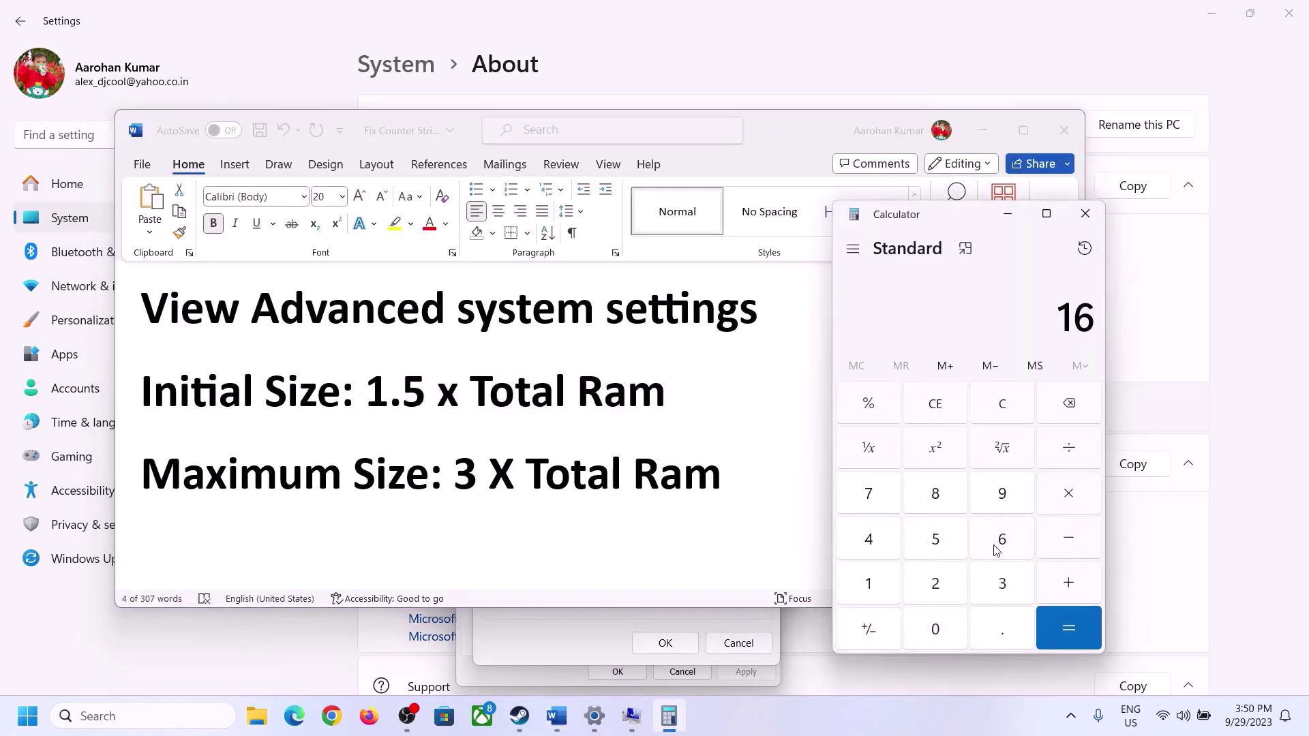
pyautogui.click(1001, 416)
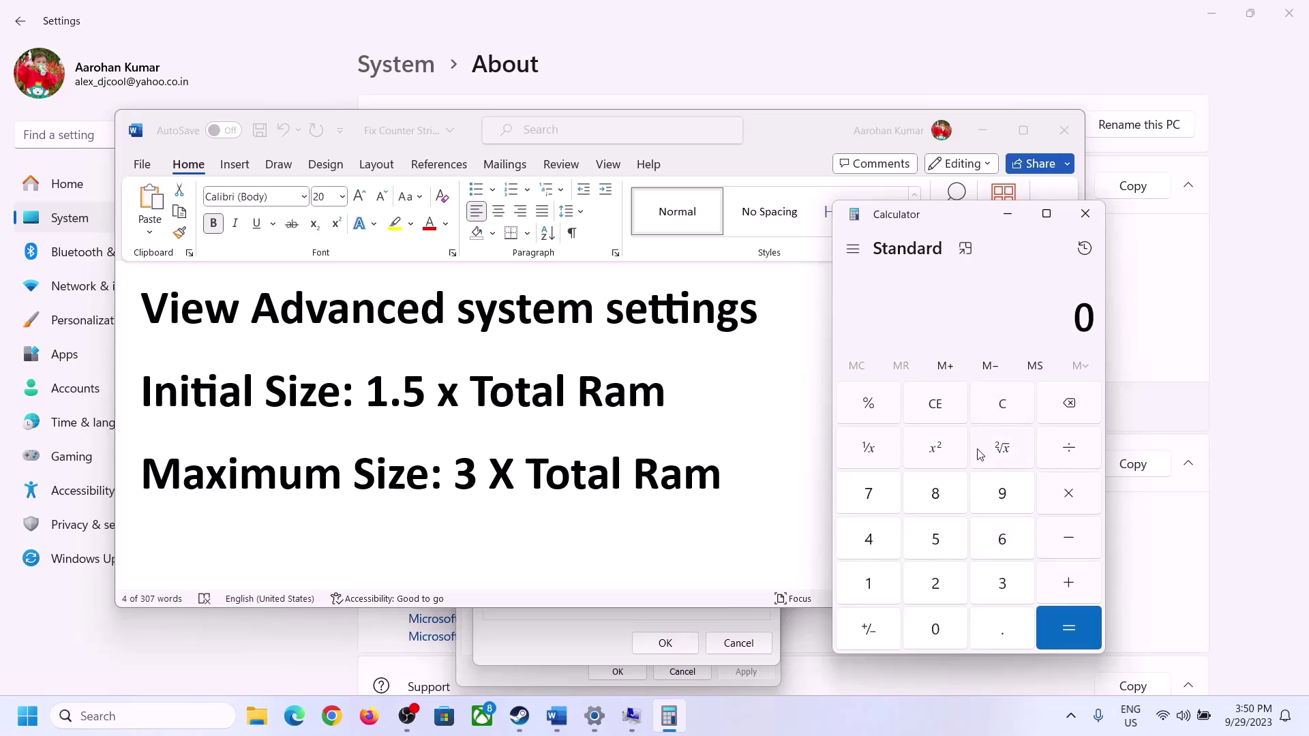
# - Calculate the total RAM in megabytes by multiplying 16 by 1024
pyautogui.click(879, 585)
pyautogui.click(999, 539)
pyautogui.click(873, 593)
pyautogui.click(936, 629)
pyautogui.click(938, 592)
pyautogui.click(888, 556)
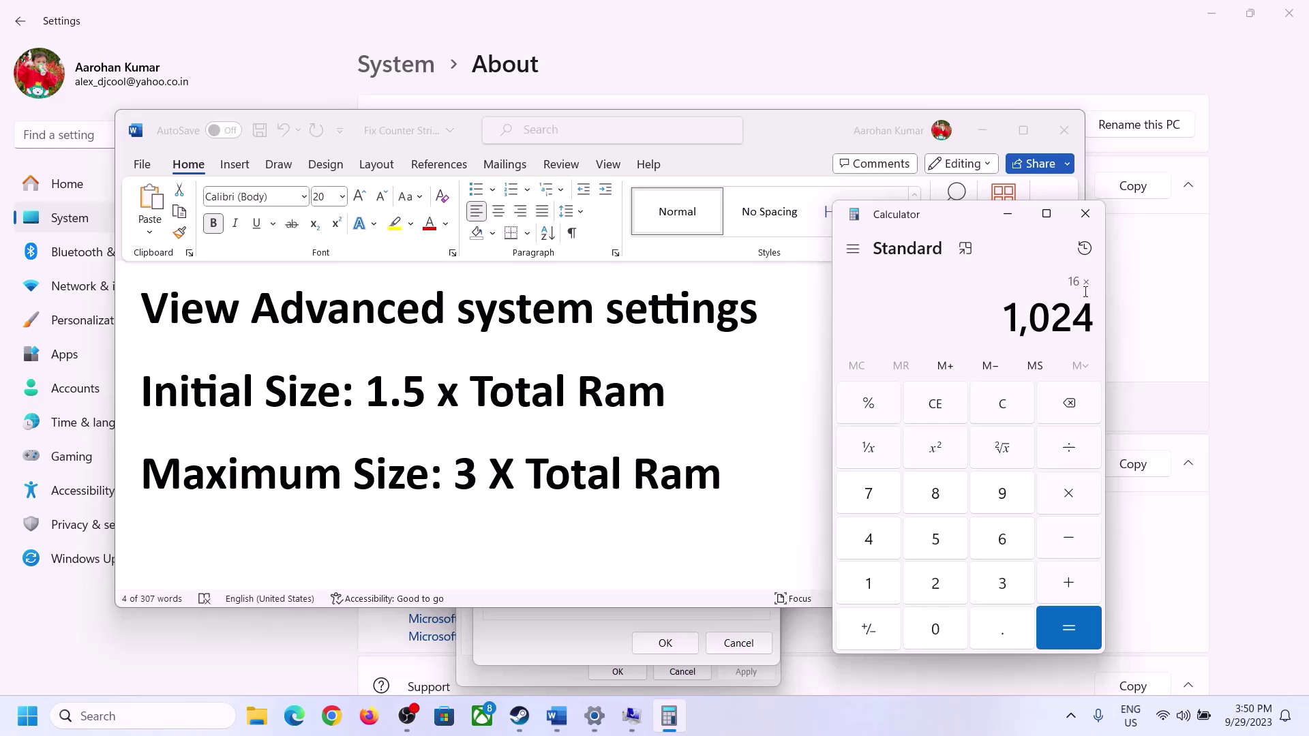
pyautogui.click(1070, 627)
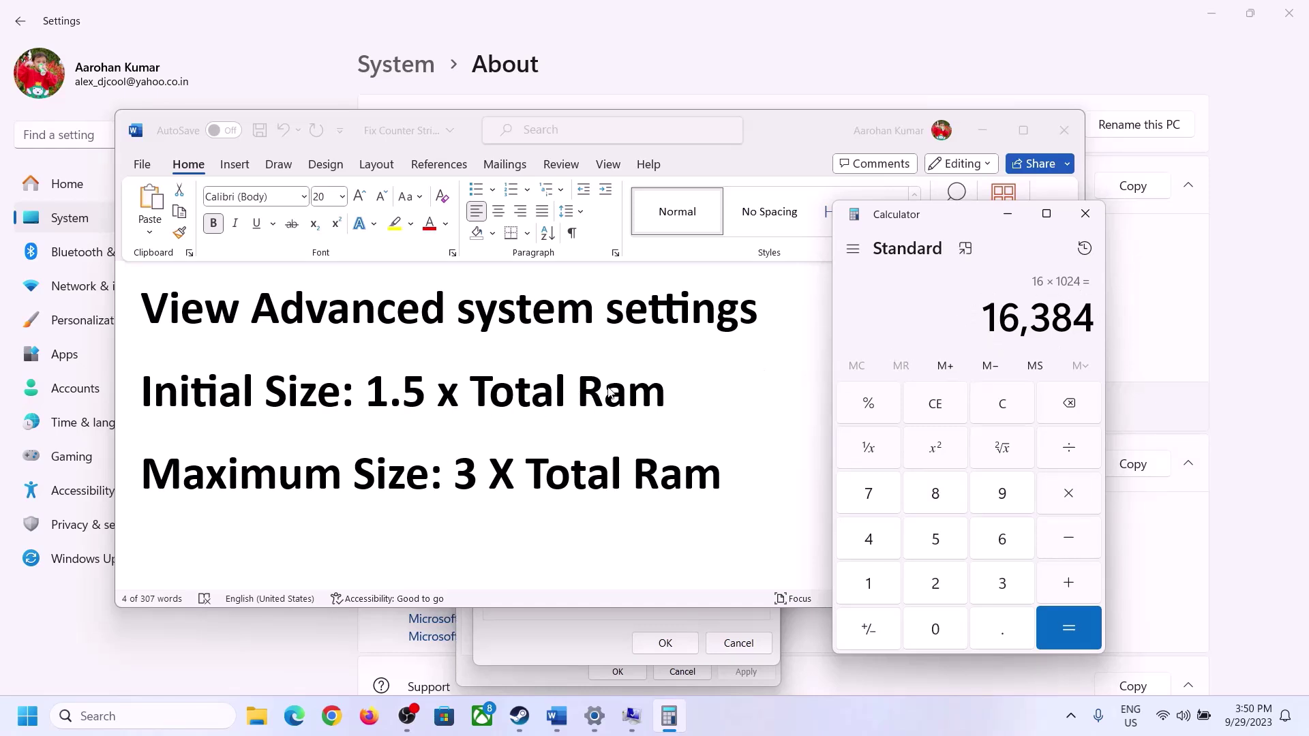
# - Calculate the initial paging file size by multiplying the 16384 result by 1.5 in Calculator
pyautogui.click(1068, 495)
pyautogui.click(884, 586)
pyautogui.click(997, 643)
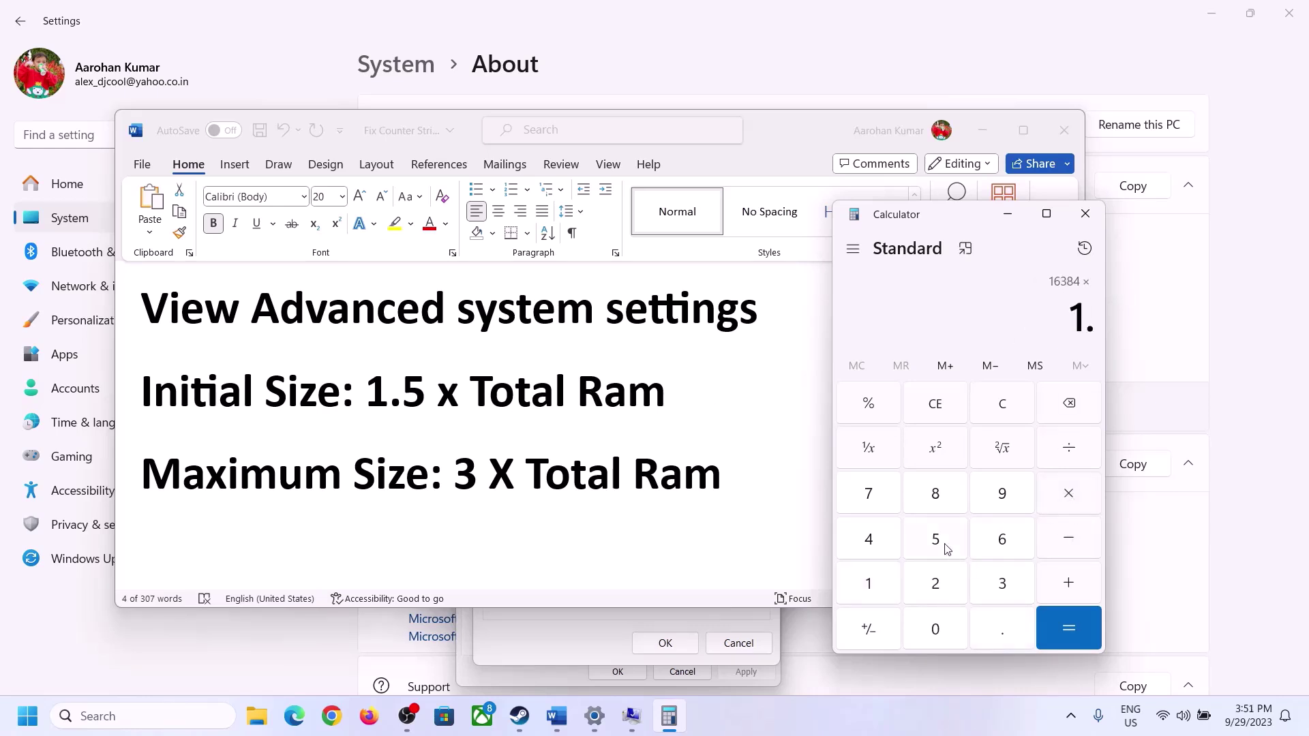
pyautogui.click(944, 544)
pyautogui.click(1067, 622)
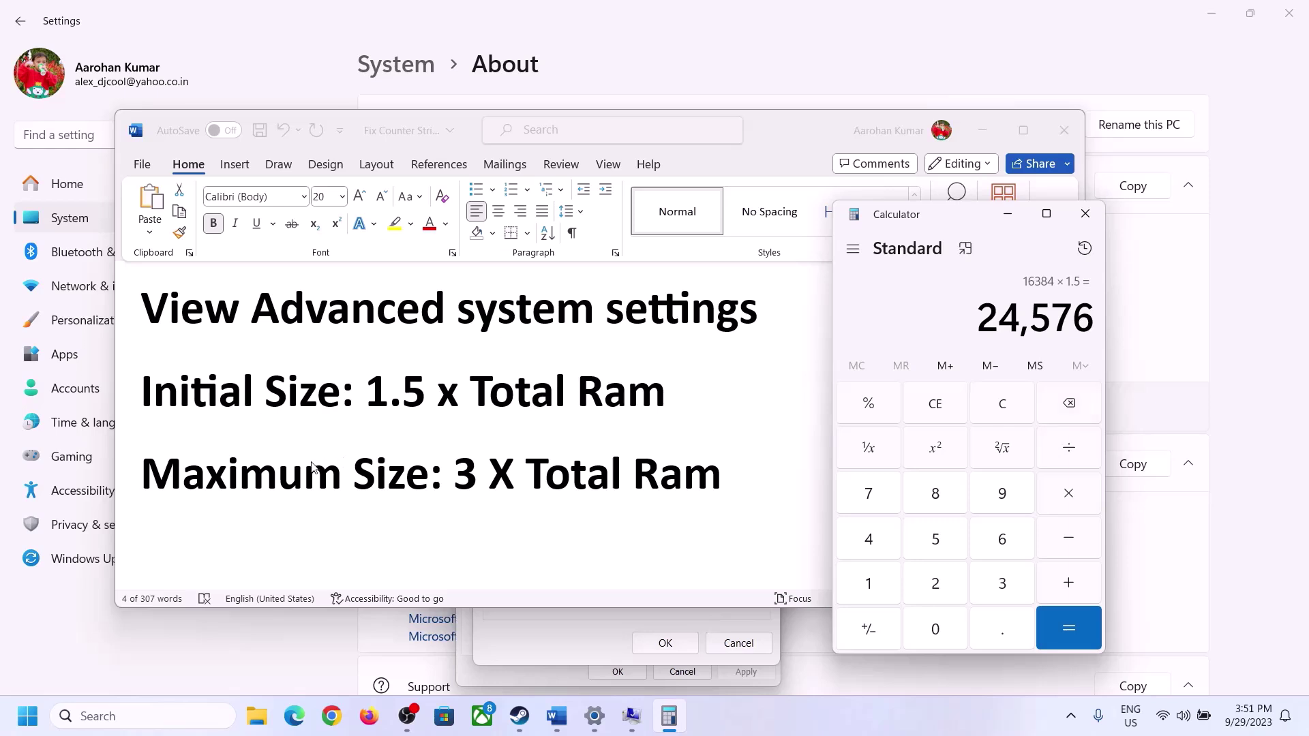
# - Set the initial size of drive C:'s custom paging file to 24576 MB in the Virtual Memory dialog
pyautogui.click(576, 641)
pyautogui.write('24')
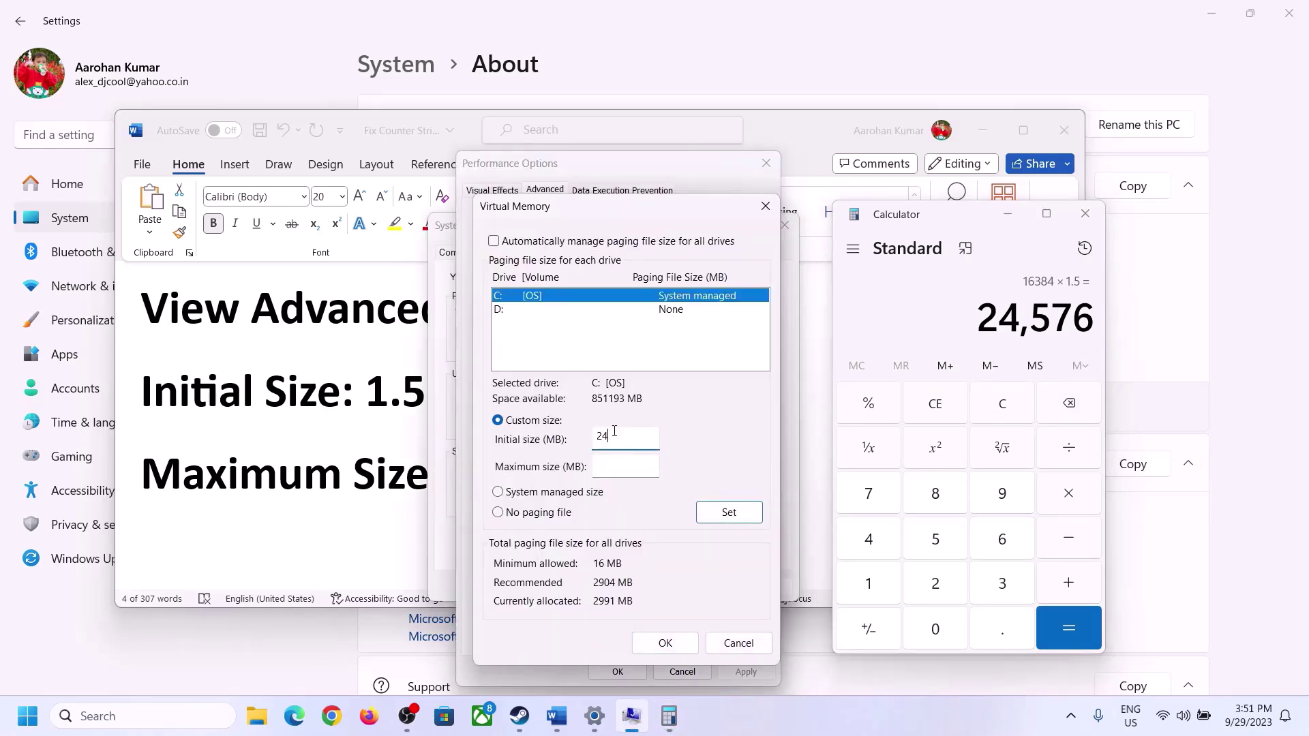
pyautogui.write('576')
pyautogui.click(651, 467)
# - Clear the calculator and recheck the installed RAM on the System About page in Settings
pyautogui.click(404, 480)
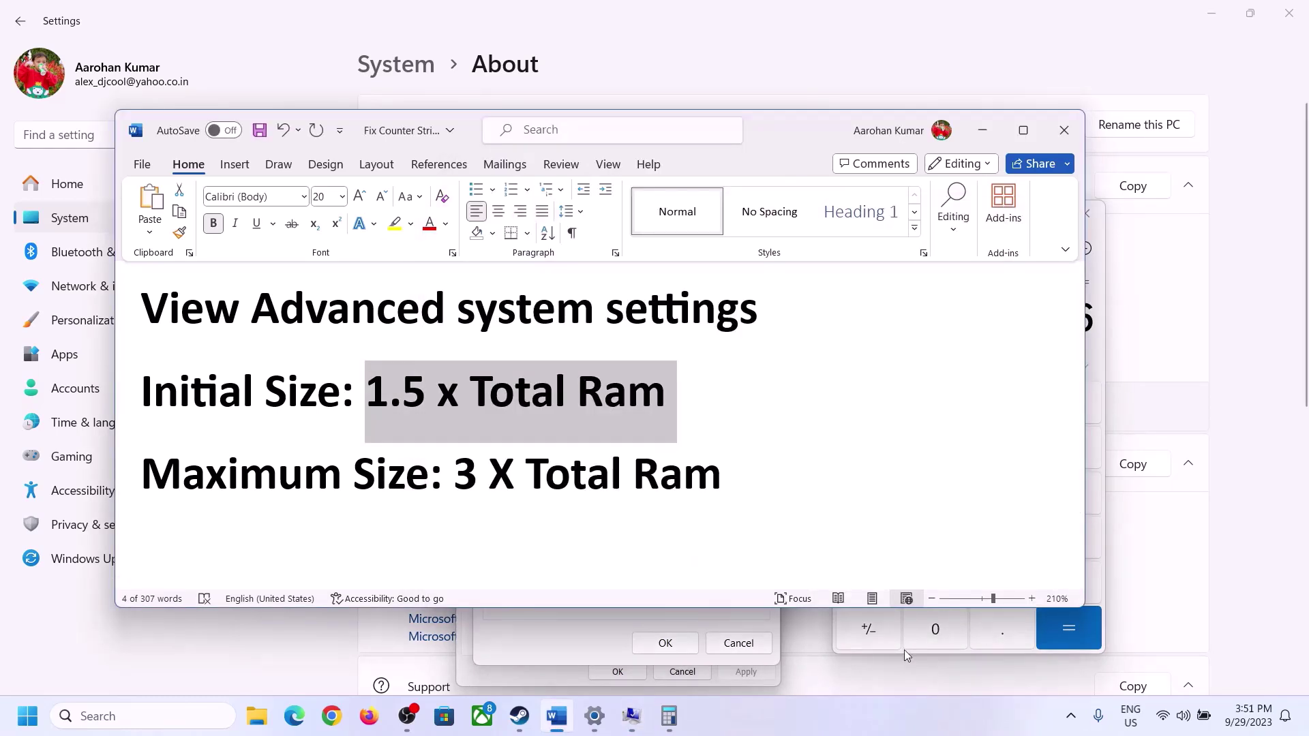
pyautogui.click(1101, 359)
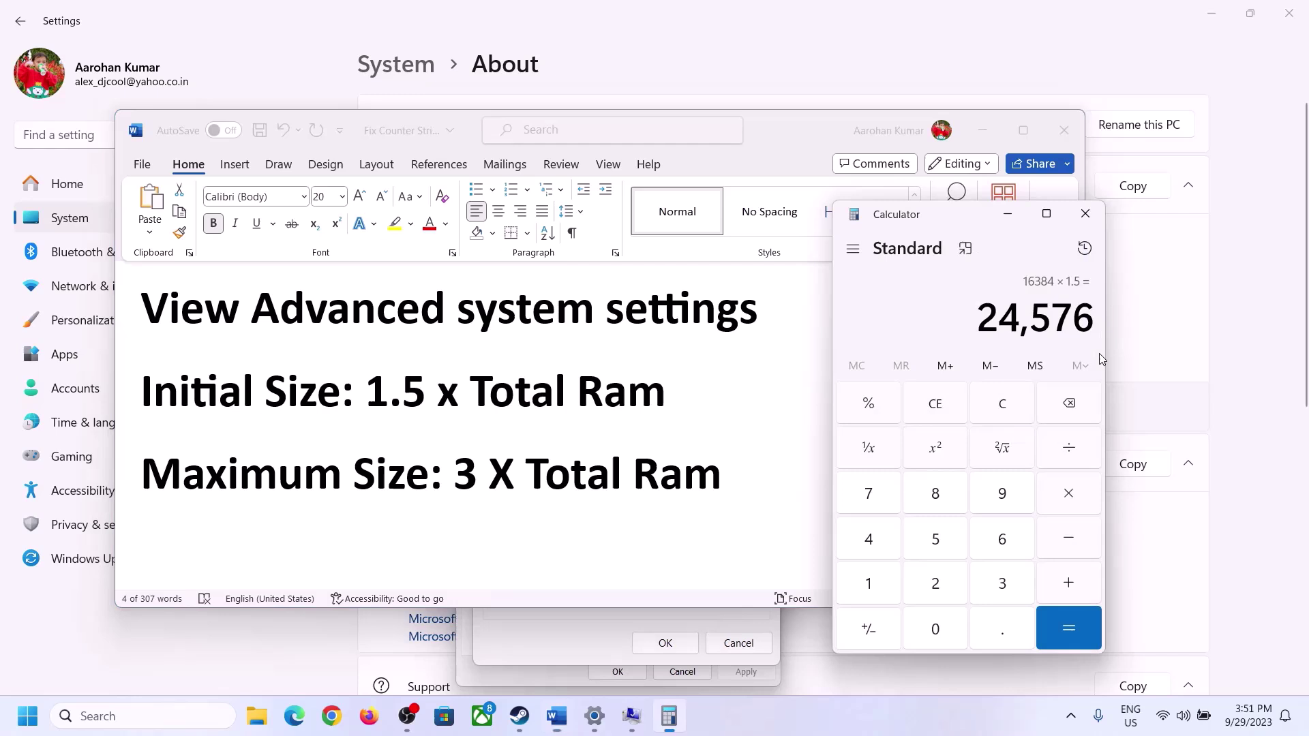
pyautogui.click(1015, 399)
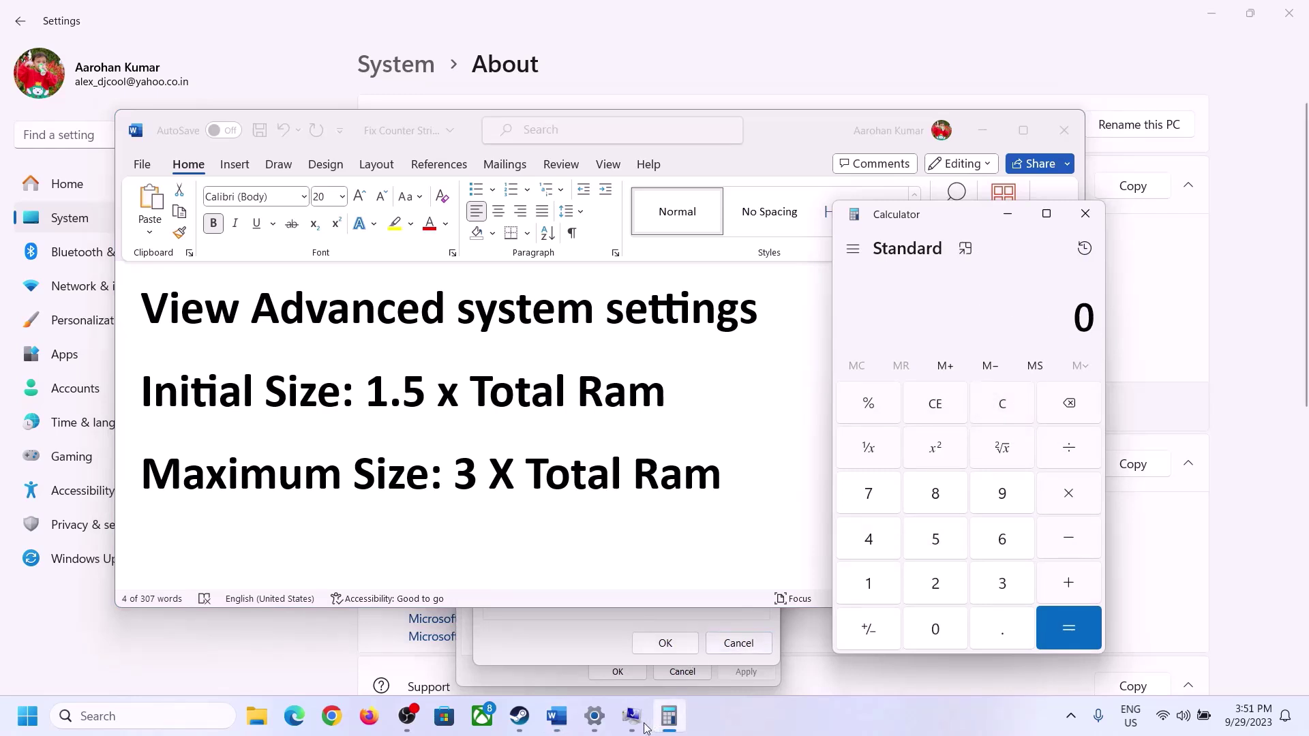
pyautogui.click(594, 716)
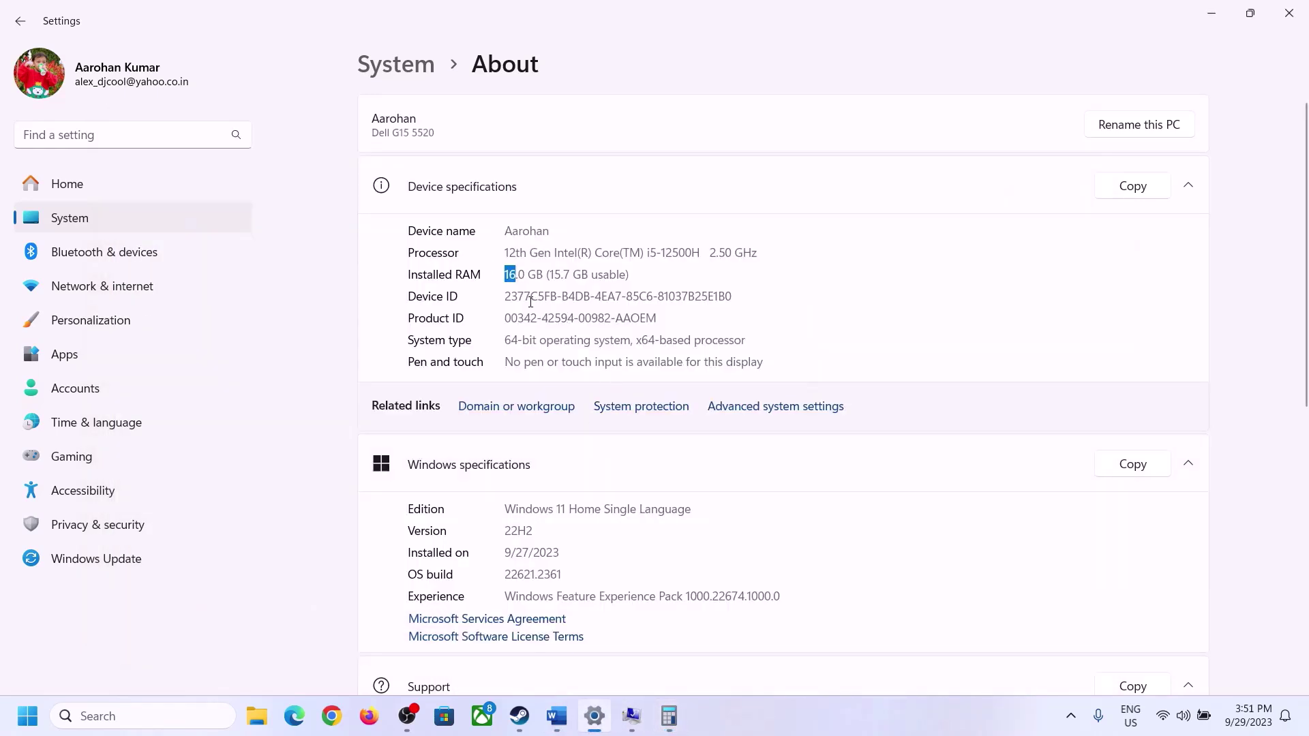
pyautogui.click(668, 716)
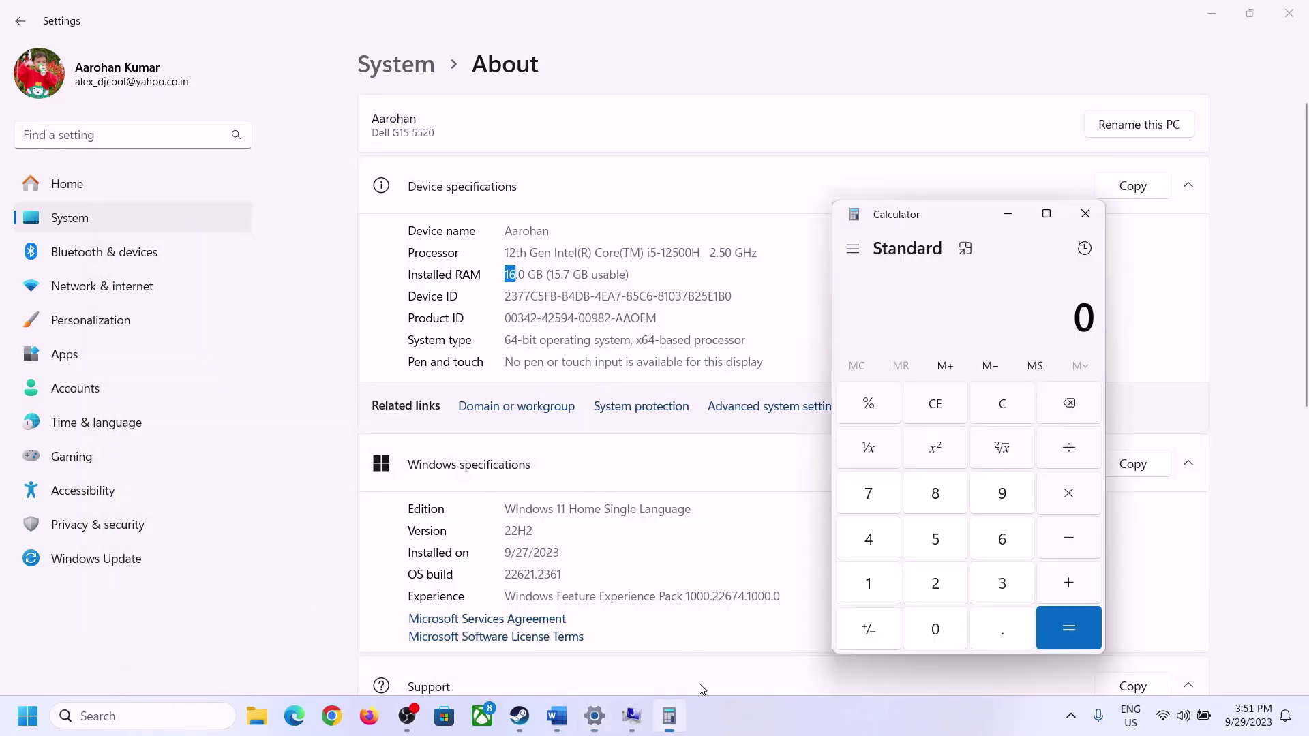
# - Calculate the installed RAM in megabytes again by multiplying 16 by 1024
pyautogui.click(884, 578)
pyautogui.click(997, 542)
pyautogui.click(1065, 495)
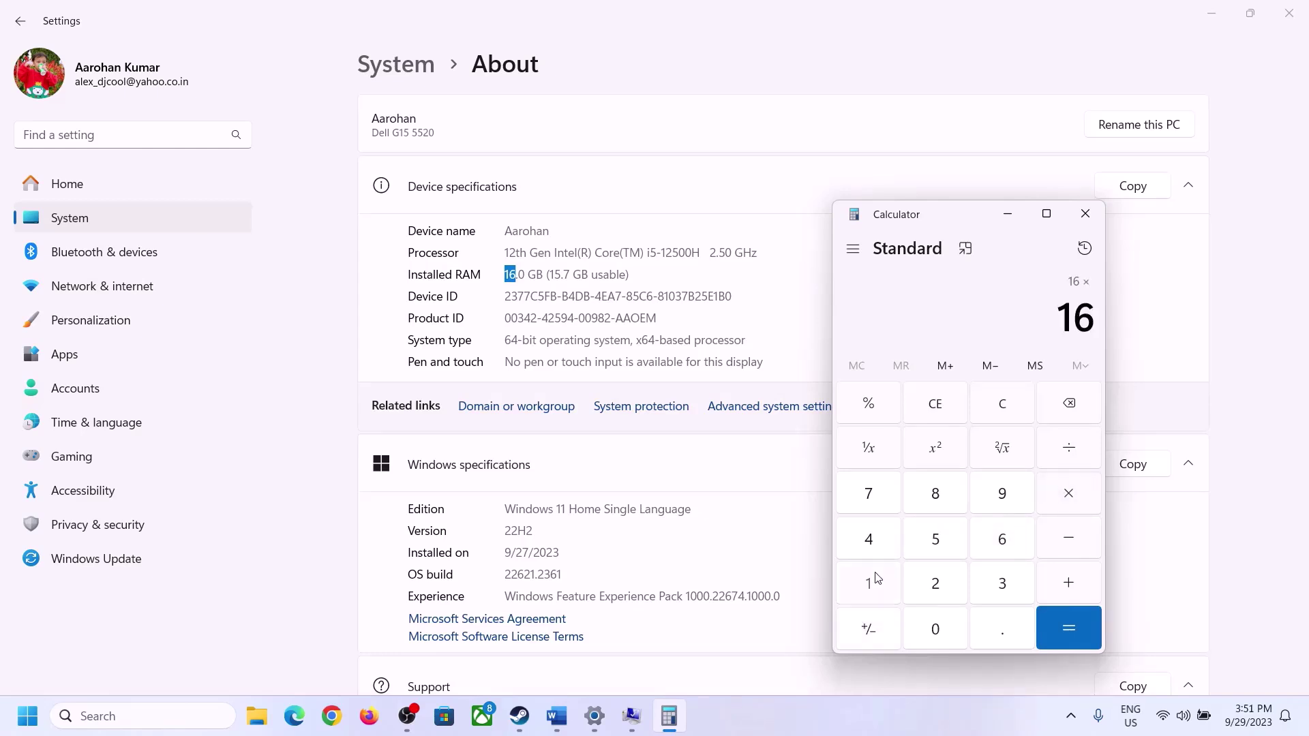
pyautogui.click(877, 578)
pyautogui.click(930, 626)
pyautogui.click(936, 583)
pyautogui.click(872, 545)
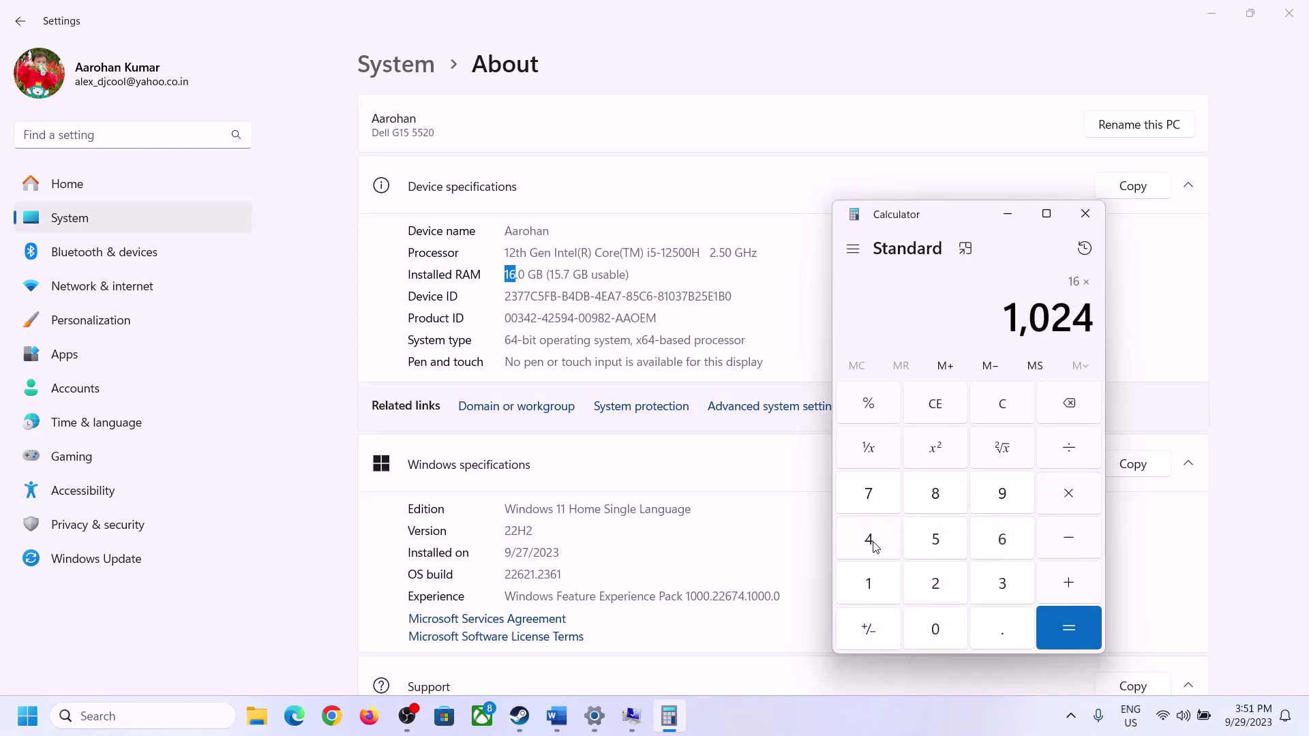
pyautogui.click(1051, 641)
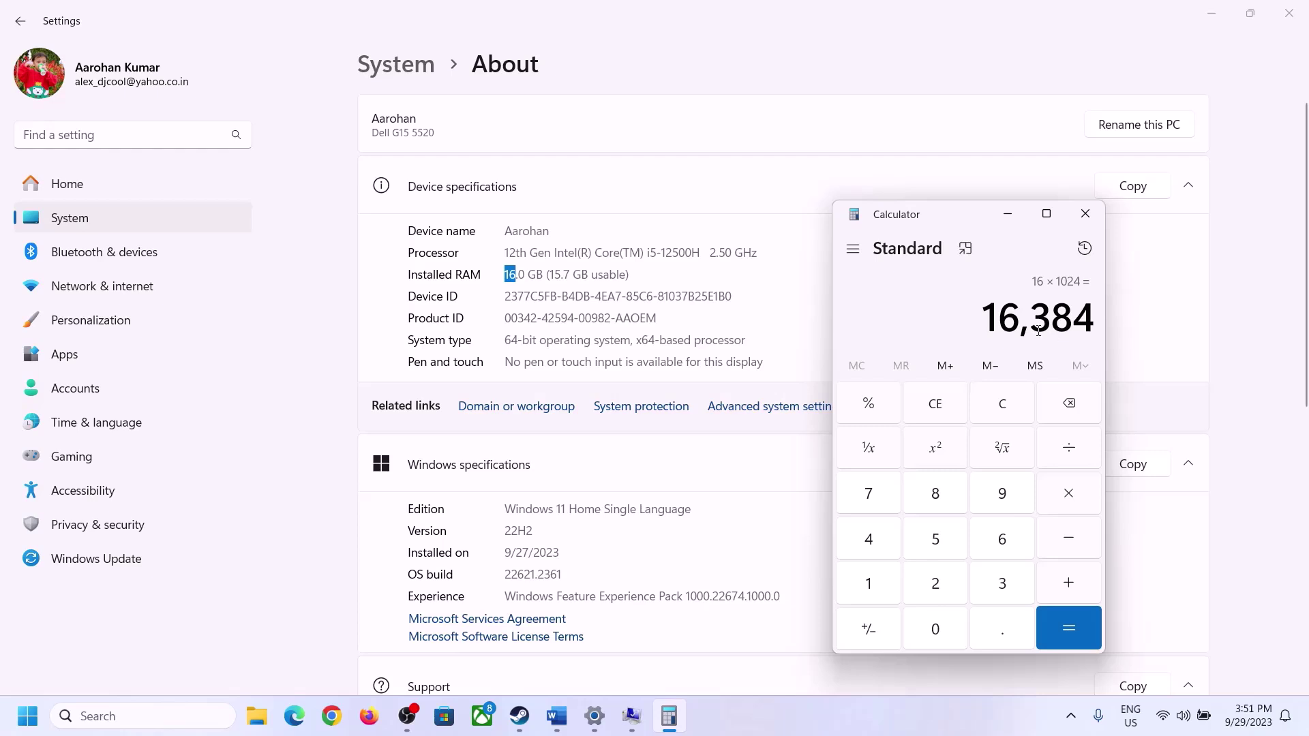
# - Check the Maximum Size formula in the document and multiply the 16384 result by 3 in Calculator
pyautogui.click(557, 716)
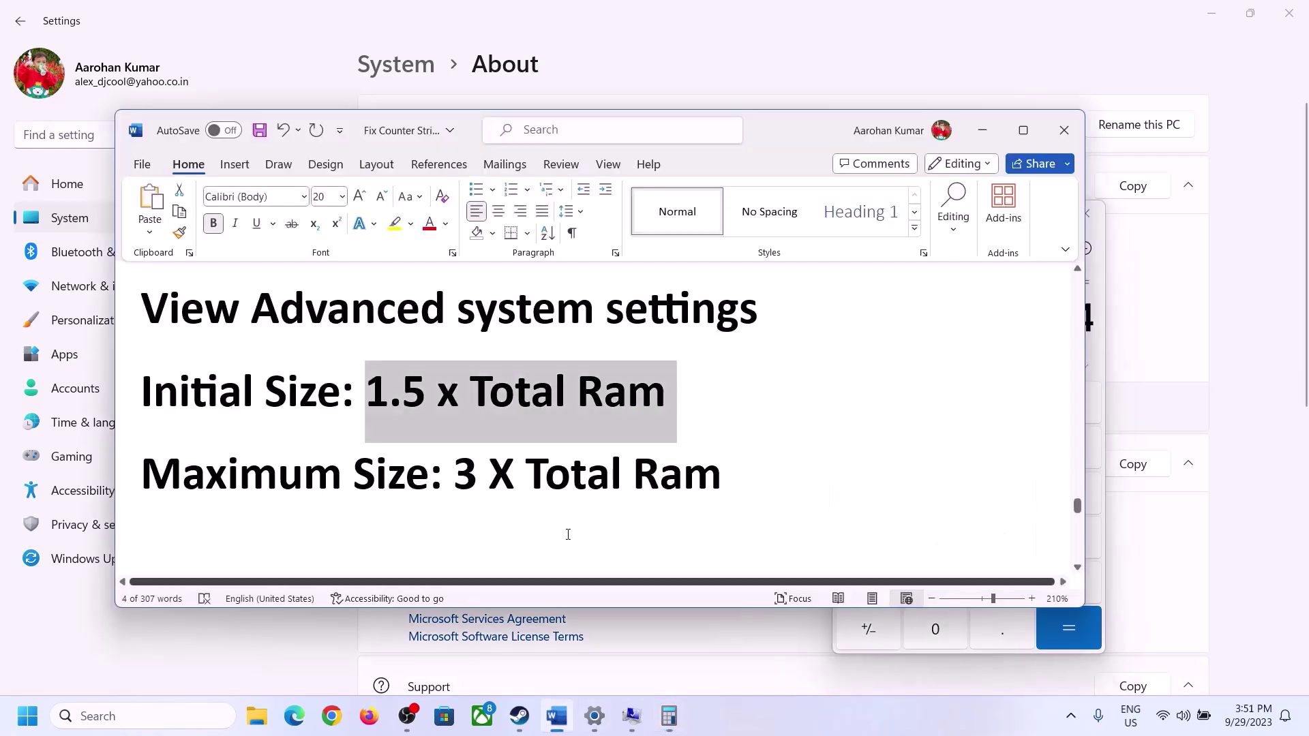
pyautogui.click(668, 716)
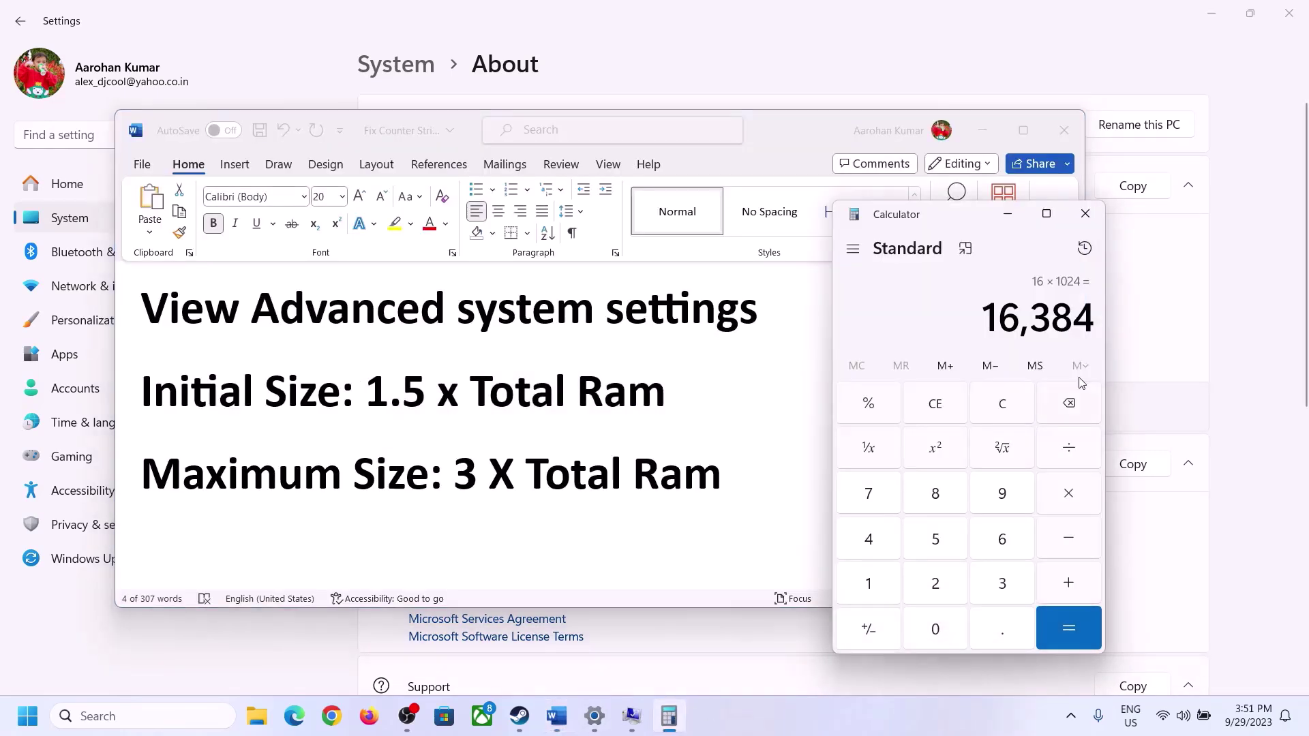
pyautogui.click(1070, 502)
pyautogui.click(985, 586)
pyautogui.click(1074, 626)
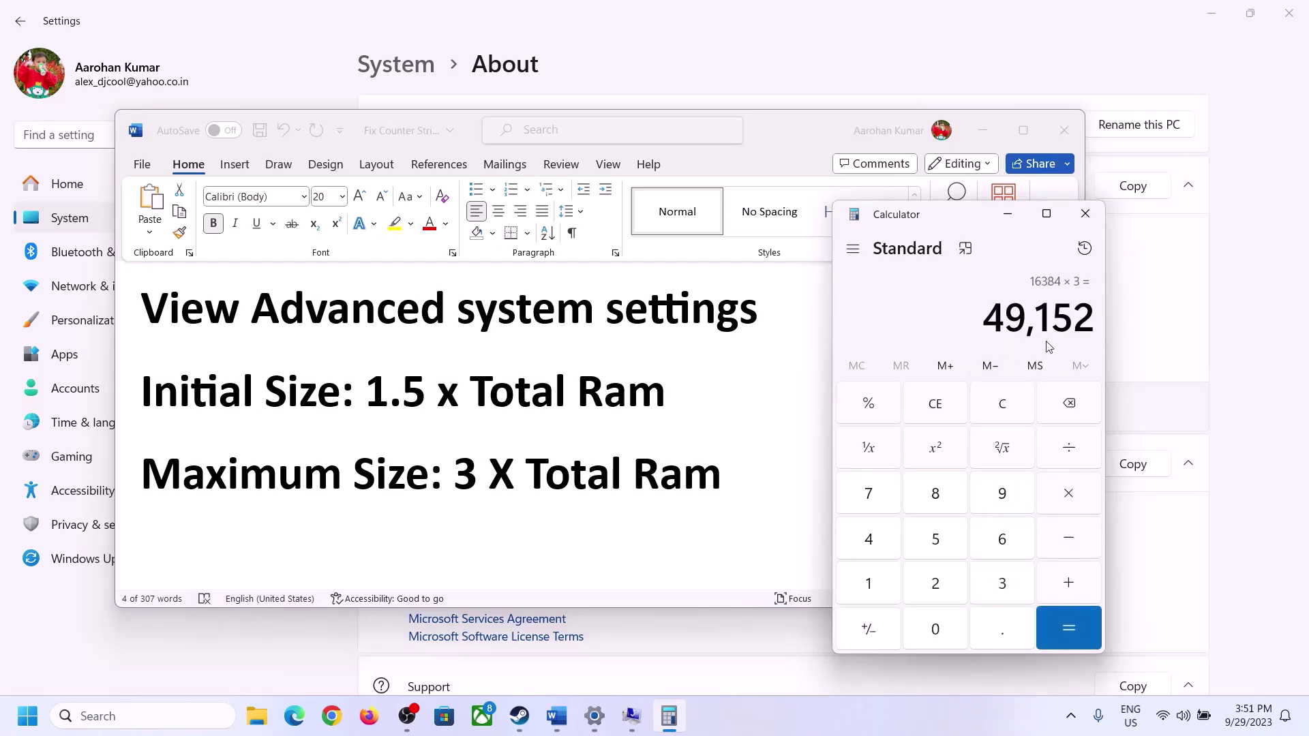
# - Set the maximum paging file size for drive C: to 49152 MB and apply the custom size
pyautogui.click(632, 723)
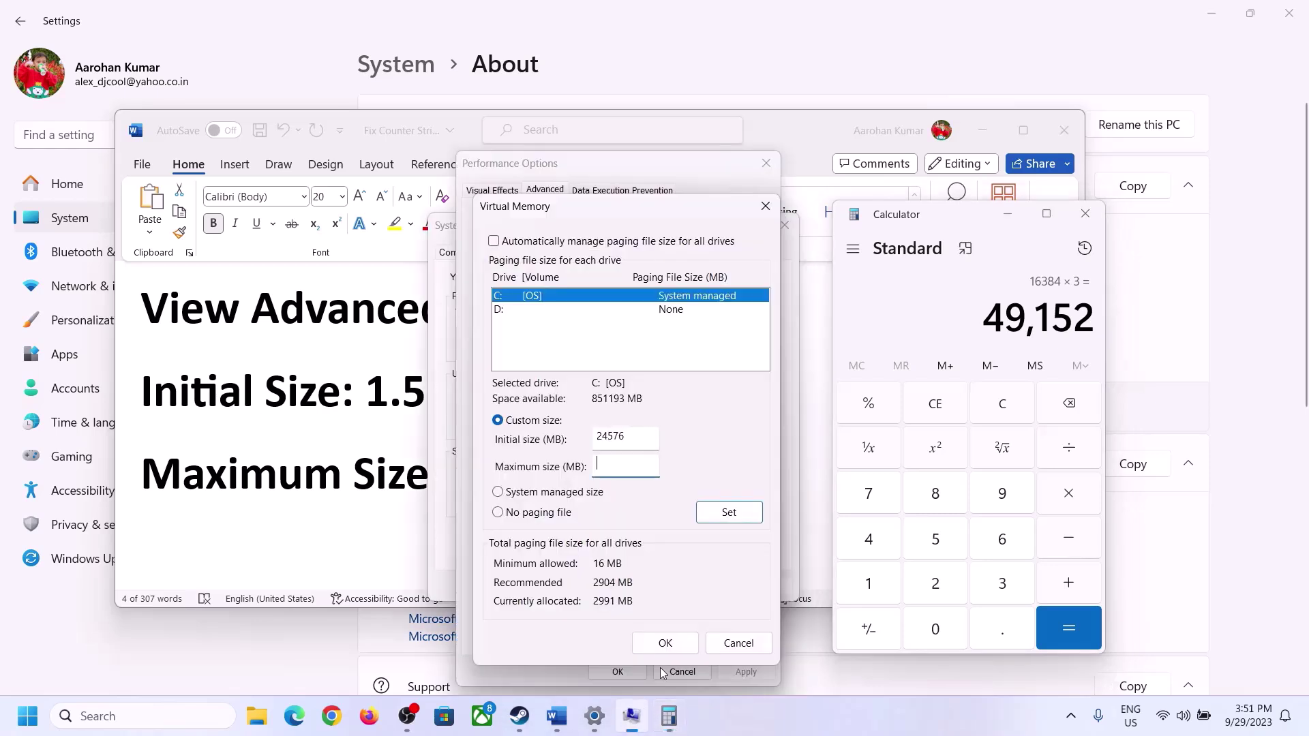
pyautogui.click(619, 473)
pyautogui.write('49152')
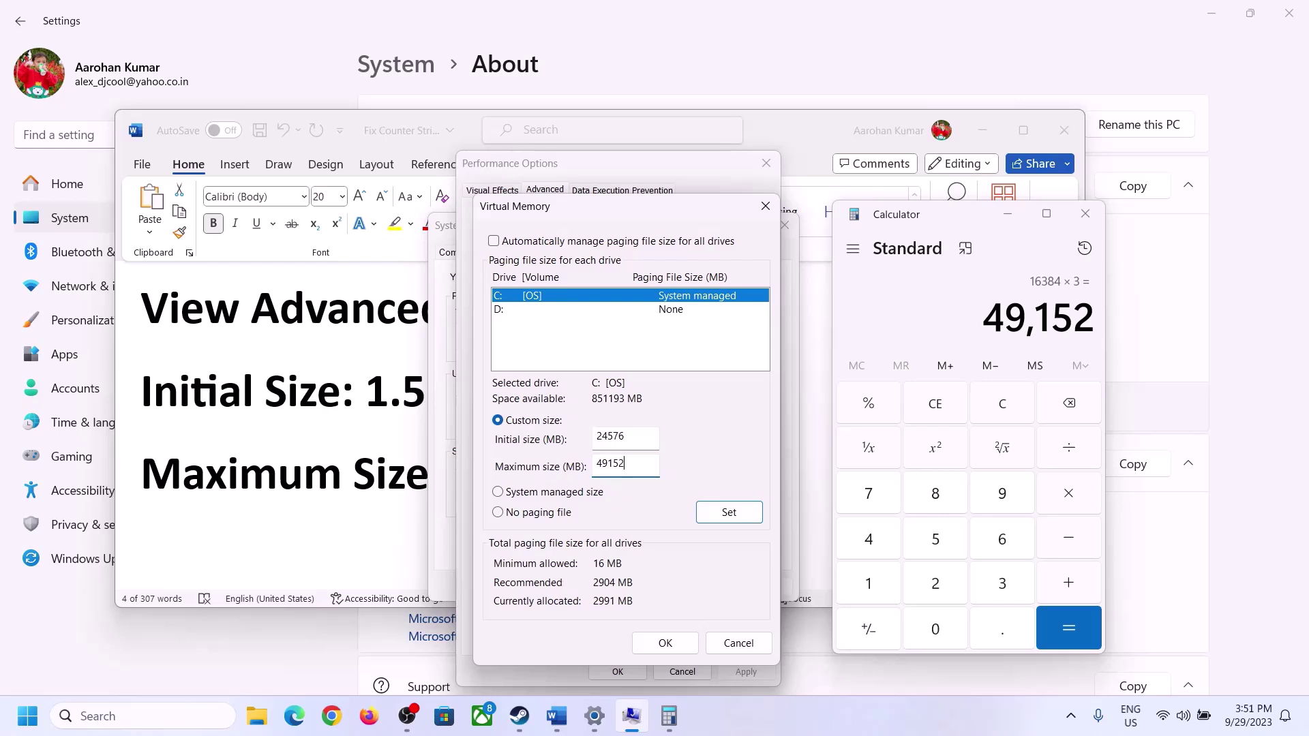
pyautogui.click(727, 513)
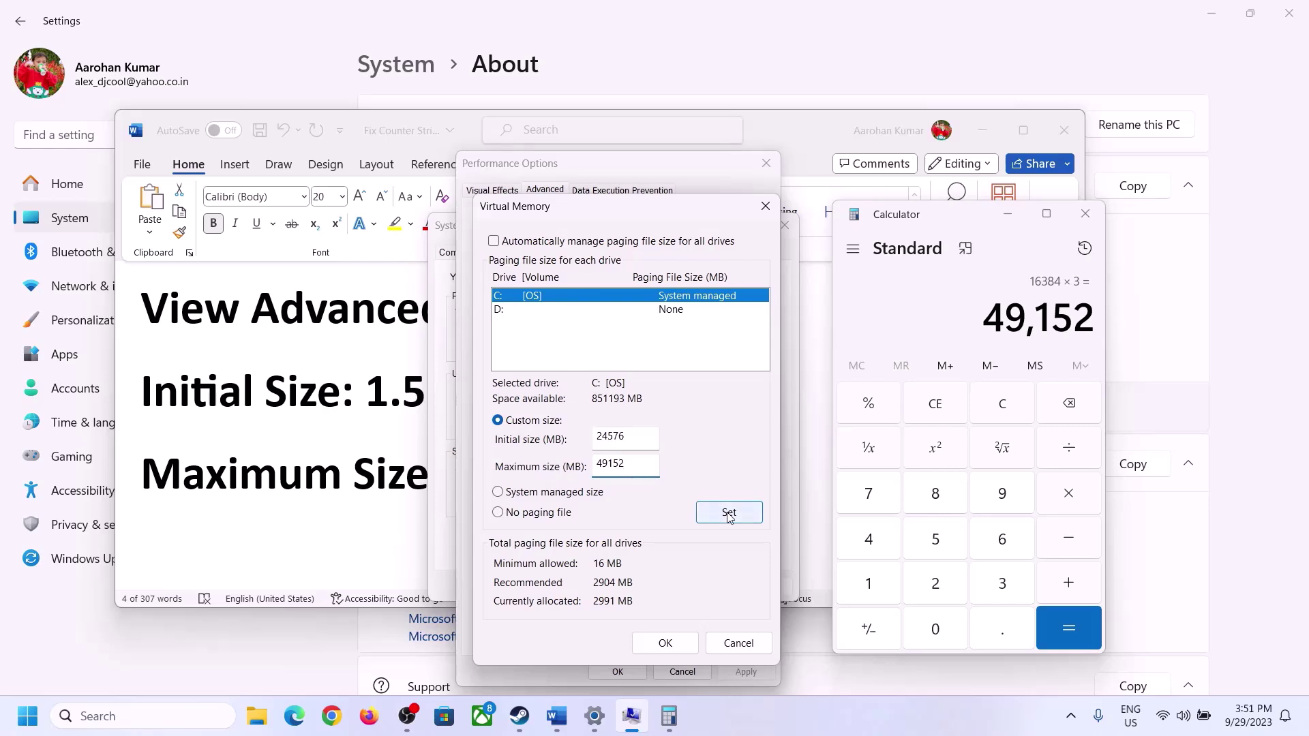
# - Accept the Virtual Memory, Performance Options and System Properties dialogs, and dismiss the restart prompt without restarting
pyautogui.click(666, 643)
pyautogui.click(790, 419)
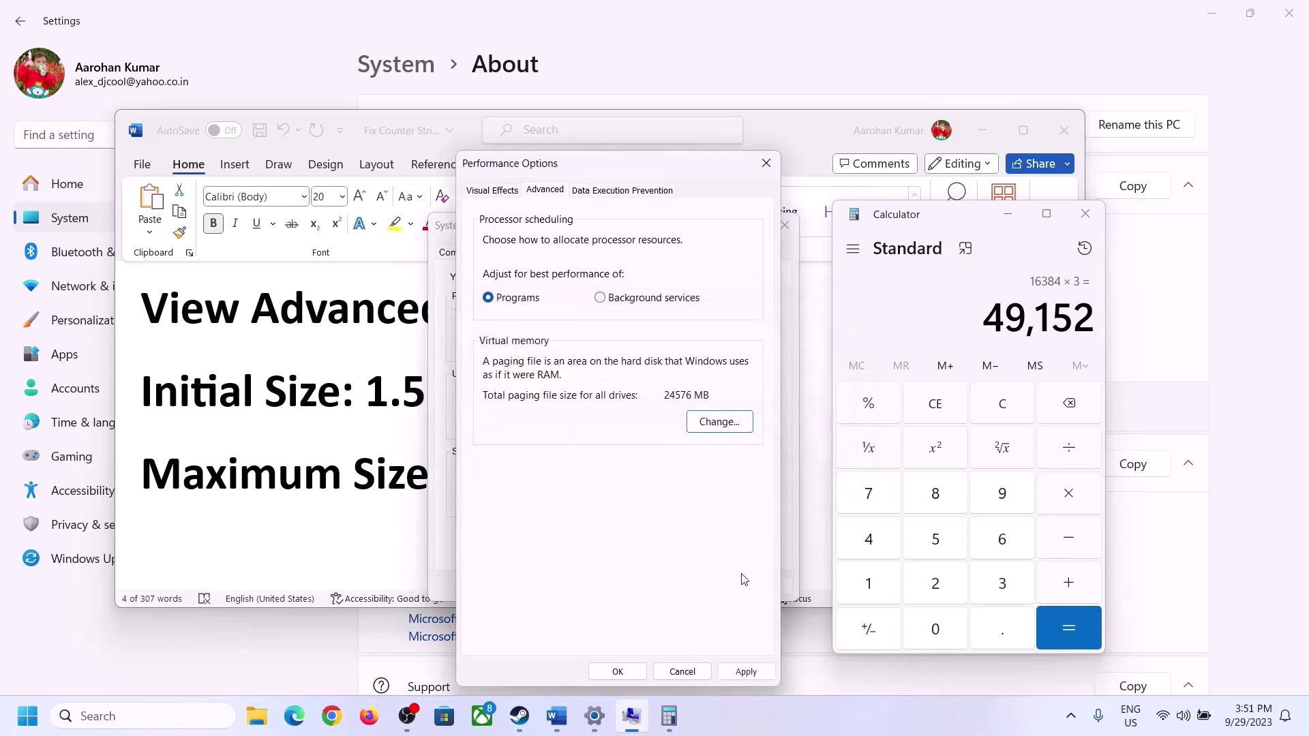
pyautogui.click(618, 672)
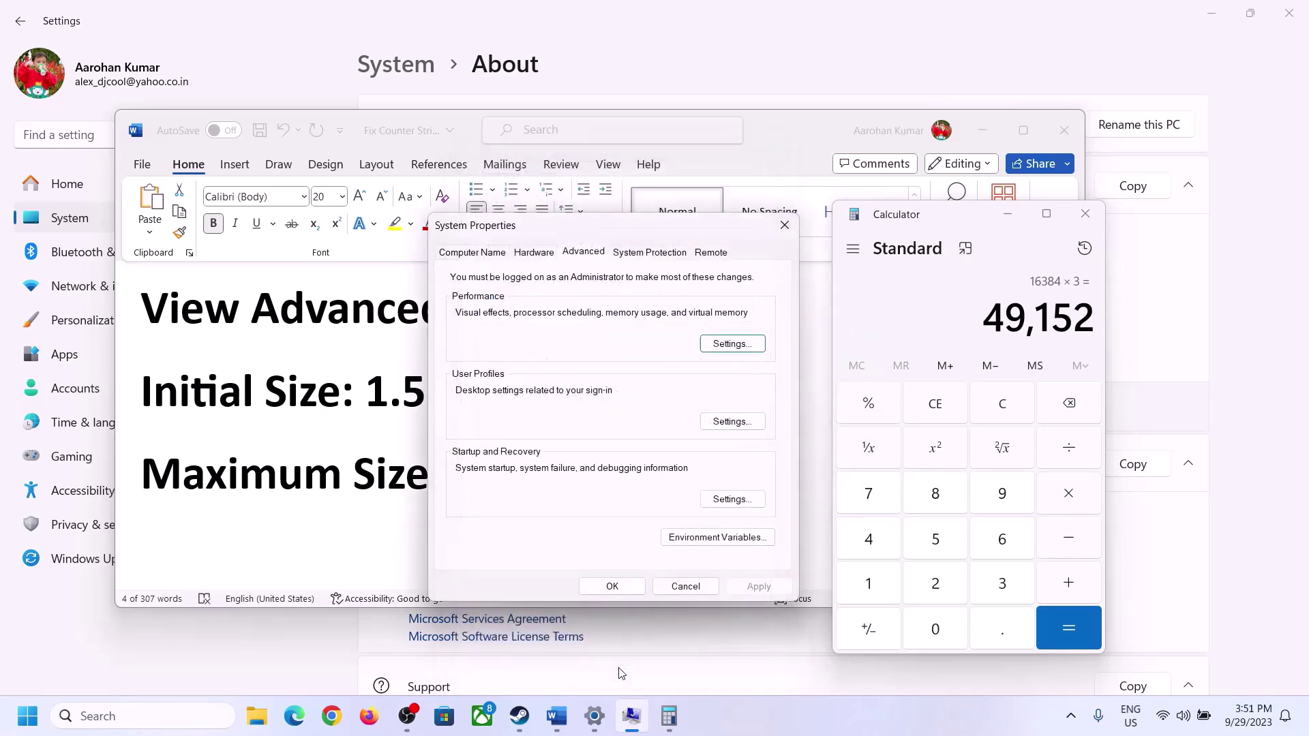
pyautogui.click(615, 586)
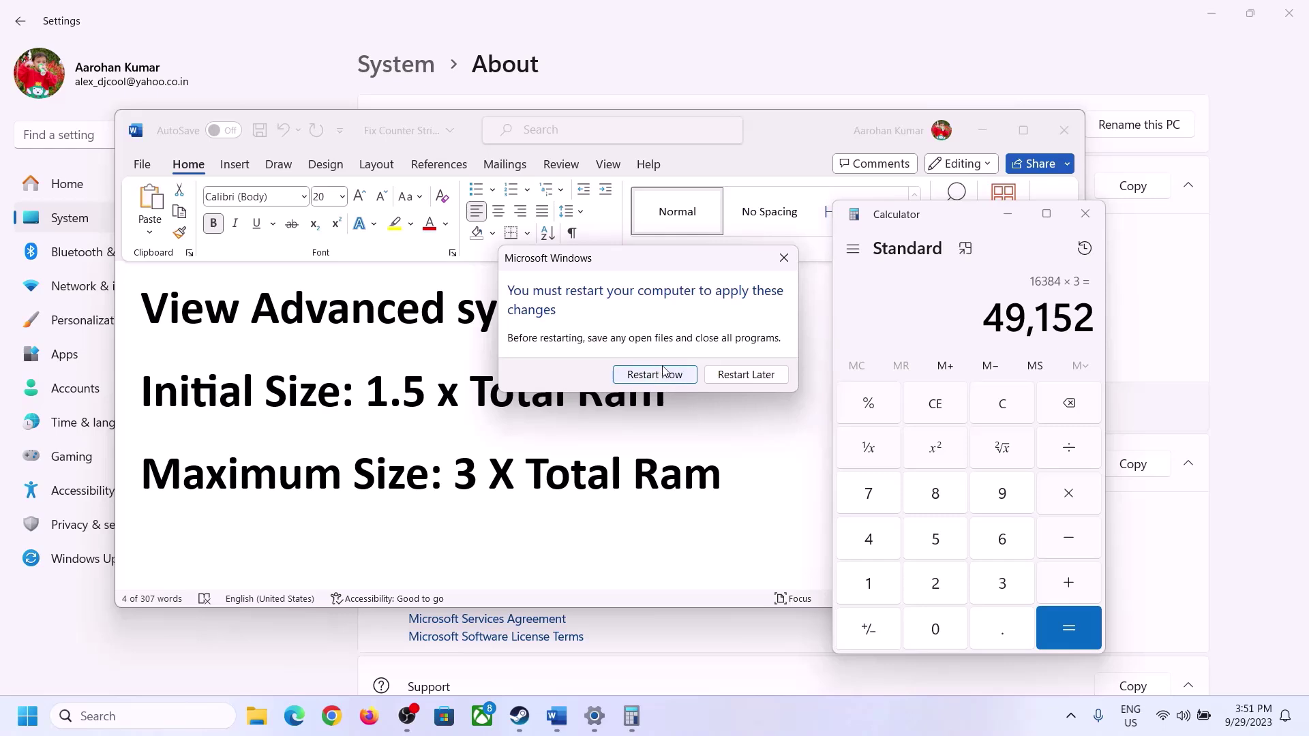
pyautogui.click(783, 258)
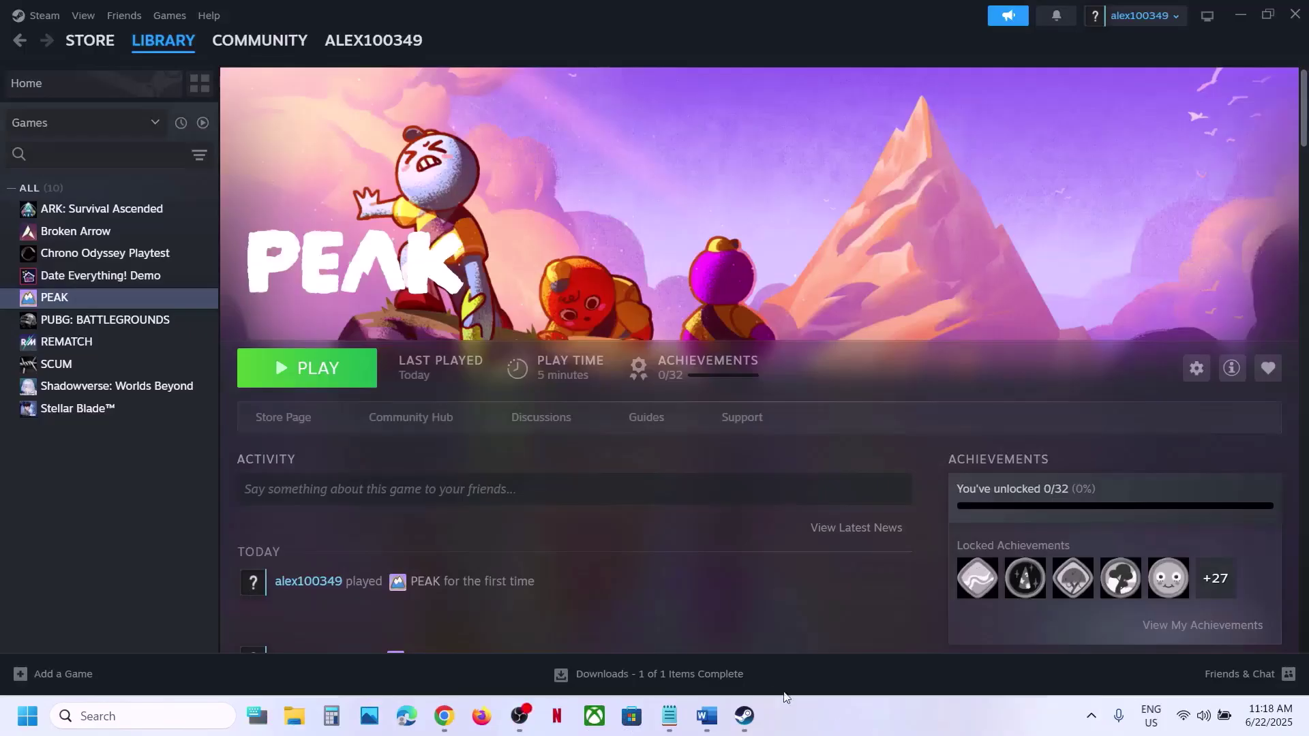
# - Switch to the Word document of fixes and highlight the Step 18 instructions on uninstalling and reinstalling the game
pyautogui.click(707, 715)
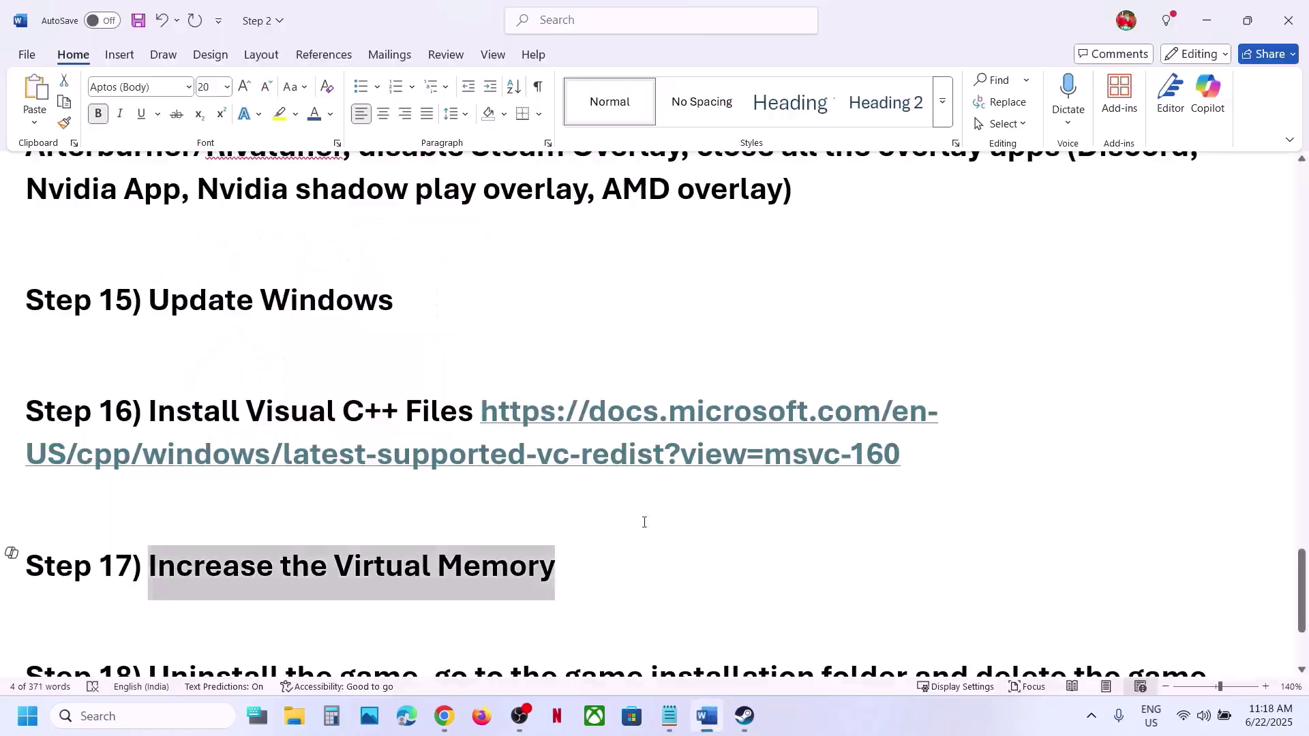
pyautogui.scroll(-5, 613, 504)
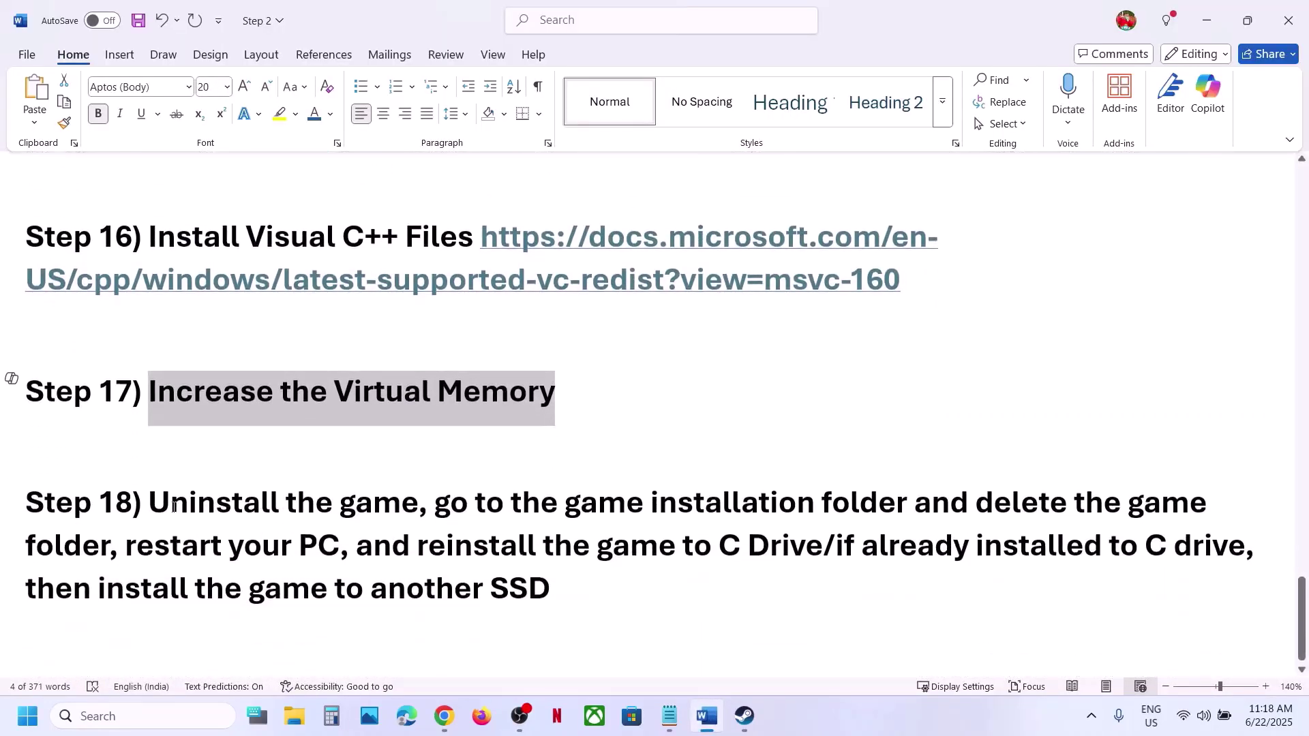
pyautogui.moveTo(175, 506); pyautogui.dragTo(551, 589)
# - Switch to Steam and look at PEAK's management options, including Uninstall, without choosing any
pyautogui.click(753, 732)
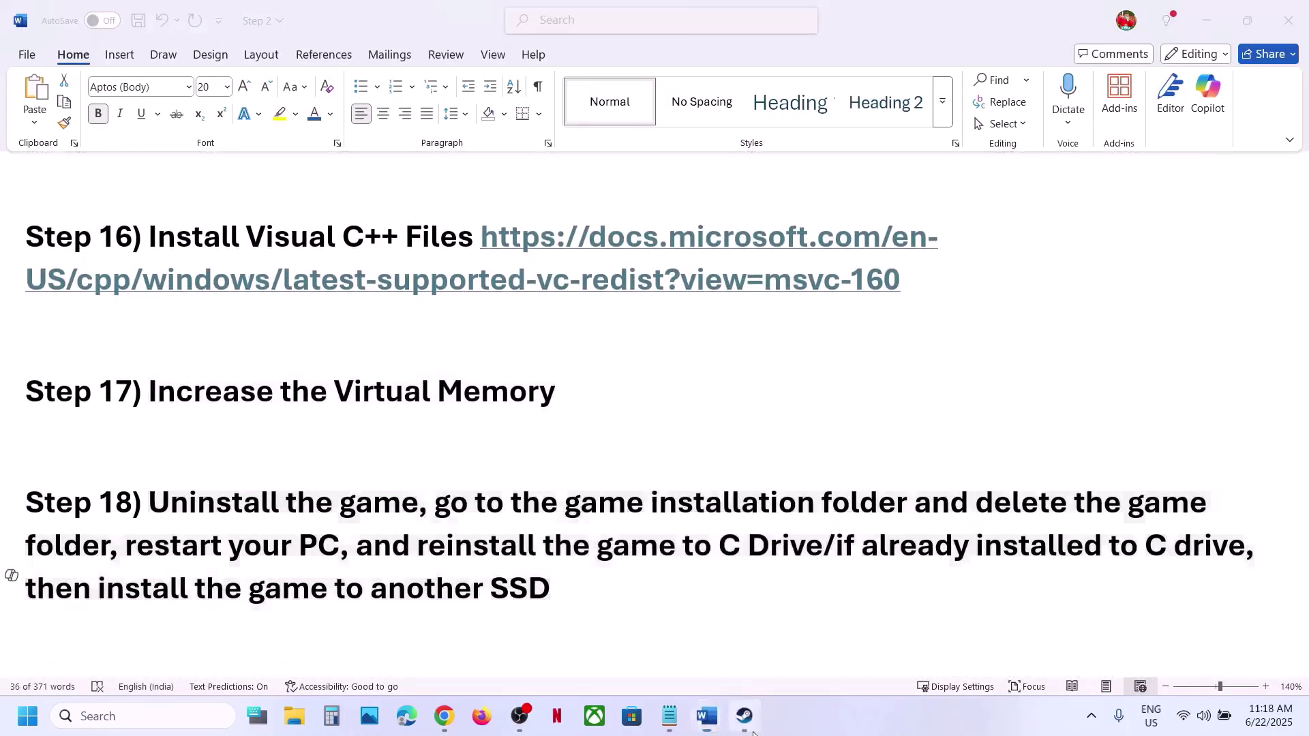
pyautogui.rightClick(108, 305)
pyautogui.moveTo(157, 403)
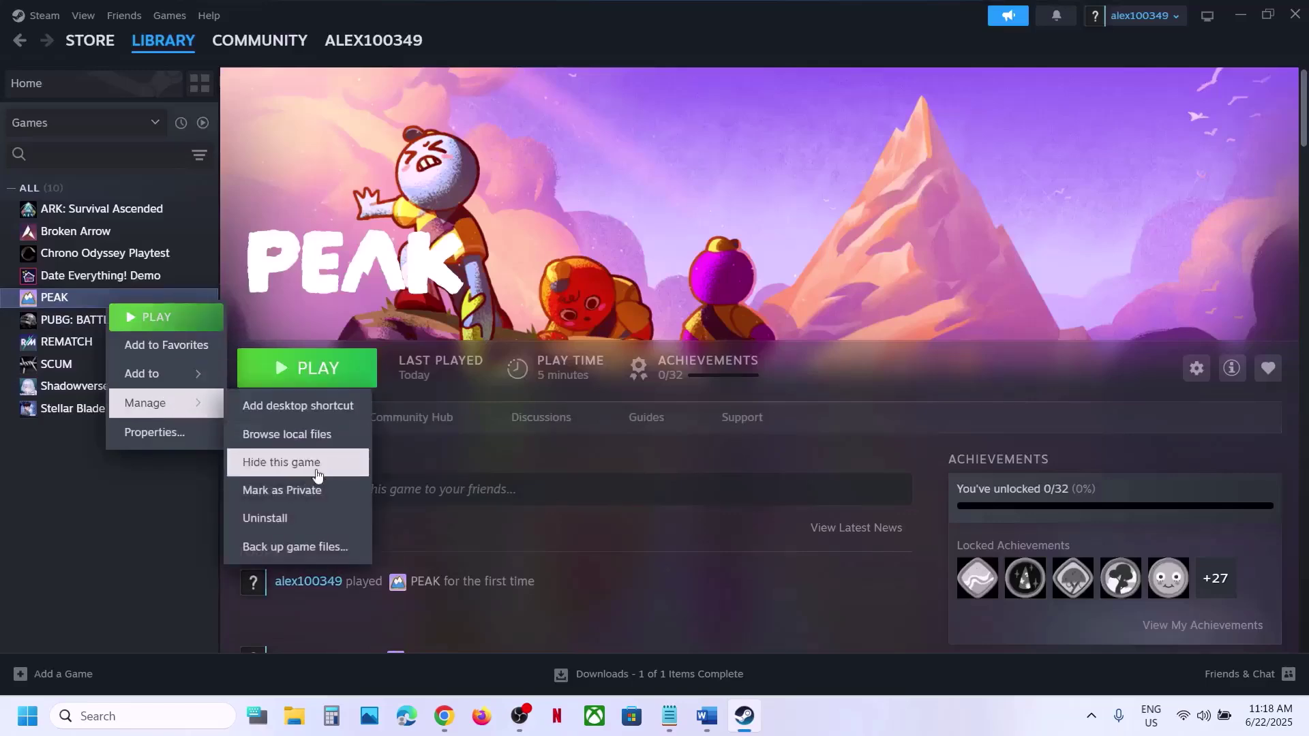
pyautogui.click(789, 655)
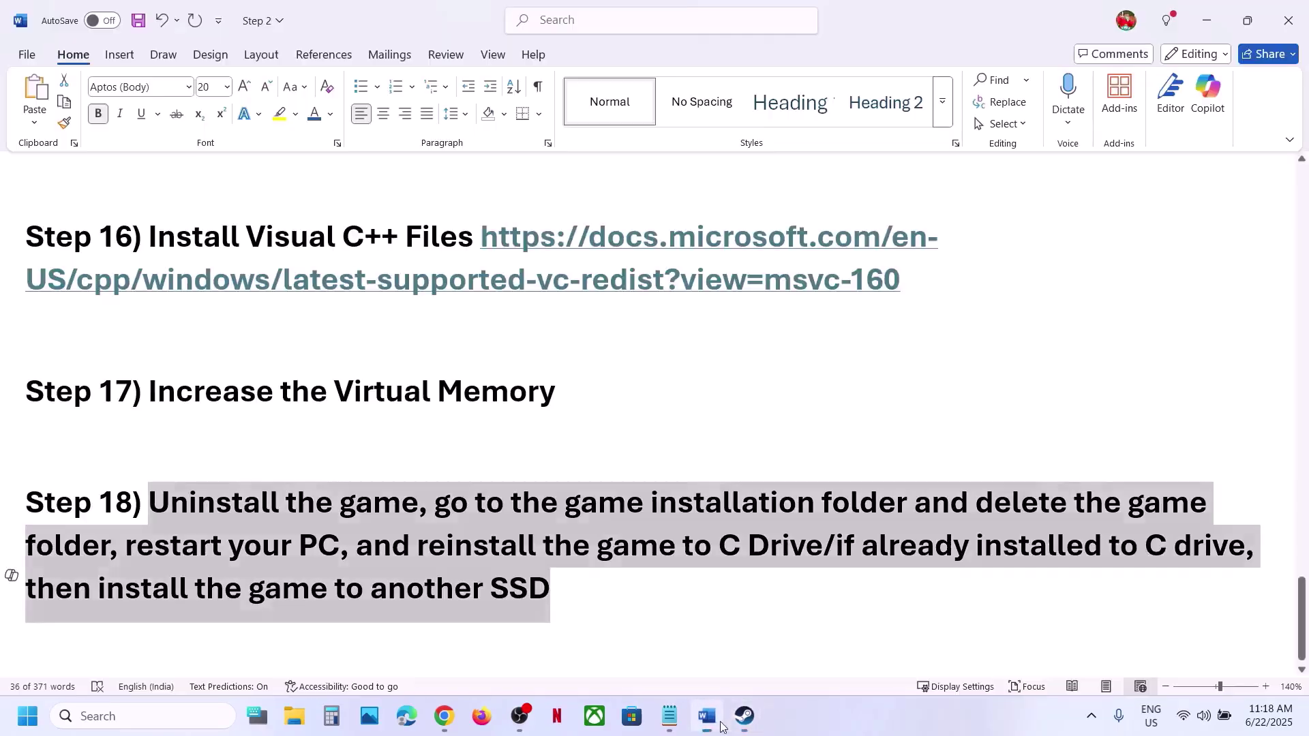
# - Highlight the Step 18 phrases about reinstalling to C Drive or another SSD in the document, and return to Steam
pyautogui.click(706, 715)
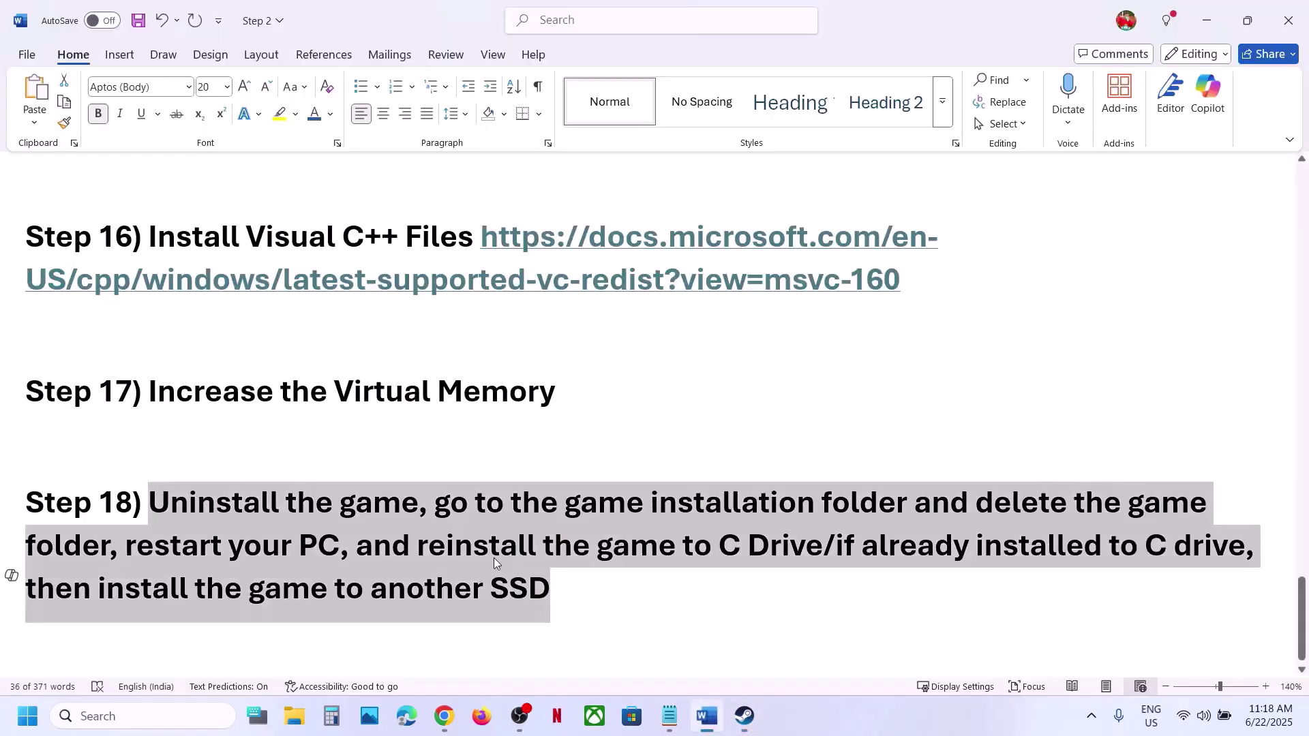
pyautogui.click(232, 550)
pyautogui.moveTo(449, 550); pyautogui.dragTo(824, 549)
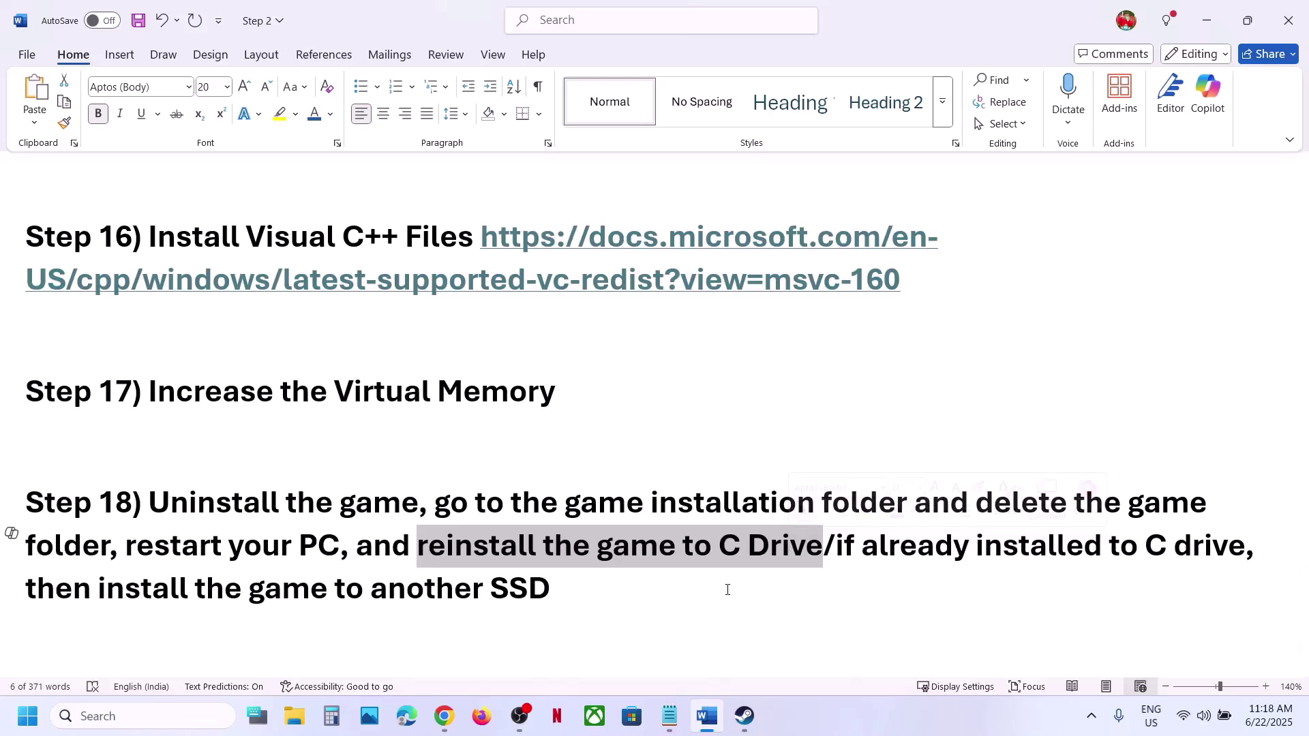
pyautogui.moveTo(837, 549); pyautogui.dragTo(1246, 550)
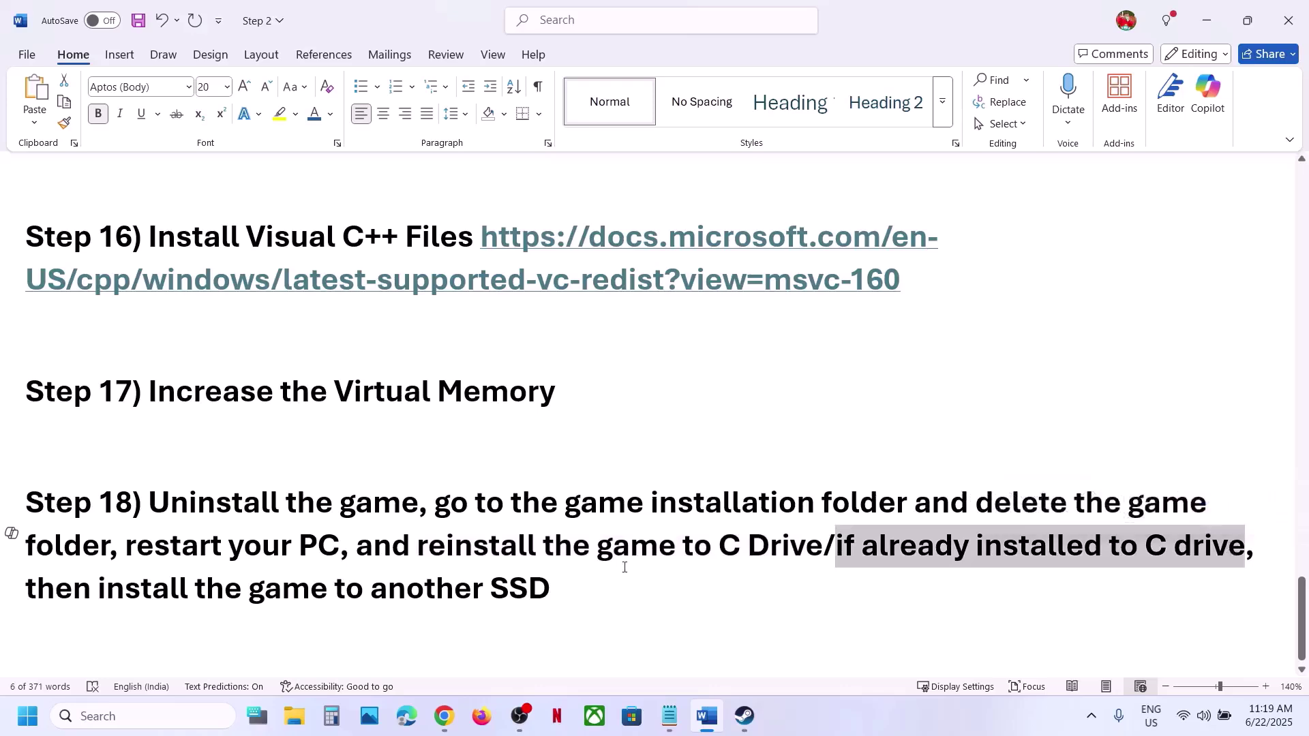
pyautogui.moveTo(140, 597); pyautogui.dragTo(552, 593)
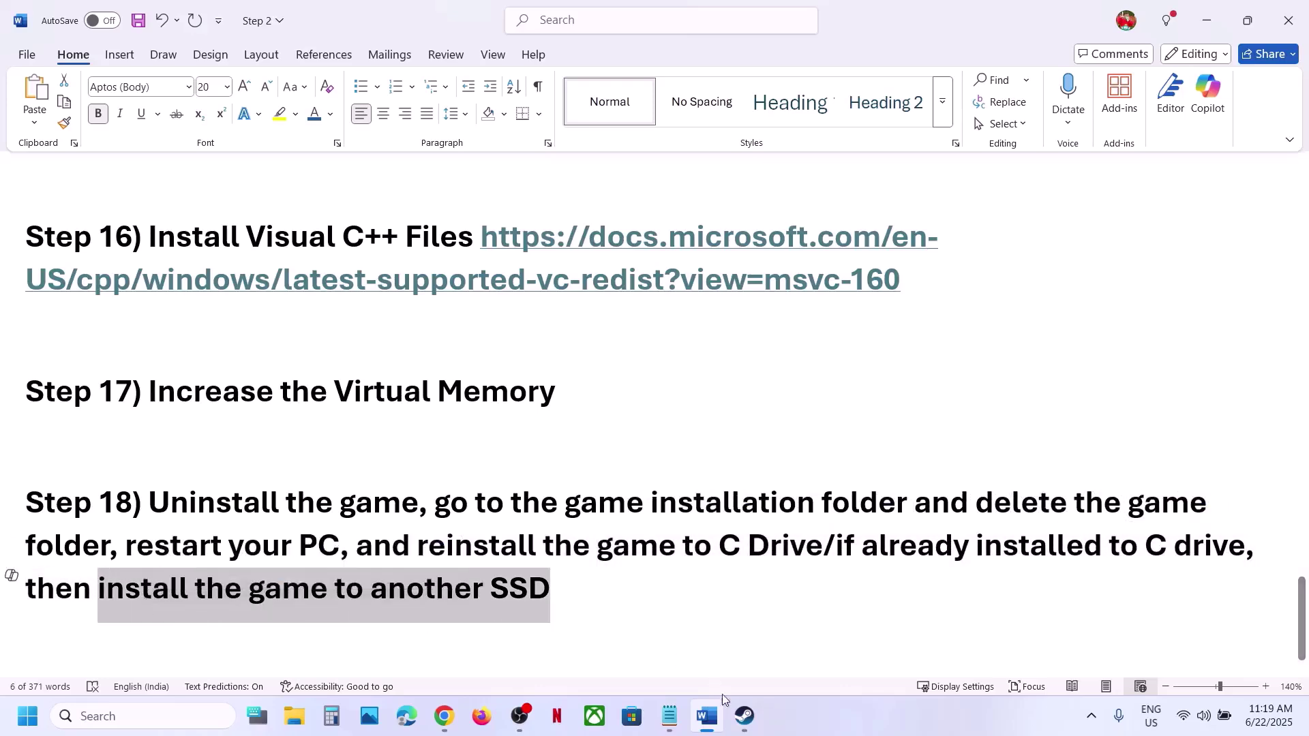
pyautogui.click(744, 715)
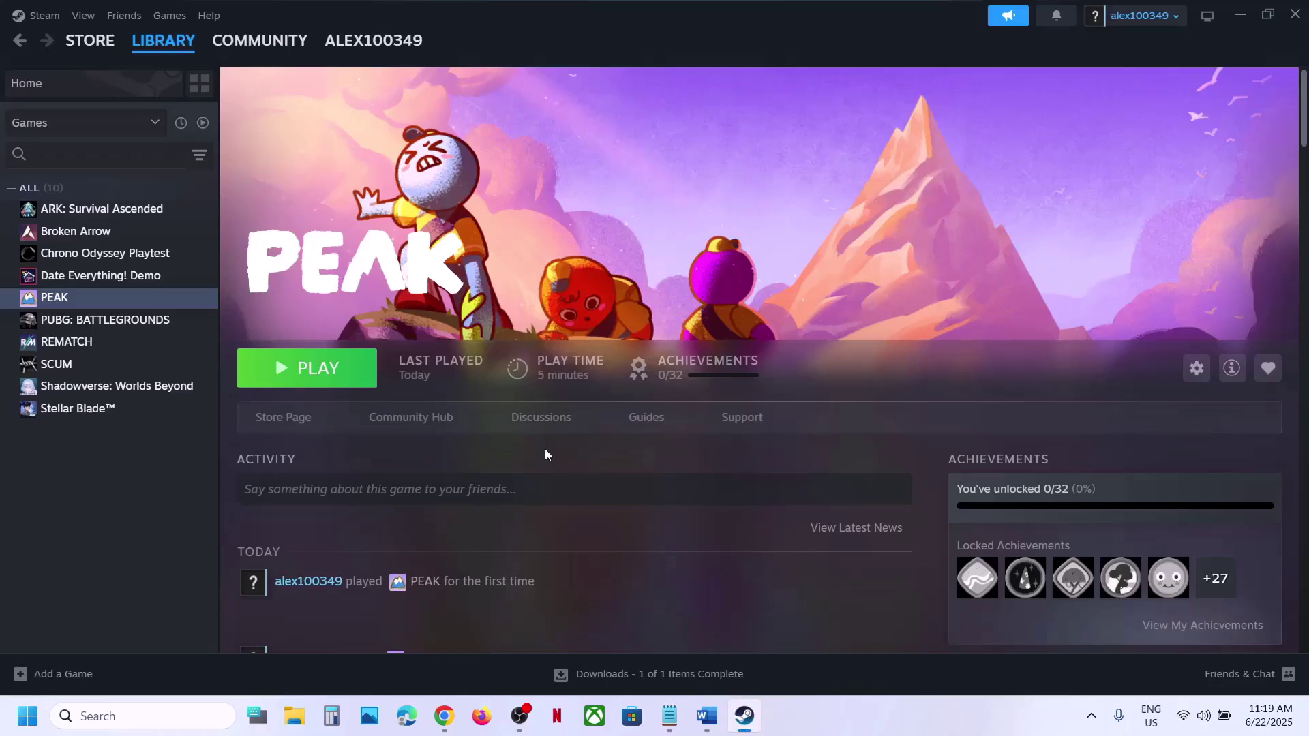